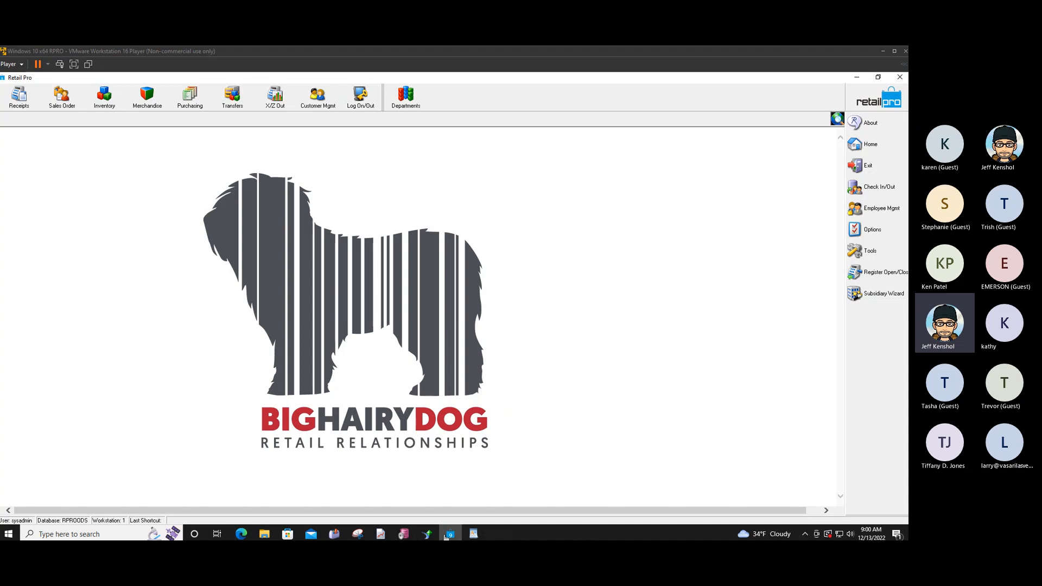
- Switch to the WordPad outline, review the physical inventory preparation items and PI steps, and return to Retail Pro
left_click(474, 534)
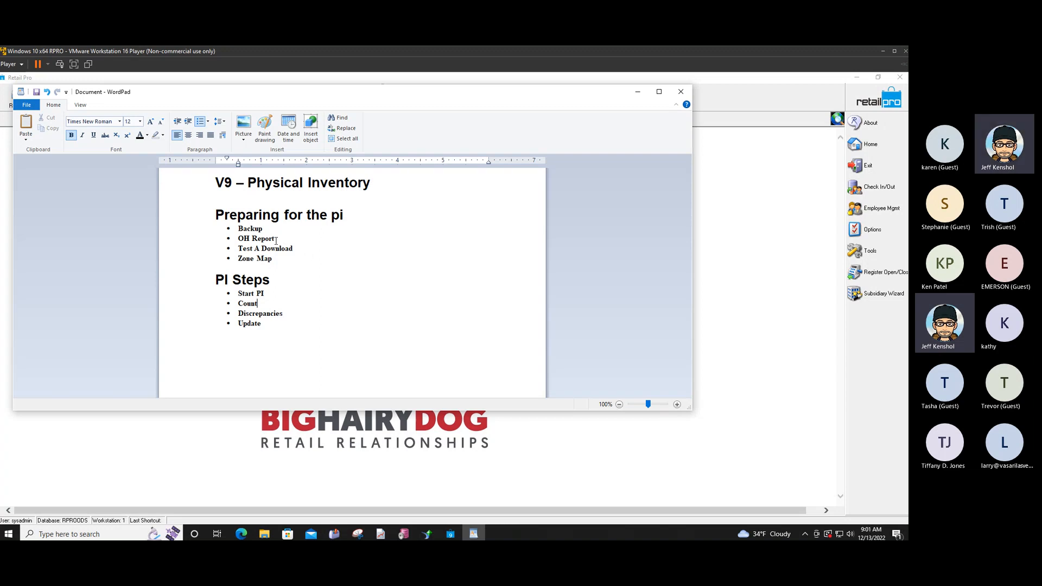
left_click_drag(274, 240, 239, 249)
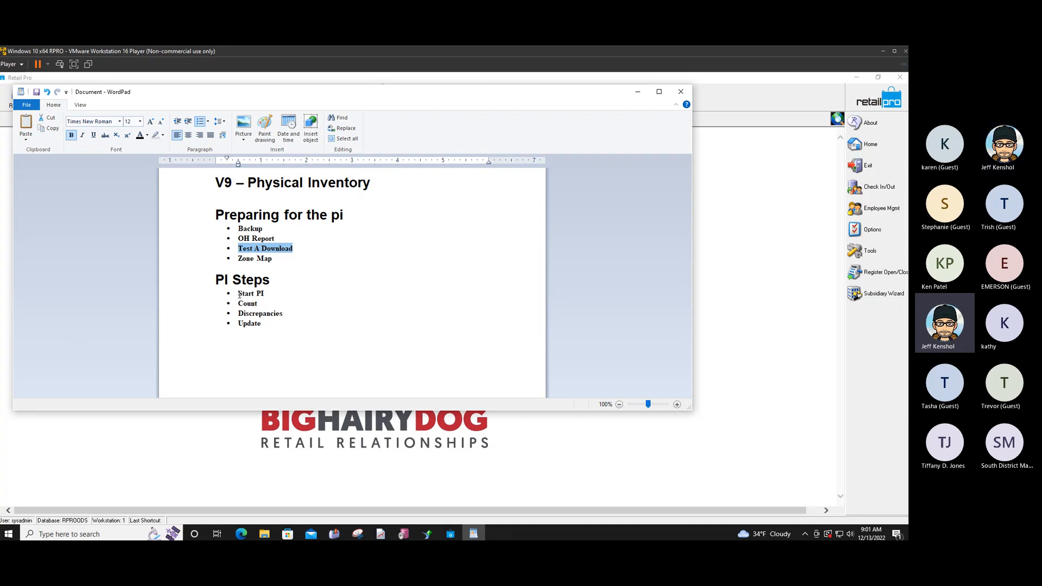
left_click_drag(239, 294, 237, 325)
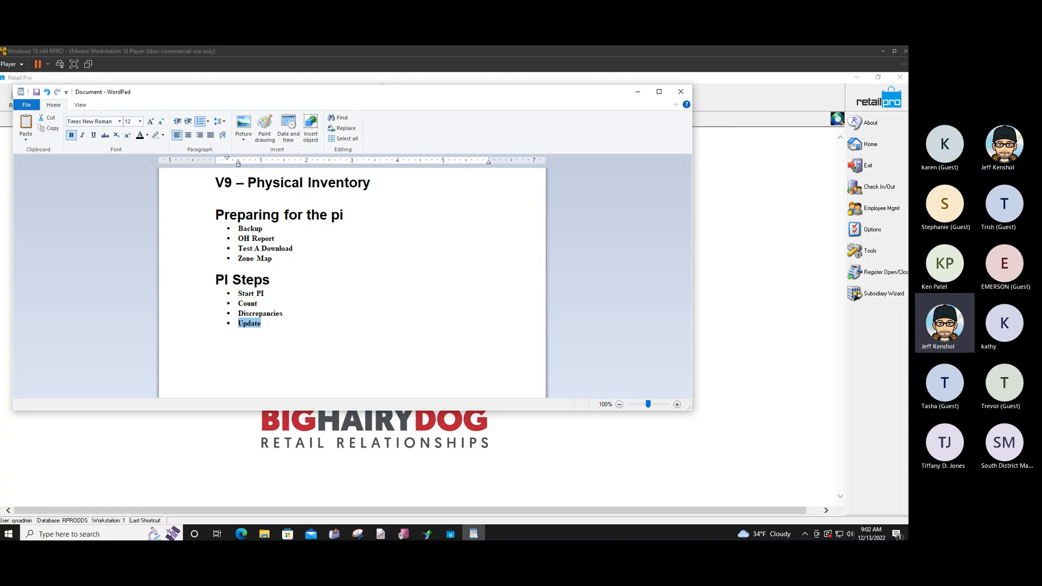
left_click(637, 93)
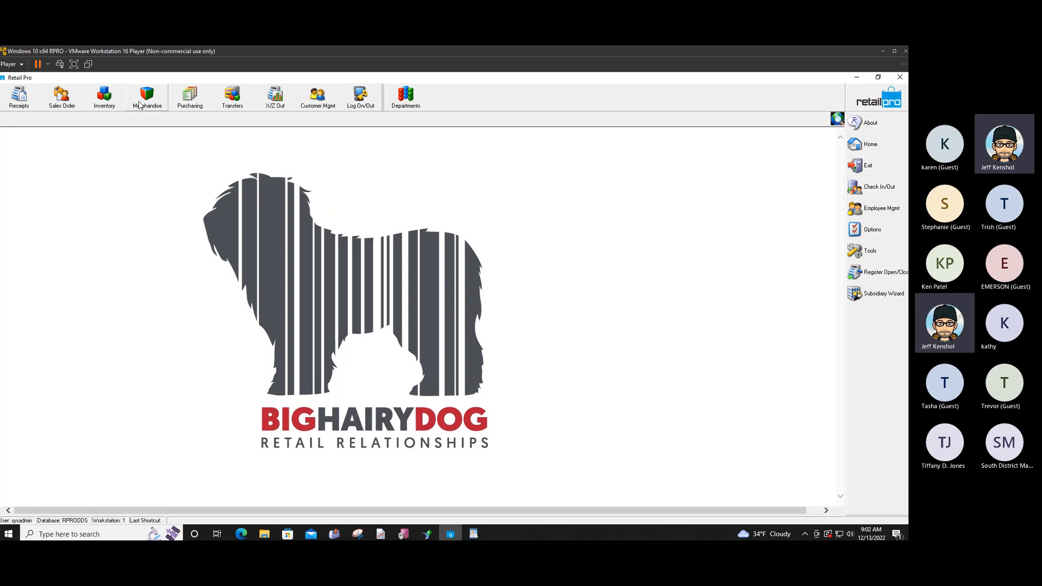
- Open the inventory item list
left_click(144, 102)
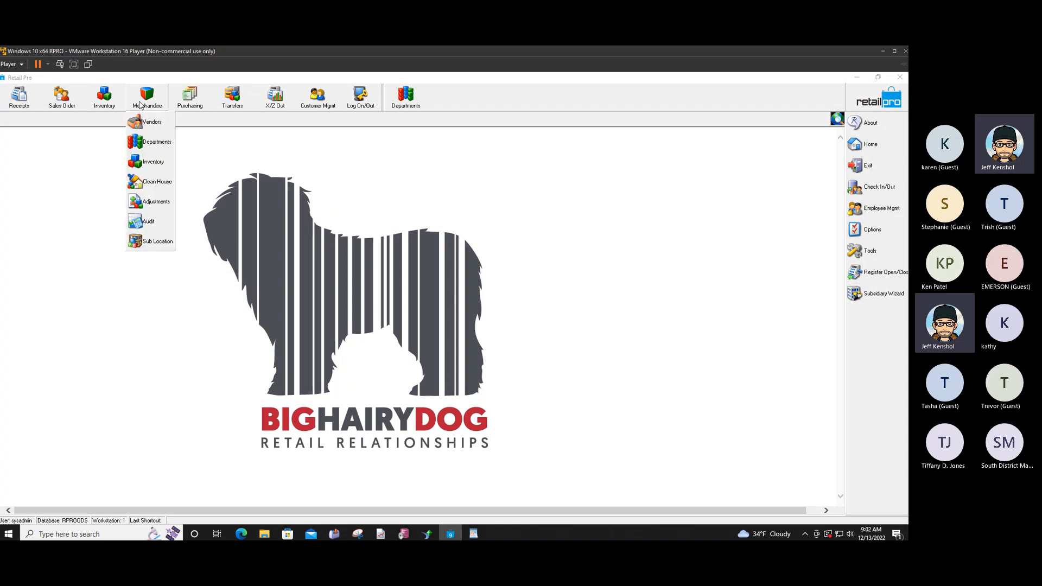
left_click(100, 99)
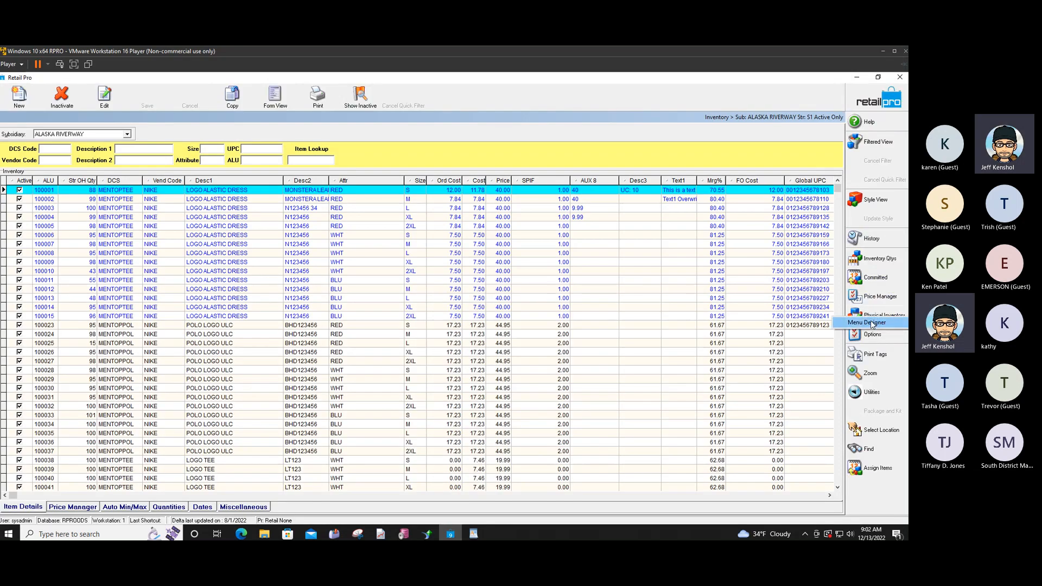
- Try adding the Copy command to the Side toolbar in Menu Designer and removing it again, discarding the changes
right_click(869, 323)
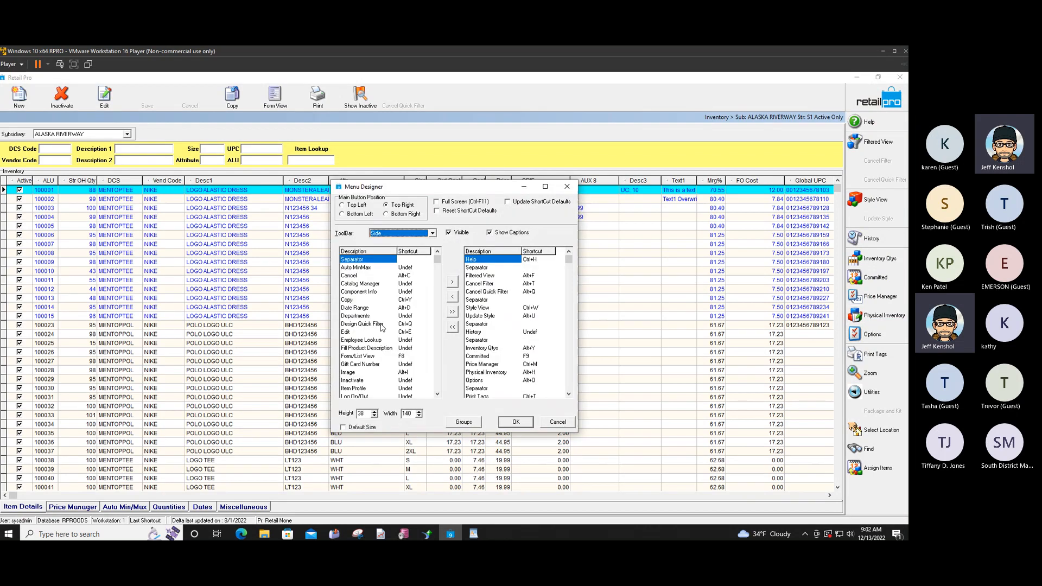
left_click(347, 300)
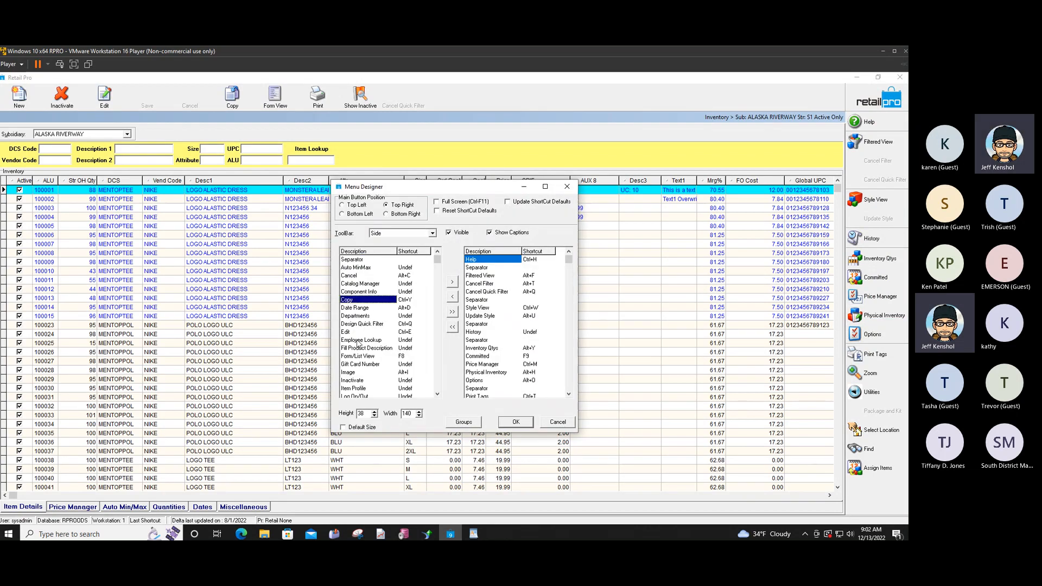
left_click(496, 372)
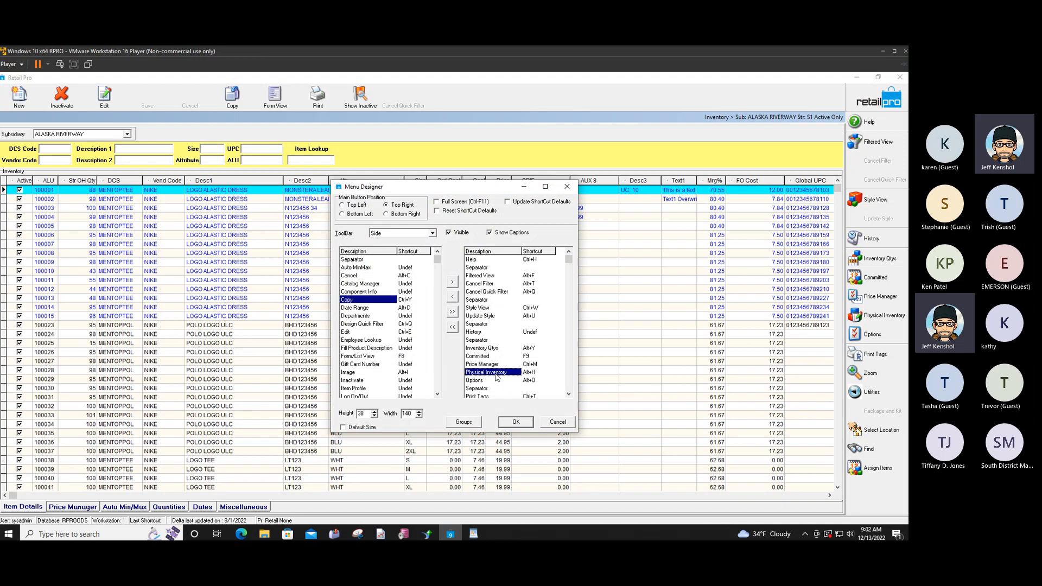
left_click_drag(496, 374, 353, 298)
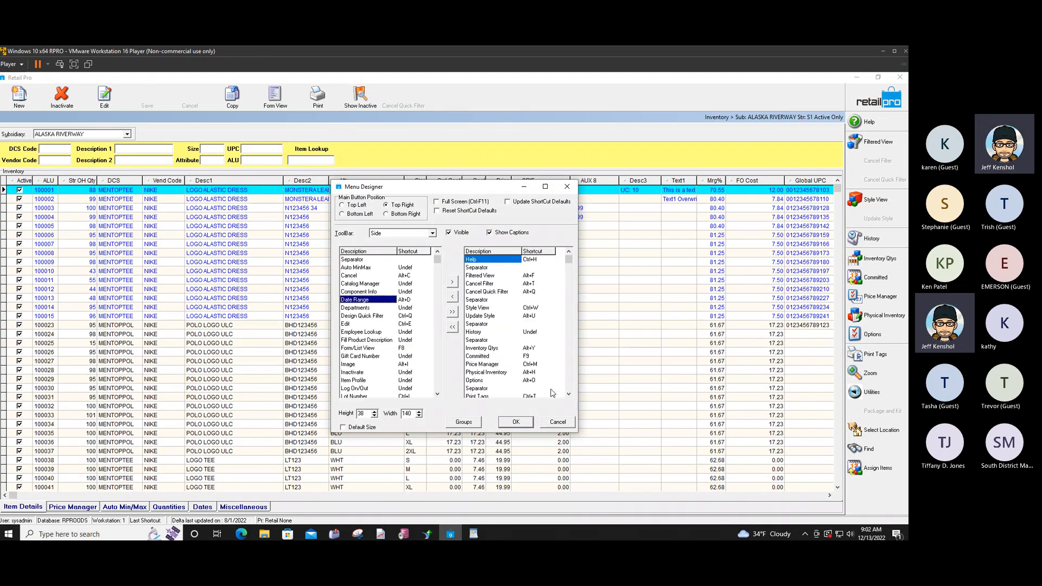
left_click(568, 386)
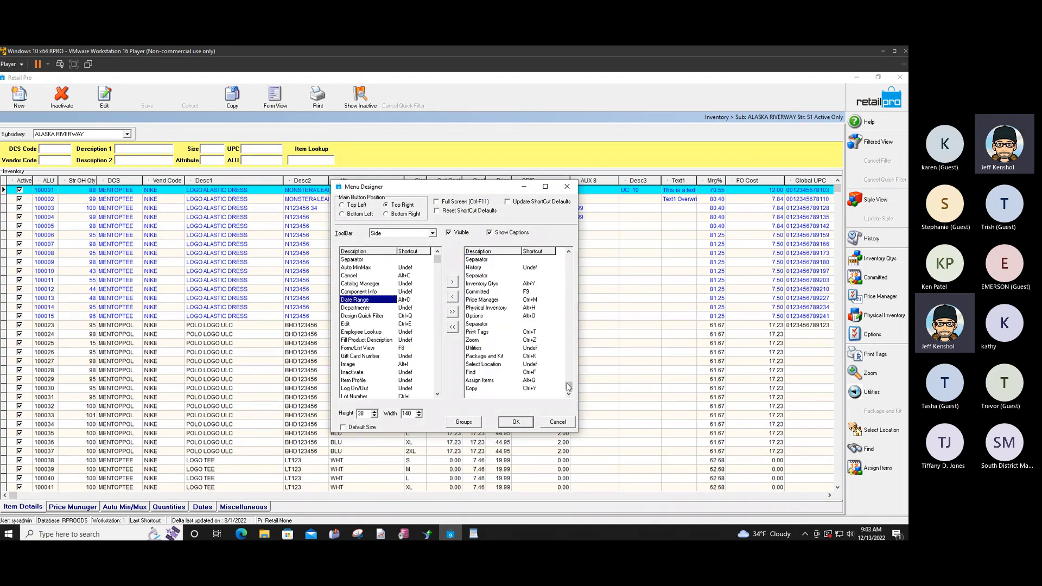
left_click(468, 389)
left_click_drag(488, 389, 381, 304)
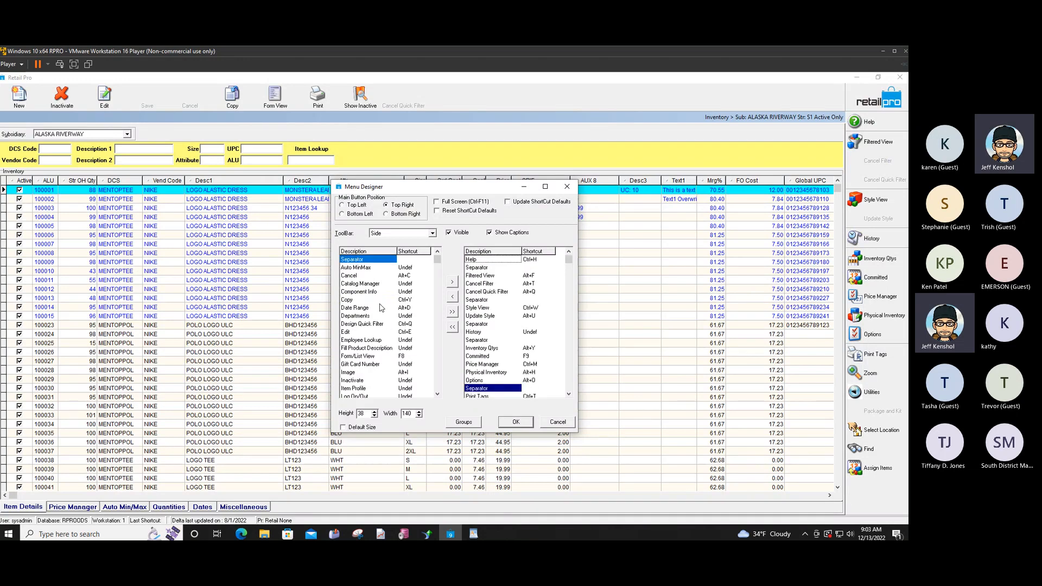
left_click(555, 425)
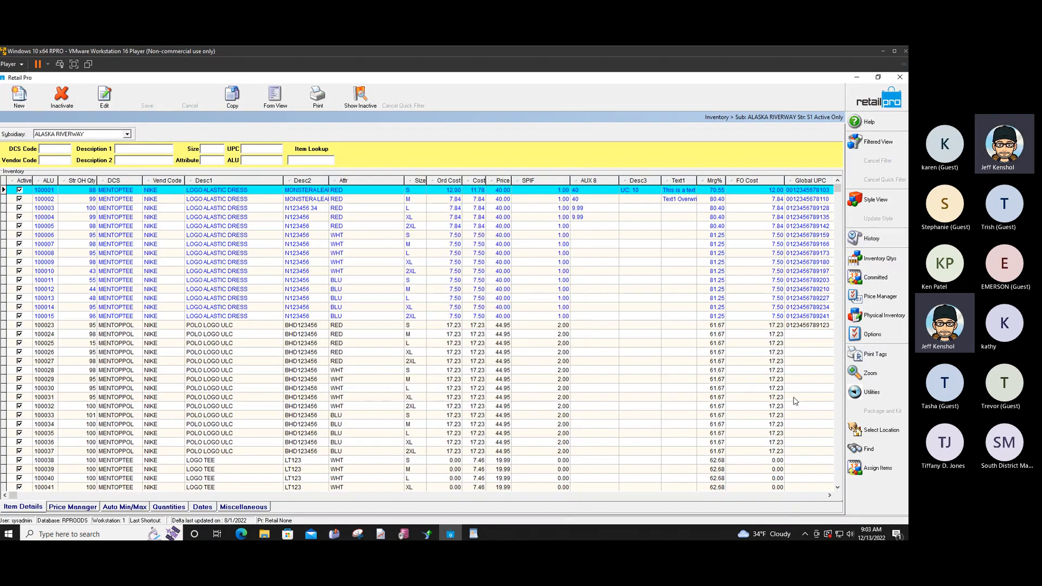
- Open the store-level physical inventory sheets and dismiss the new physical inventory dialog
left_click(880, 319)
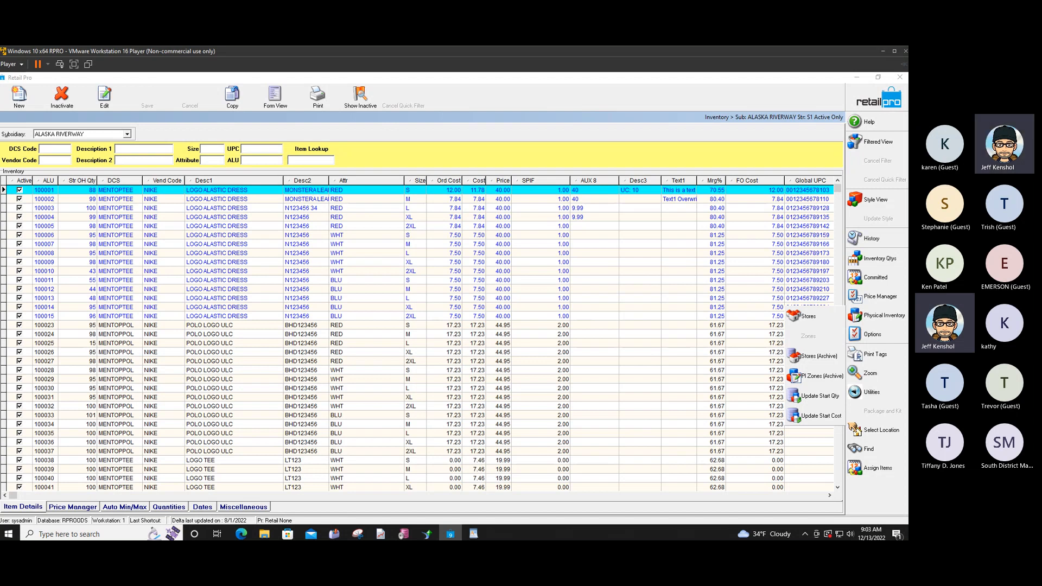
left_click(811, 318)
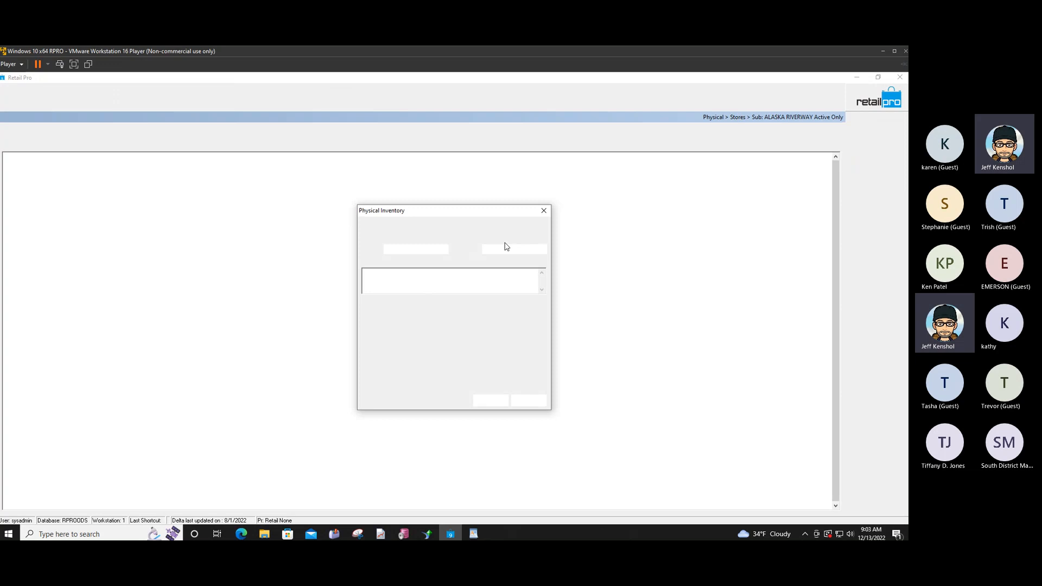
left_click(544, 211)
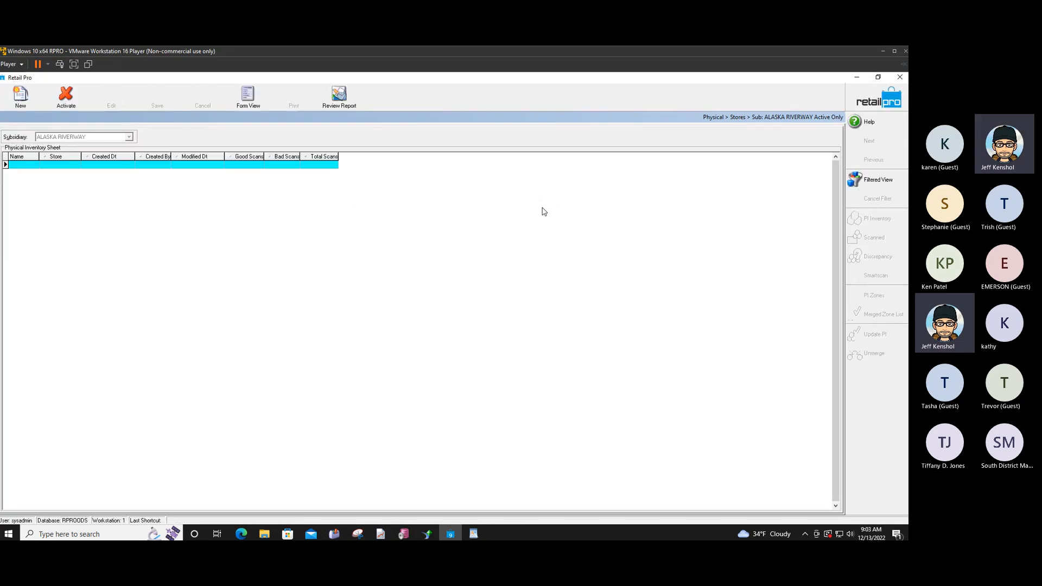
- Create a physical inventory named PI2022Str1 for store S1, leaving the ALU, DCS and vendor filter criteria empty
left_click(22, 98)
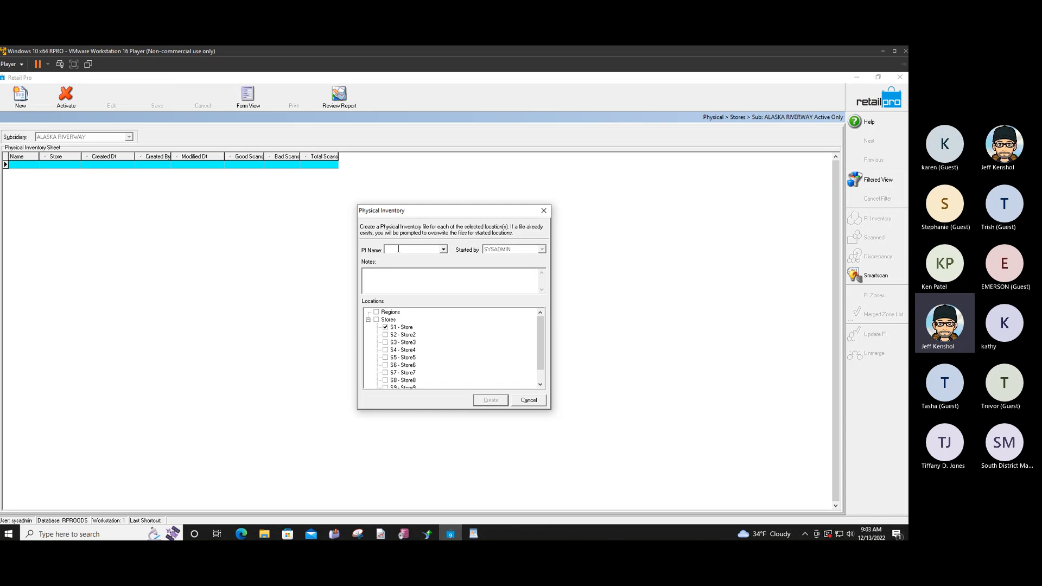
type("PI2022")
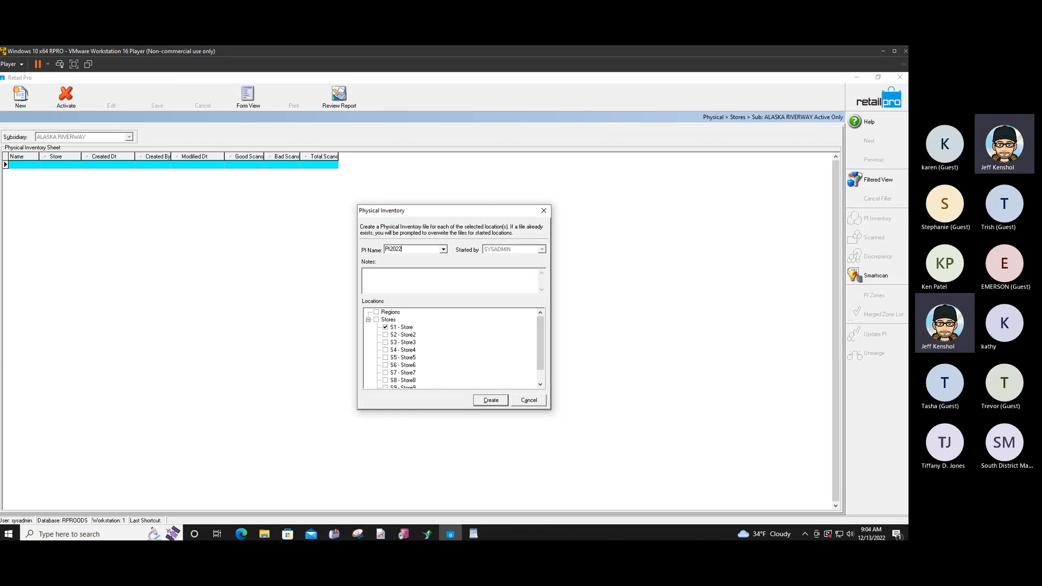
type("Str1")
left_click(491, 399)
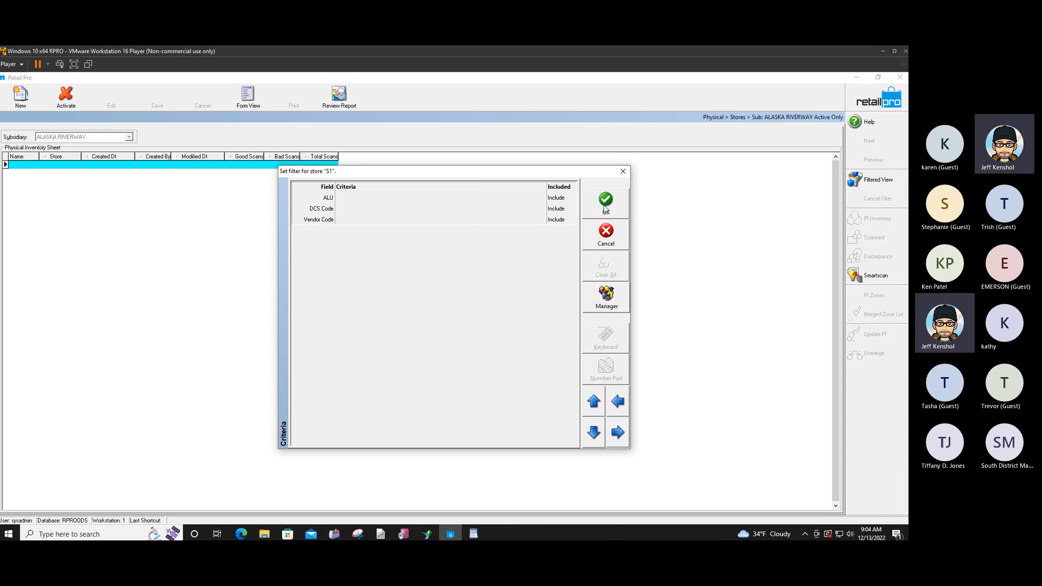
left_click(366, 211)
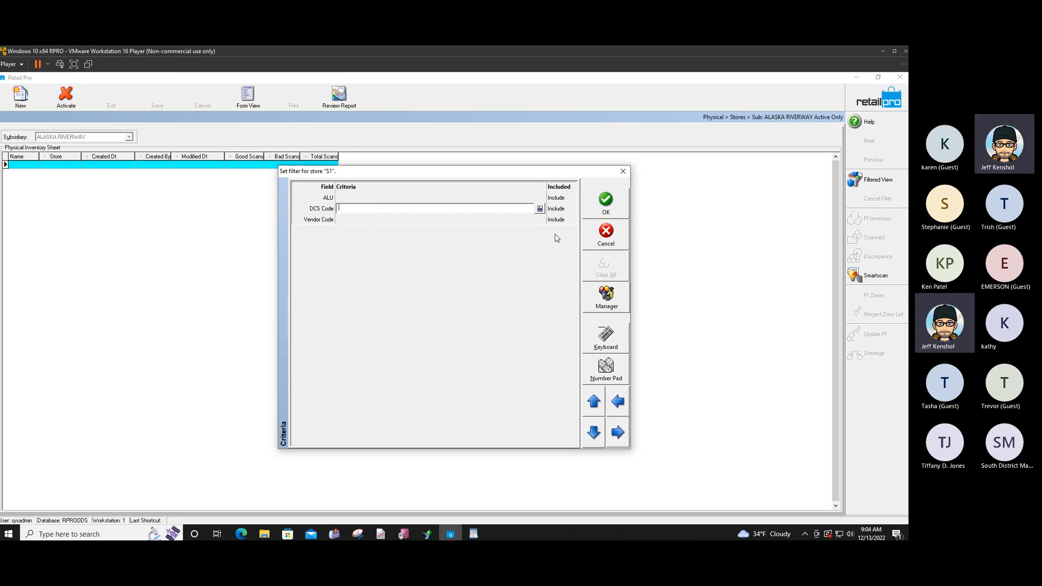
left_click(608, 207)
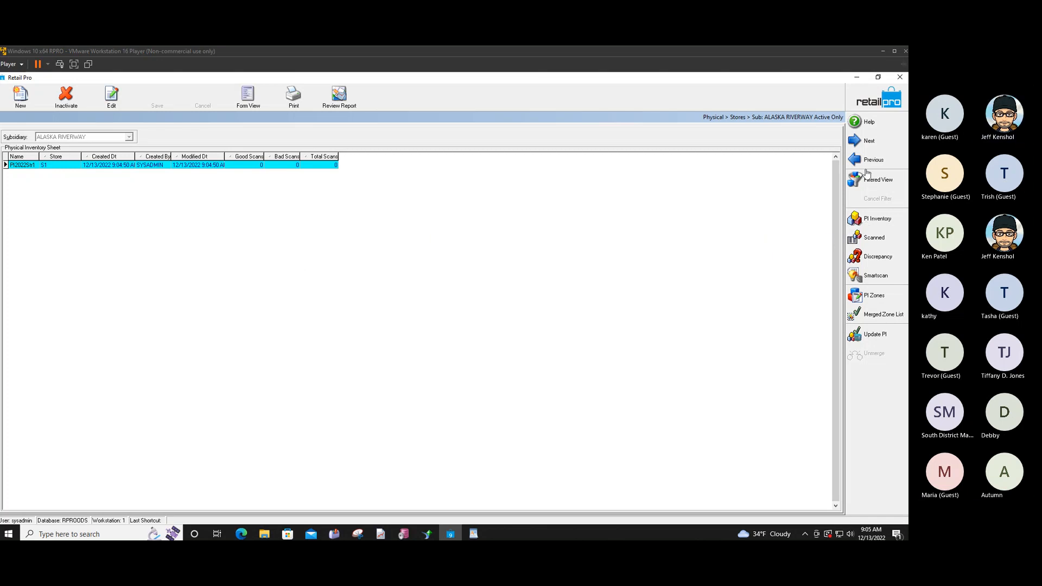
- Return to the inventory item list and reopen the store-level physical inventory sheets
left_click(862, 108)
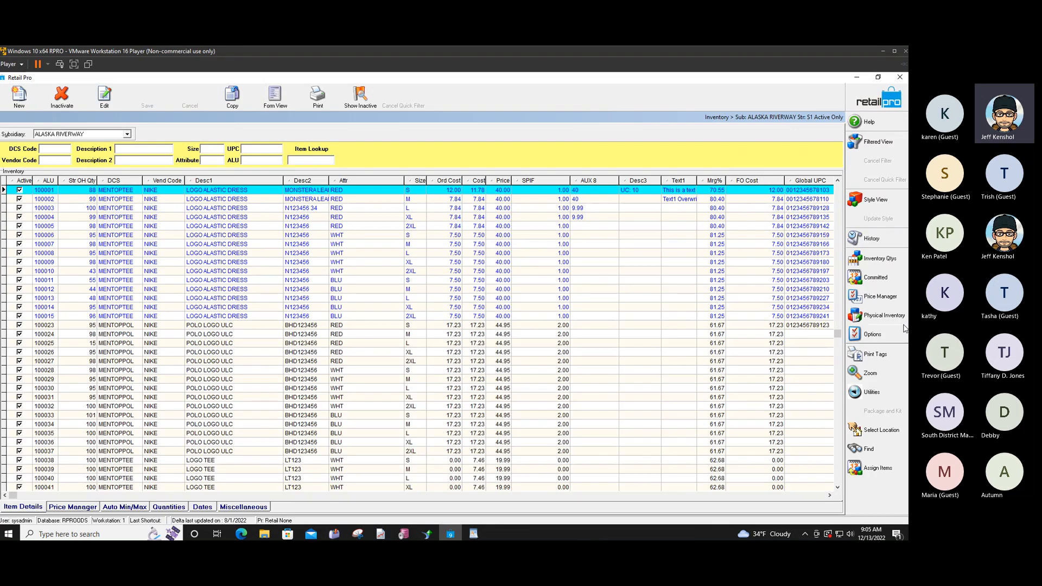
left_click(895, 318)
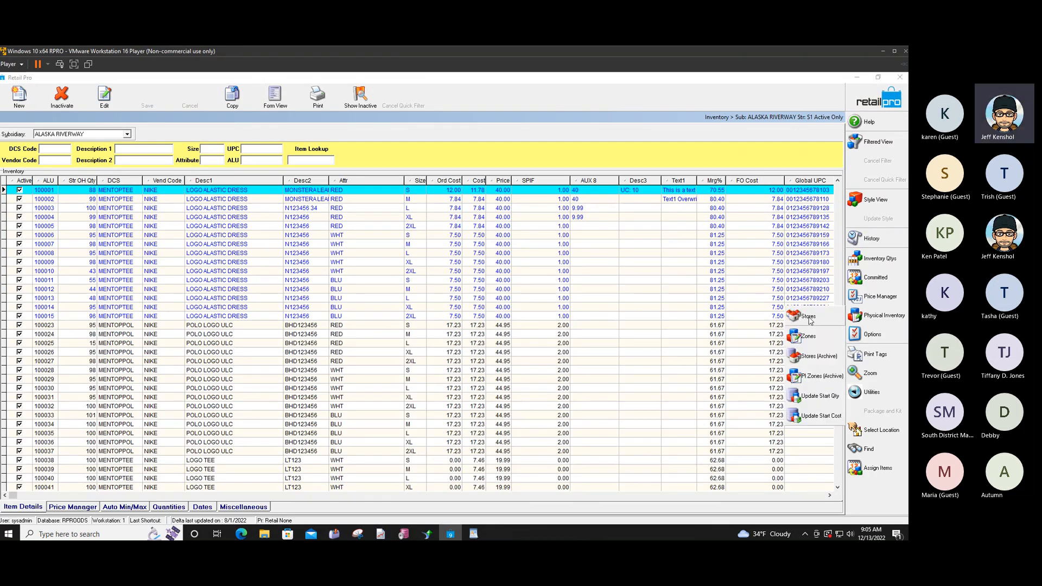
left_click(809, 320)
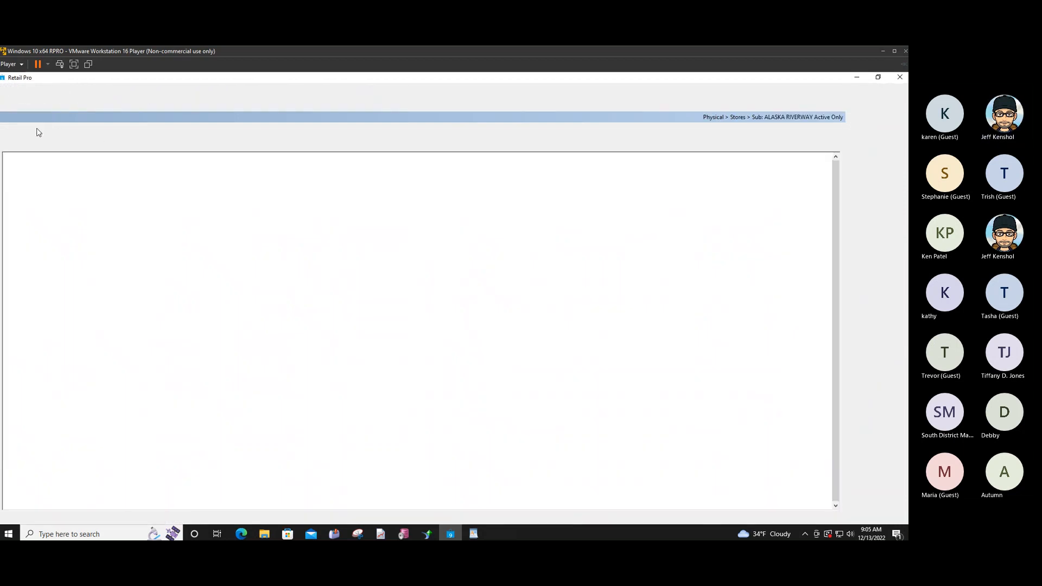
- Try starting another physical inventory with S2 - Store2 added to the locations, and cancel it
left_click(21, 94)
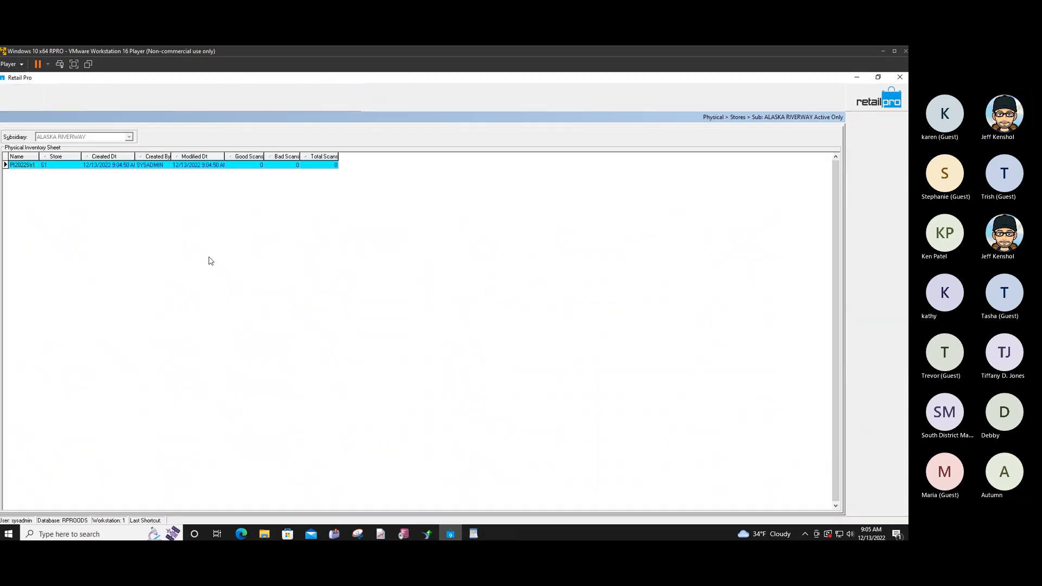
left_click(386, 335)
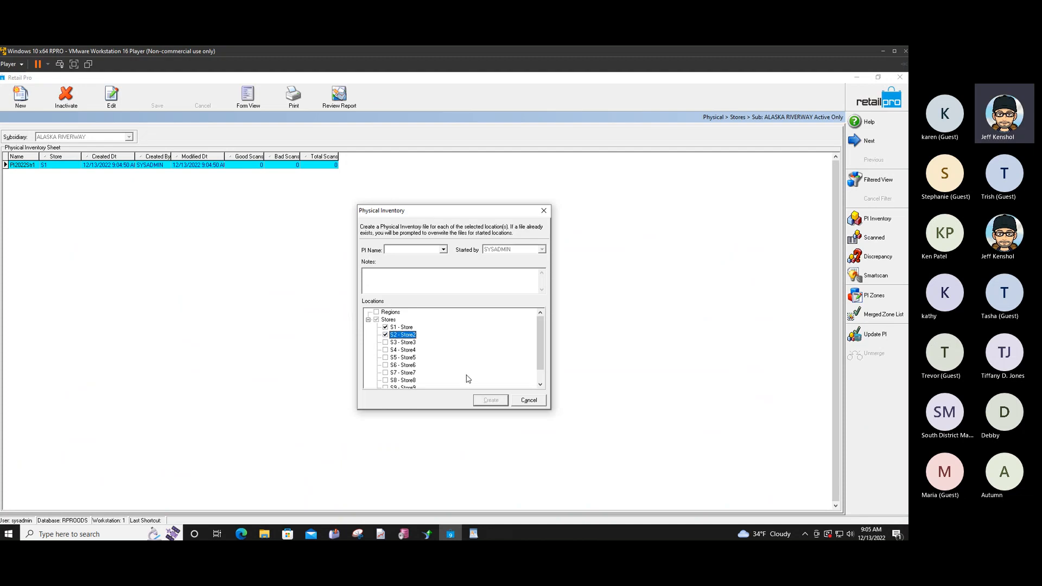
left_click(444, 249)
left_click(443, 250)
left_click(535, 400)
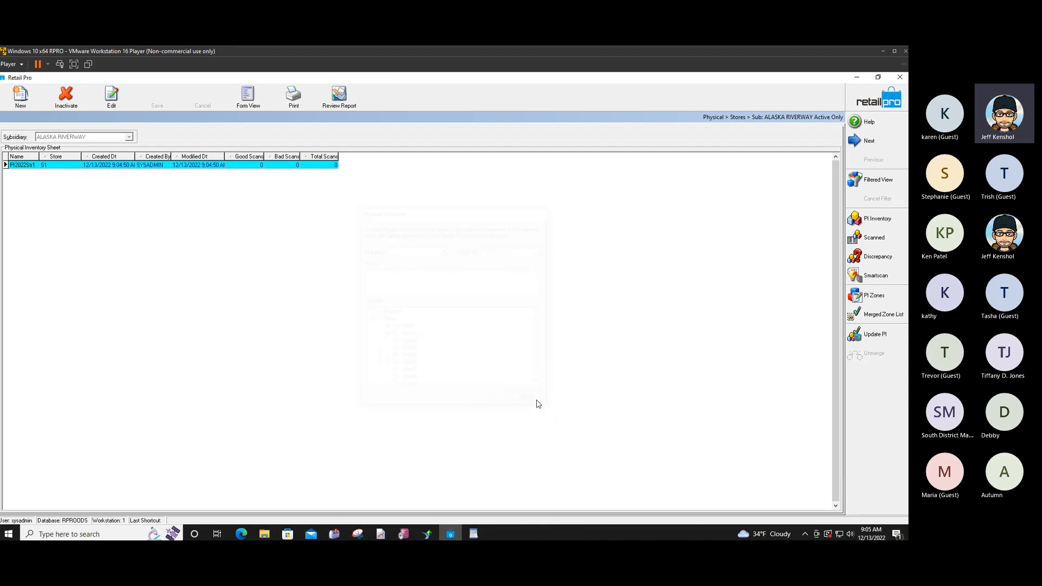
- Open the item list of the PI2022Str1 sheet and compare the start, scan, discrepancy and on-hand quantities of ALU 100001
left_click(180, 167)
left_click(871, 218)
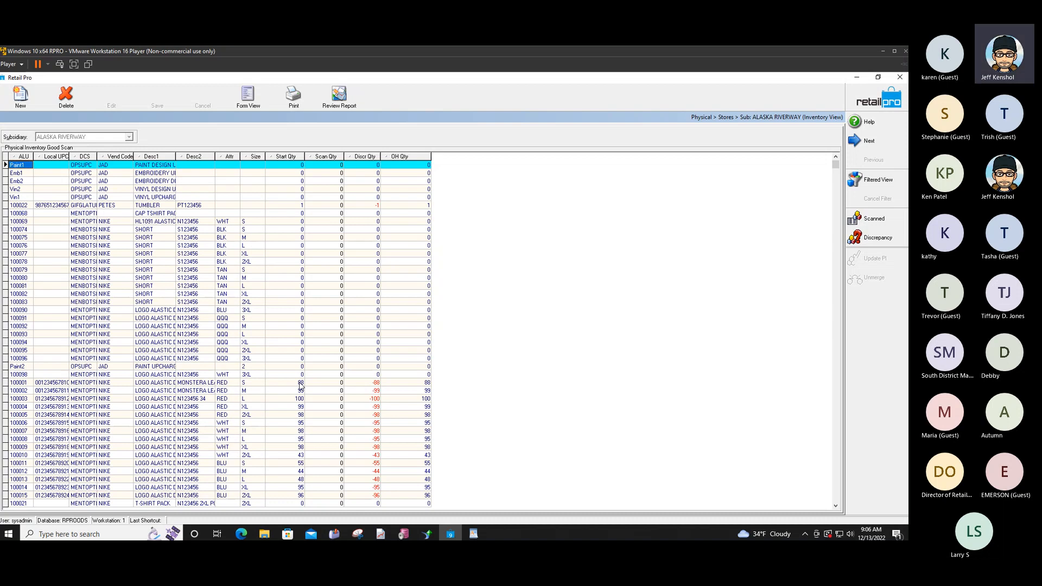
left_click(301, 384)
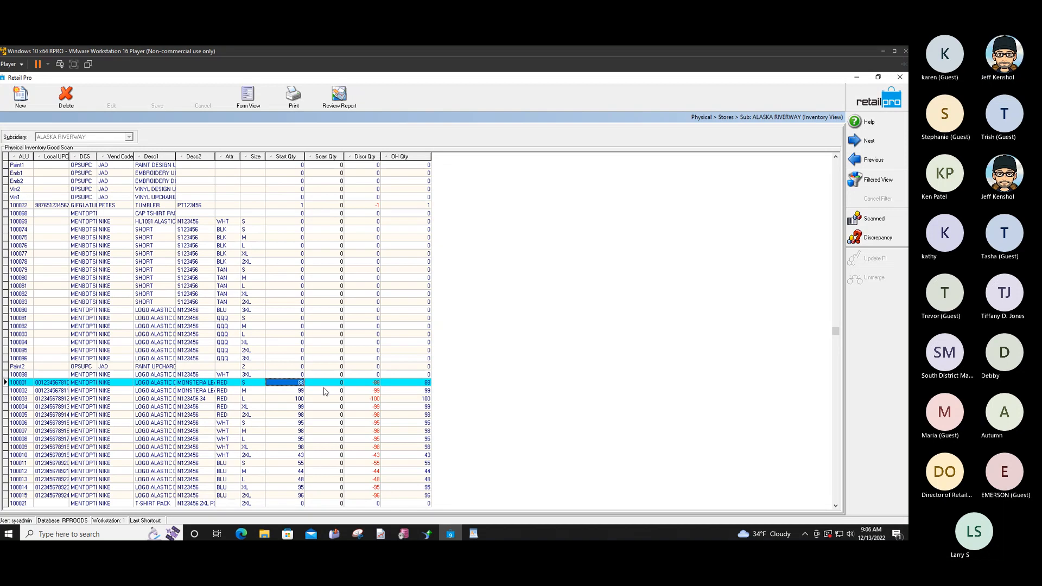
left_click(416, 384)
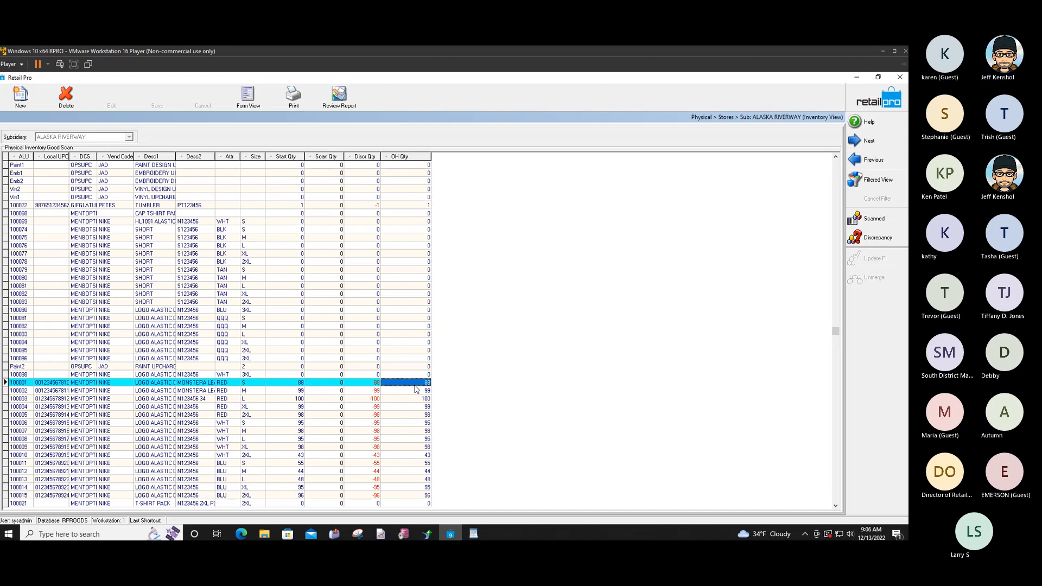
left_click(412, 165)
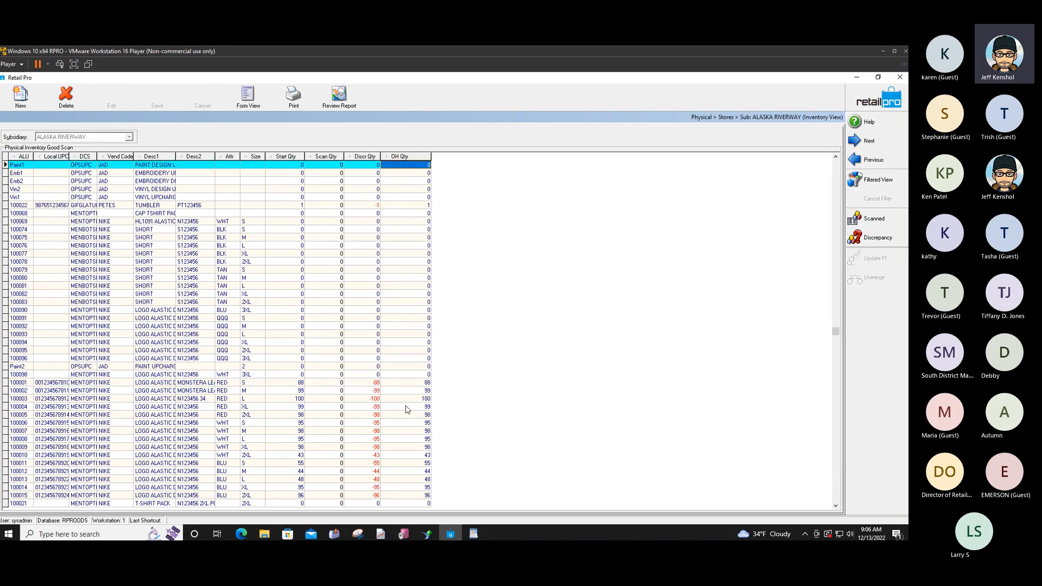
left_click(416, 390)
left_click(416, 383)
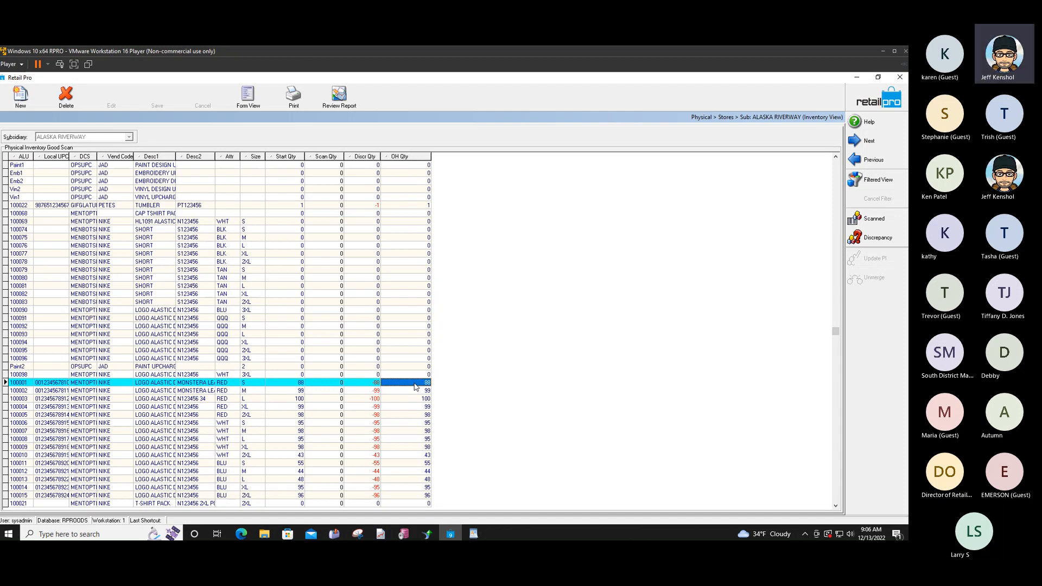
left_click(301, 384)
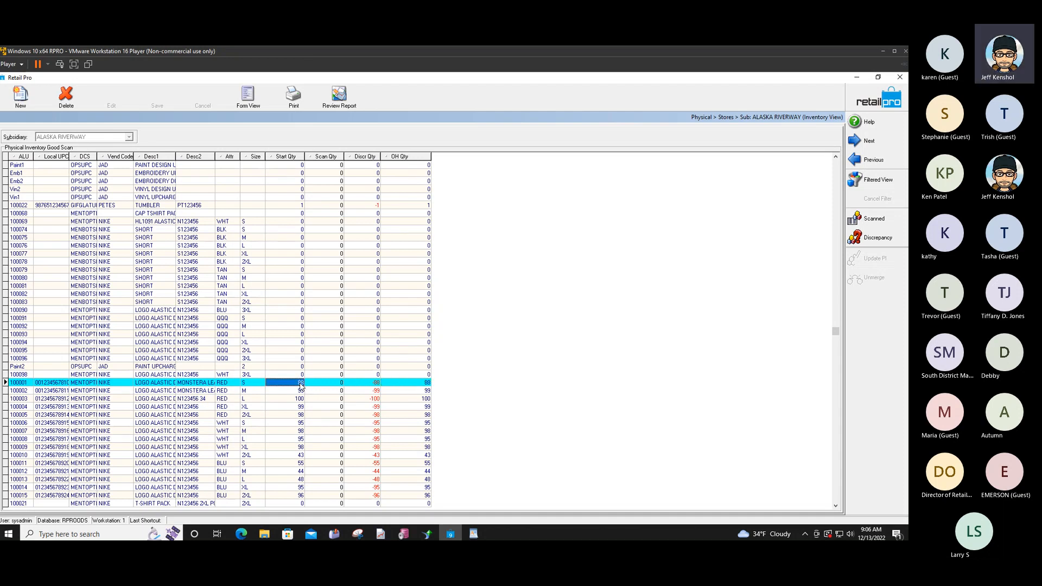
left_click(319, 384)
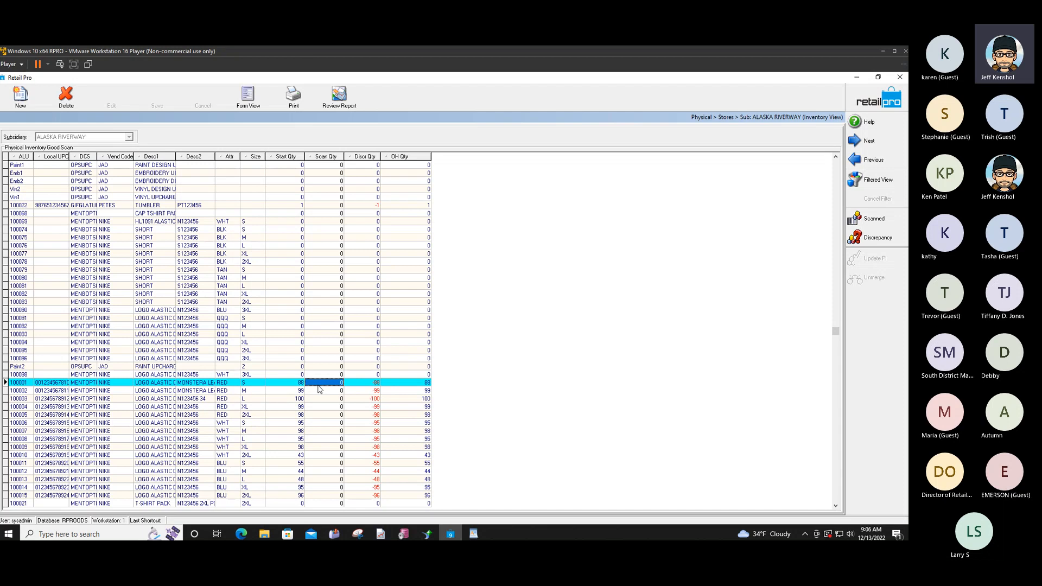
left_click(361, 386)
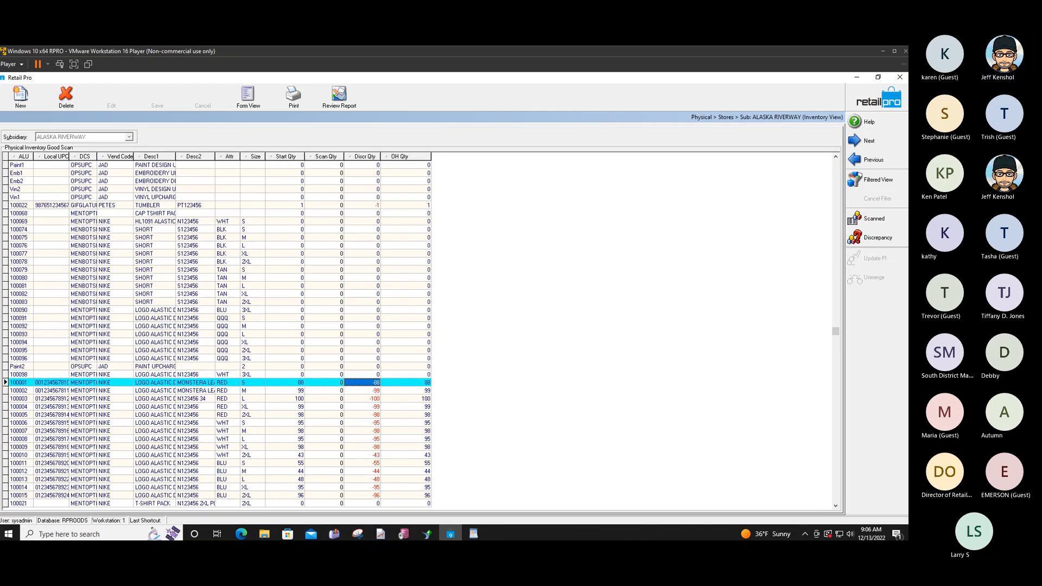
- Return to the store-level sheet list, open Notepad and paste the physical inventory procedure notes into a blank document
left_click(866, 105)
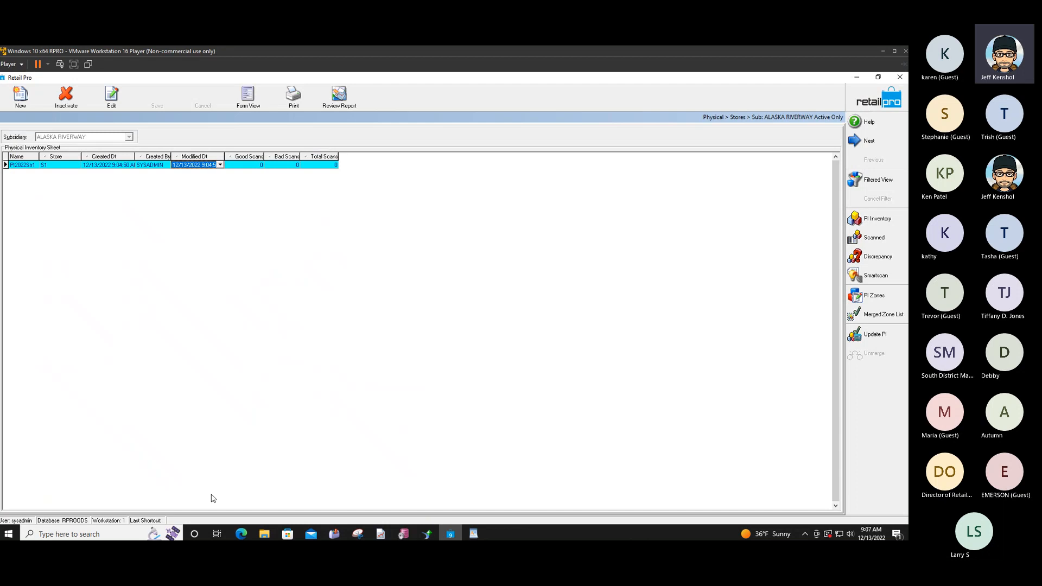
left_click(133, 535)
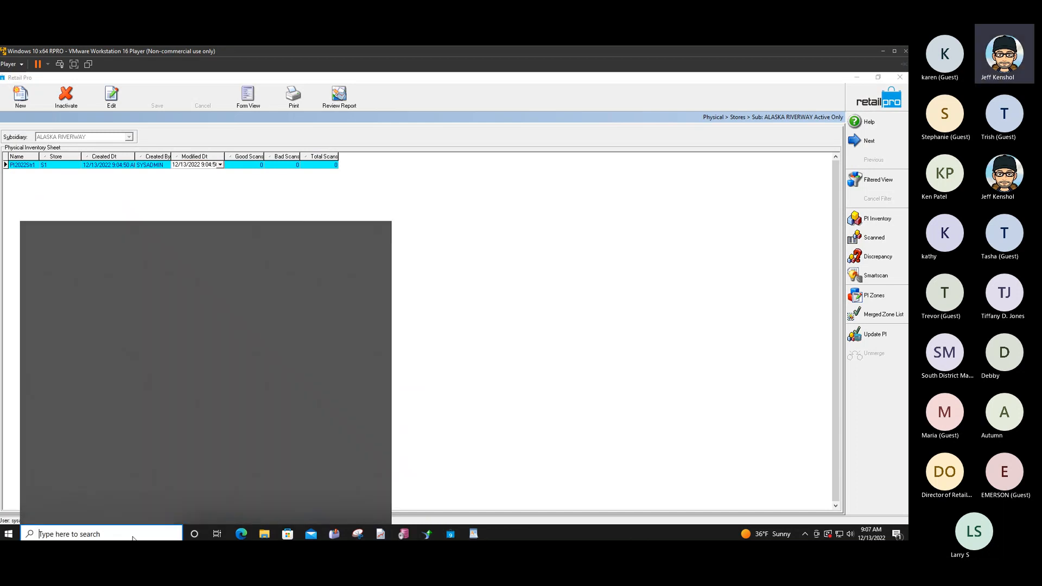
type("ote")
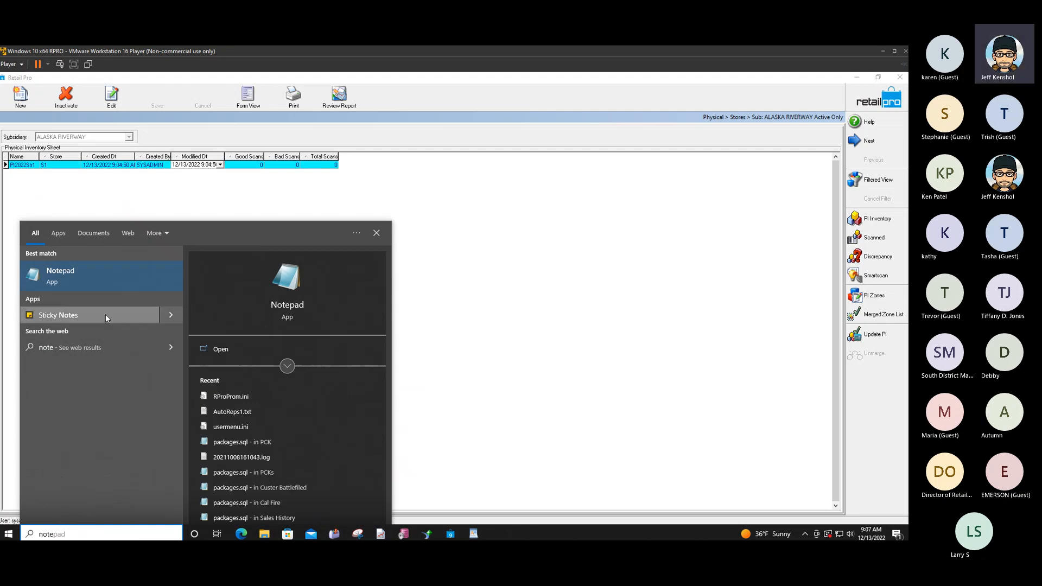
left_click(99, 281)
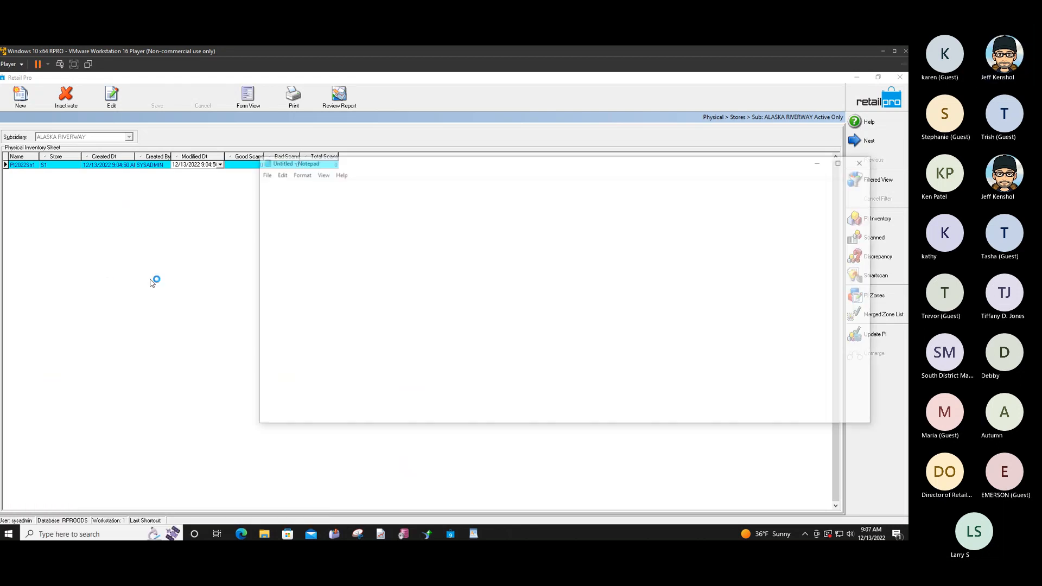
right_click(307, 212)
left_click(336, 255)
scroll(443, 302, "up", 8)
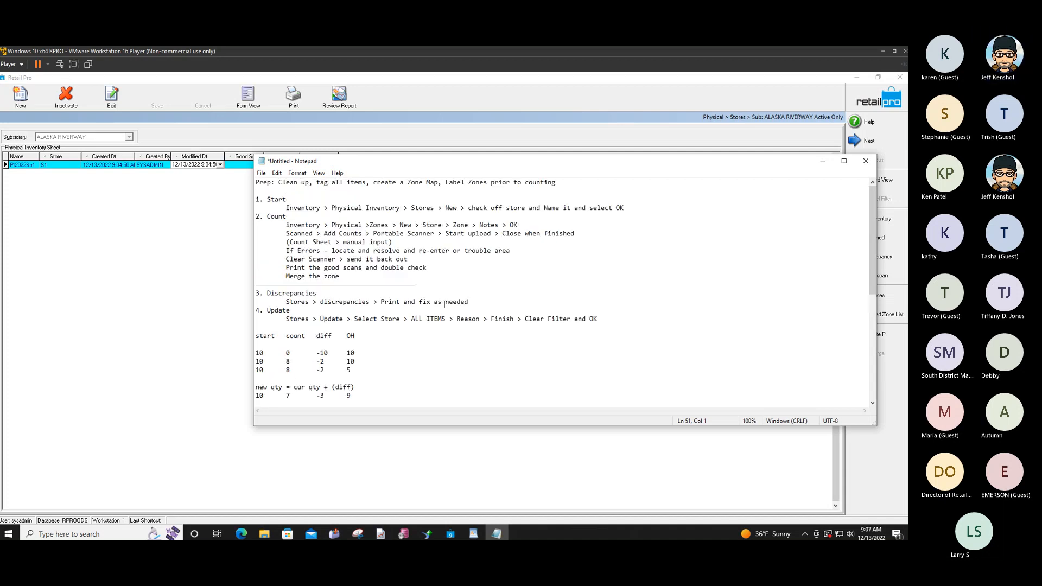
- Review the Prep, Start and Count sections of the procedure notes by highlighting each, and return to Retail Pro
left_click_drag(559, 183, 250, 184)
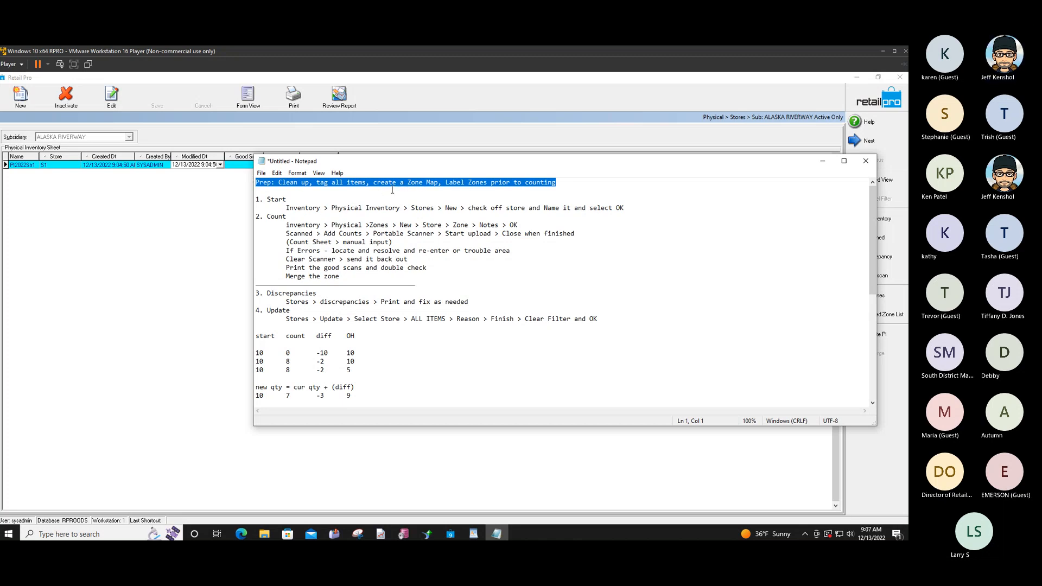
left_click_drag(290, 210, 457, 210)
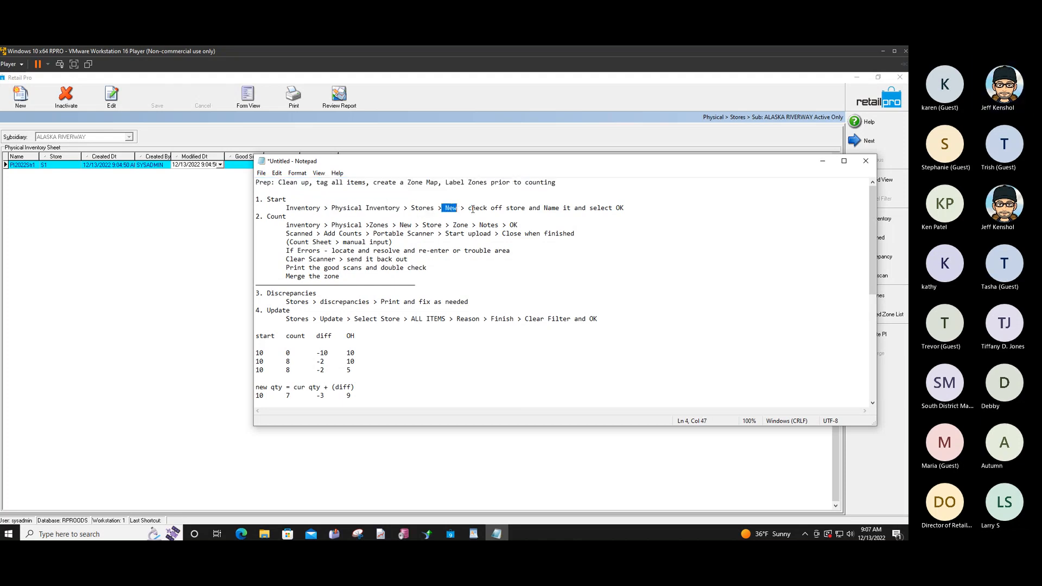
left_click_drag(624, 209, 256, 200)
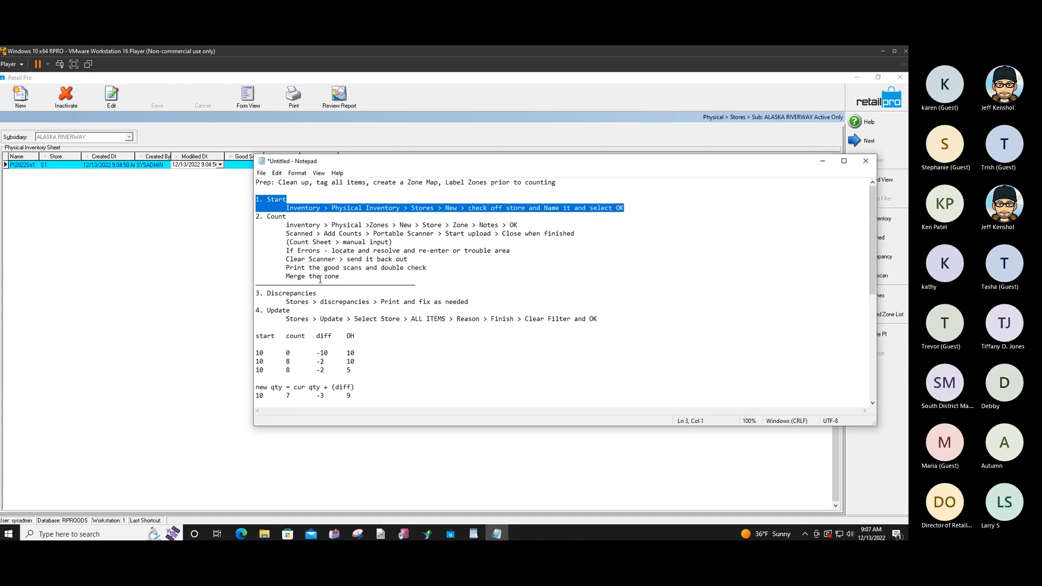
left_click(279, 225)
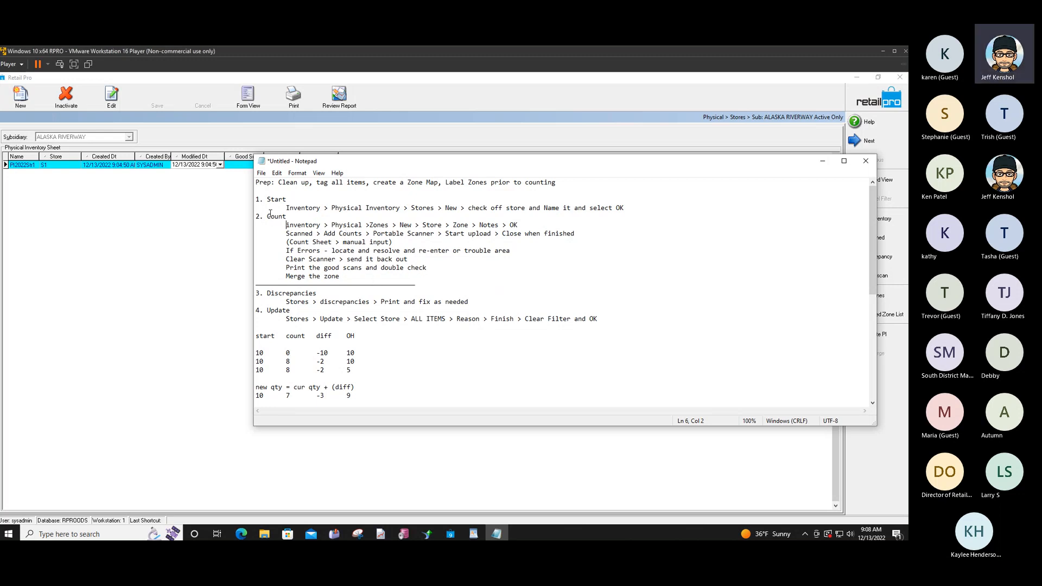
left_click_drag(267, 216, 444, 284)
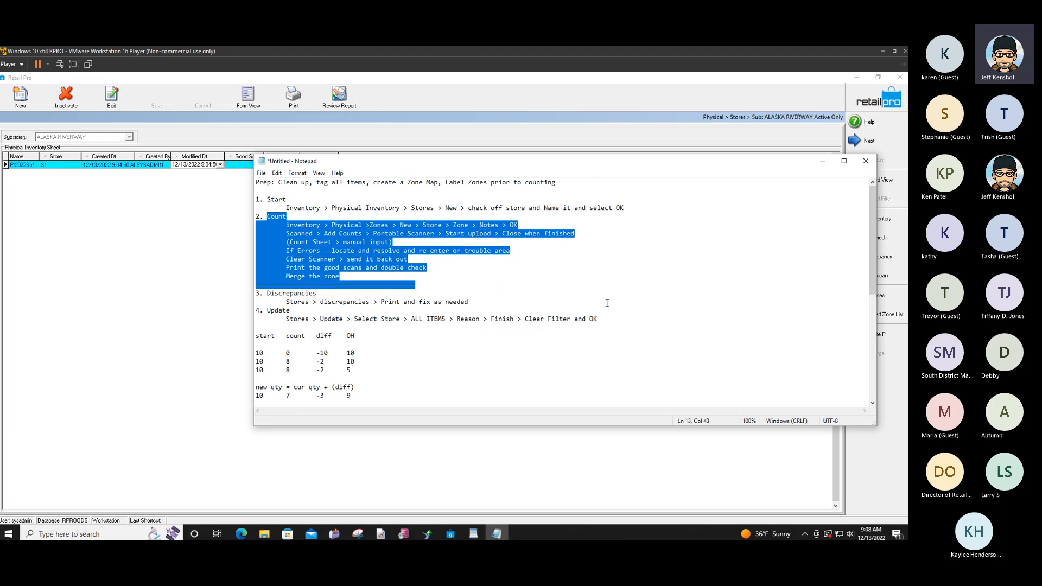
left_click(823, 161)
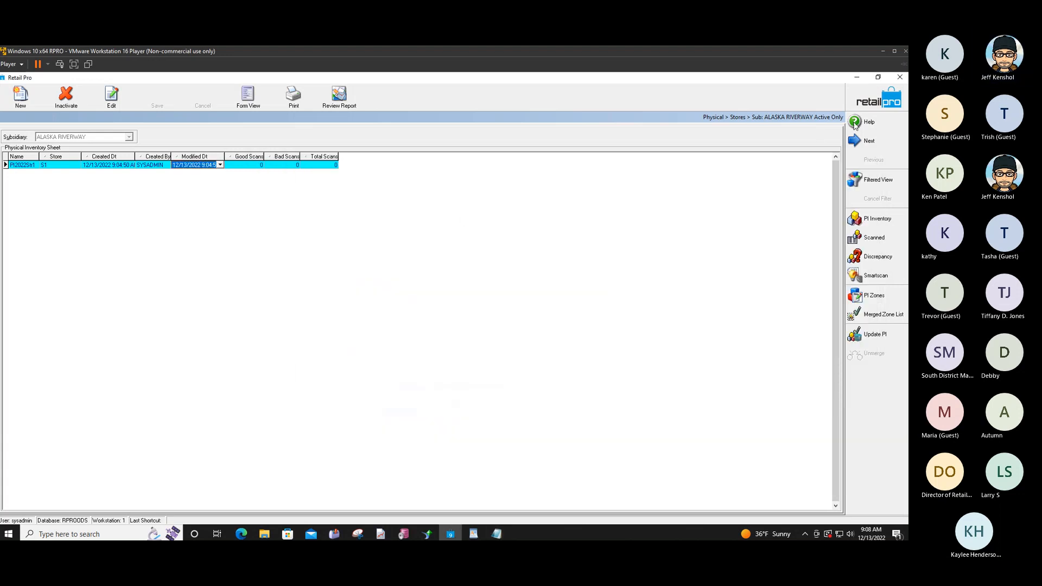
- Leave the store sheets for the inventory item list and open the physical inventory zones
left_click(879, 106)
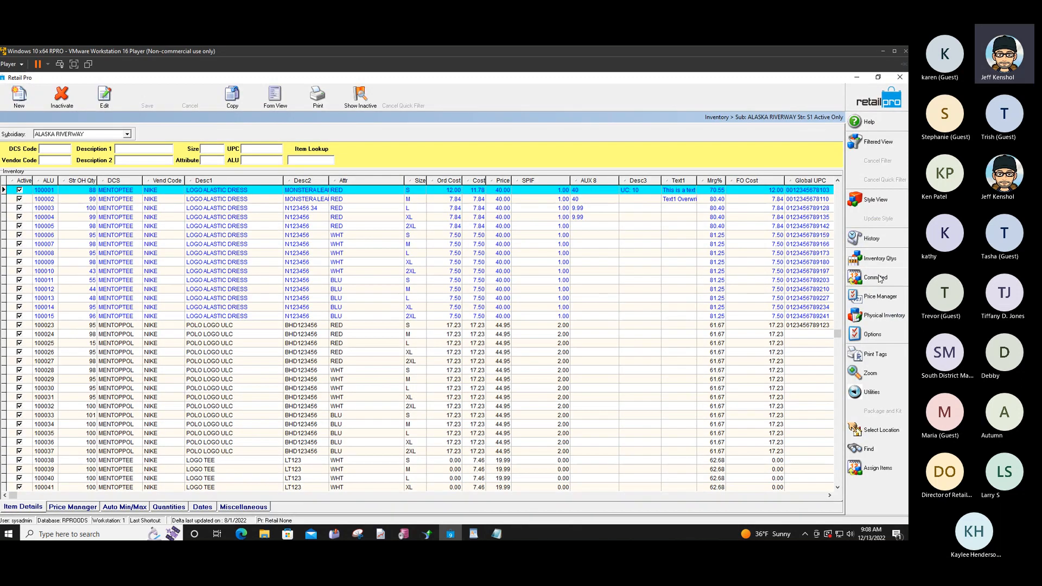
left_click(882, 315)
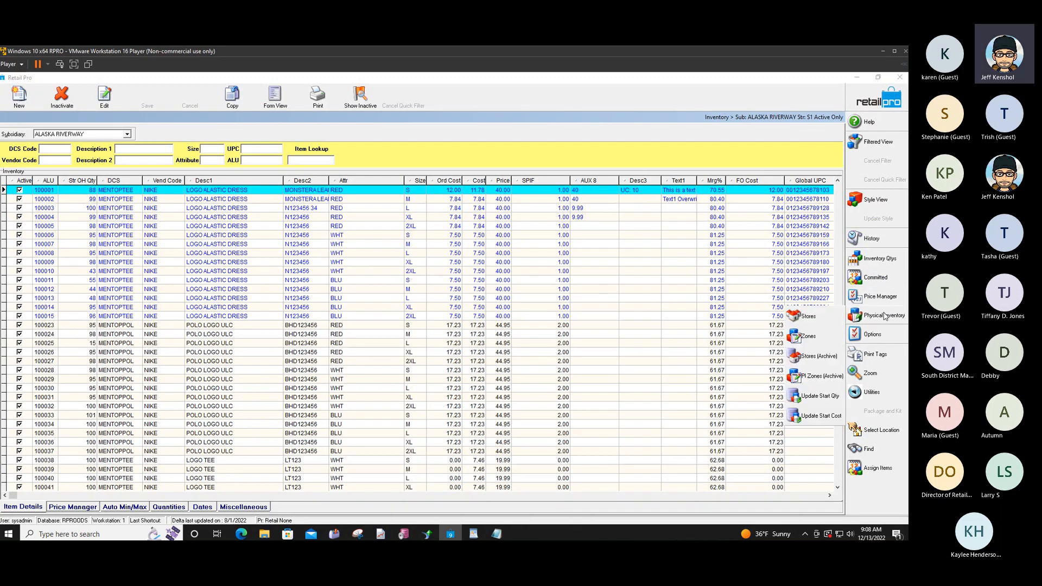
left_click(812, 338)
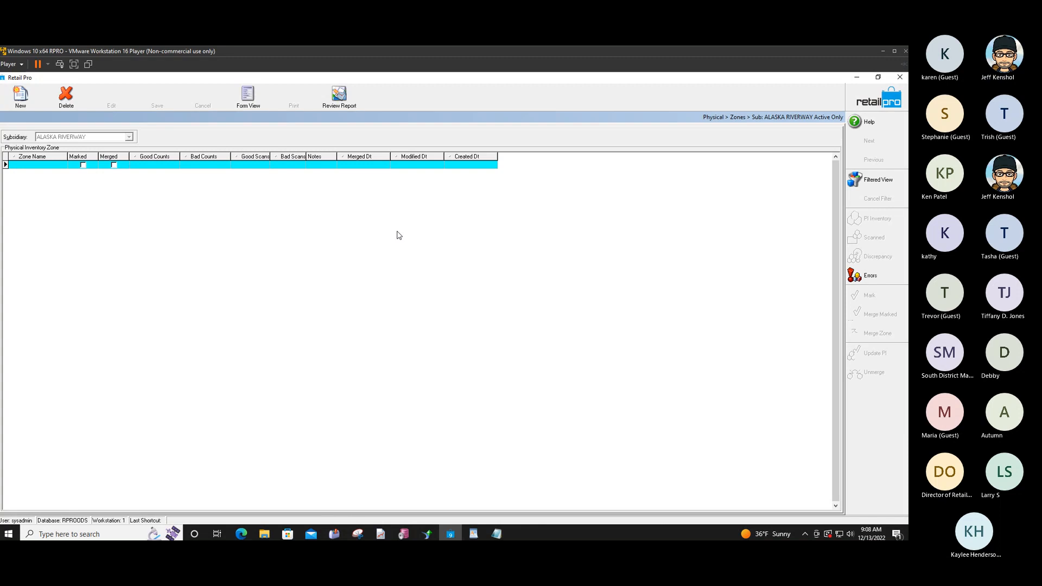
- Create a physical inventory zone named Str1 Men100 for S1 - Store, leaving the sub location and notes empty
left_click(20, 98)
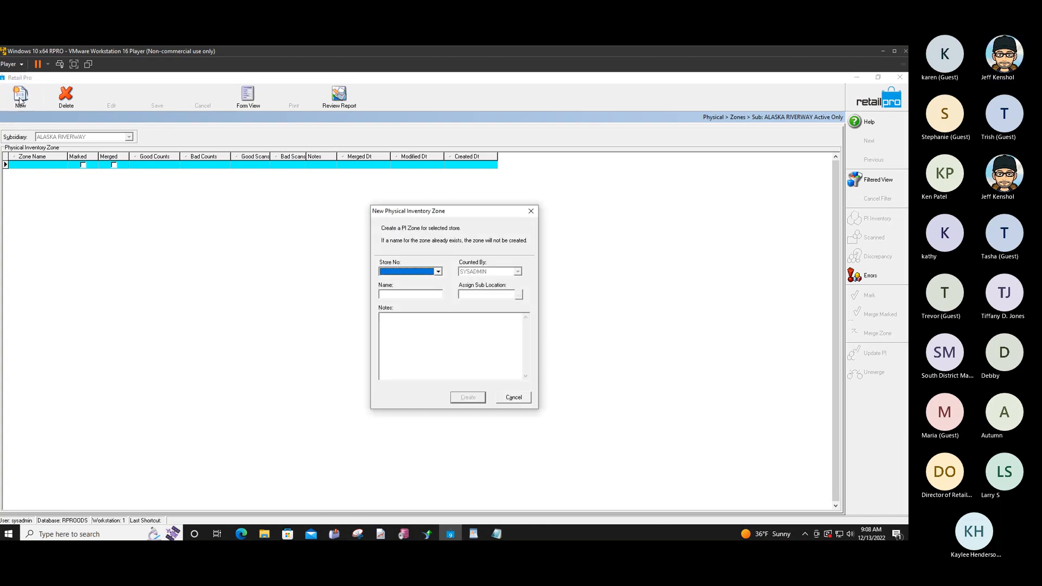
left_click(438, 271)
left_click(418, 281)
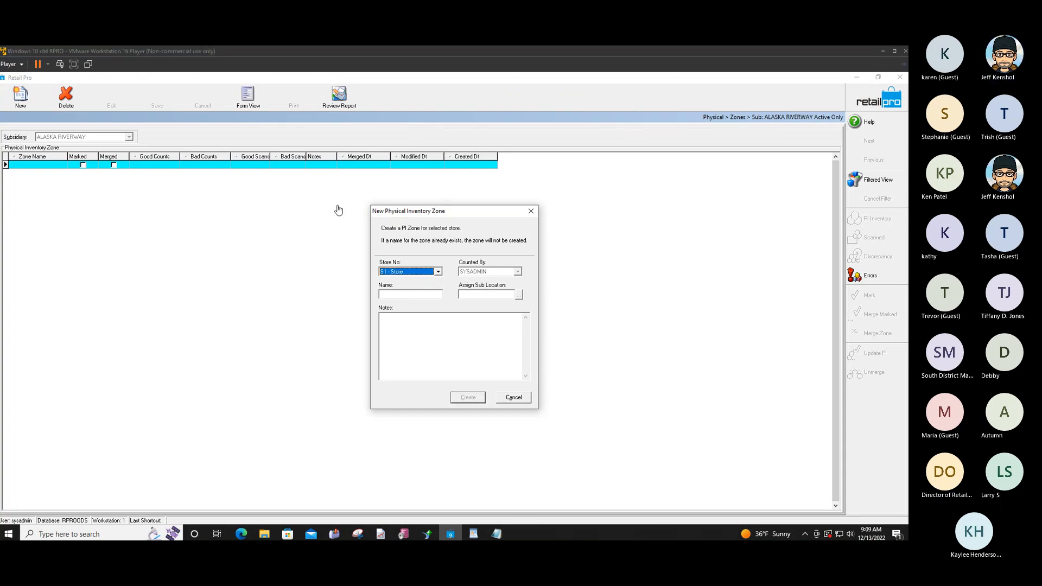
left_click(404, 296)
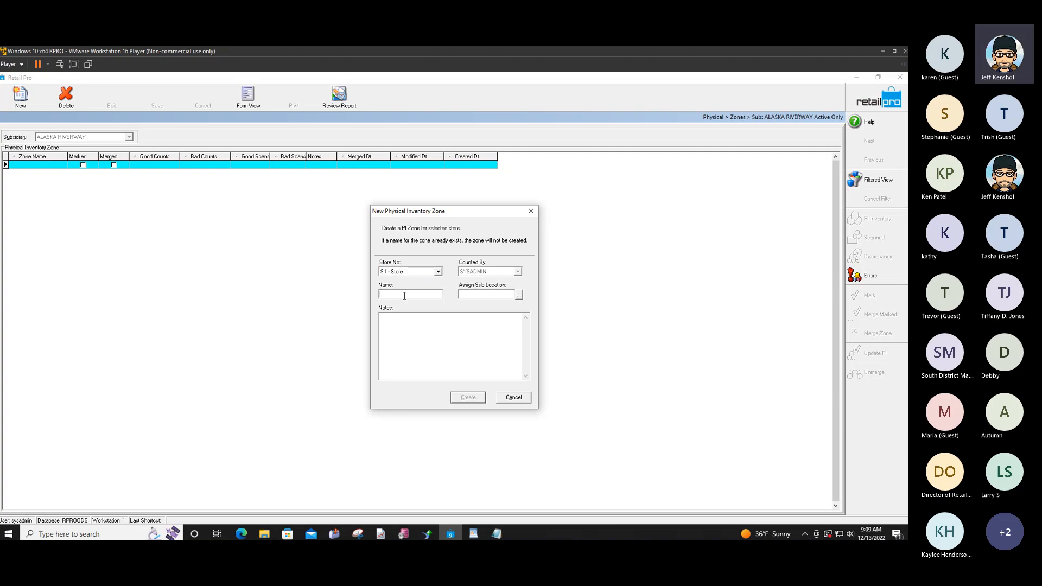
type("Str1")
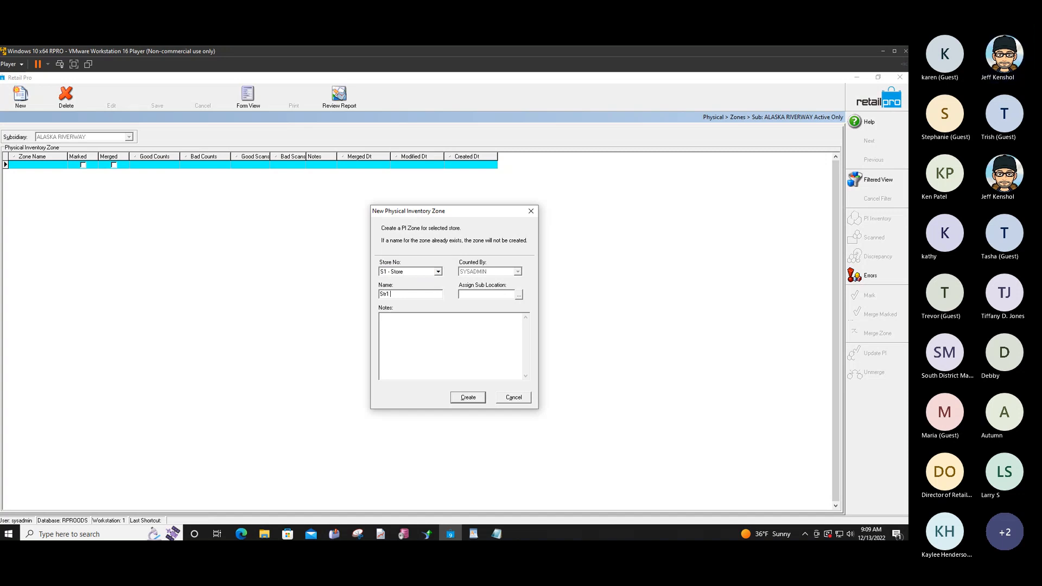
type(" Men100")
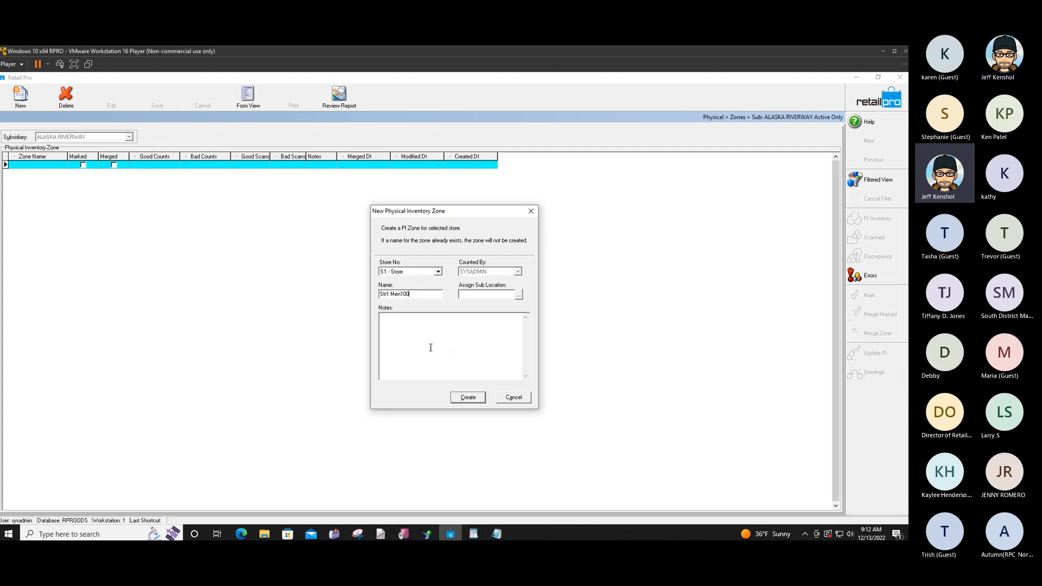
left_click(469, 399)
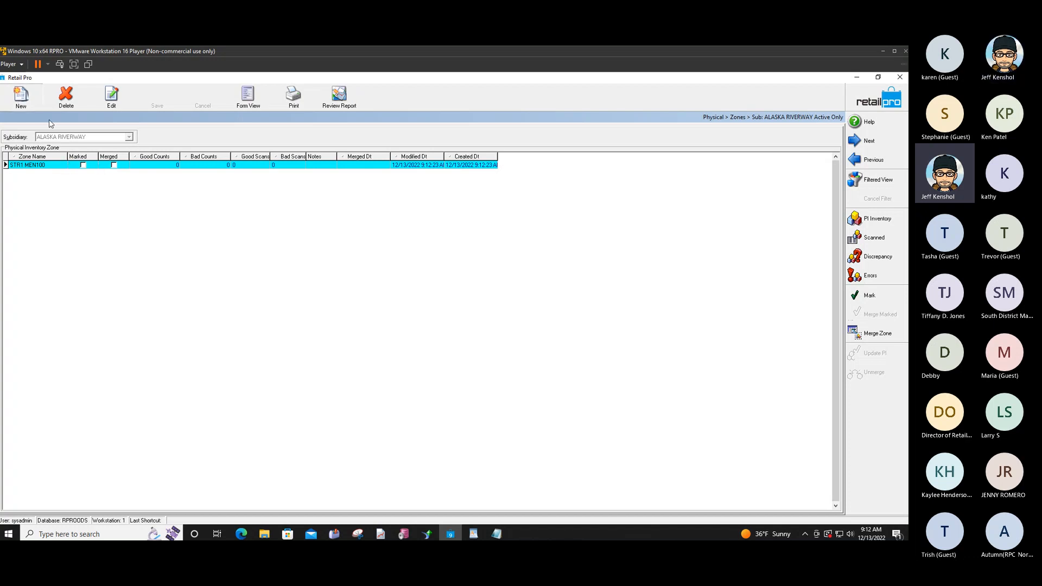
- Create a second physical inventory zone for S1 - Store named Str1 Wmn200
left_click(412, 272)
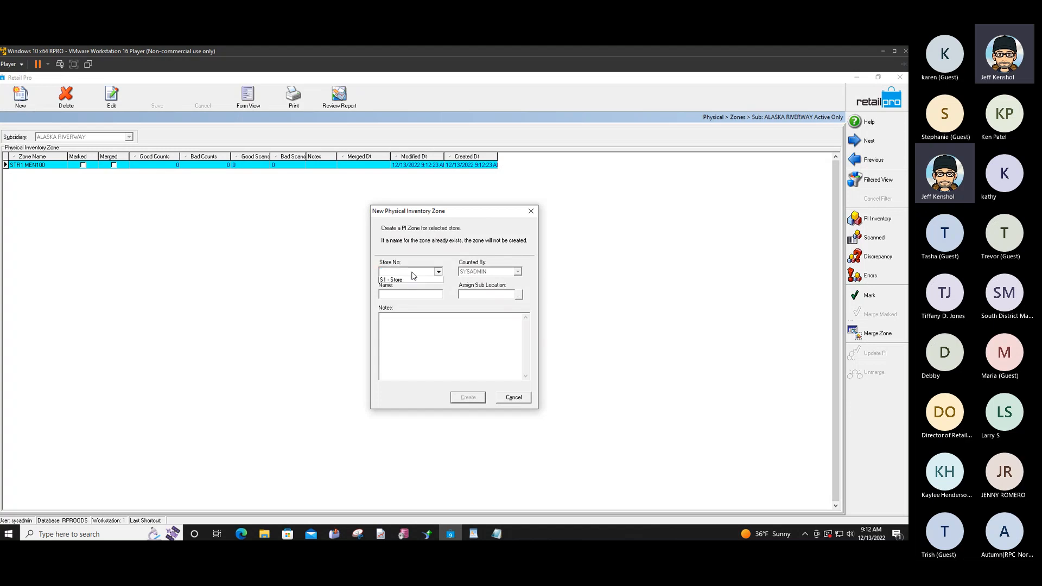
left_click(406, 280)
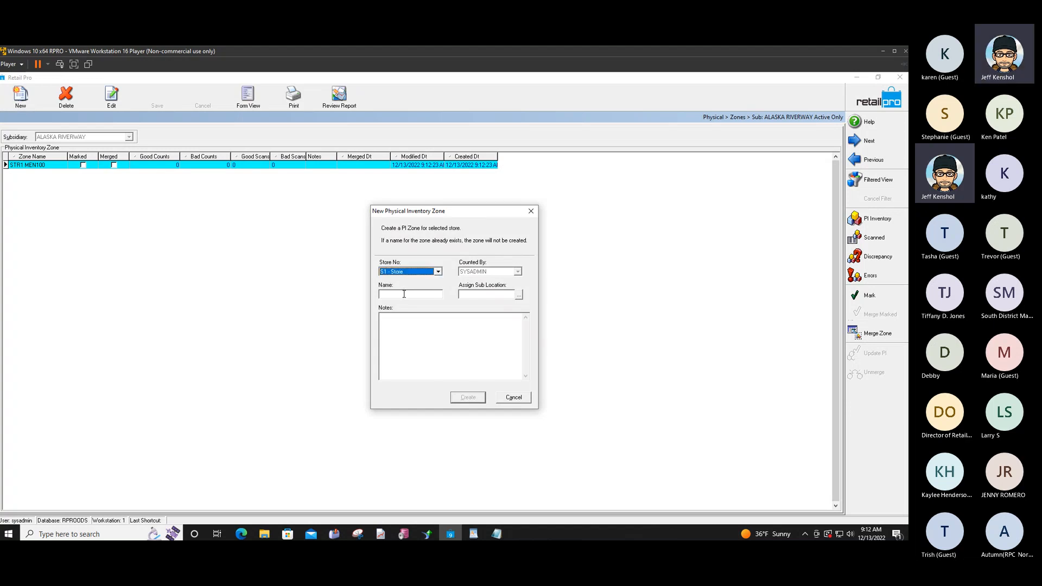
left_click(405, 295)
type("Str1 W")
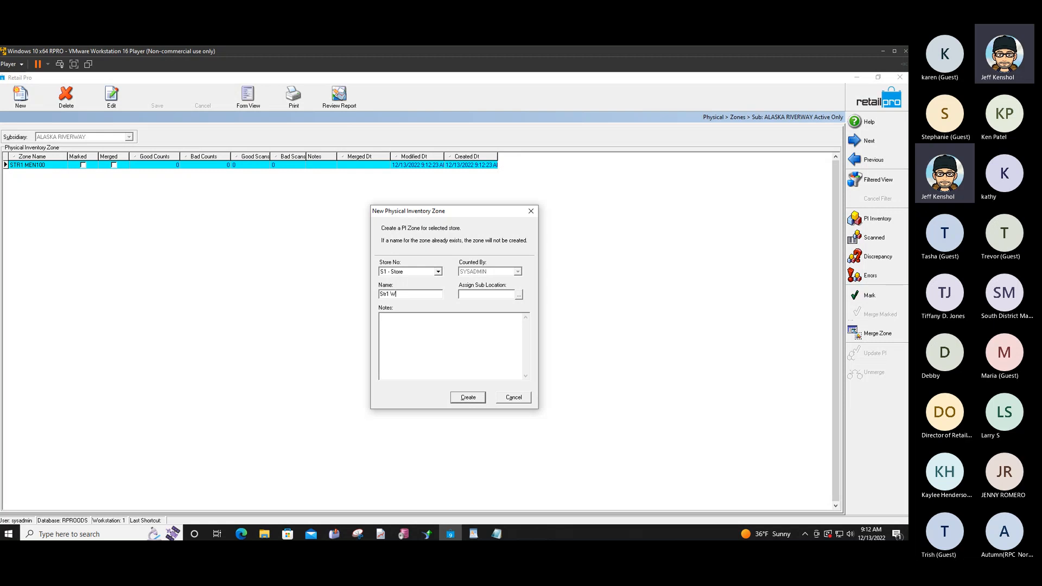
type("mn200")
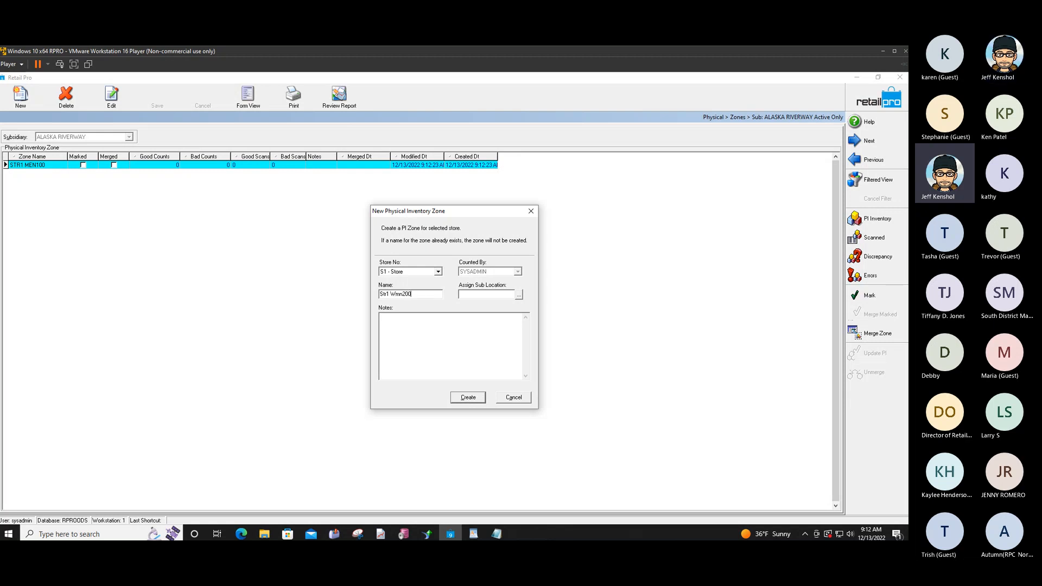
left_click(467, 397)
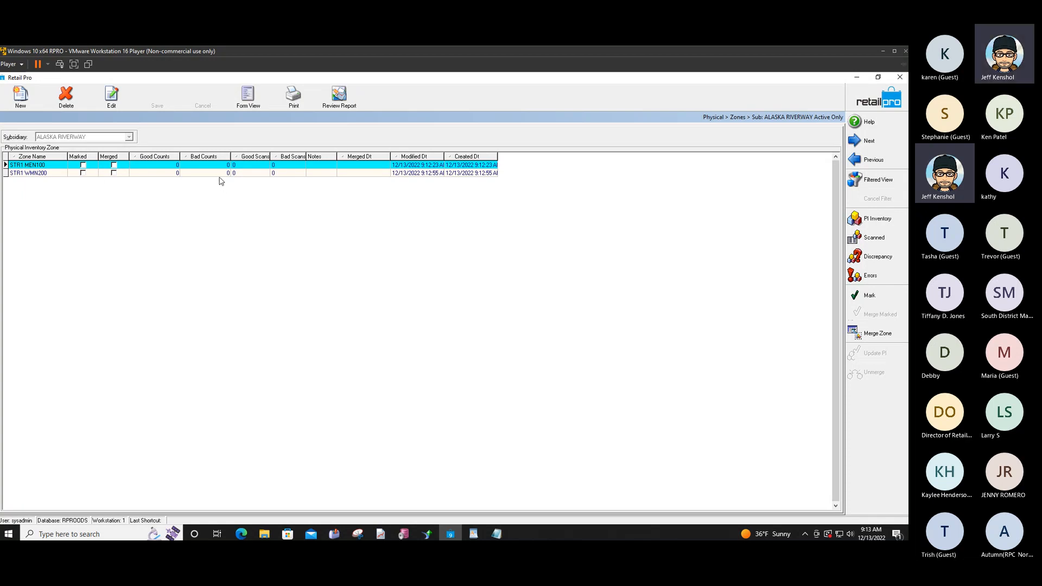
- Open the scanned items of zone STR1 MEN100 and start adding counts with file import as the entry format
left_click(166, 165)
left_click(275, 172)
key("Up")
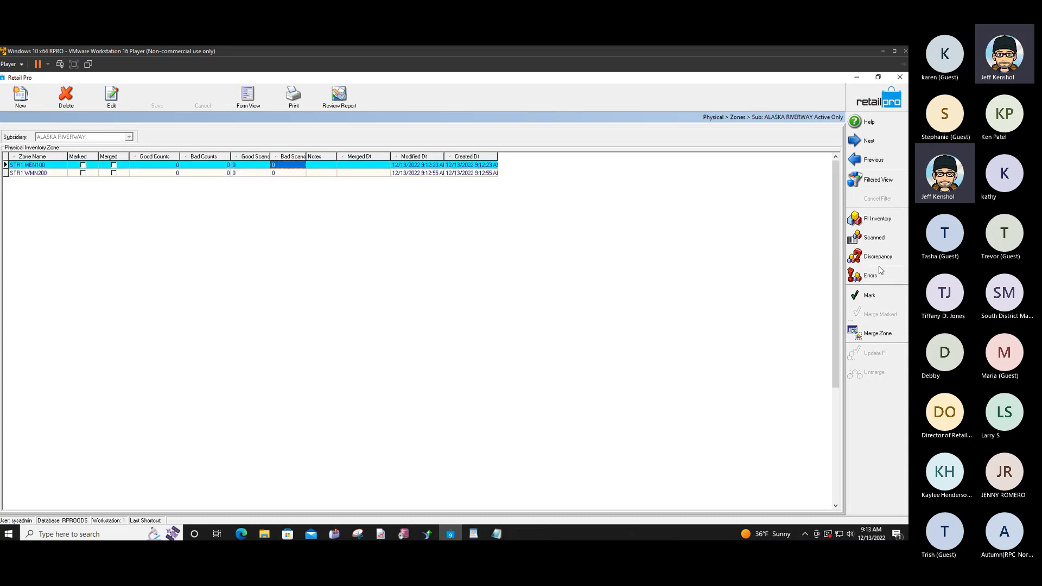
left_click(876, 237)
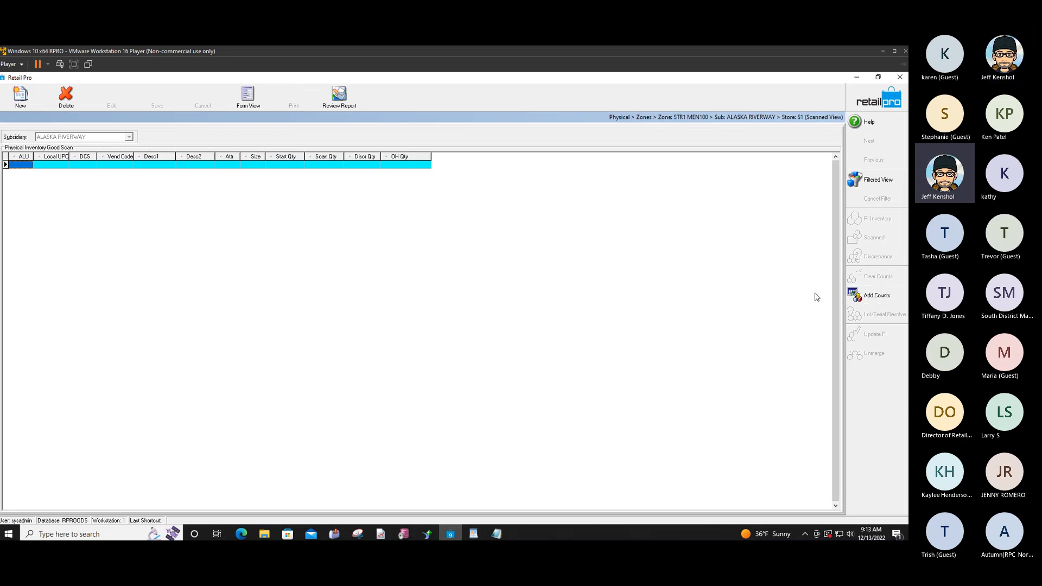
left_click(857, 296)
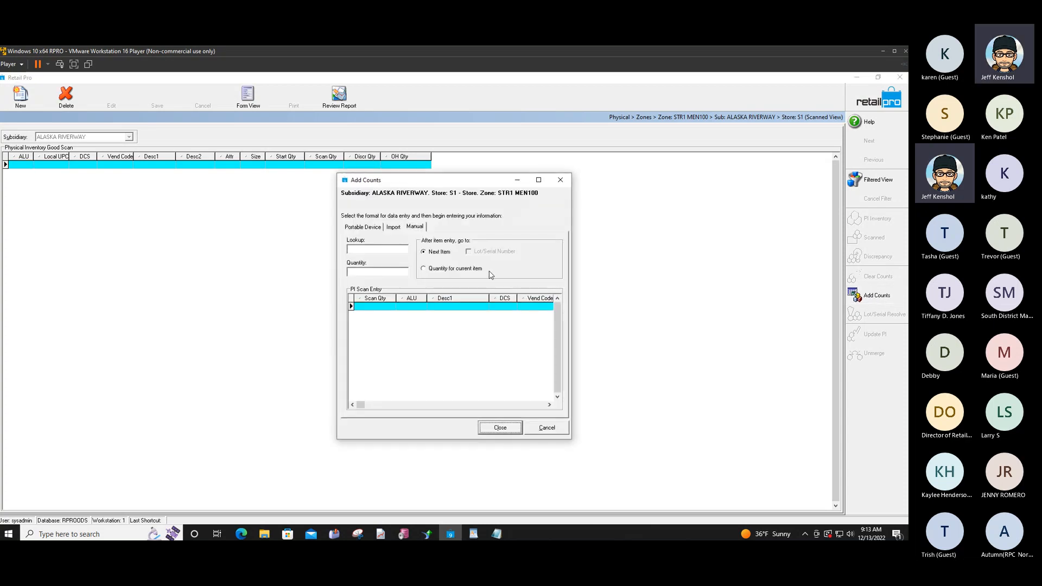
left_click(416, 228)
left_click(393, 228)
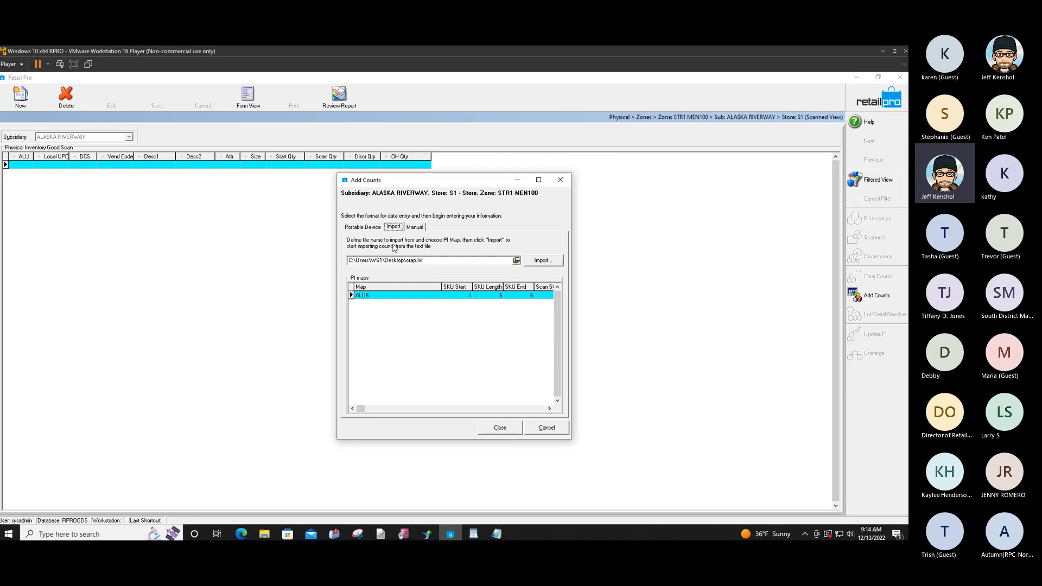
- Choose the text file Zone1213-1.txt from the Desktop and import its counts using the ALU6 map
left_click(516, 262)
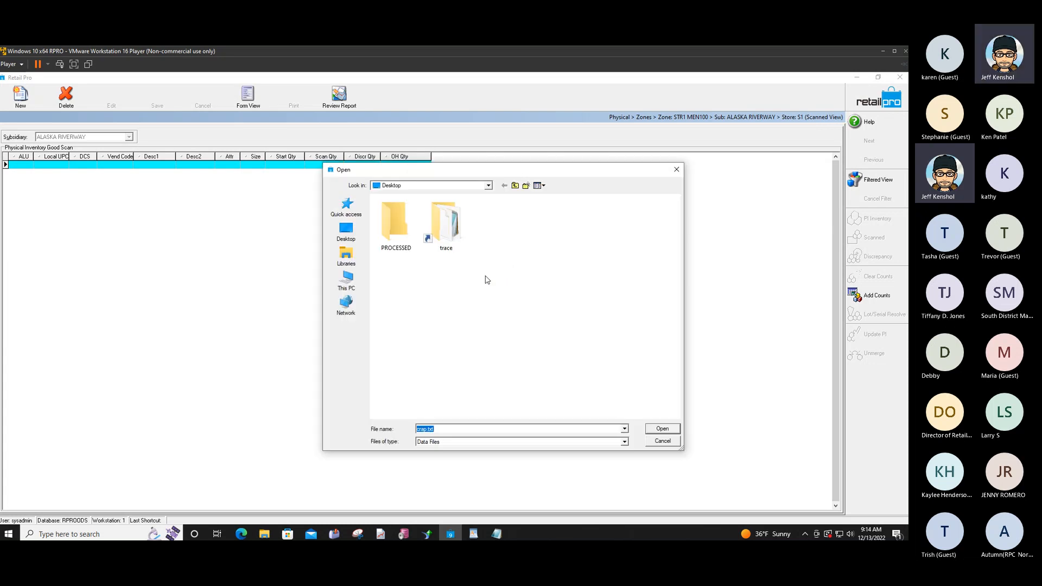
left_click(345, 230)
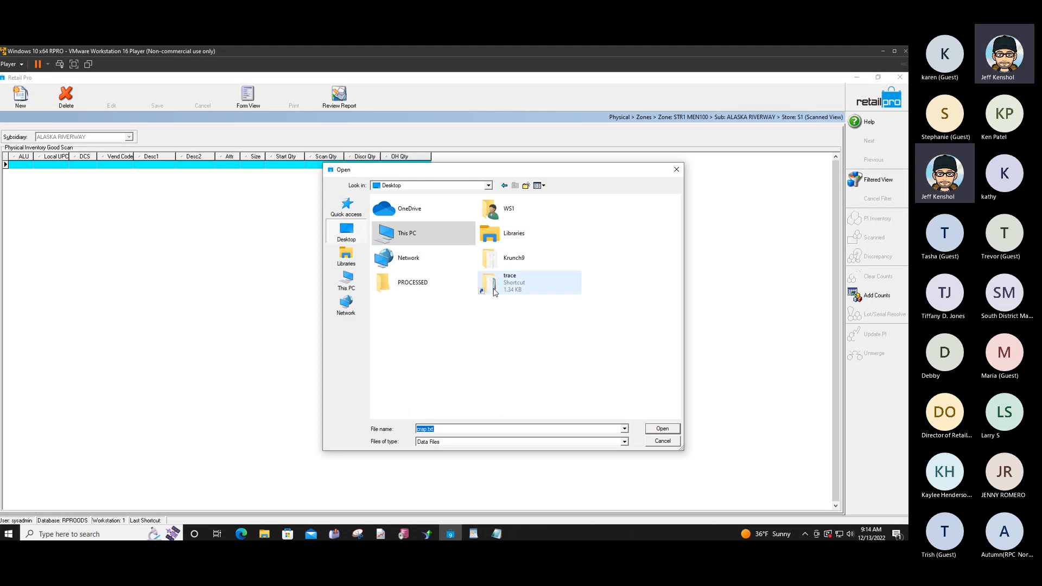
left_click(624, 441)
left_click(516, 457)
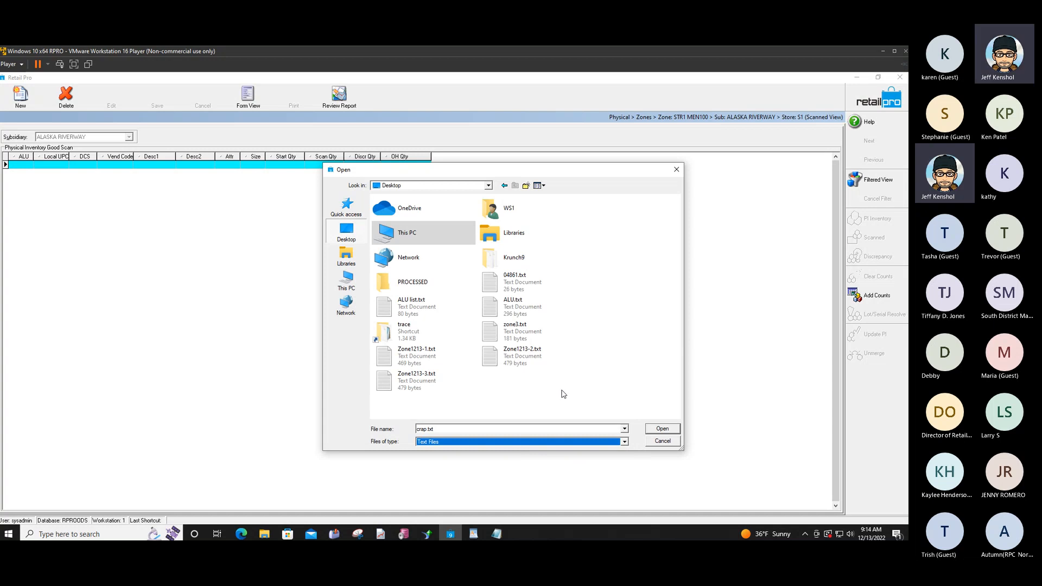
left_click(421, 357)
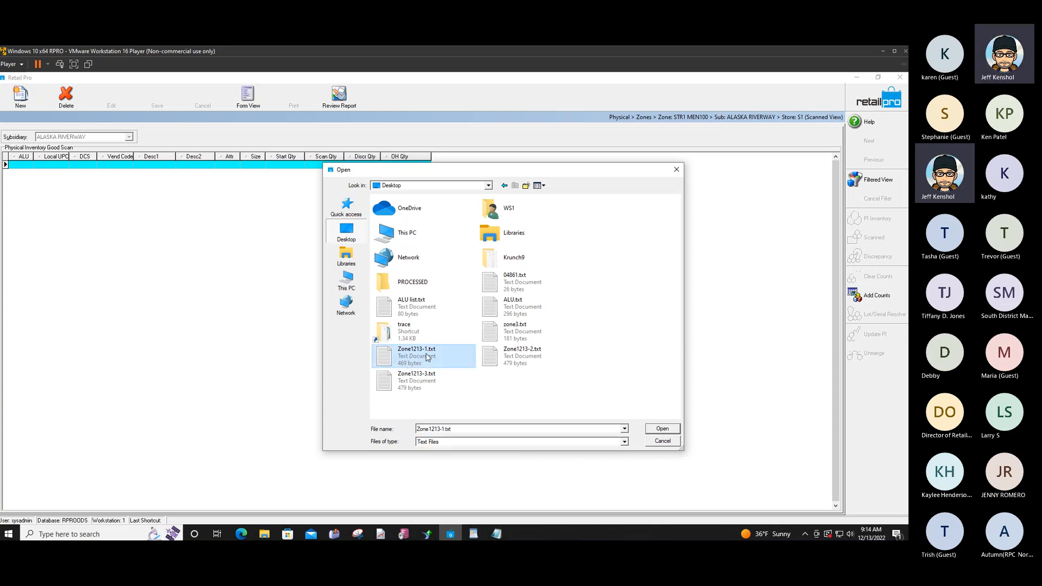
left_click(663, 432)
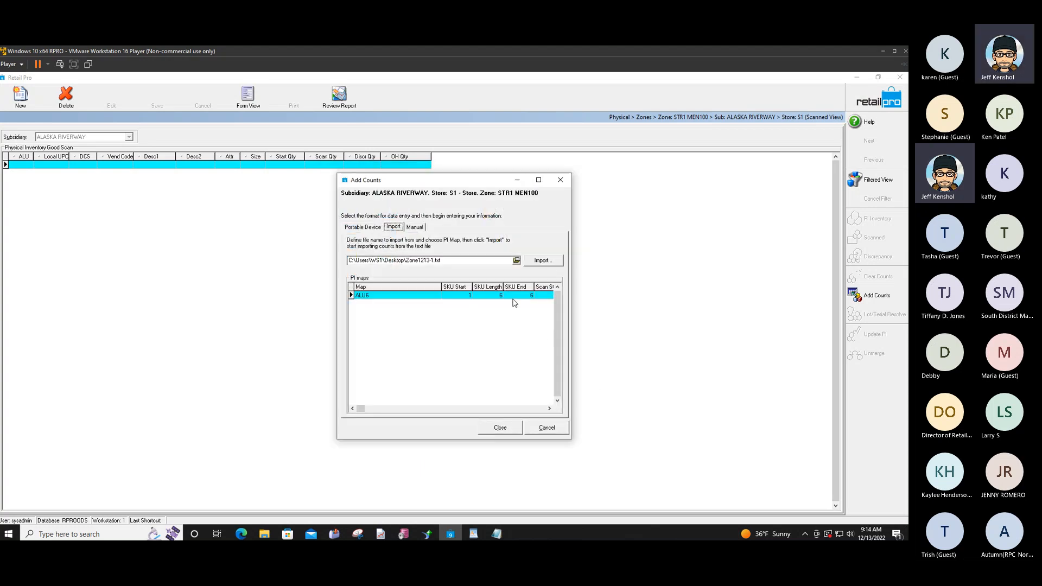
left_click(379, 296)
left_click(541, 261)
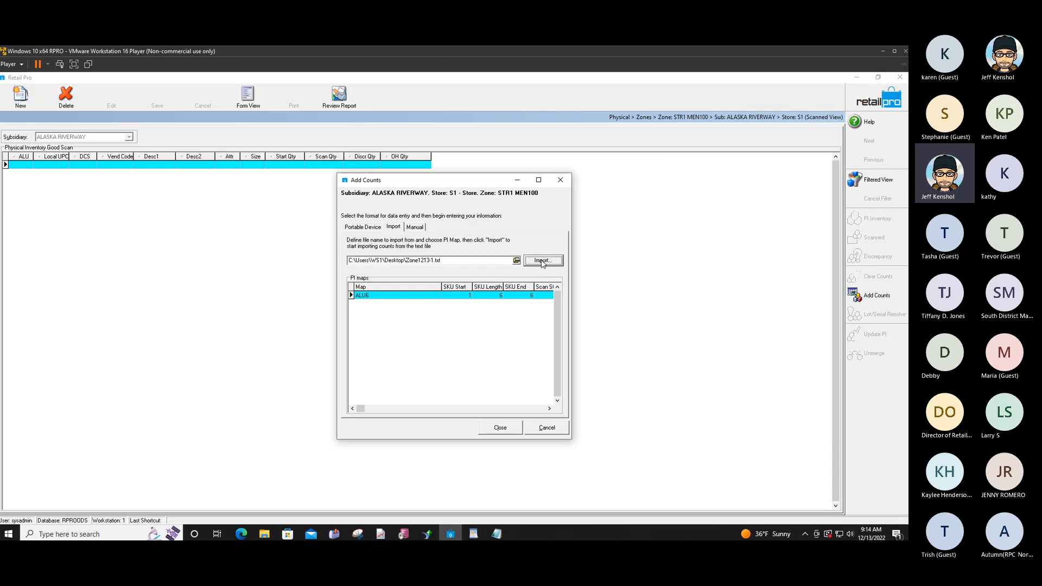
- Finish adding counts to zone STR1 MEN100 and preview its BHDV9 Zone Report for the selected record
left_click(510, 432)
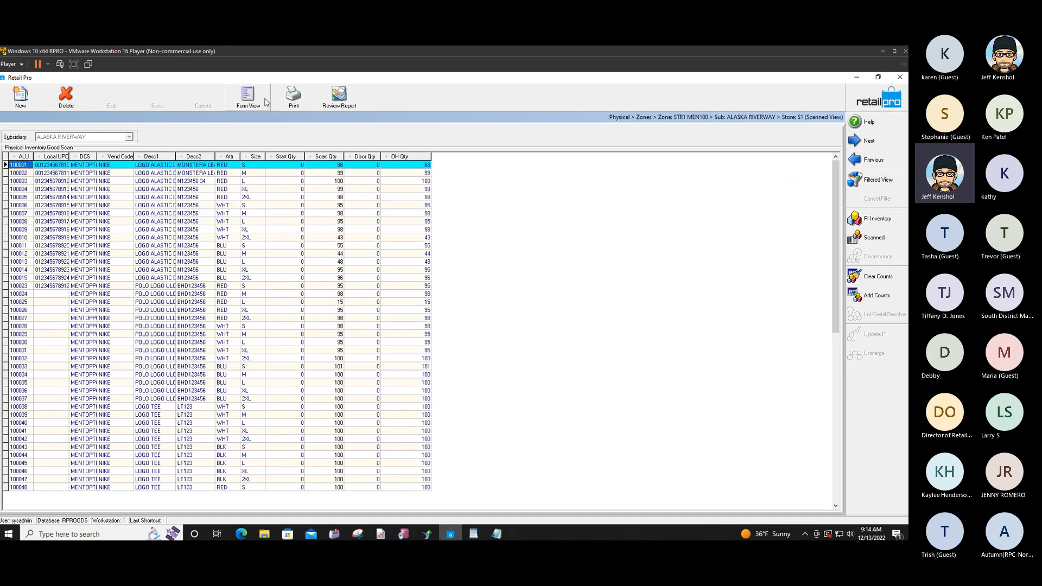
left_click(296, 101)
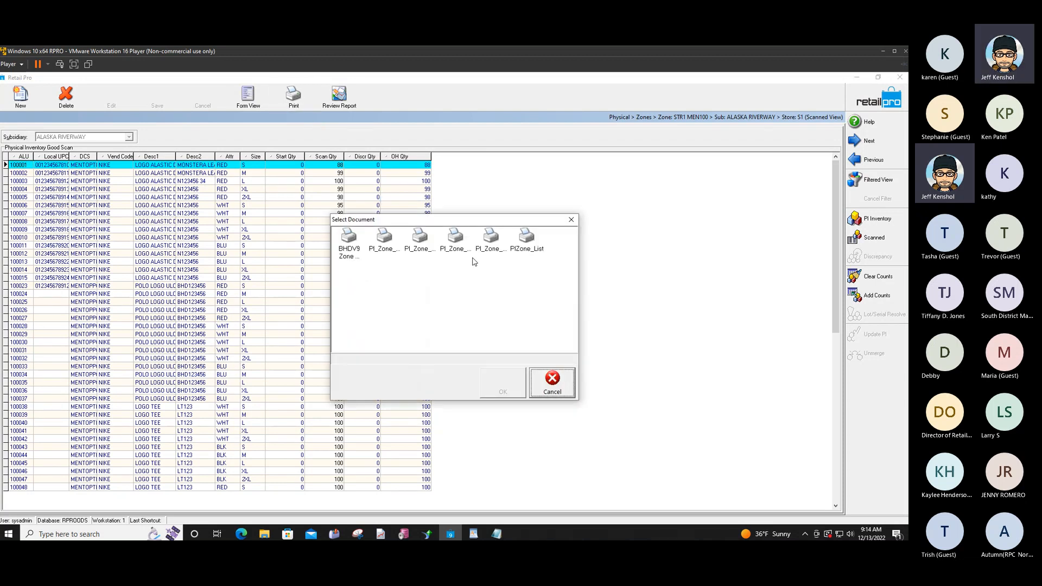
left_click(347, 253)
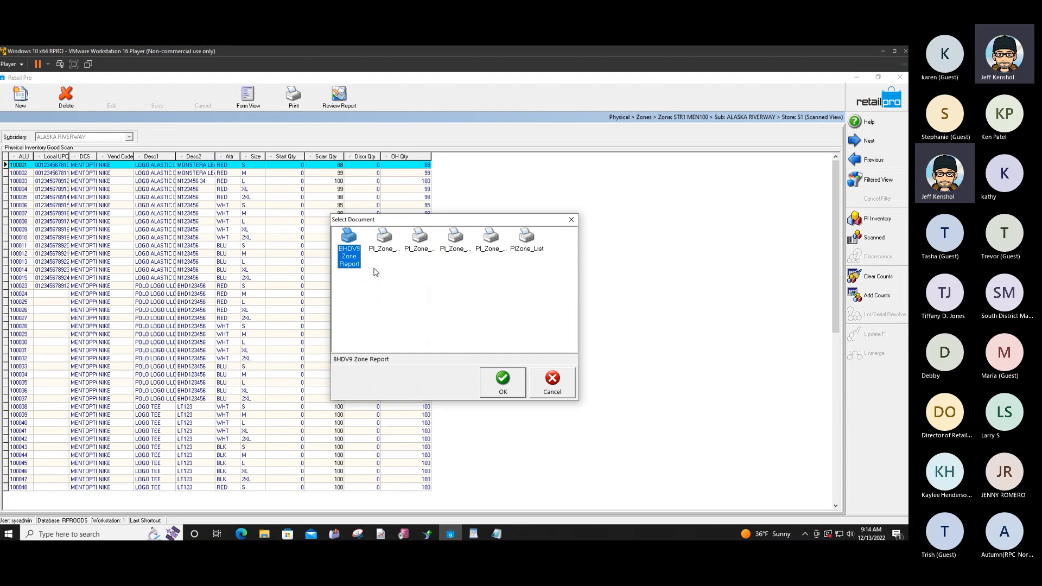
left_click(493, 389)
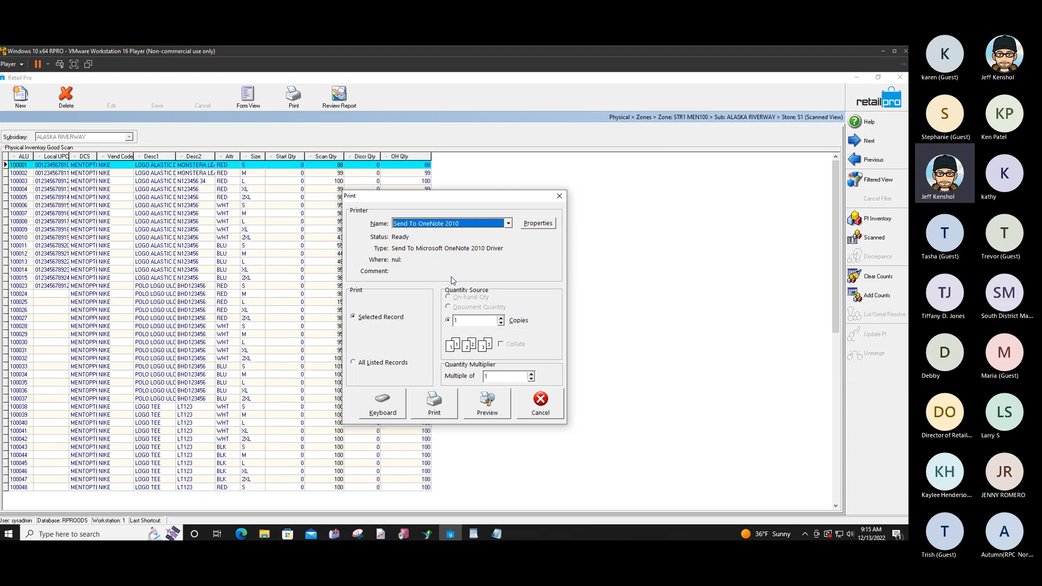
left_click(487, 406)
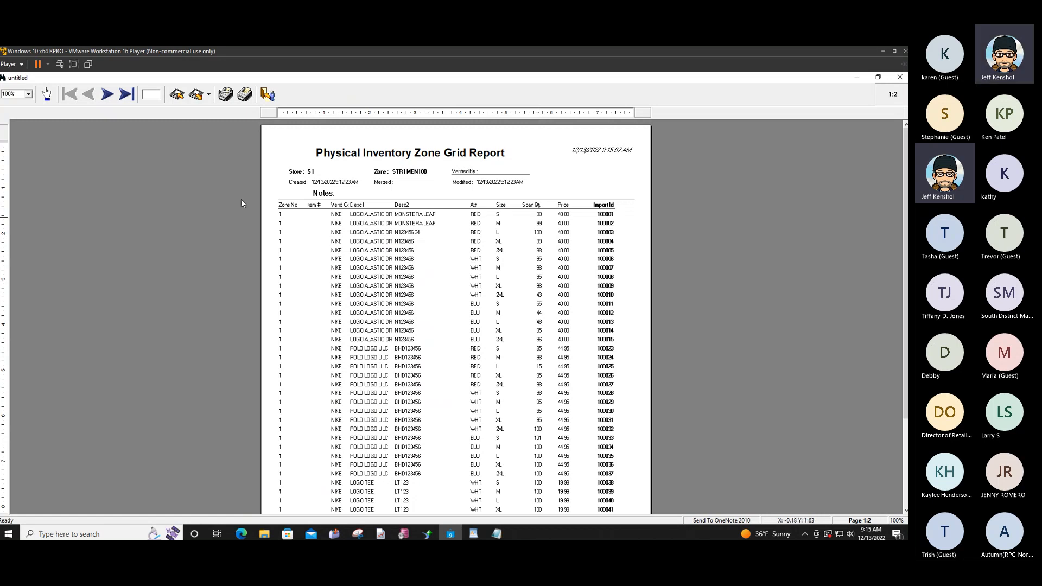
- Look through both pages of the zone report preview and close it without saving
left_click(106, 95)
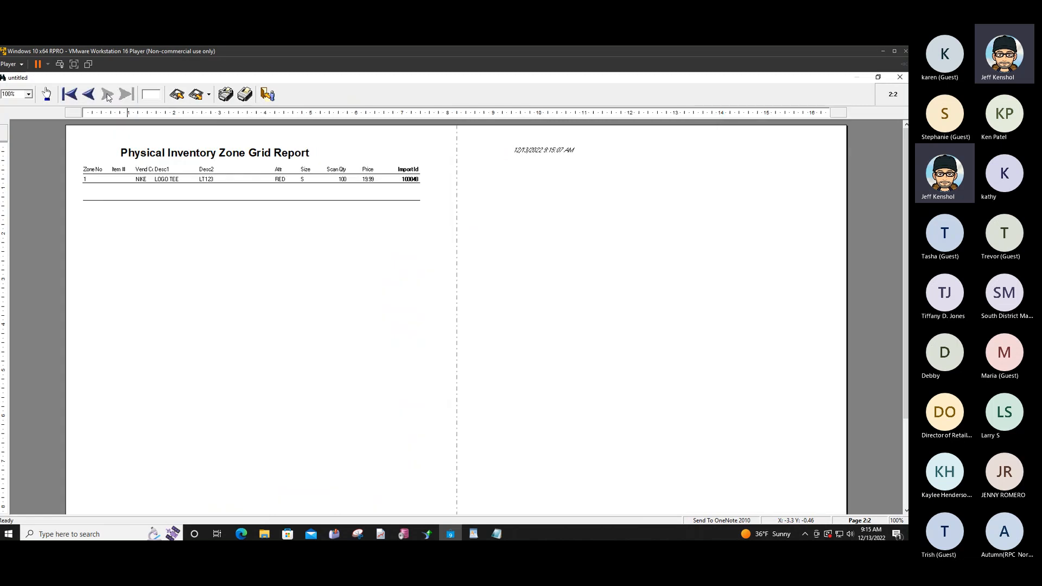
left_click(89, 95)
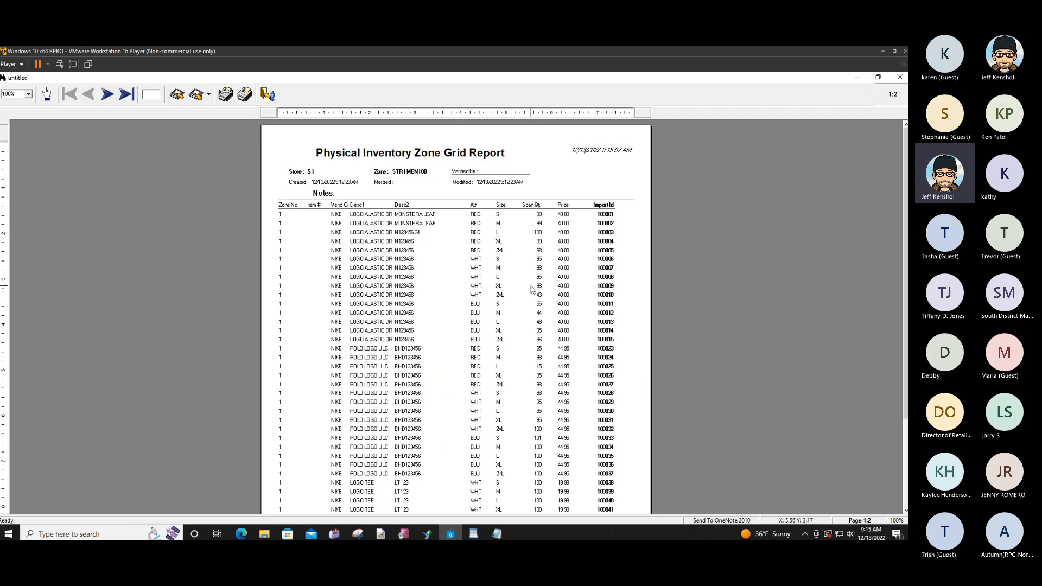
left_click(267, 94)
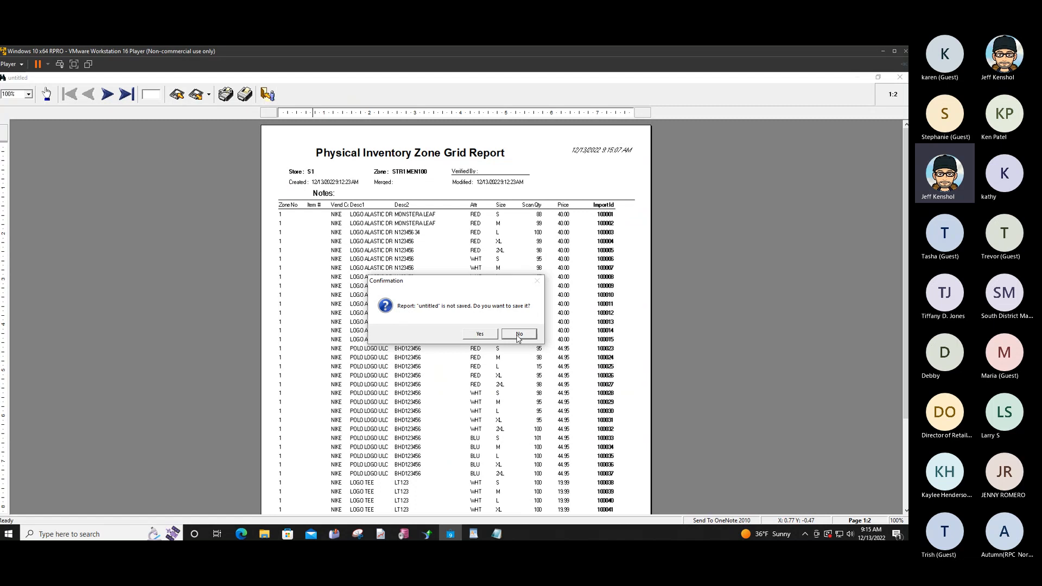
left_click(519, 335)
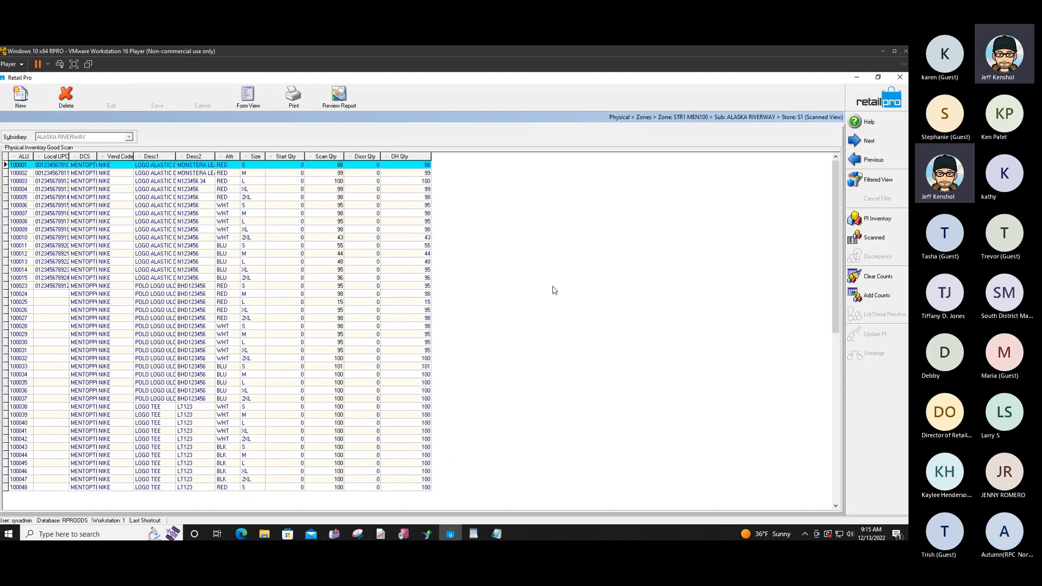
- Open the scanned items of zone STR1 WMN200 and start adding counts with file import as the entry format
left_click(863, 102)
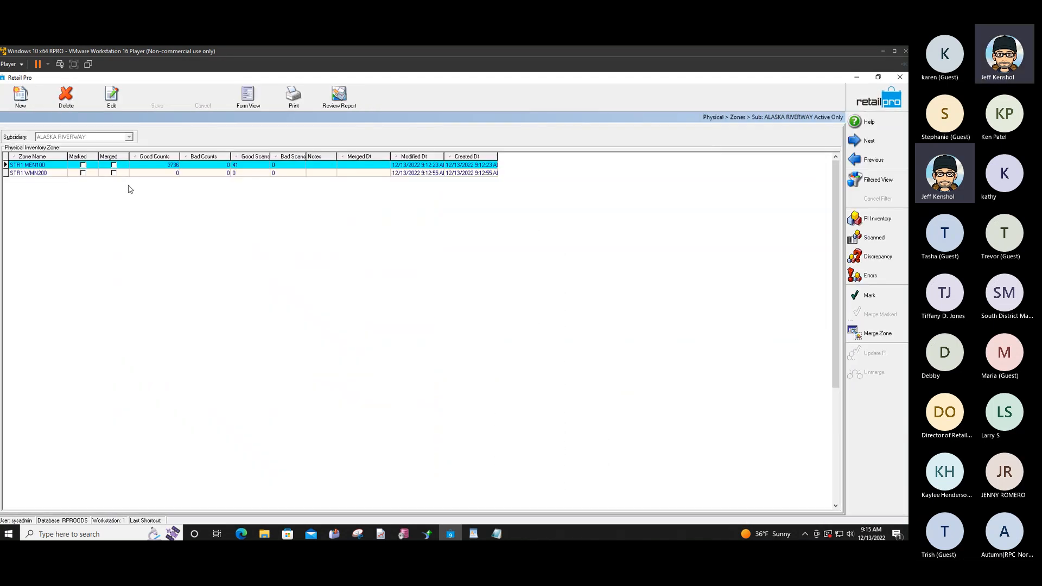
left_click(146, 174)
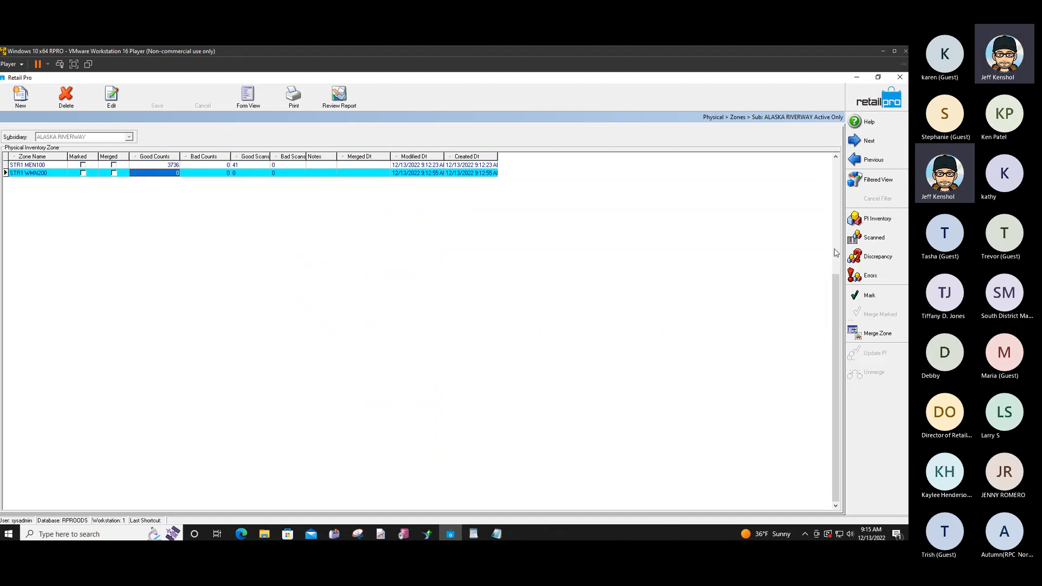
left_click(874, 237)
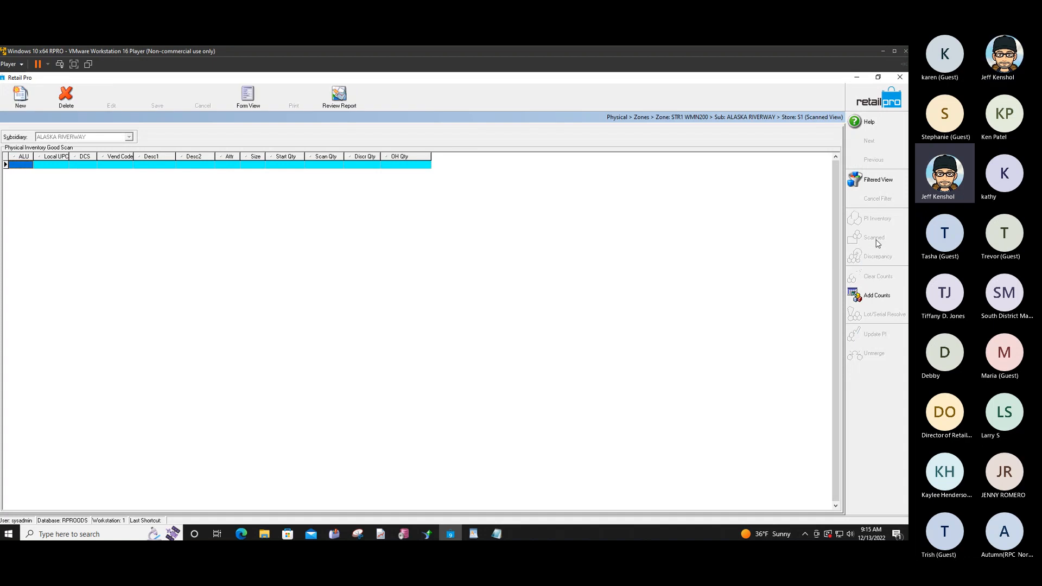
left_click(875, 293)
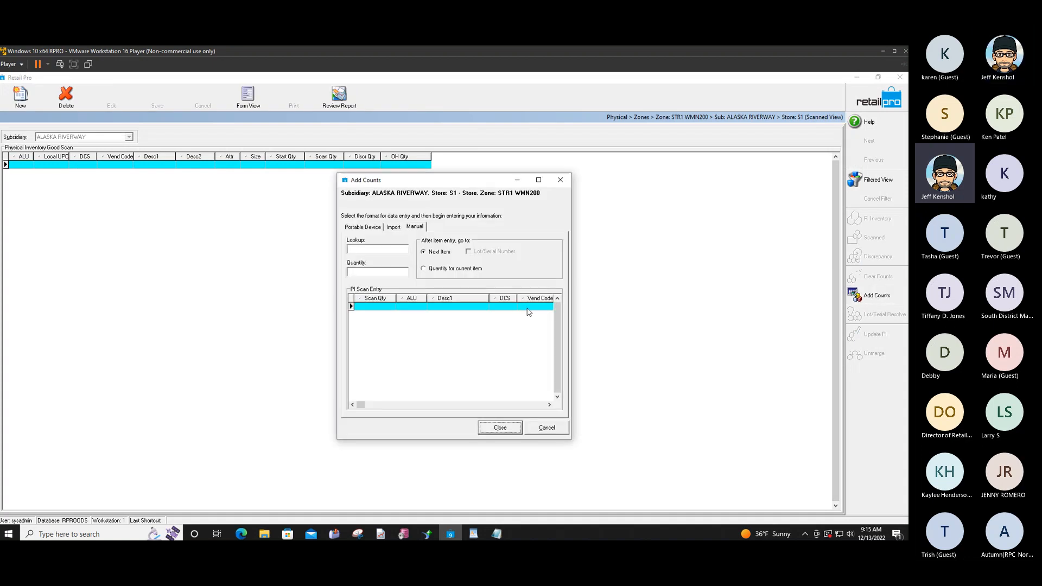
left_click(396, 227)
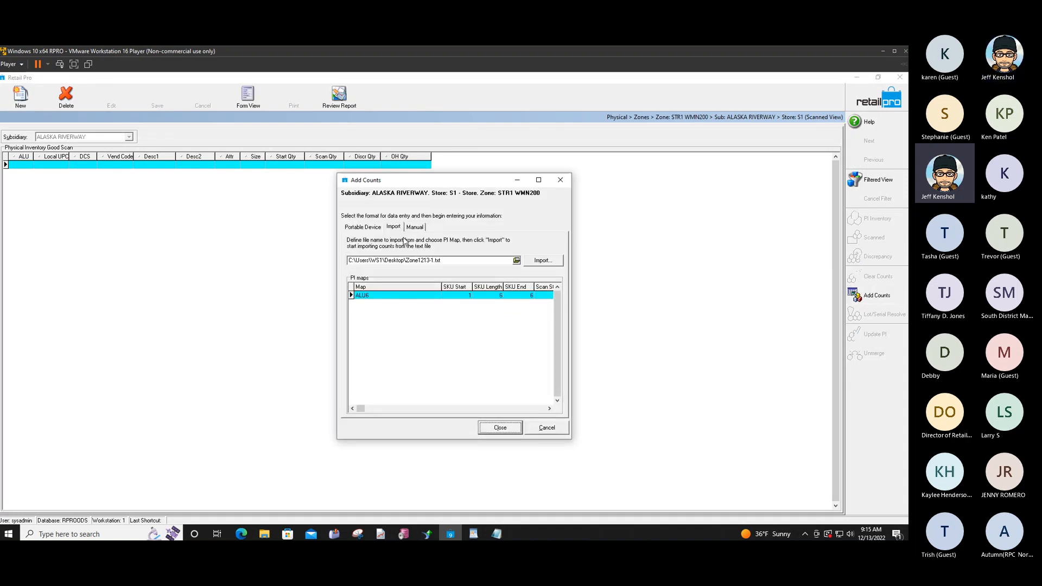
- Choose the text file Zone1213-2.txt from the Desktop, import its counts using the ALU6 map and finish adding counts
left_click(516, 261)
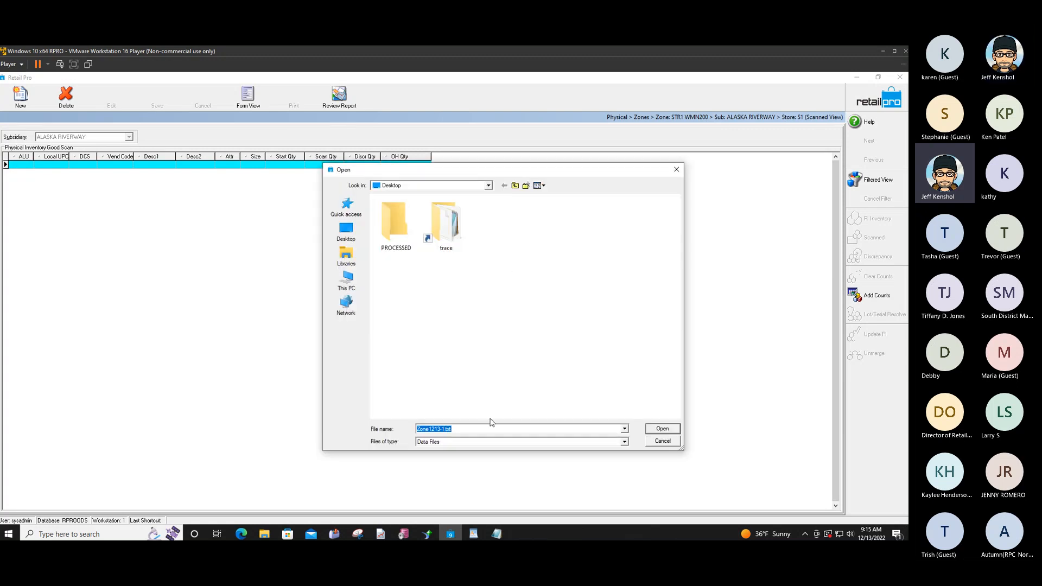
left_click(445, 429)
type("2")
left_click(655, 430)
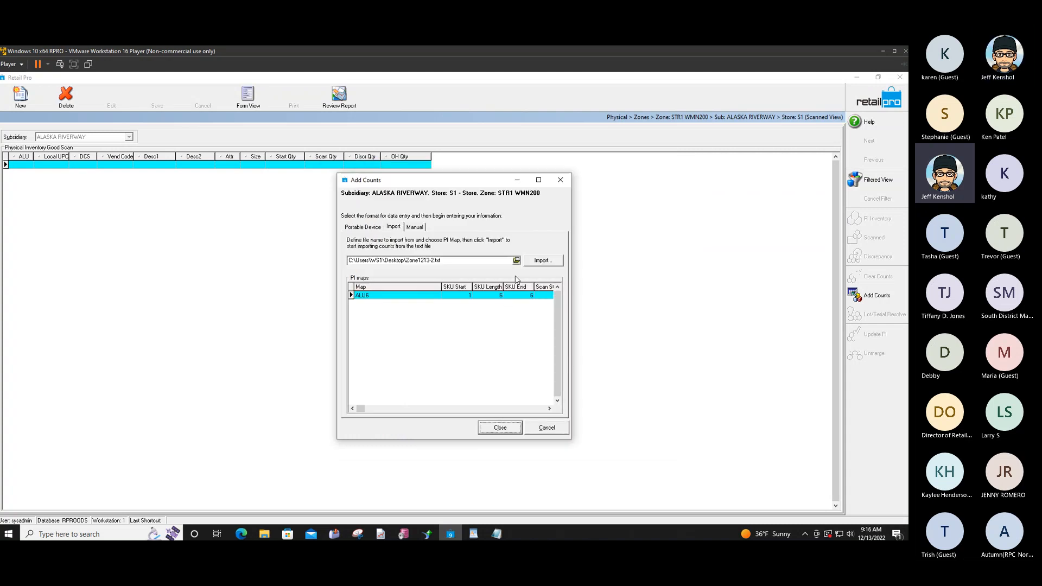
left_click(545, 261)
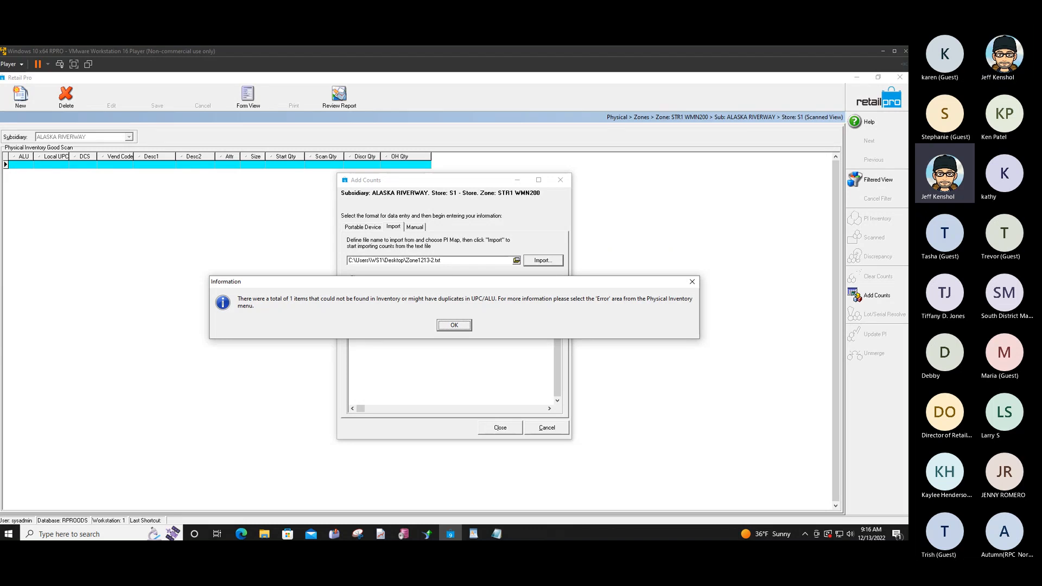
left_click(455, 325)
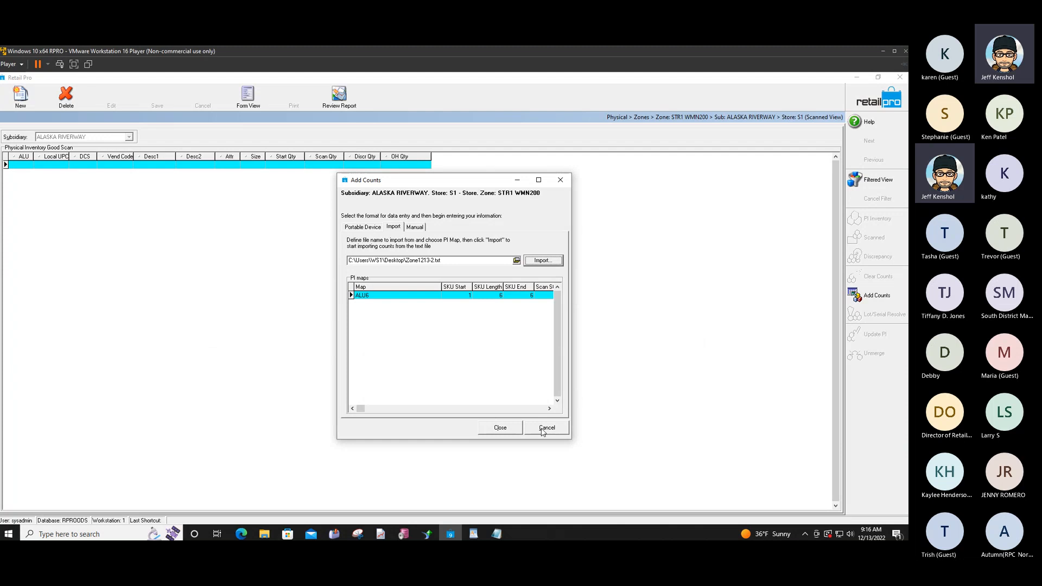
left_click(500, 428)
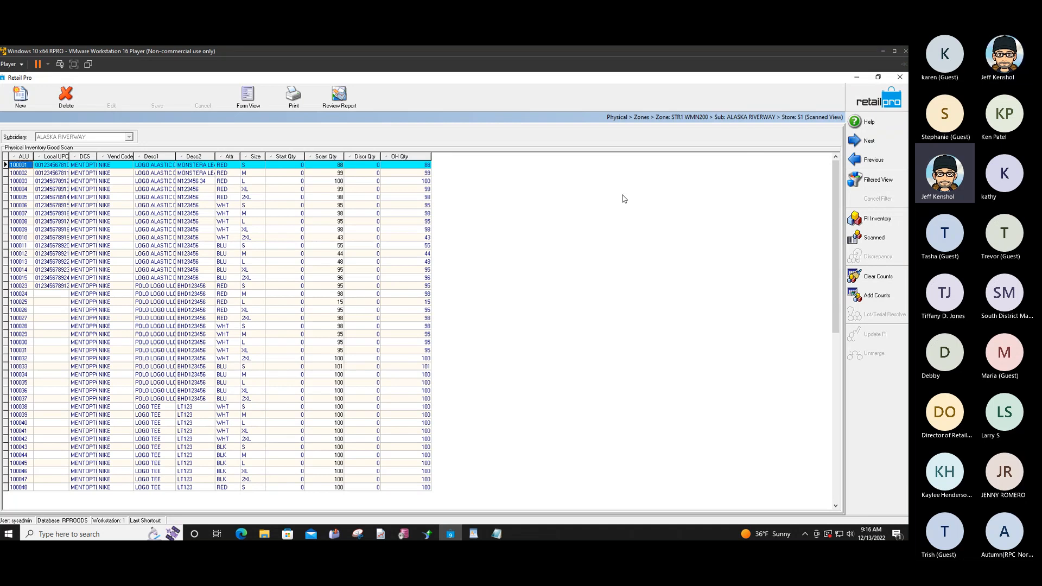
- Open the errors of zone STR1 WMN200 from the zone list and select the bad scan with Import Id 998899
left_click(878, 99)
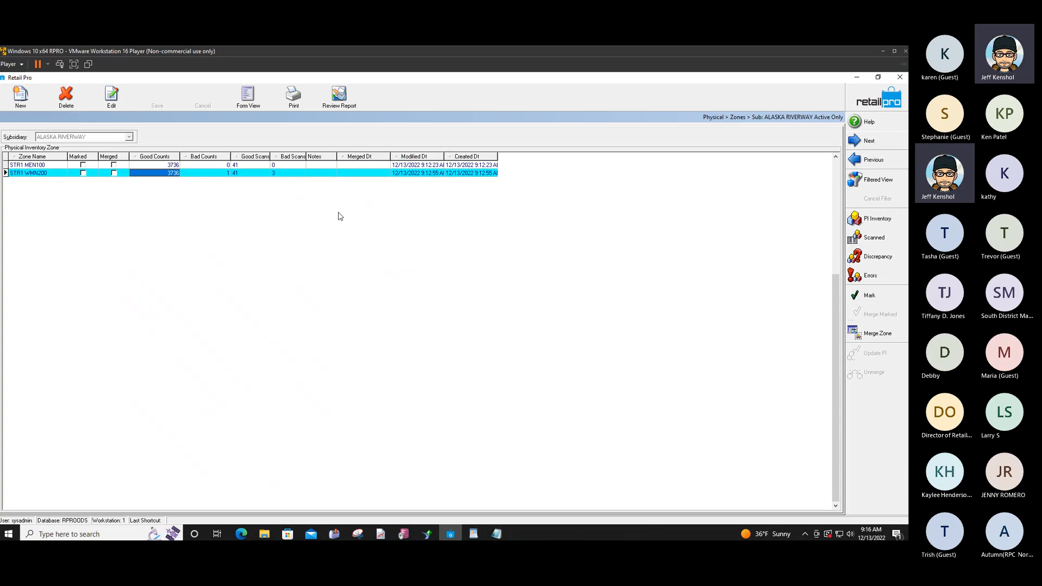
left_click(282, 173)
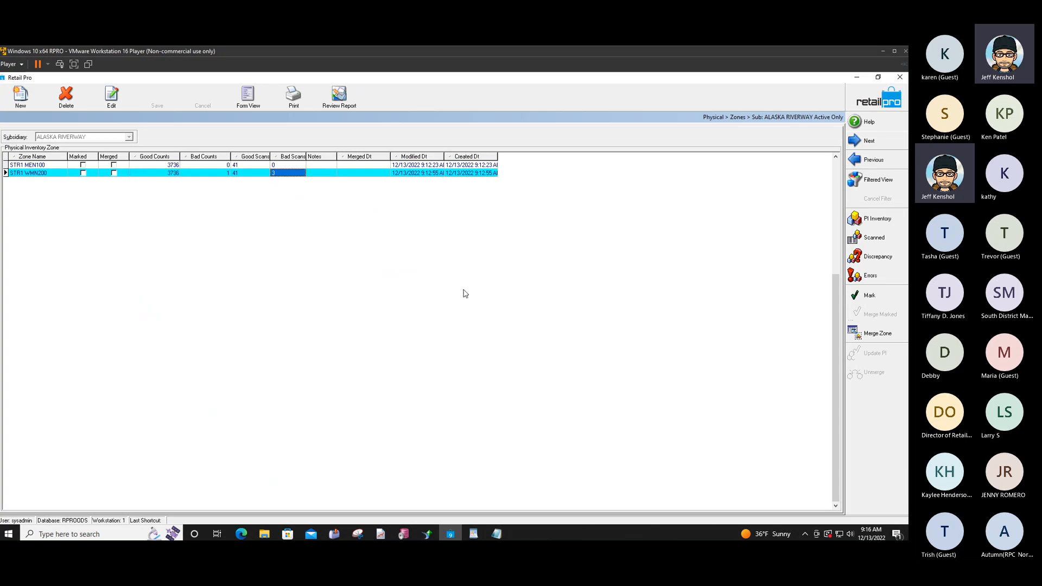
left_click(879, 276)
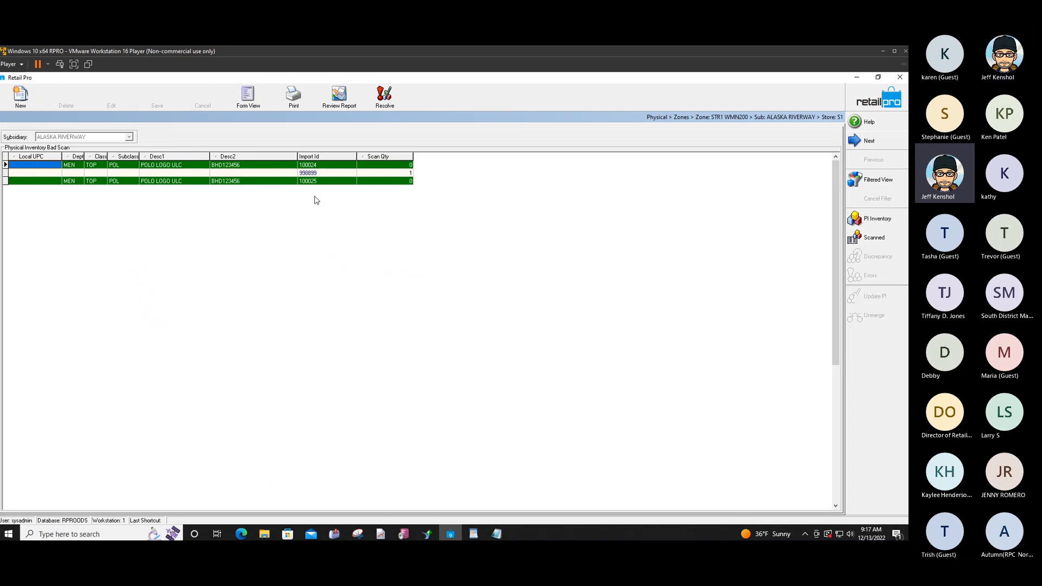
left_click(322, 174)
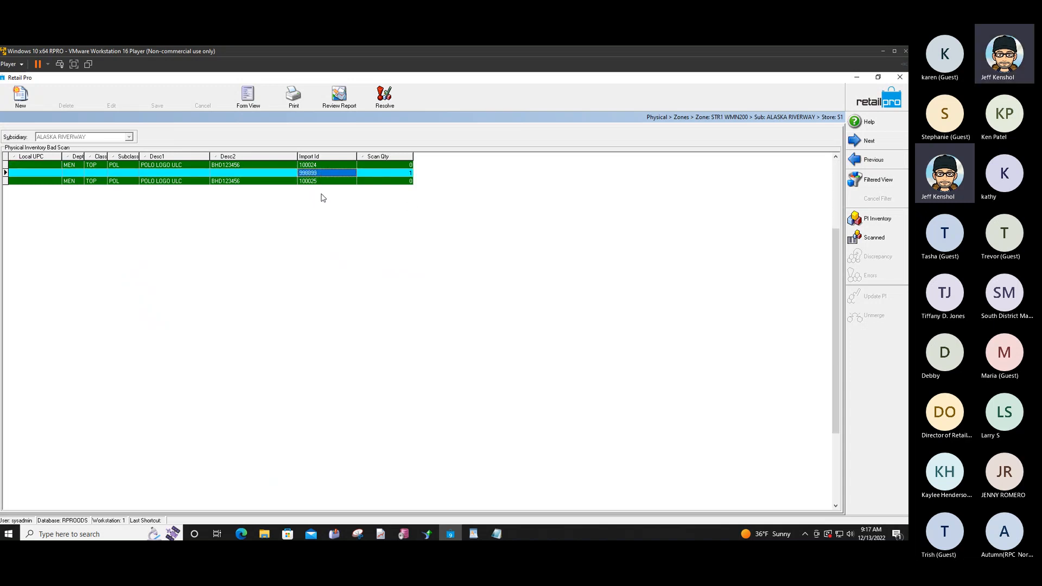
right_click(326, 158)
mouse_move(349, 161)
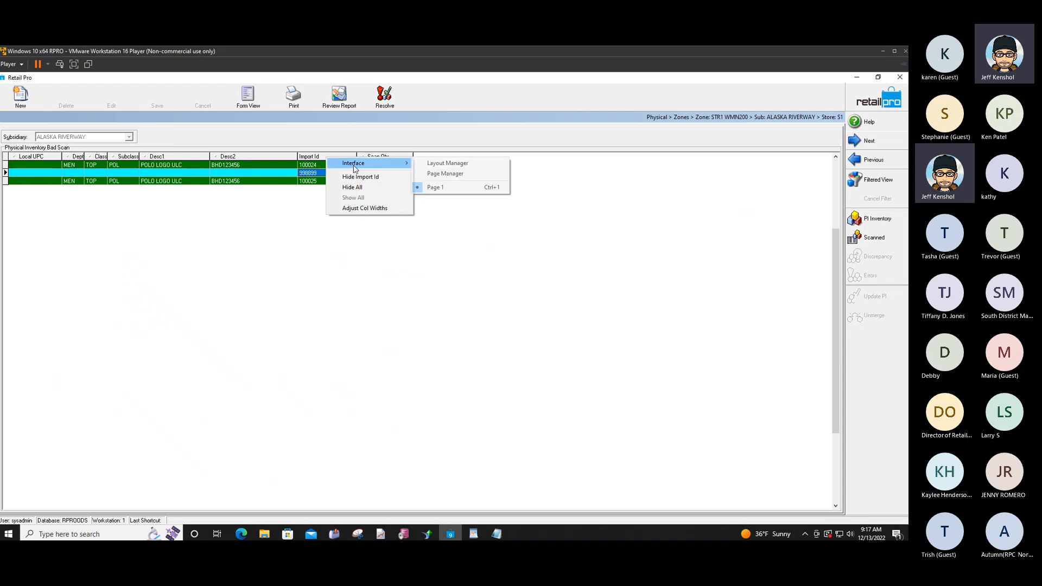
left_click(437, 174)
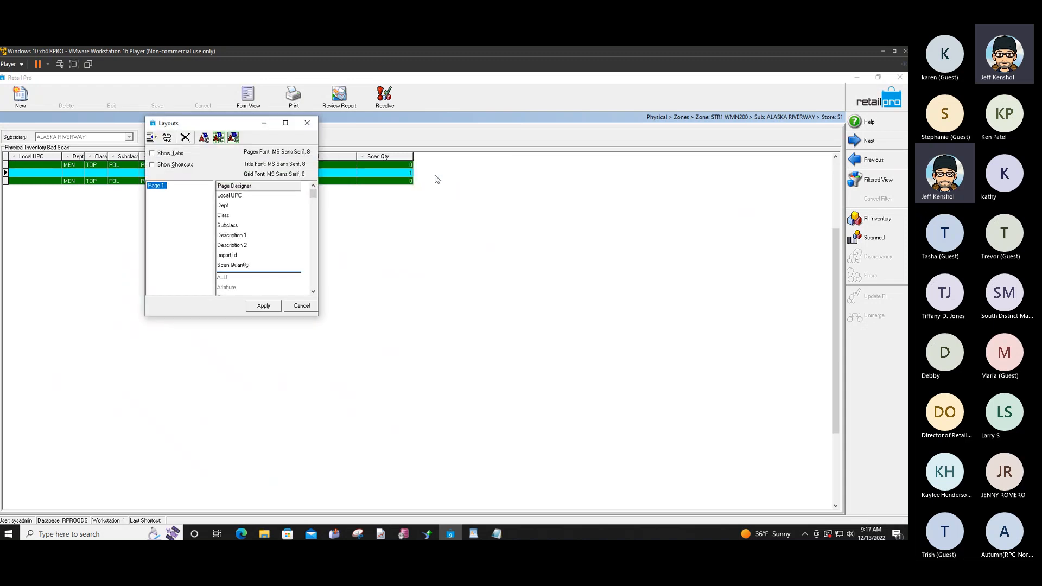
left_click(314, 289)
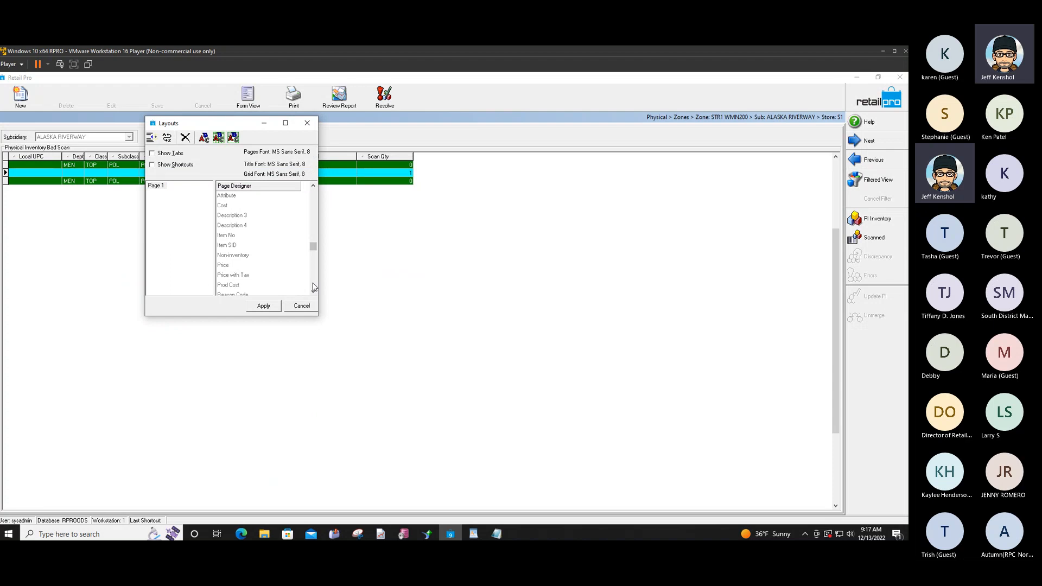
left_click(238, 236)
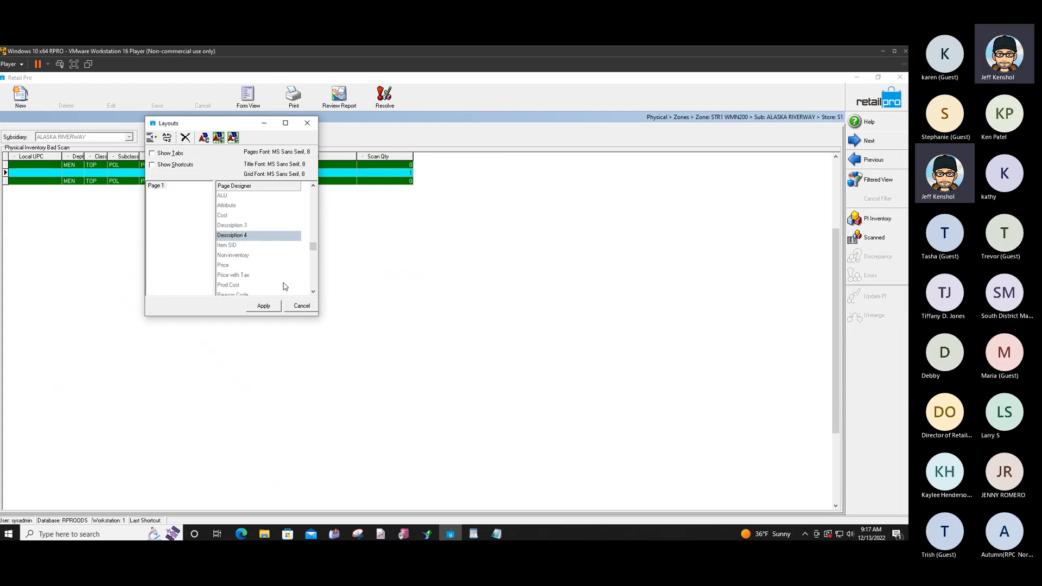
left_click(316, 197)
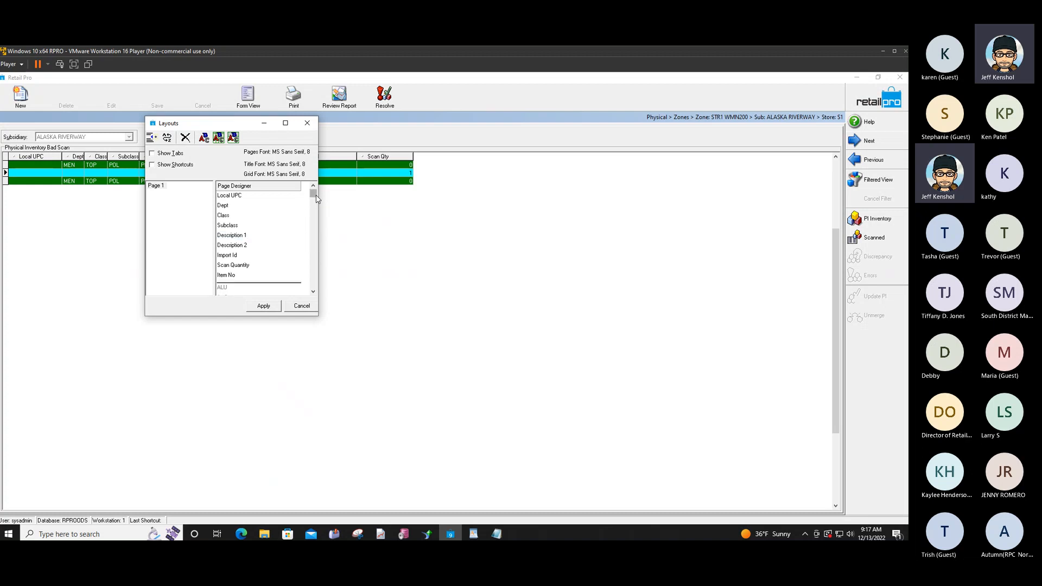
left_click(250, 276)
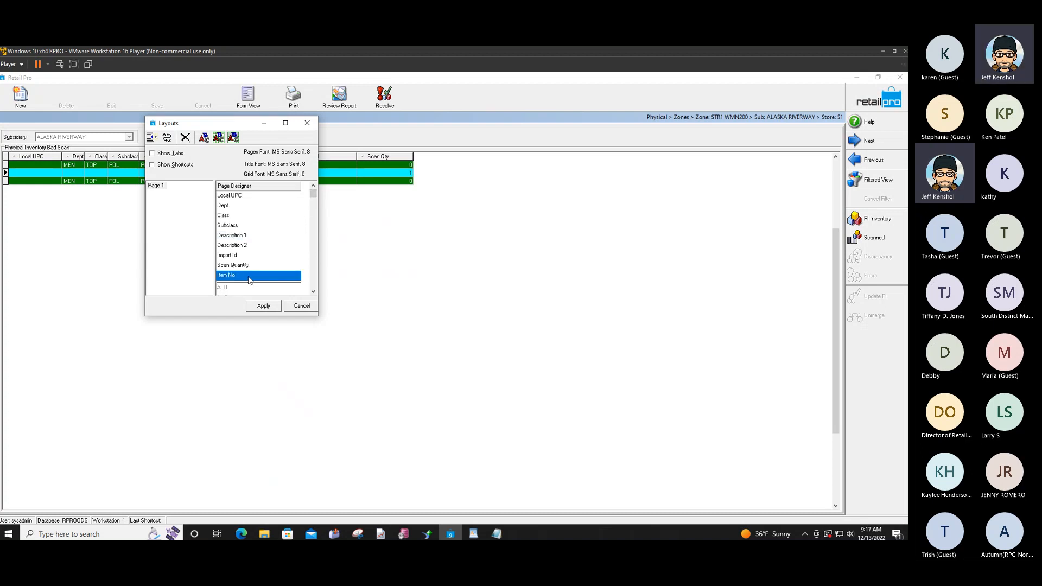
double_click(248, 276)
left_click(233, 255)
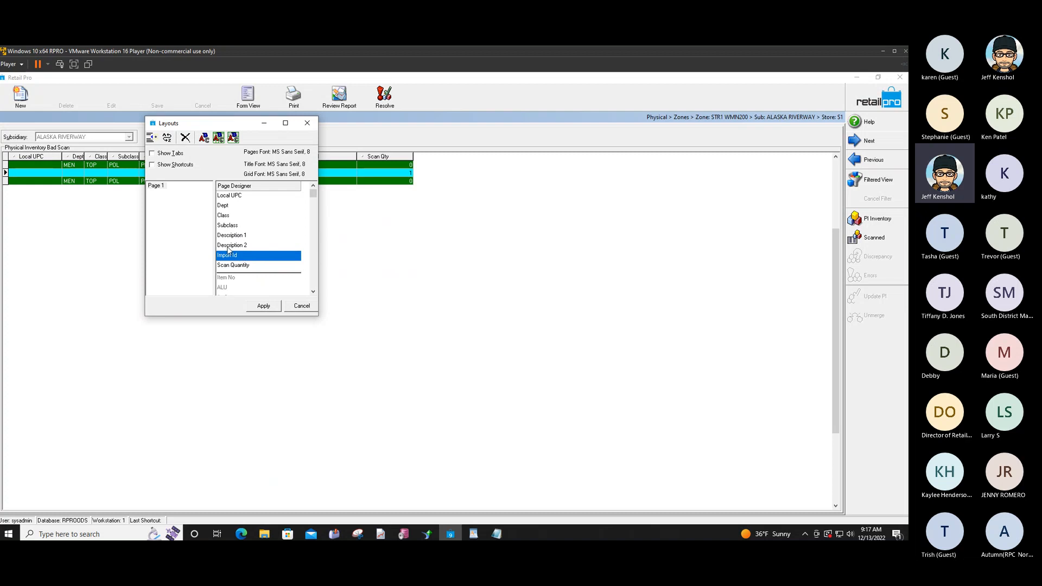
left_click(263, 306)
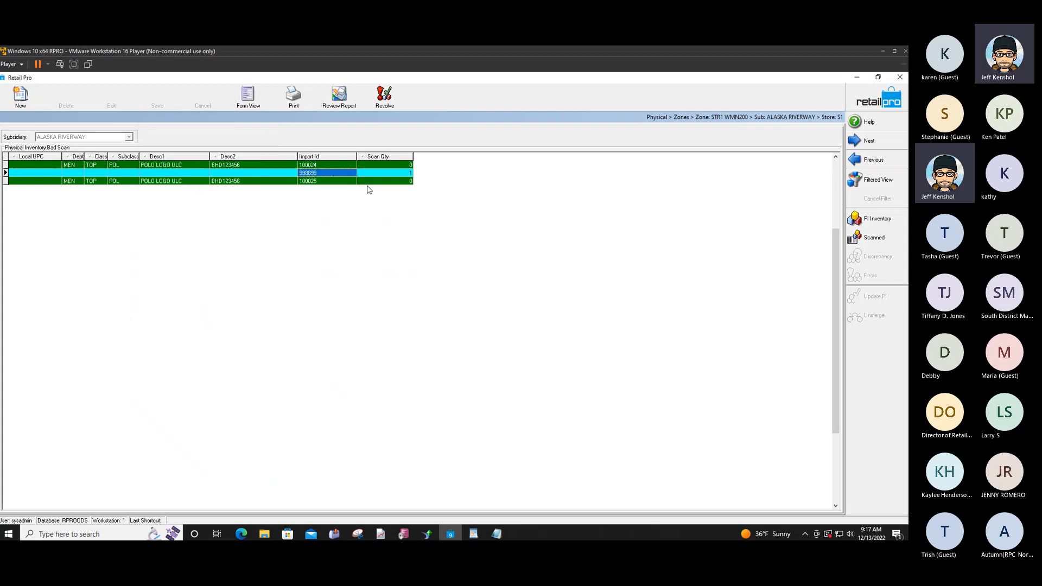
- Check the bad scan entries of zone STR1 WMN200 and preview the BHDV9 Zone Report for the zone
left_click(330, 171)
left_click(257, 181)
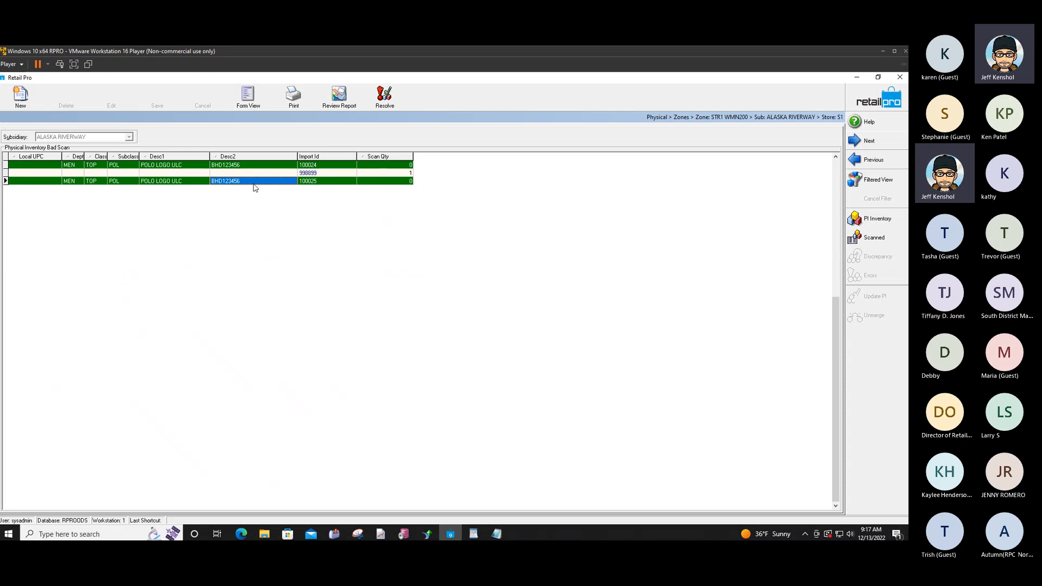
left_click(312, 183)
left_click(298, 103)
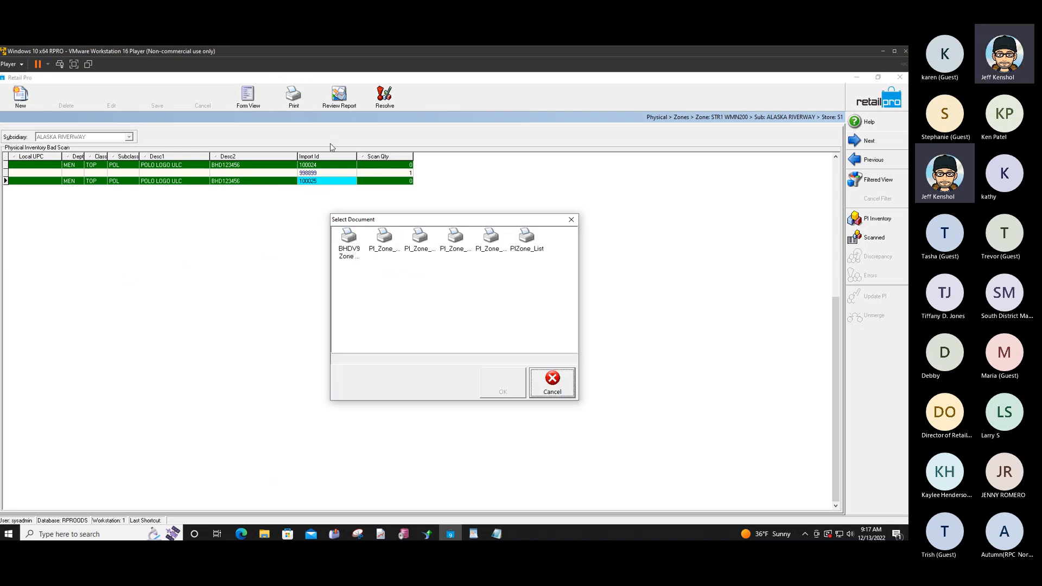
left_click(350, 239)
left_click(494, 386)
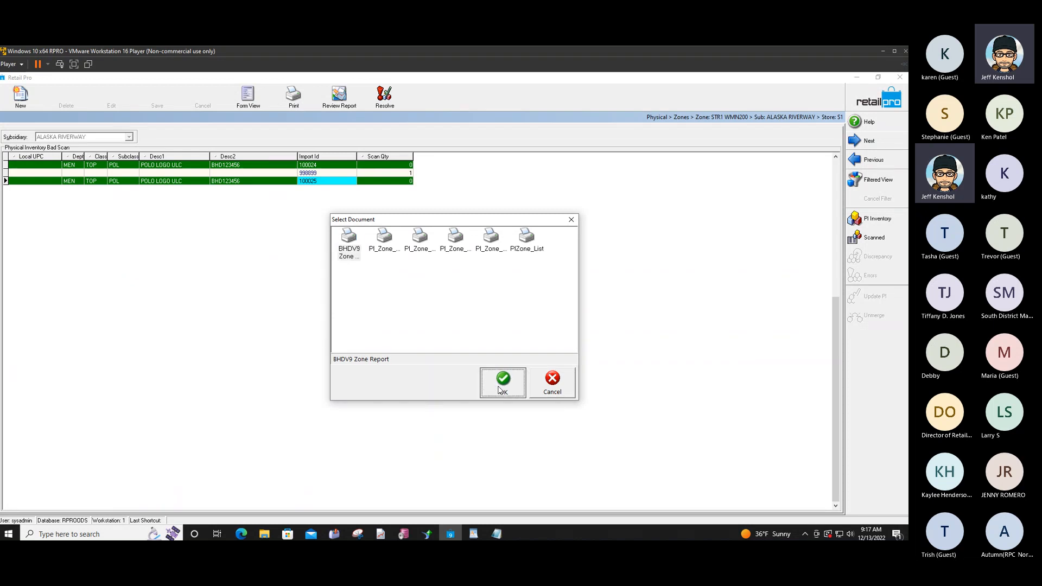
left_click(491, 404)
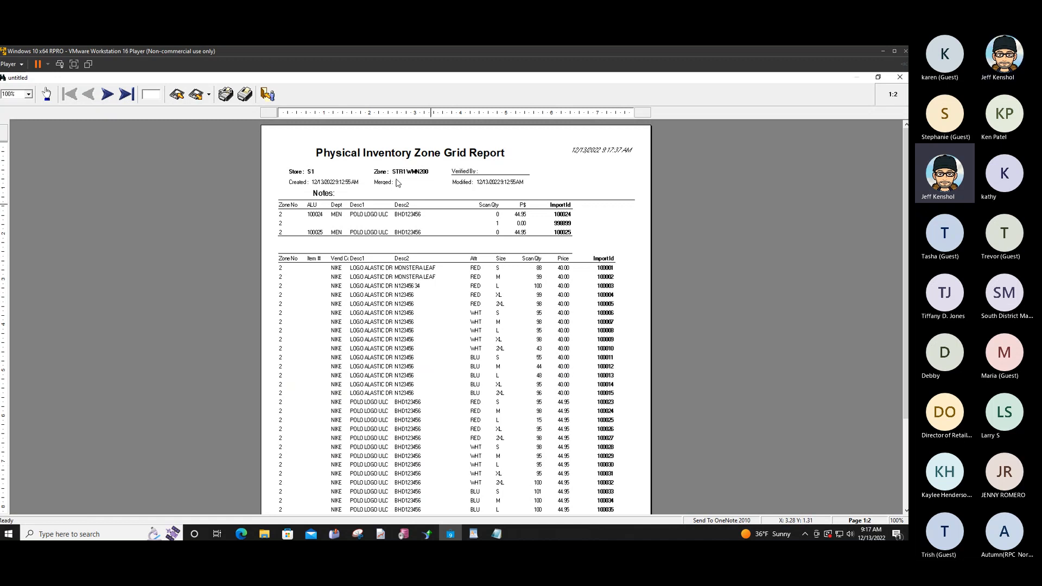
- Close the zone report preview and export all bad scan rows of zone STR1 WMN200 to Notepad
left_click(267, 96)
left_click(519, 334)
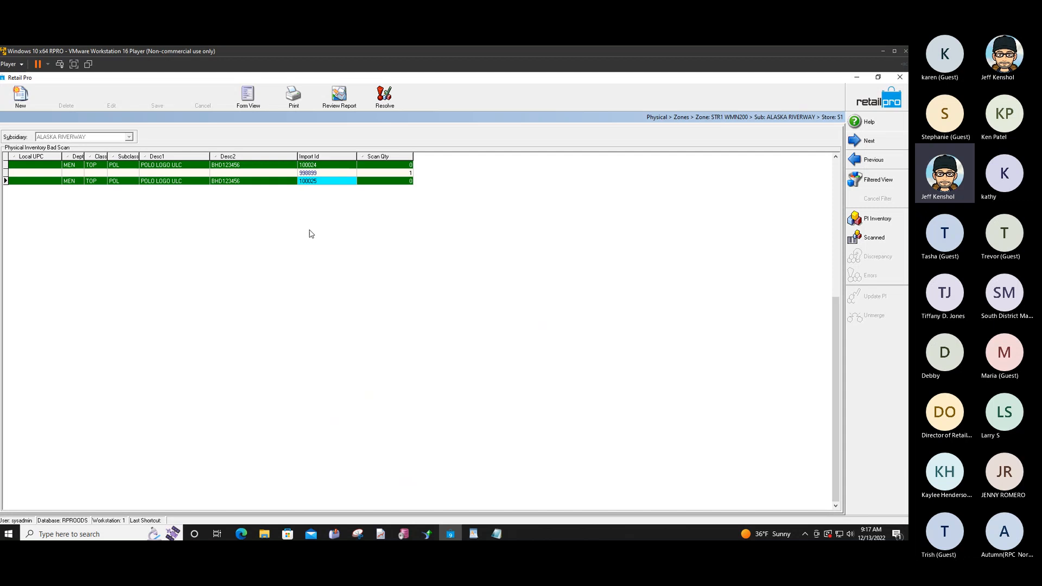
right_click(172, 167)
left_click(187, 170)
right_click(186, 169)
mouse_move(217, 221)
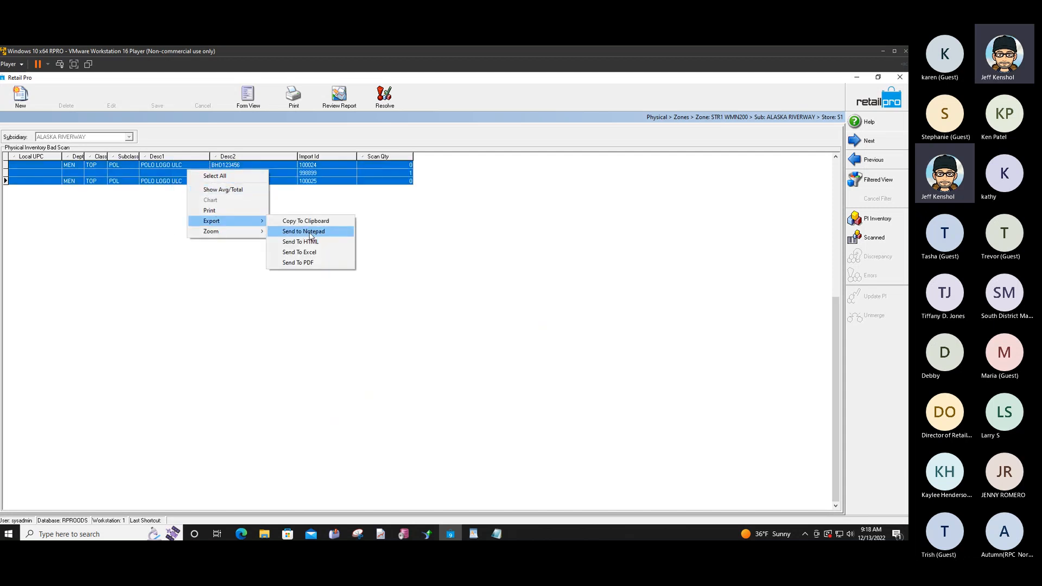
left_click(311, 235)
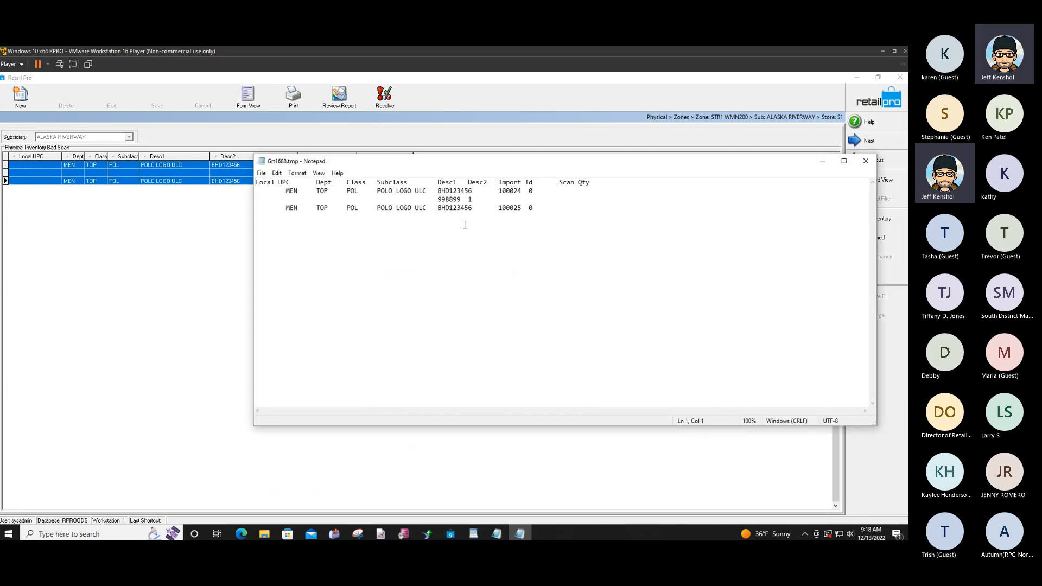
- Align the 998899 row's values under the Import Id column in the exported text and minimize Notepad
left_click_drag(440, 199, 474, 199)
left_click(441, 199)
key("Tab")
key("Tab")
left_click_drag(544, 203, 495, 201)
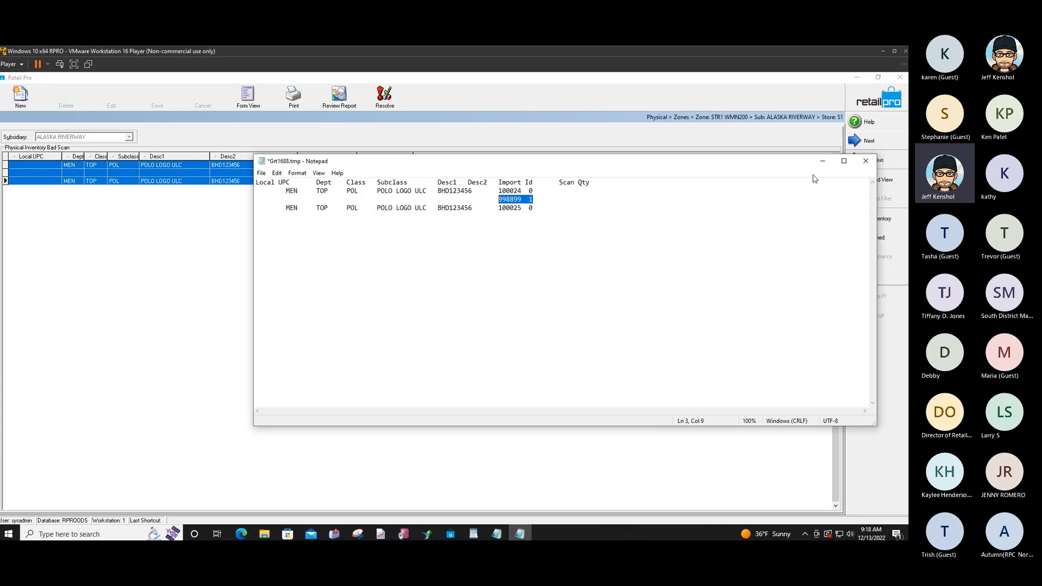
left_click(822, 160)
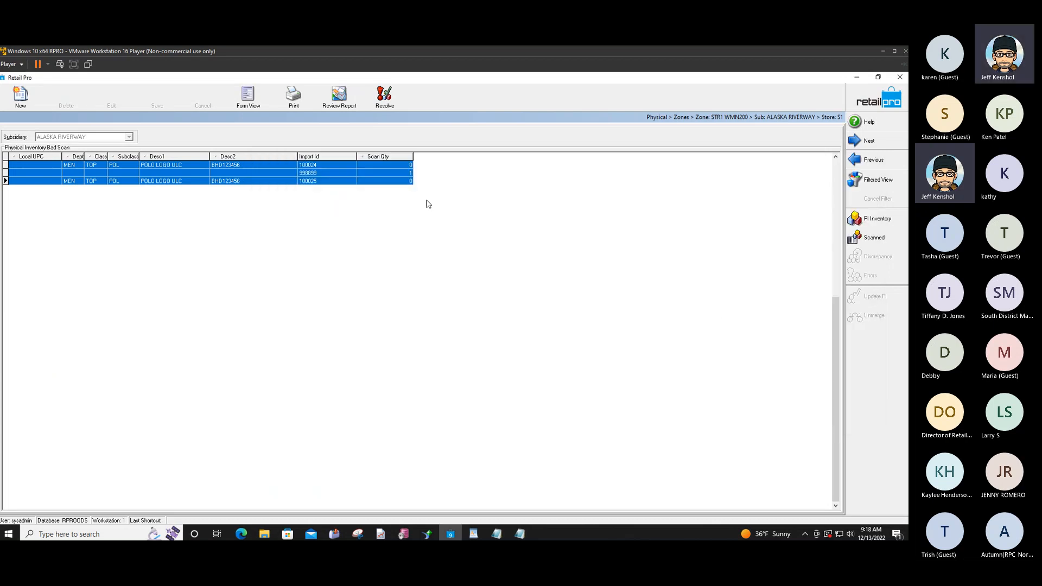
- Try to open the bad scan with Import Id 998899 in form view and go back to the inventory list
left_click(328, 174)
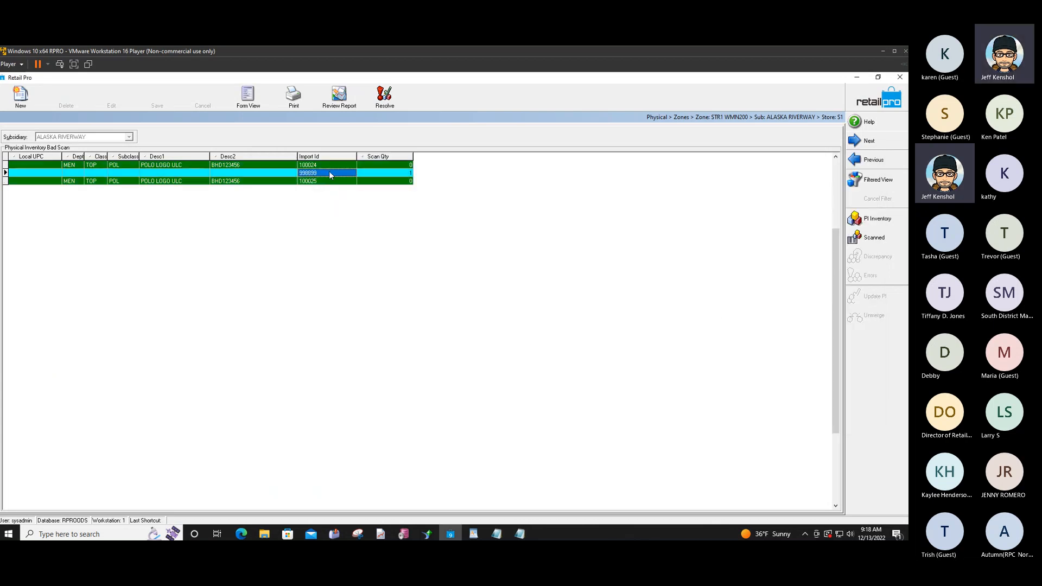
double_click(327, 173)
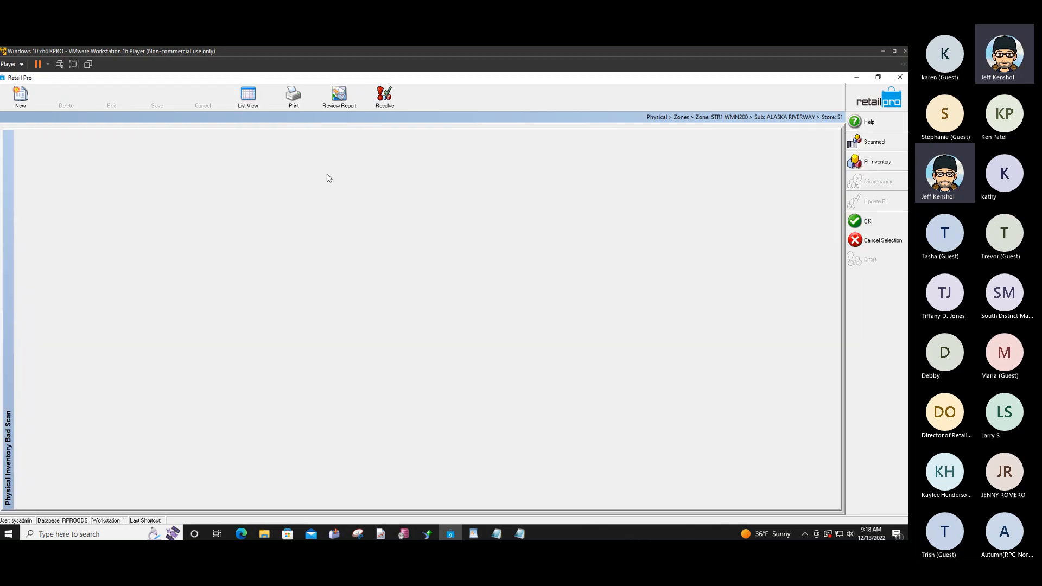
left_click(861, 103)
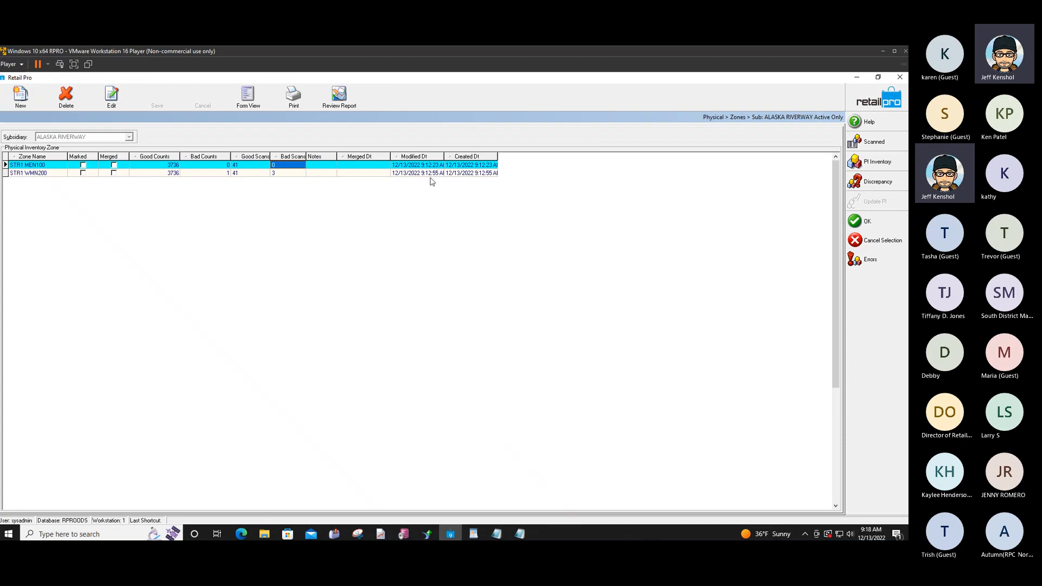
left_click(297, 172)
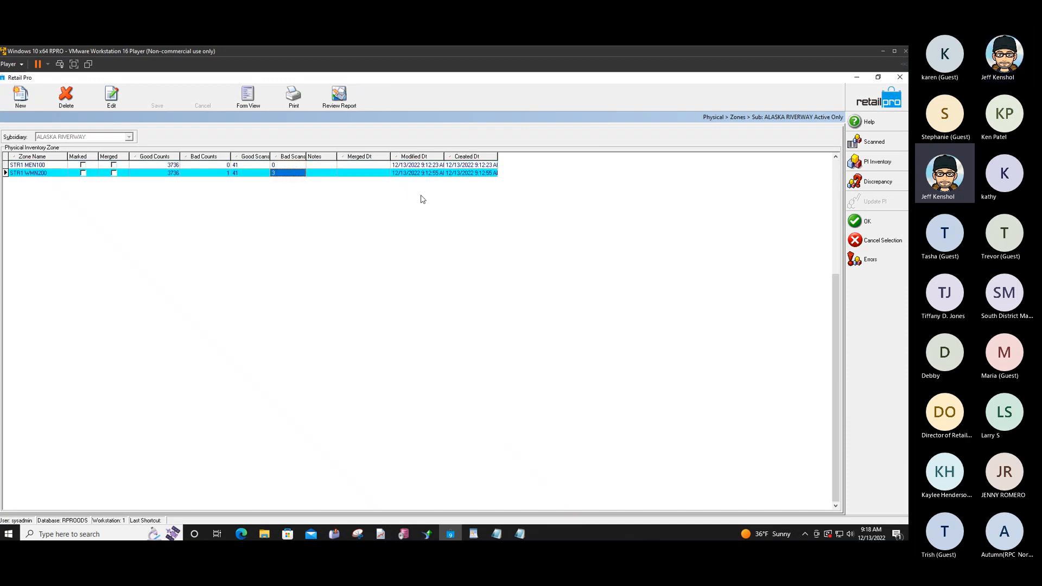
left_click(872, 224)
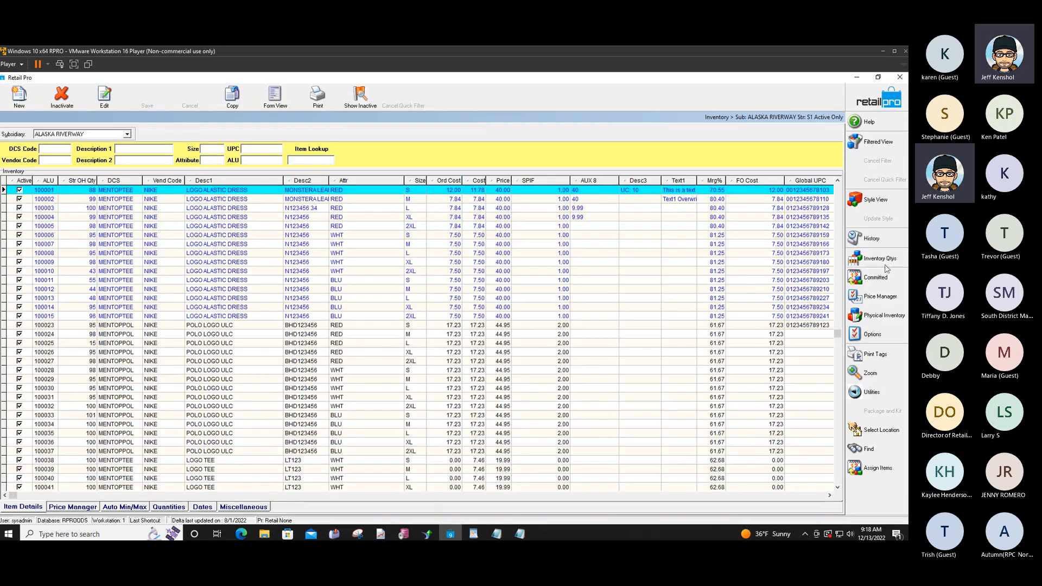
- Open the physical inventory zones and show the errors of zone STR1 WMN200
left_click(880, 315)
left_click(809, 337)
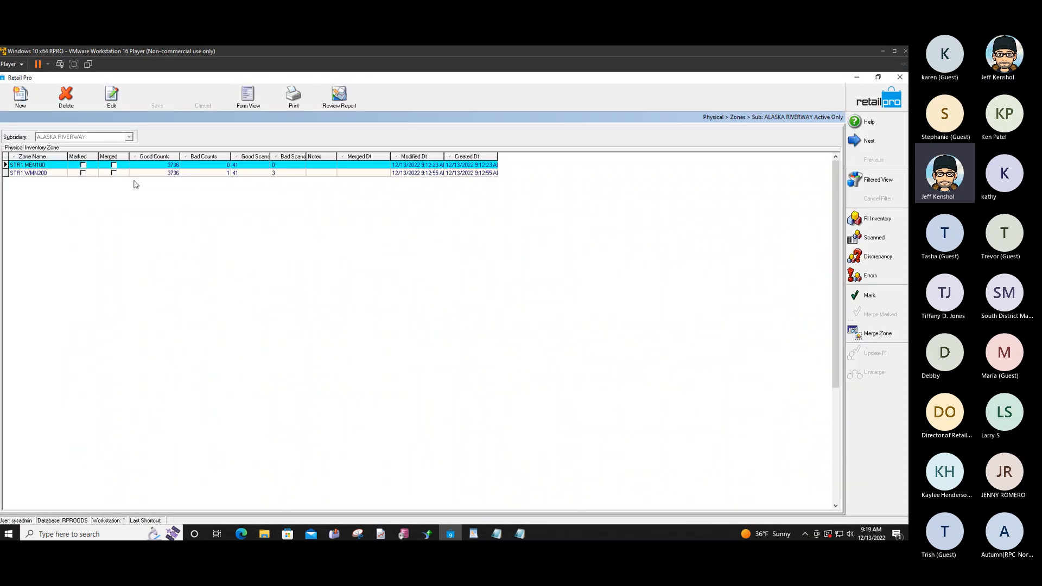
left_click(260, 174)
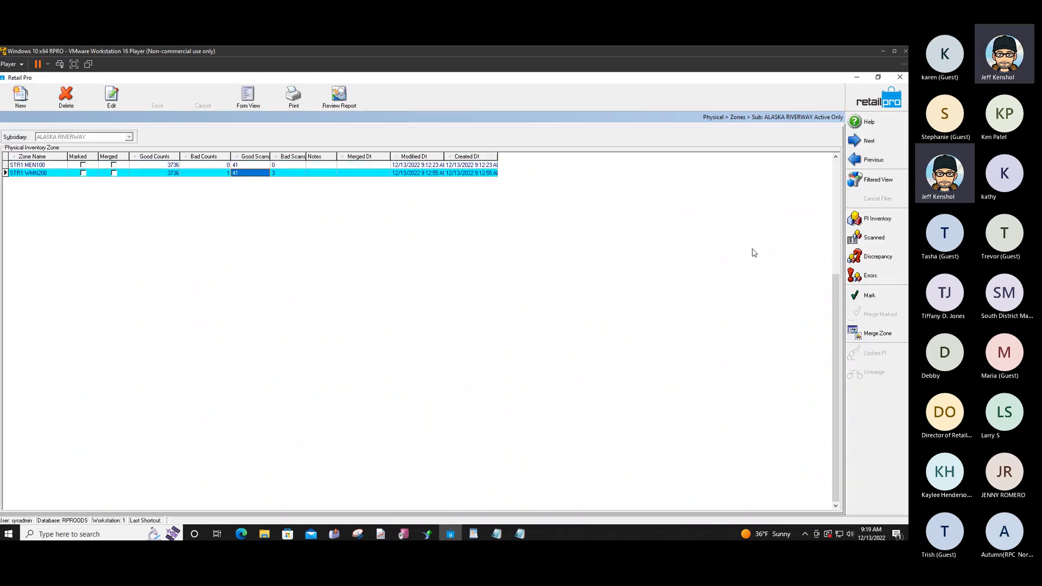
left_click(867, 275)
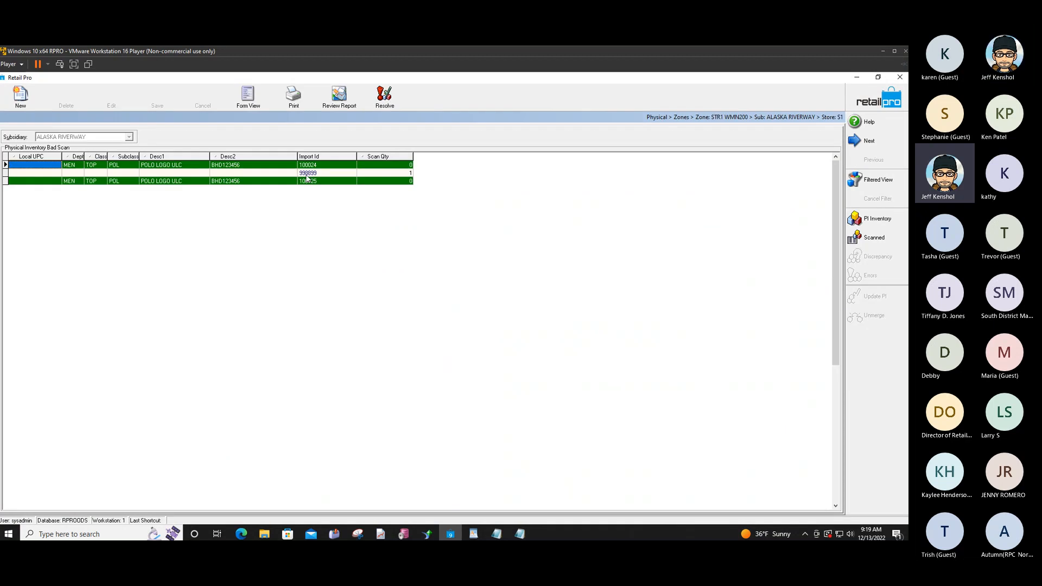
- Set the Import Id of the 998899 bad scan to 100026 and dismiss the error messages
left_click(311, 174)
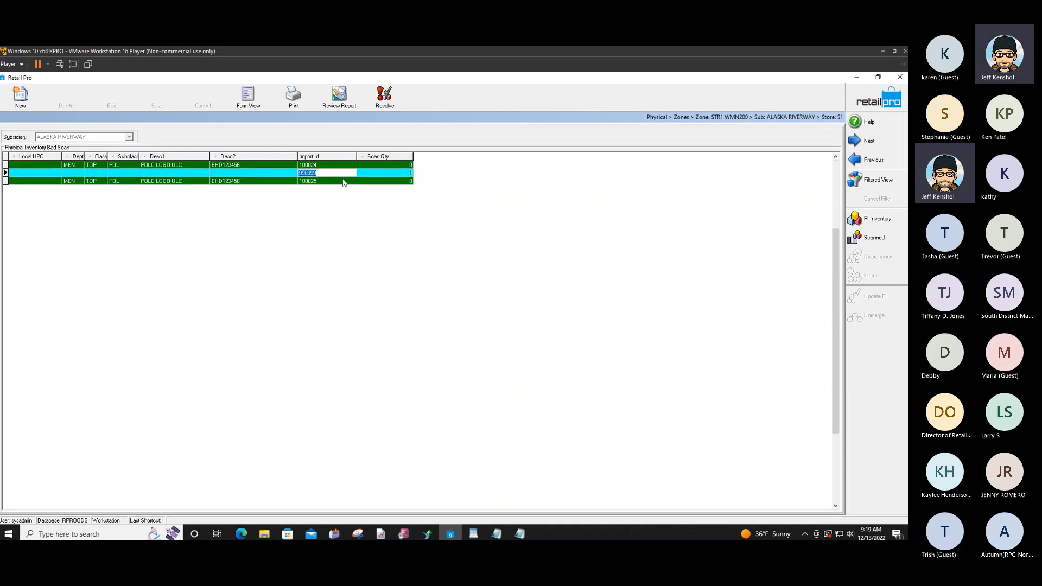
type("100026")
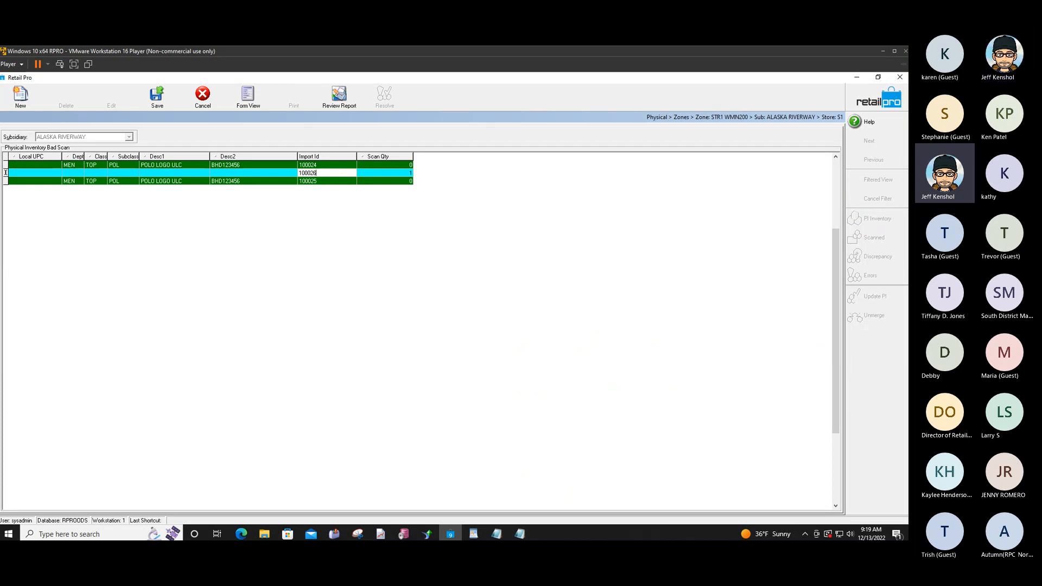
left_click(343, 181)
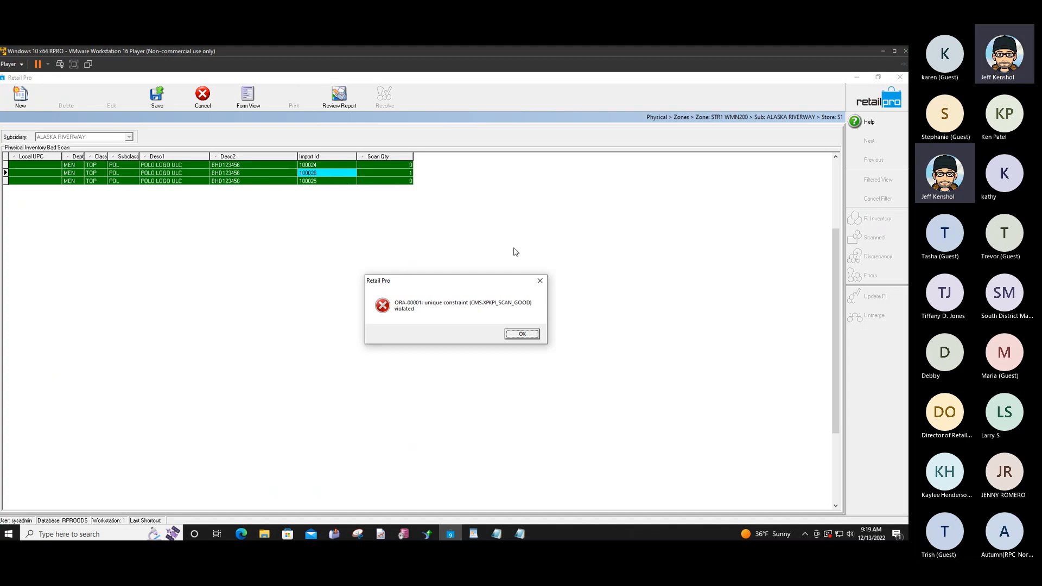
left_click(521, 334)
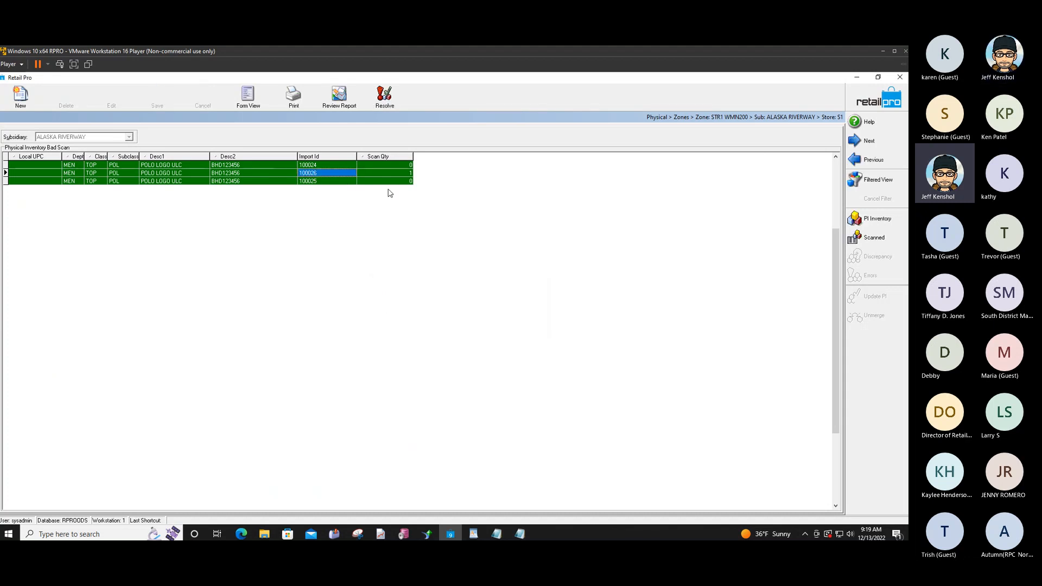
double_click(352, 175)
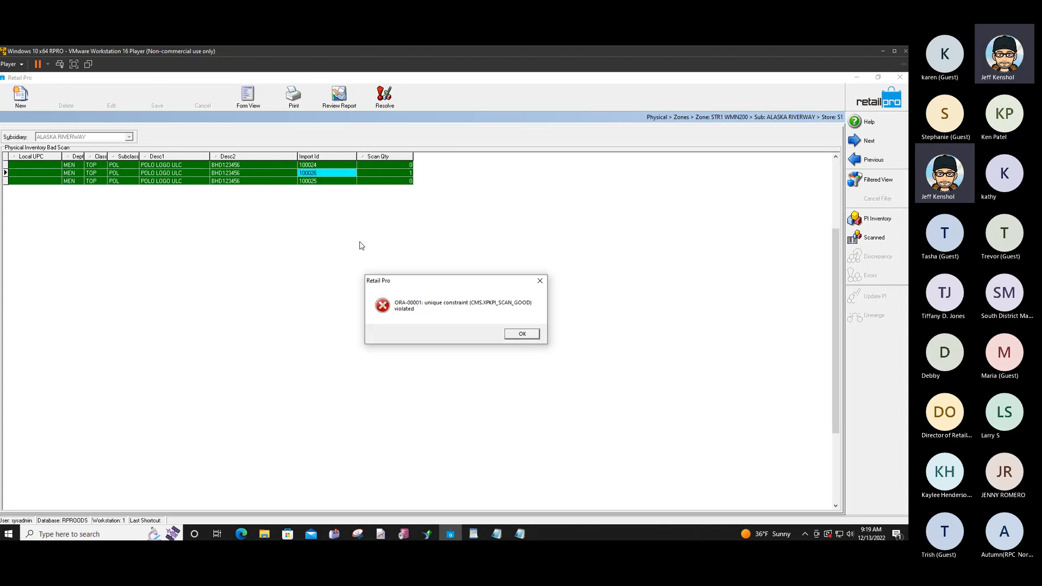
left_click(526, 333)
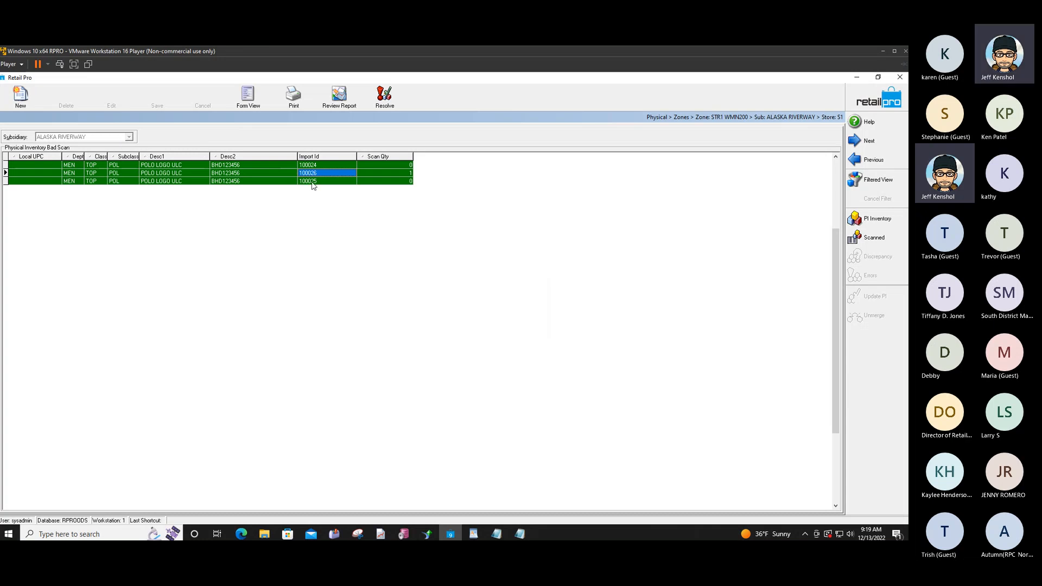
- Exit to the inventory list, reopen the physical inventory zones and show the errors of zone STR1 WMN200 again
left_click(864, 101)
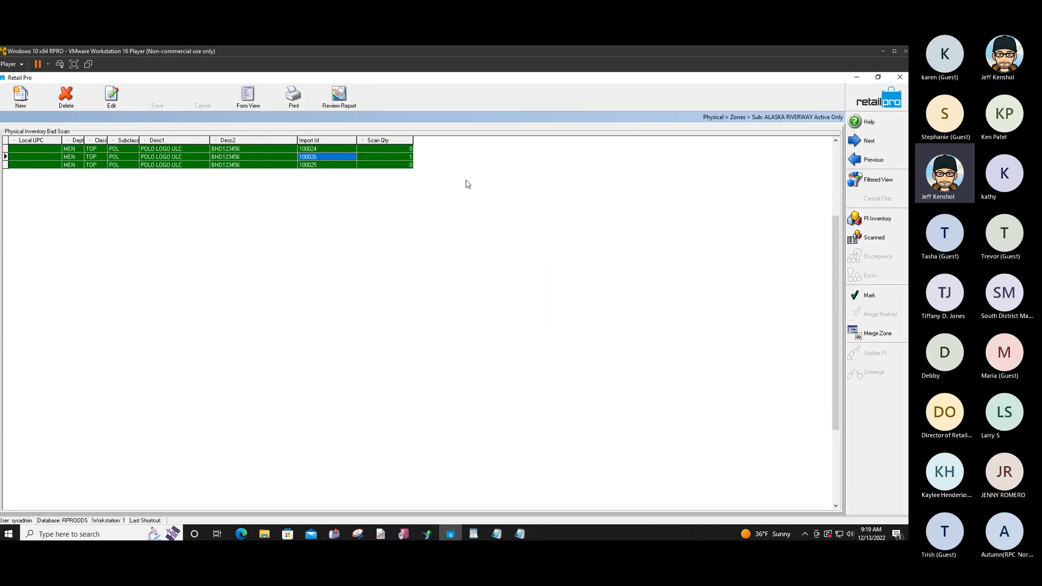
left_click(874, 238)
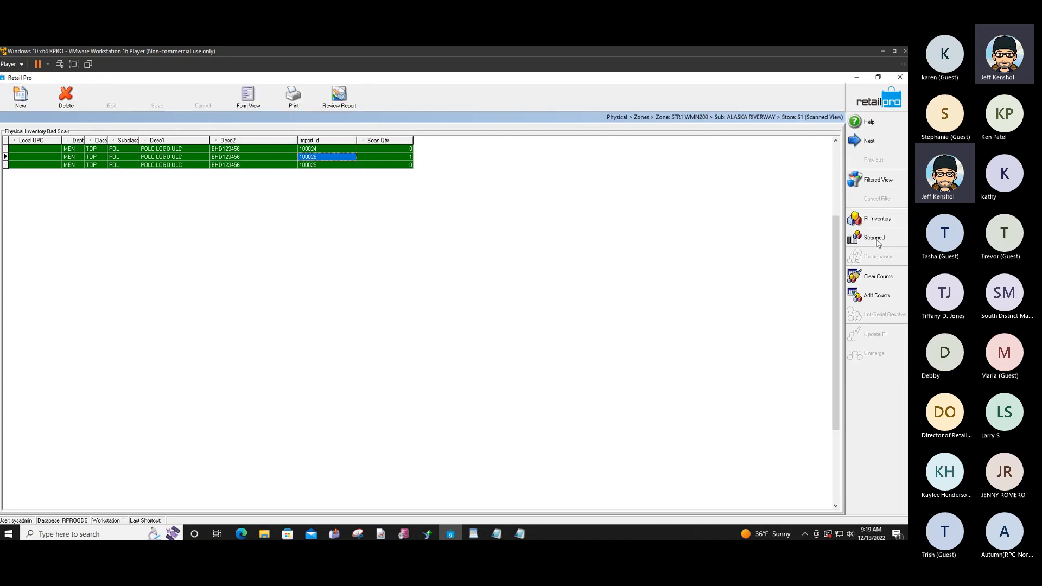
left_click(877, 108)
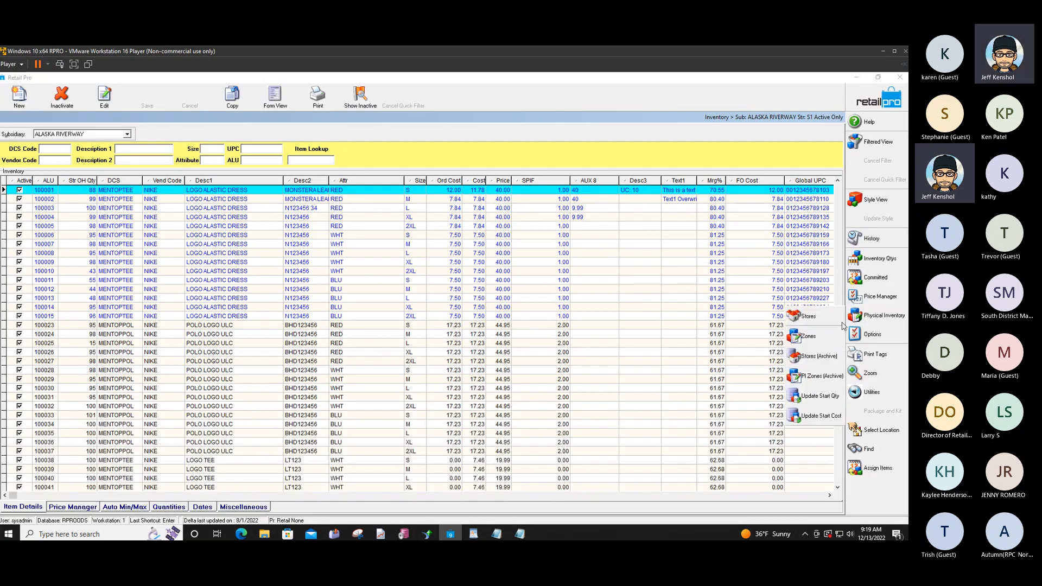
left_click(889, 315)
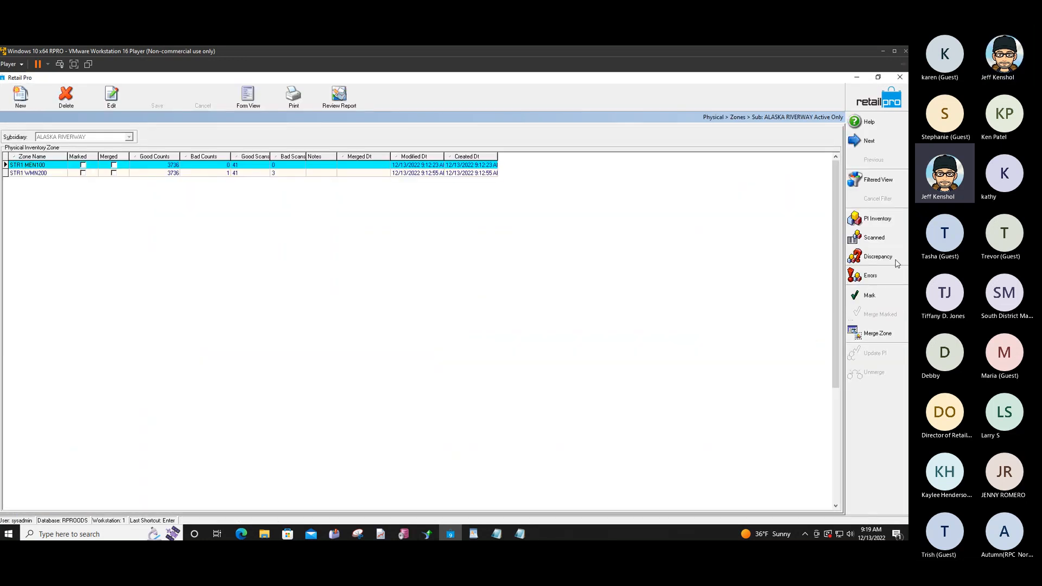
left_click(297, 173)
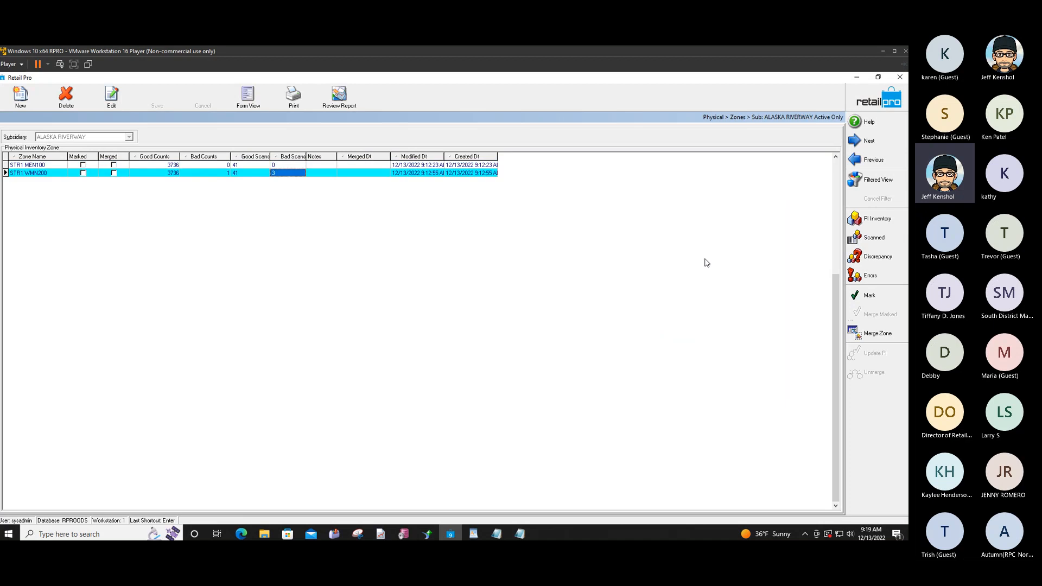
left_click(870, 275)
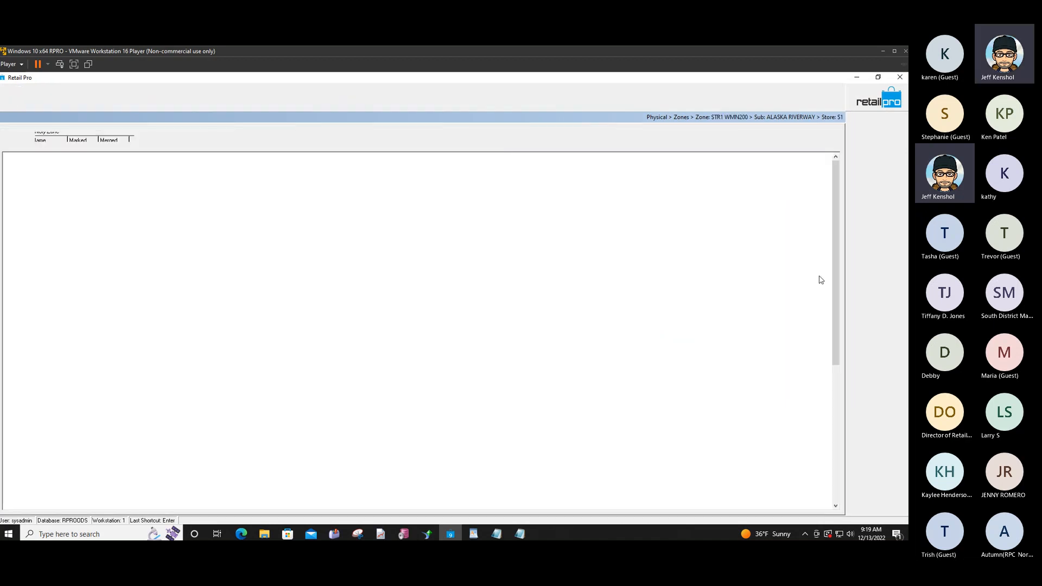
- Resolve the bad scans of zone STR1 WMN200 by moving all three to the good scan table and return to the zone list
left_click(310, 174)
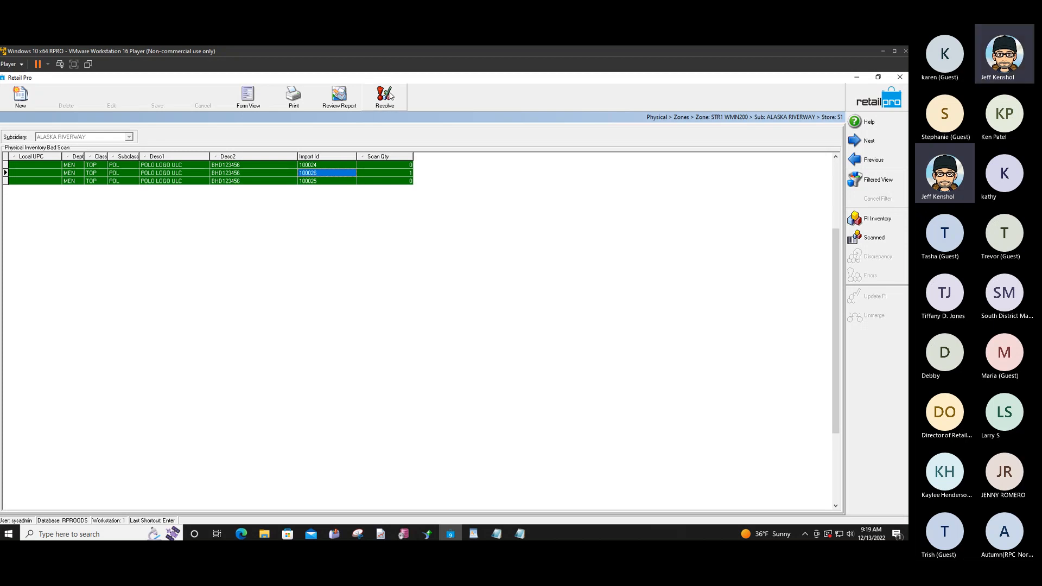
left_click(390, 96)
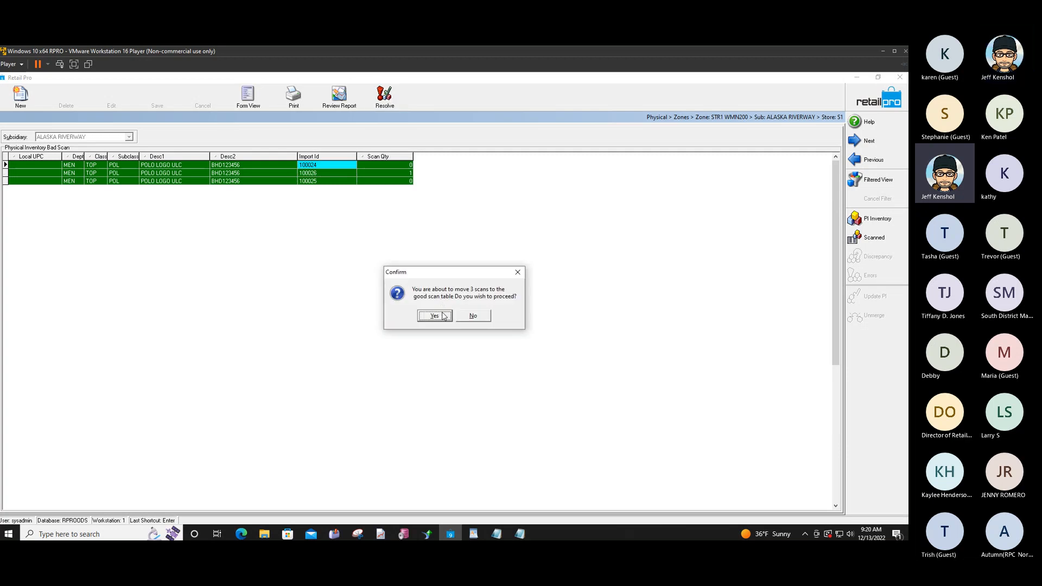
left_click(444, 316)
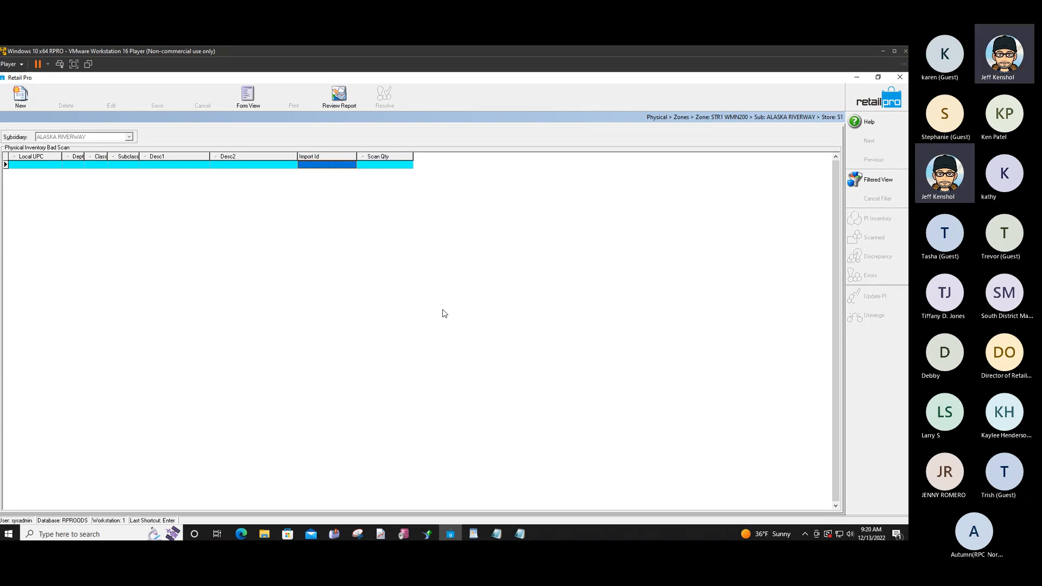
left_click(867, 102)
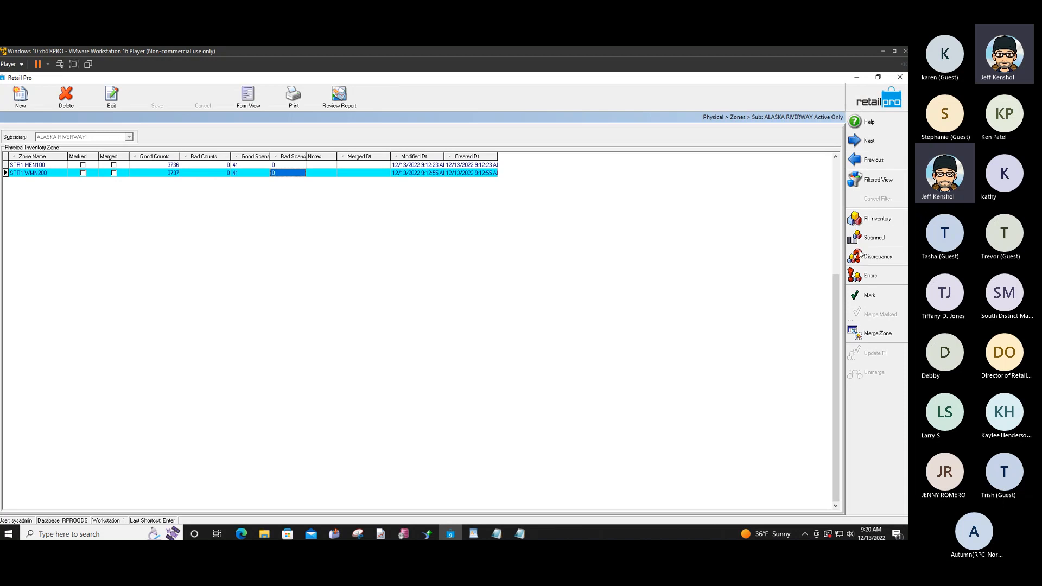
- Add a manual count of 1 for item 100026 to the scanned items of zone STR1 WMN200 and return to the zone list
left_click(867, 249)
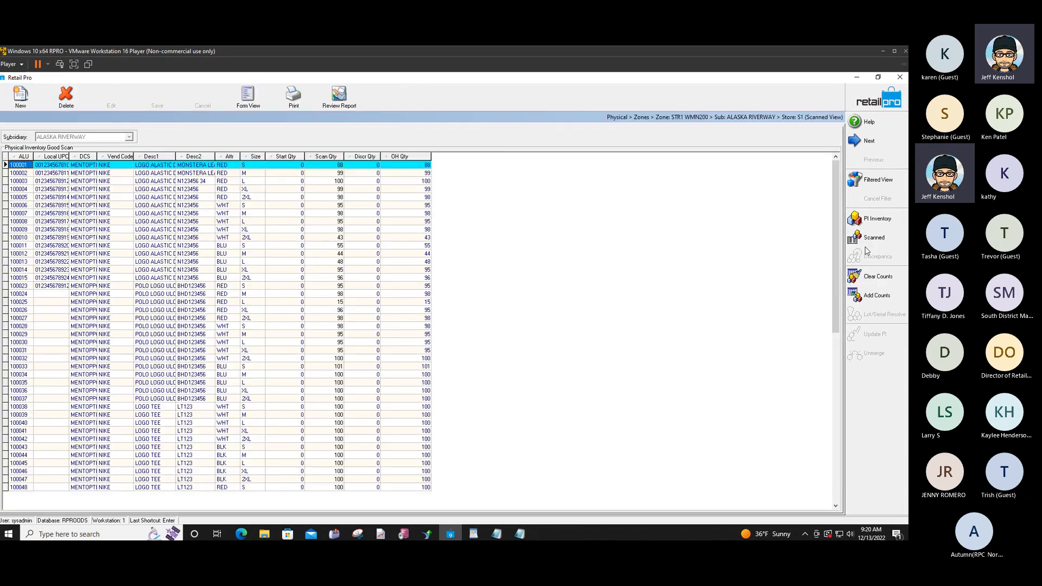
left_click(855, 296)
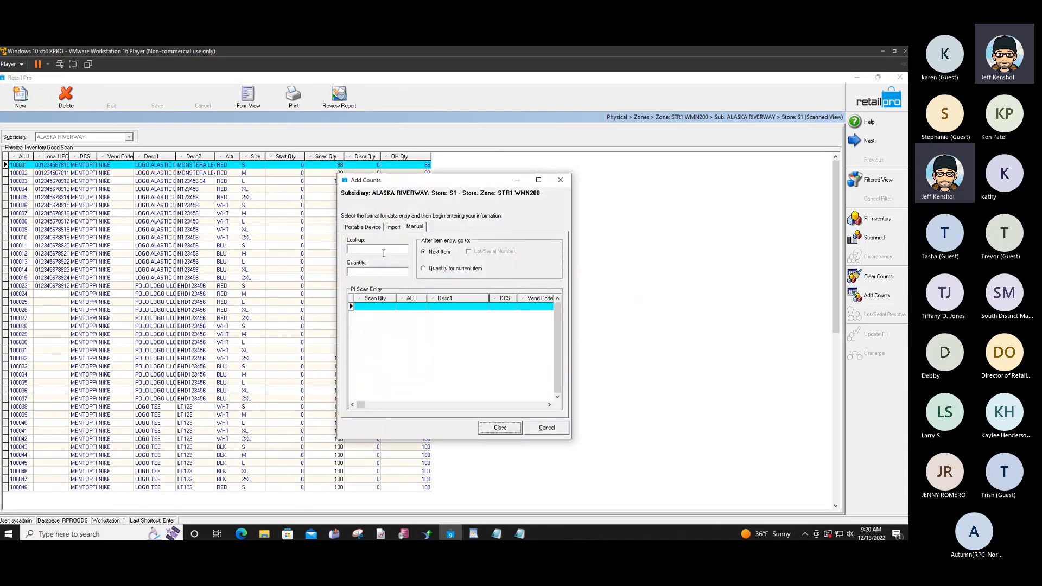
type("100026")
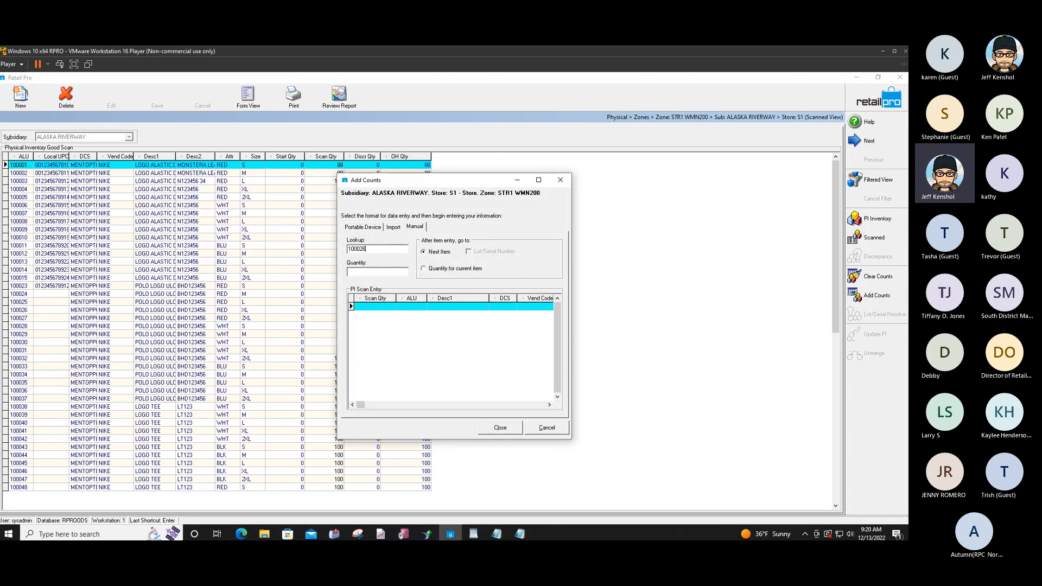
key("Return")
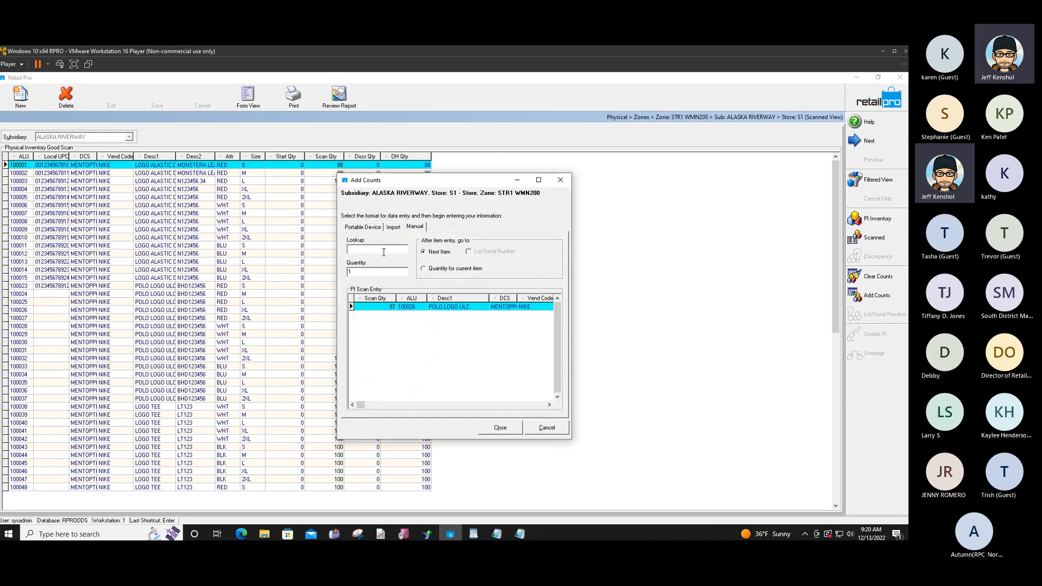
left_click(510, 432)
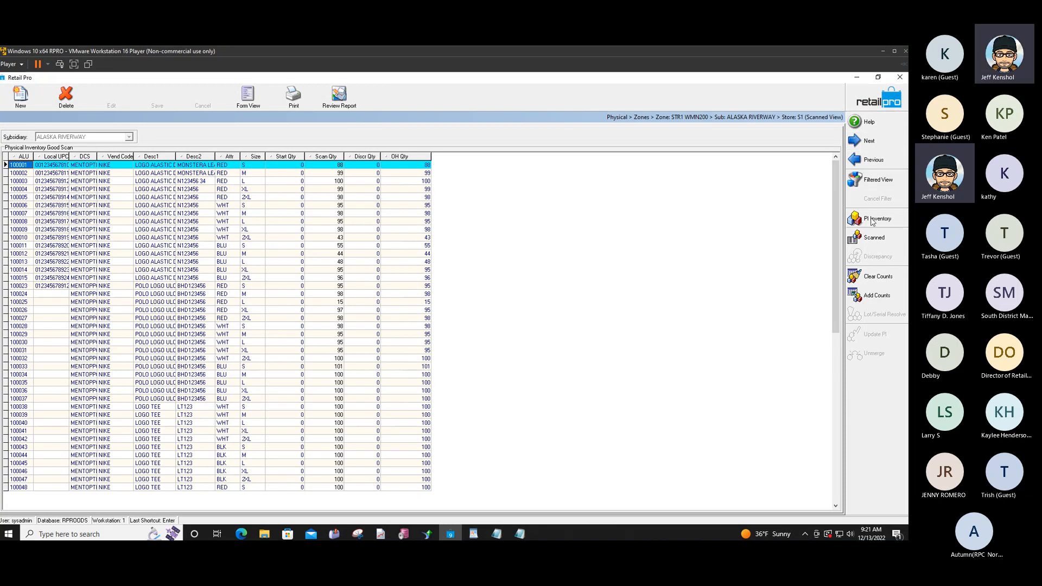
left_click(866, 103)
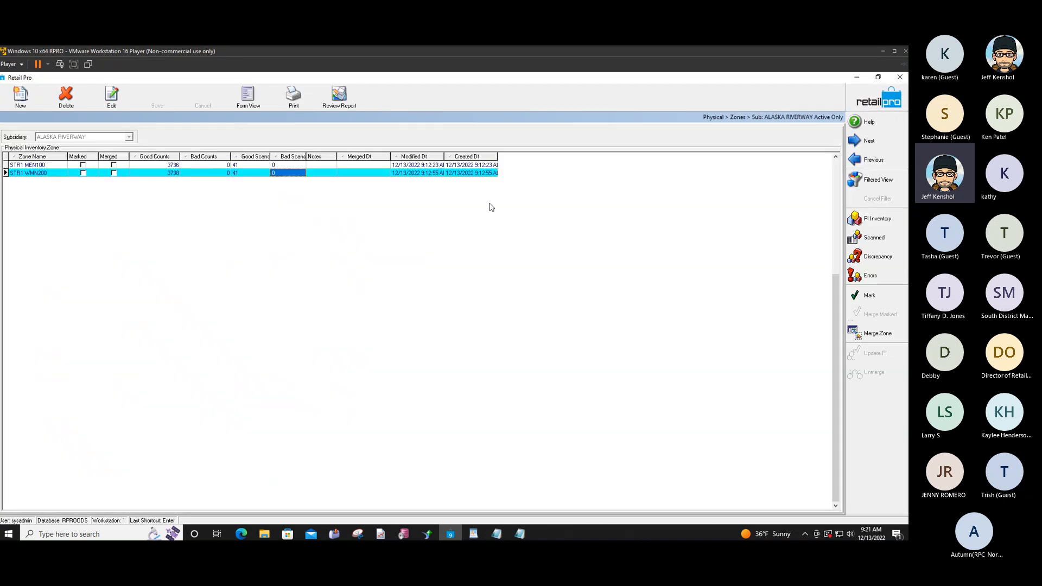
- Create a physical inventory zone named S1 Mens 3 for store S1, with the counter's first name in the notes
left_click(20, 96)
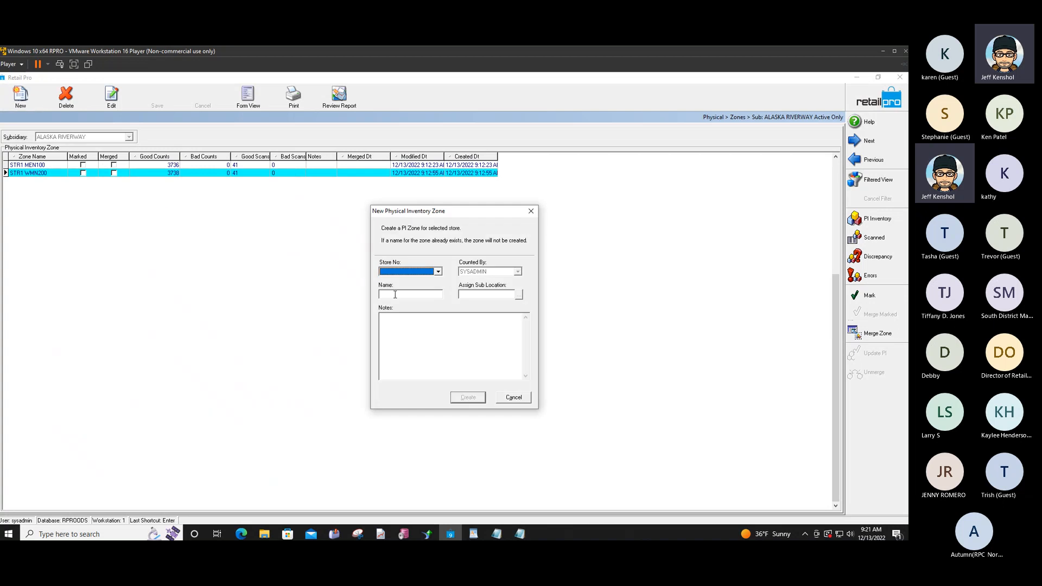
left_click(421, 272)
left_click(418, 279)
left_click(401, 296)
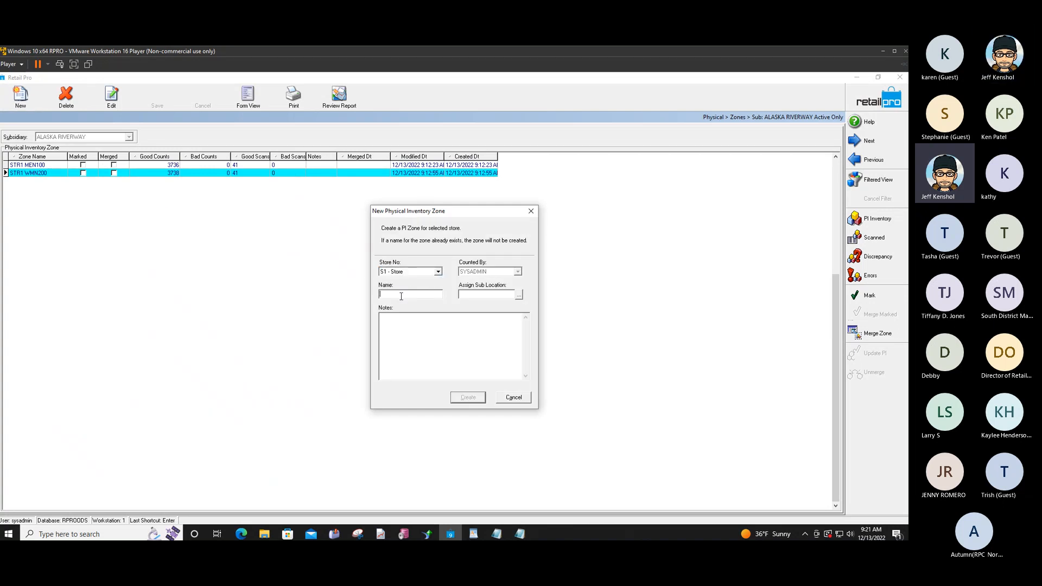
type("S1 Mens 3")
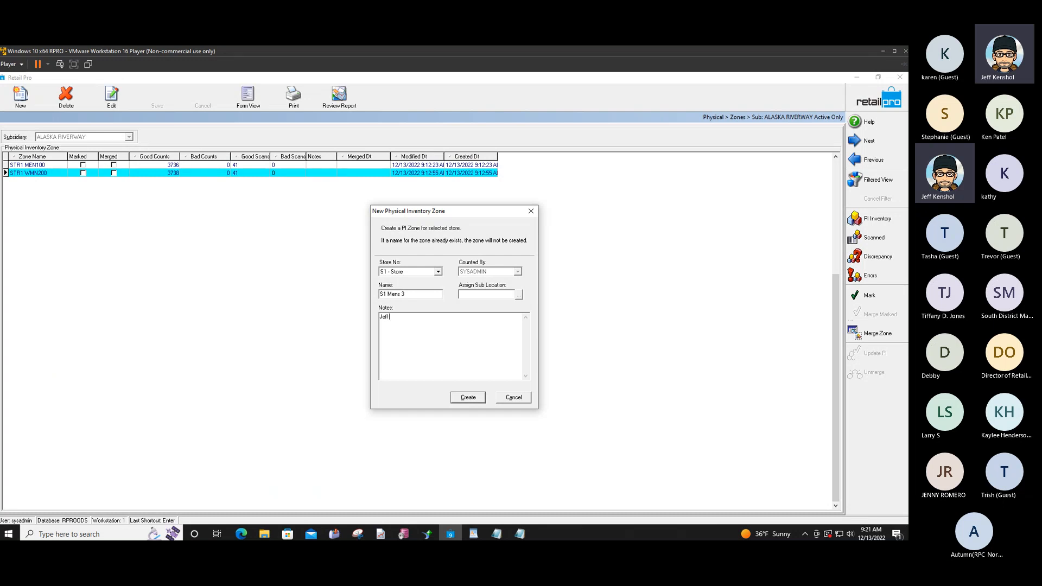
left_click(469, 399)
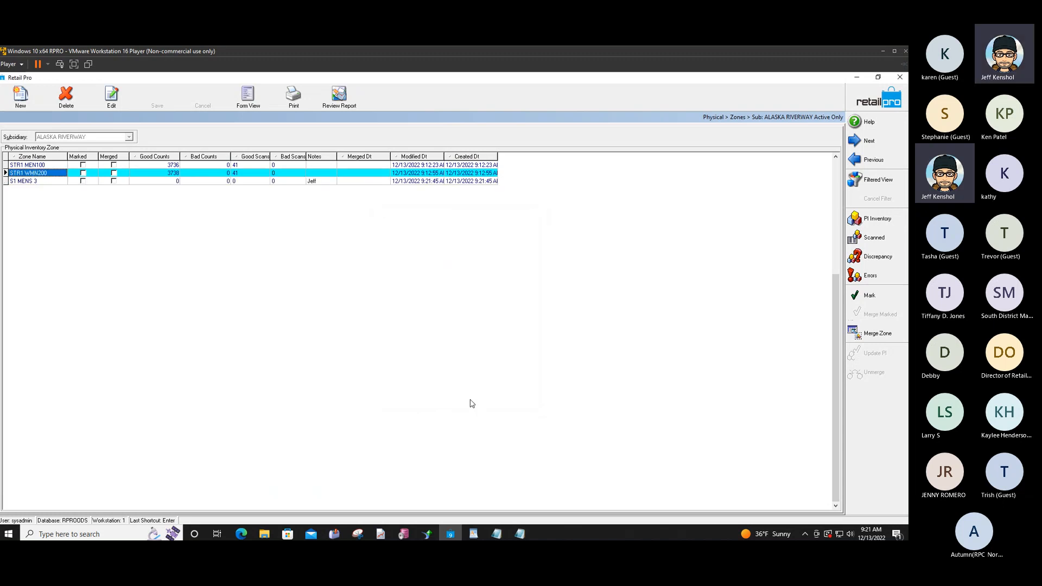
- Import counts from Zone1213-3.txt with the ALU6 map into zone S1 MENS 3 and return to the zone list
left_click(51, 182)
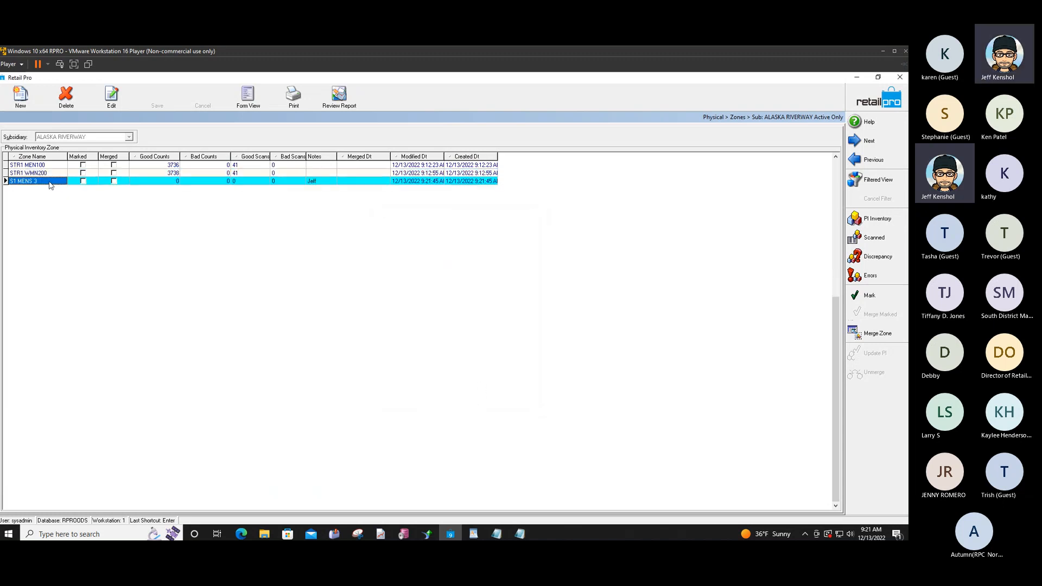
left_click(873, 242)
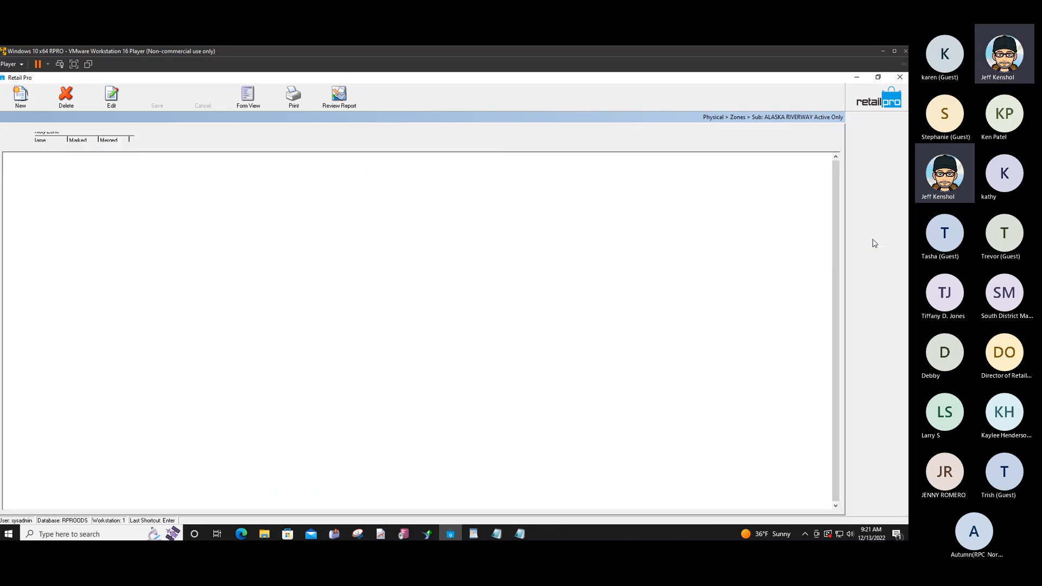
left_click(871, 298)
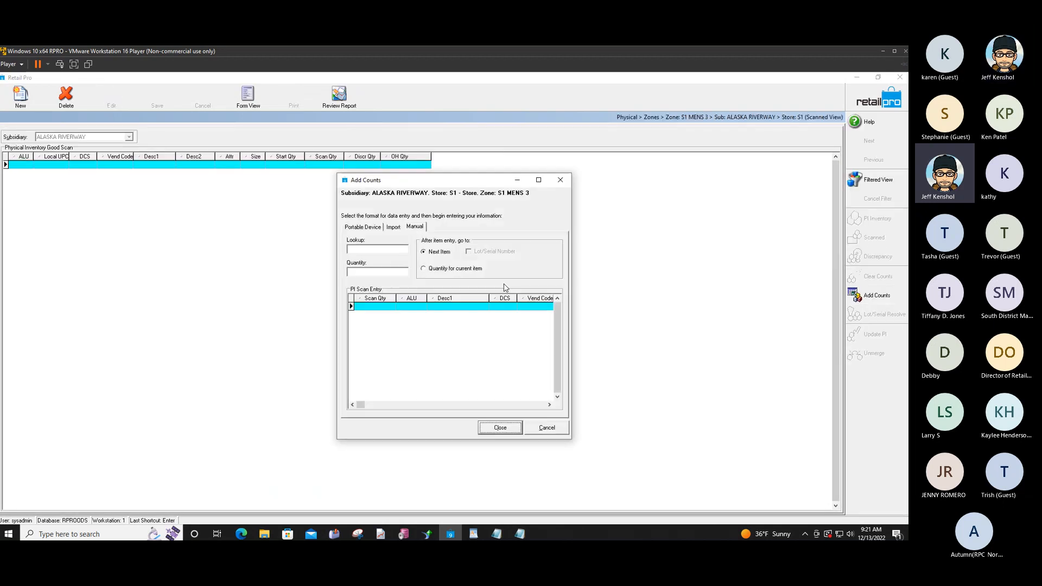
left_click(395, 228)
left_click(435, 261)
key("BackSpace")
type("3")
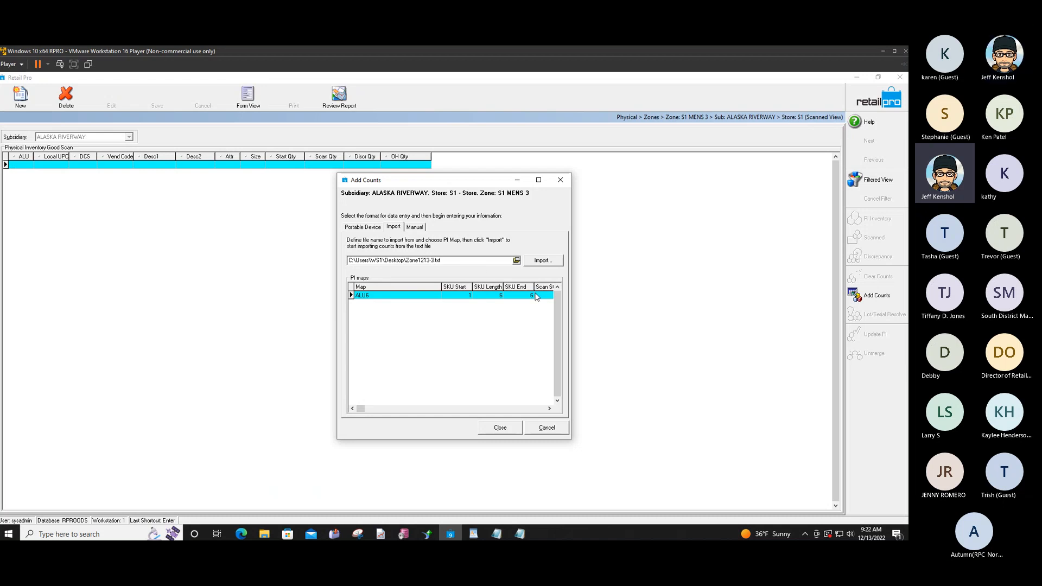
left_click(543, 261)
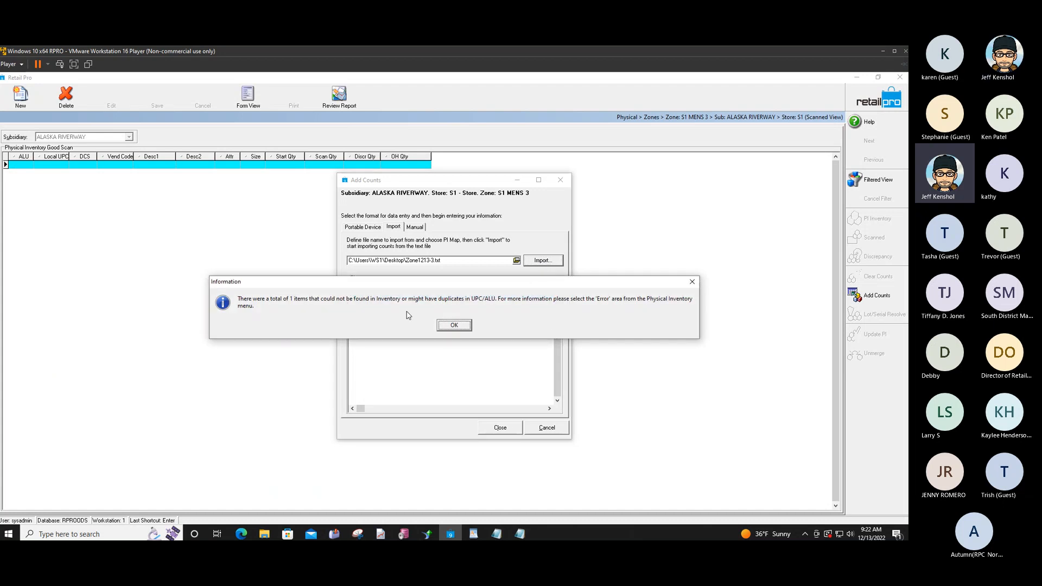
left_click(461, 328)
left_click(509, 430)
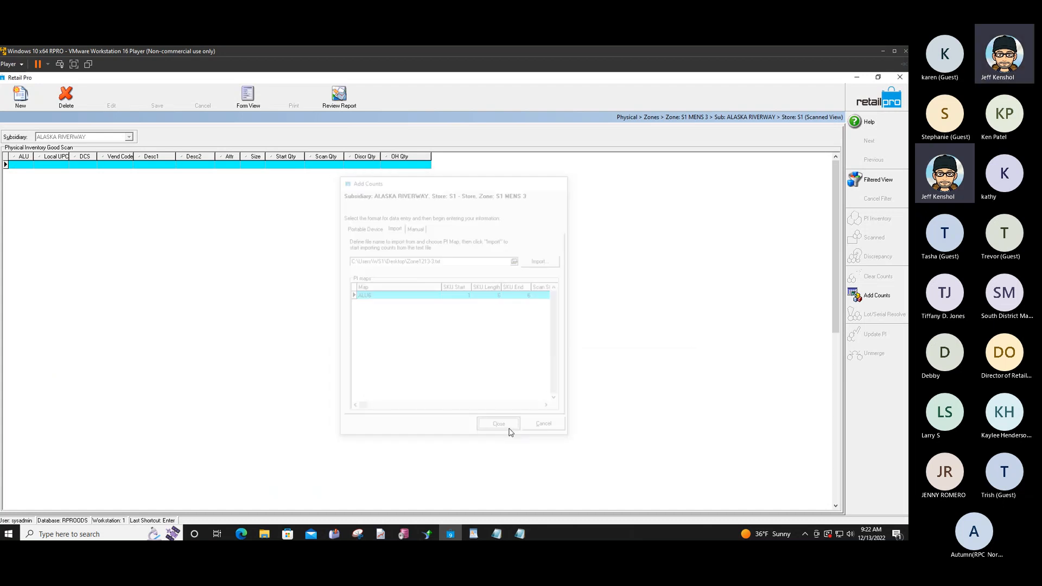
left_click(877, 159)
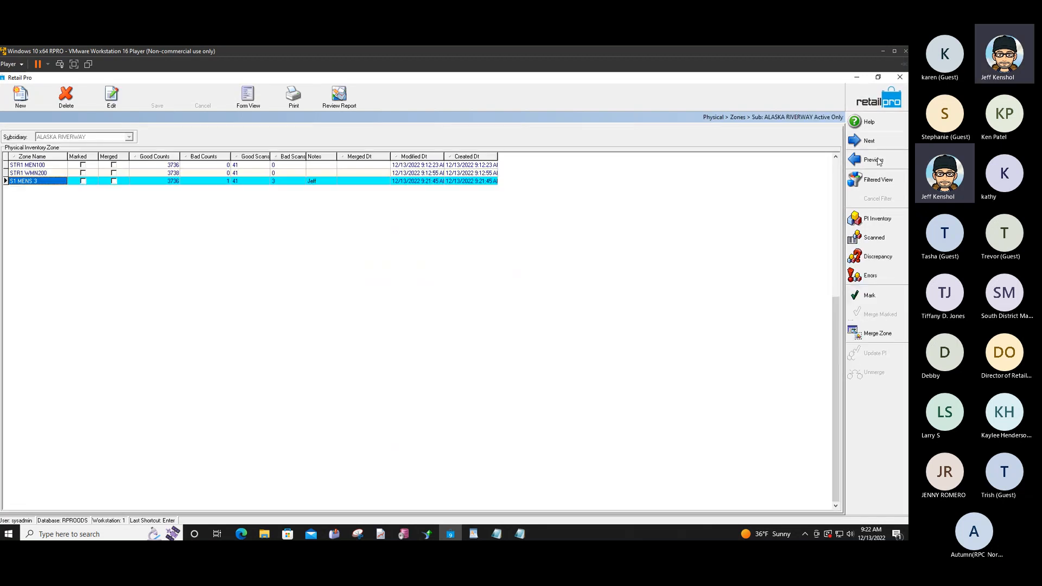
- Resolve the bad scans of zone S1 MENS 3, moving two to the good scan table and deleting 998899, and return to the zone list
left_click(873, 275)
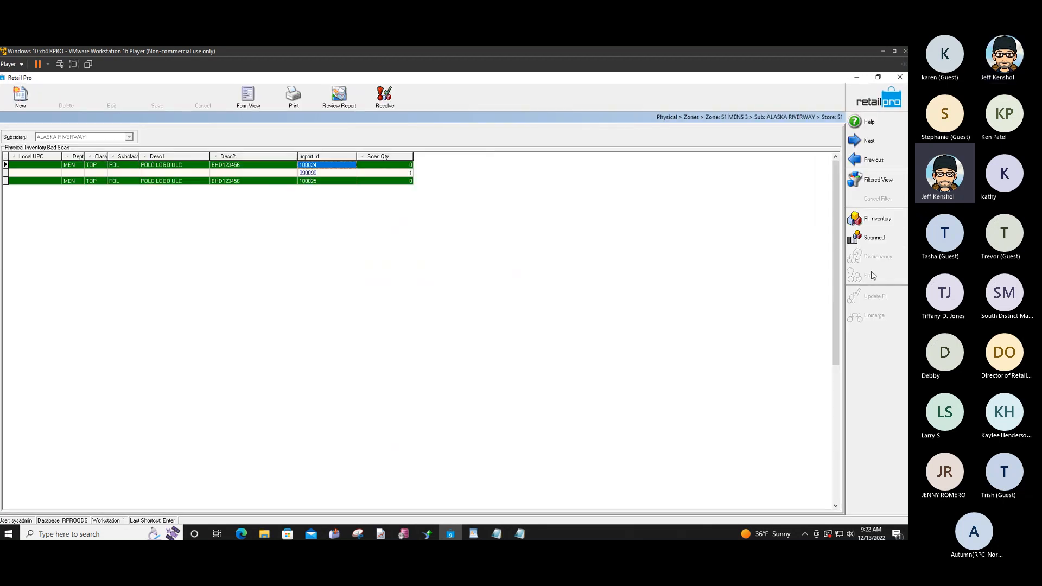
left_click(358, 173)
left_click(386, 98)
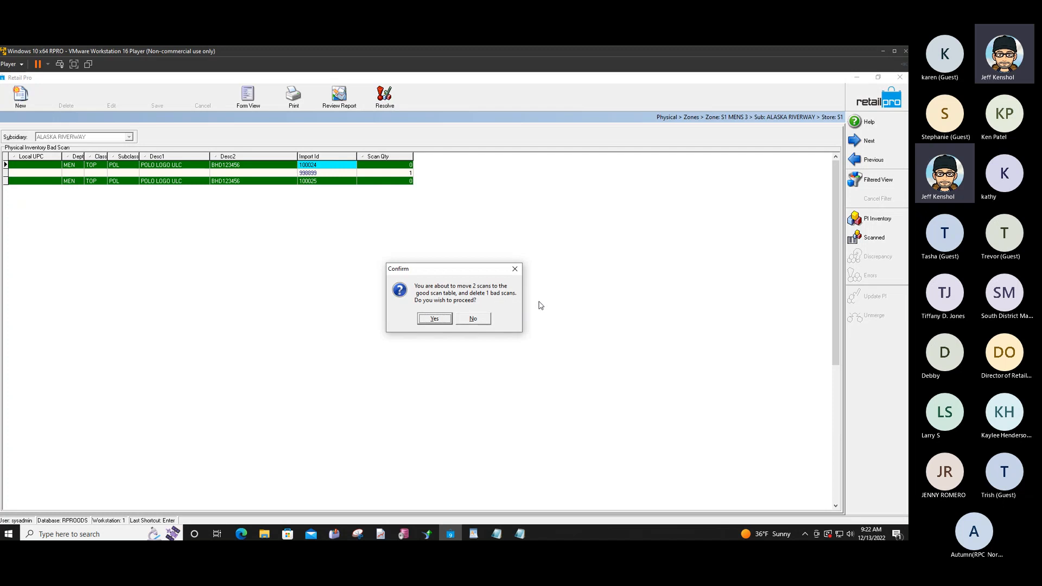
left_click(436, 319)
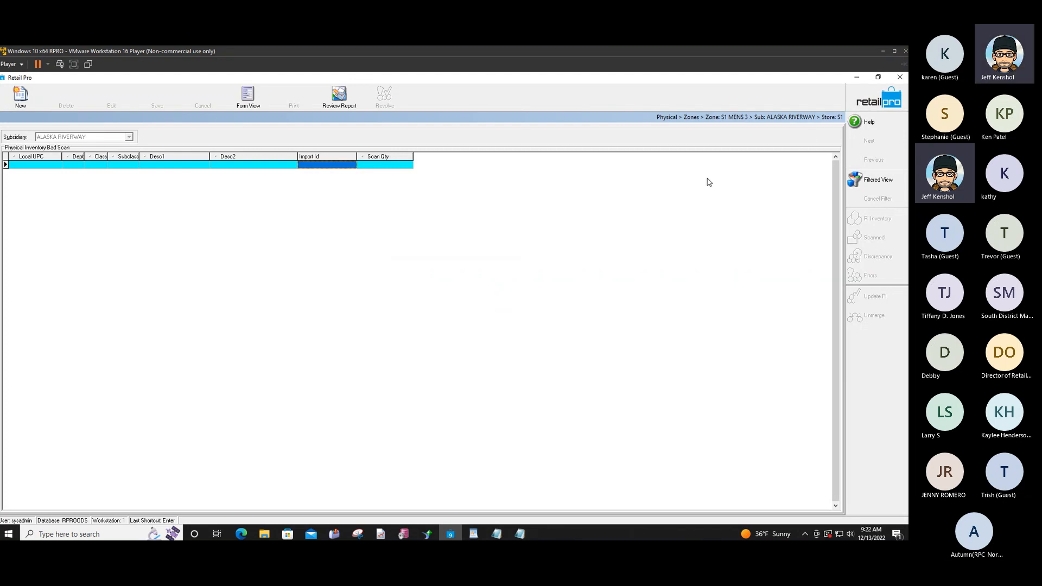
left_click(889, 101)
- Add manual counts of 1 each for items 100026 and 100027 to the scanned items of zone S1 MENS 3
left_click(874, 239)
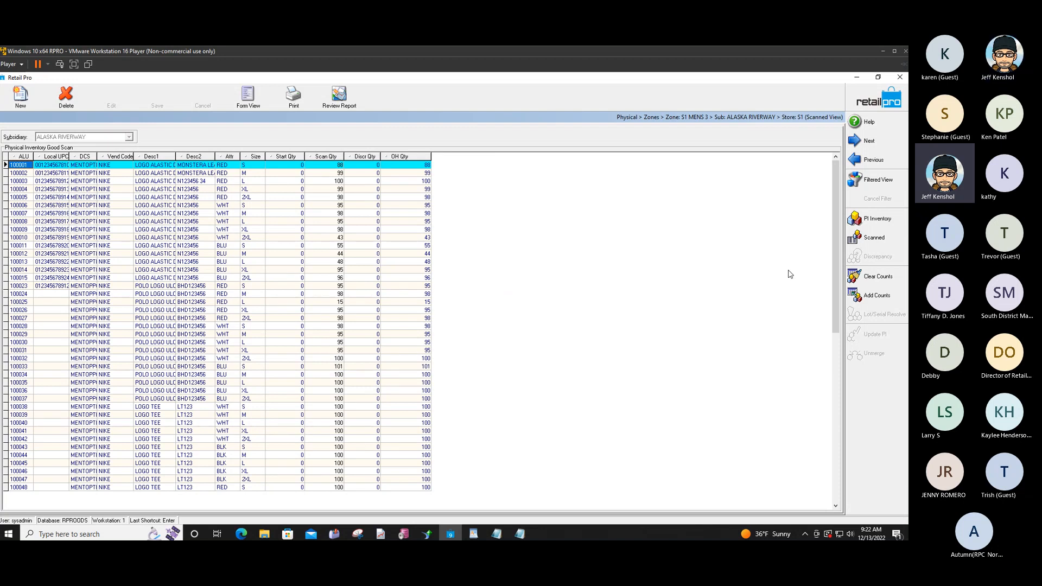
left_click(879, 296)
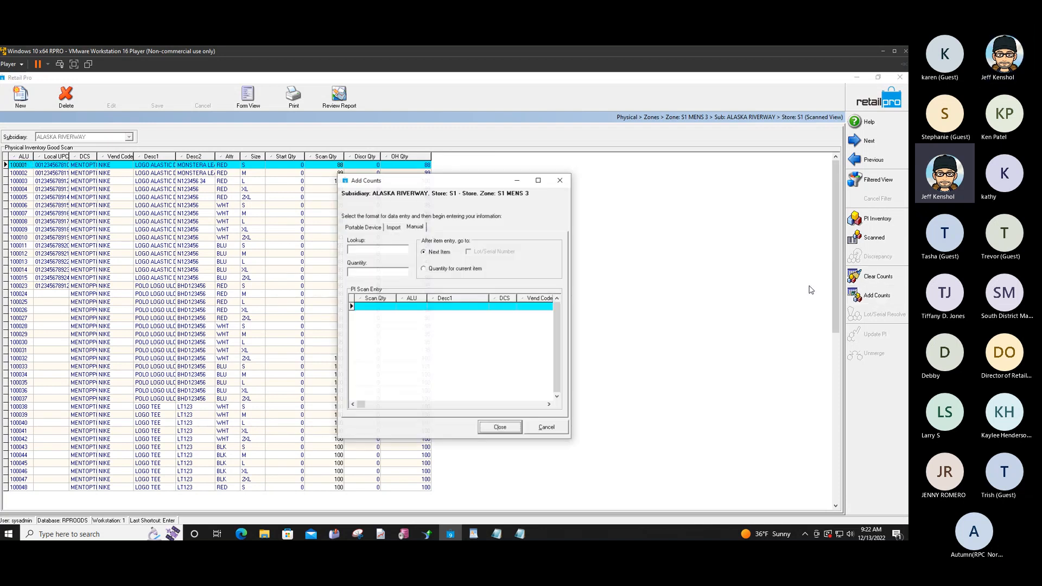
left_click(388, 250)
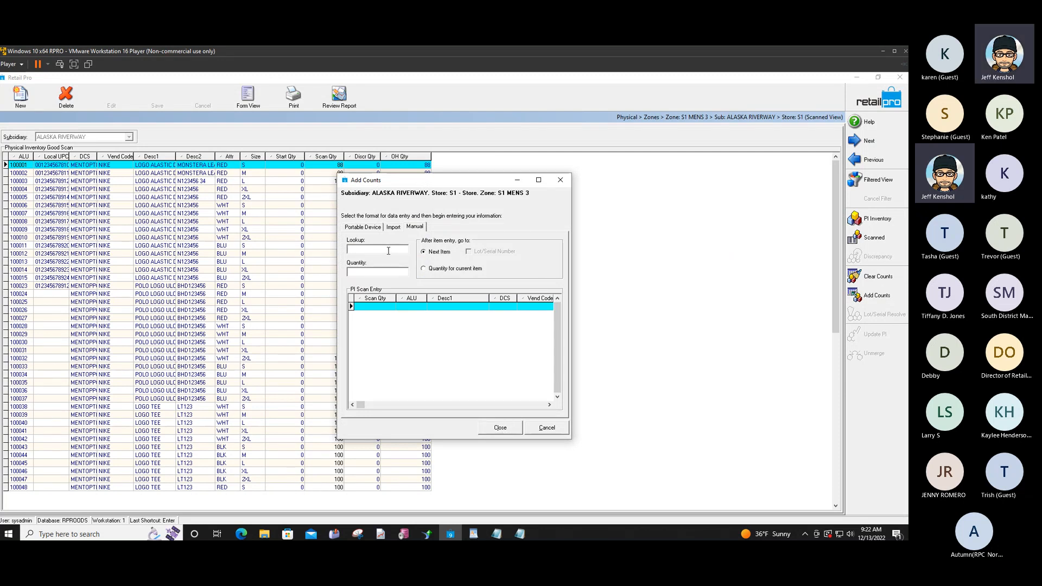
type("1000")
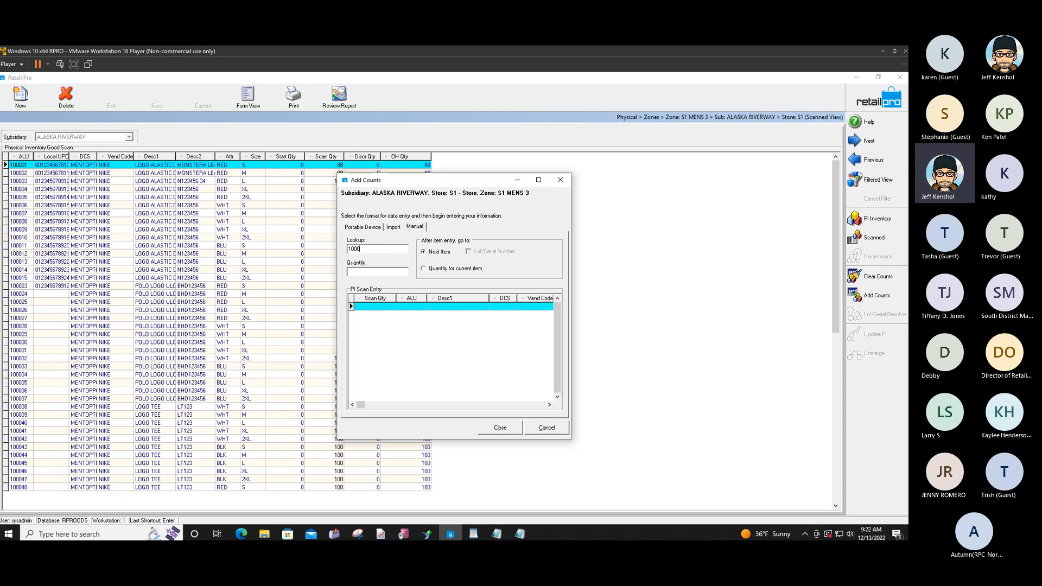
type("26")
key("Return")
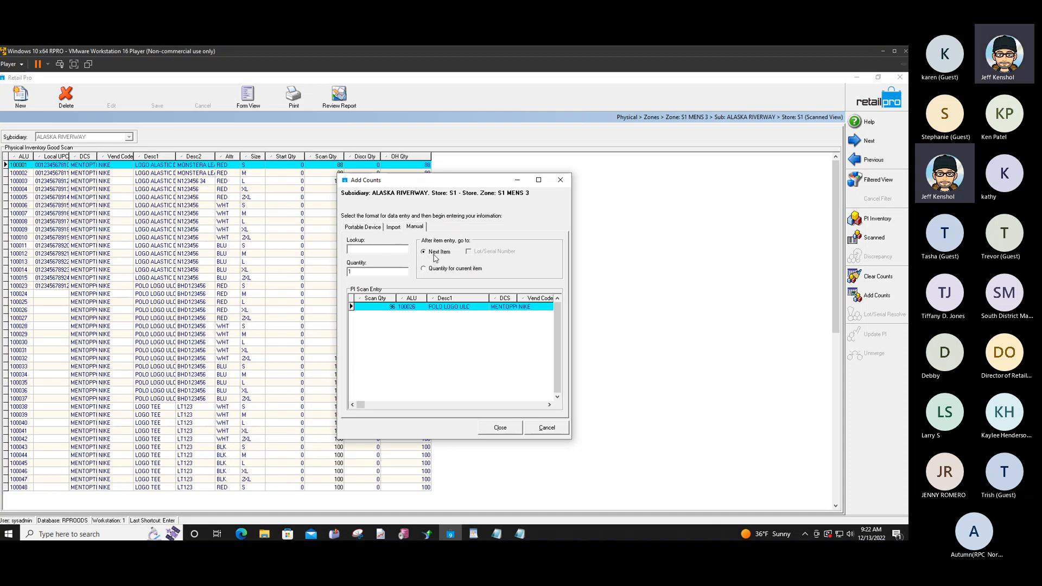
left_click(436, 255)
left_click(374, 249)
type("100027")
key("Return")
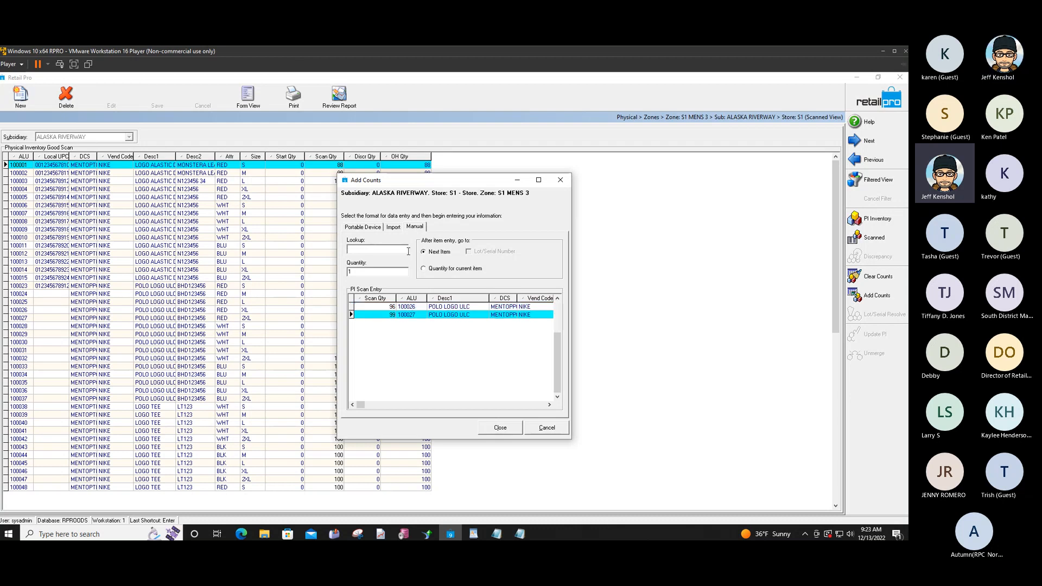
- Add a manual count of 5 for item 100028
type("100028")
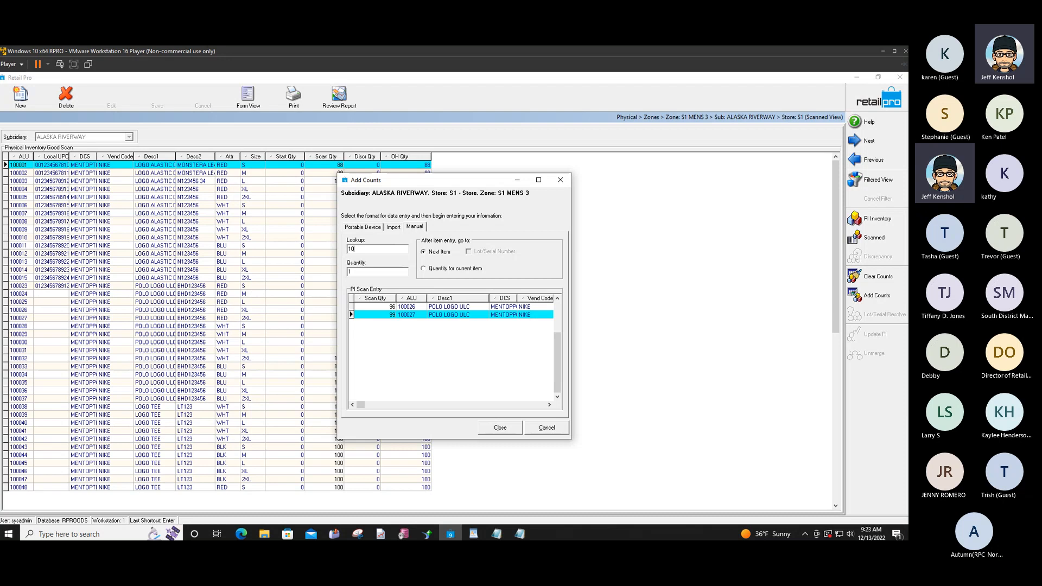
key("Tab")
type("5")
key("Return")
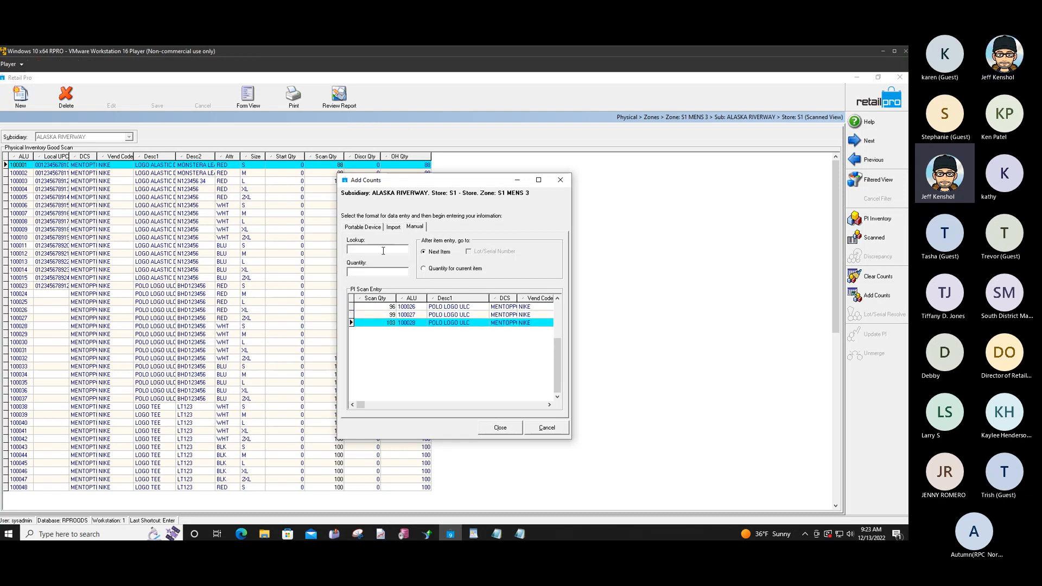
- Make item entry go to Quantity for current item and add a manual count of 2 for item 100030
left_click(437, 269)
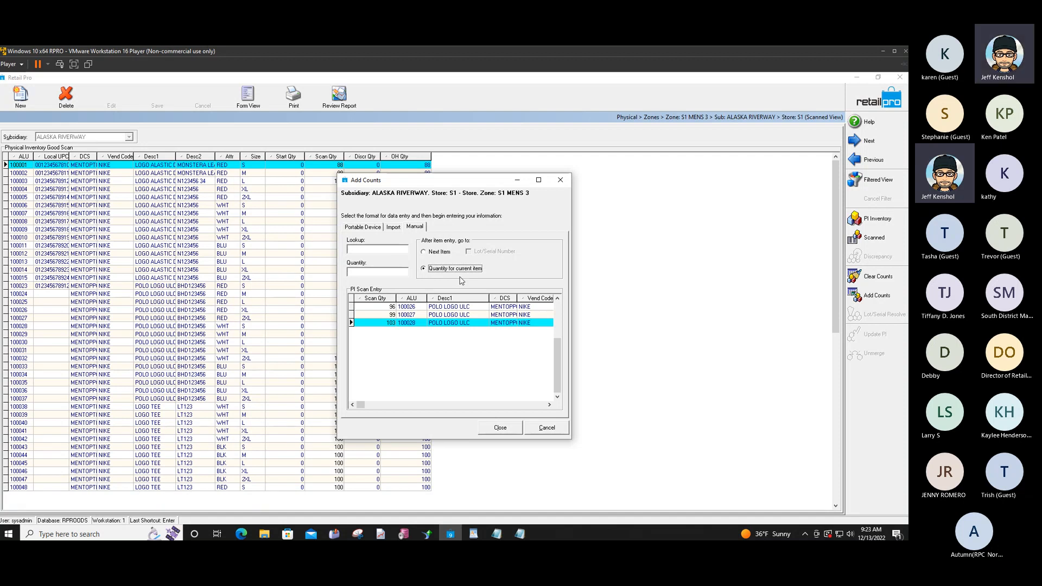
left_click(380, 250)
type("1000")
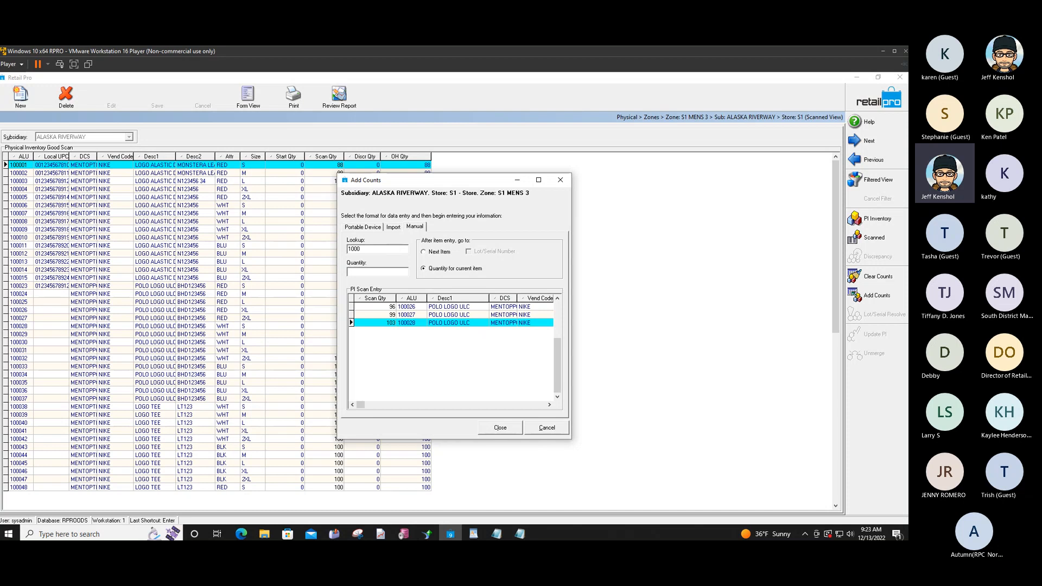
type("30")
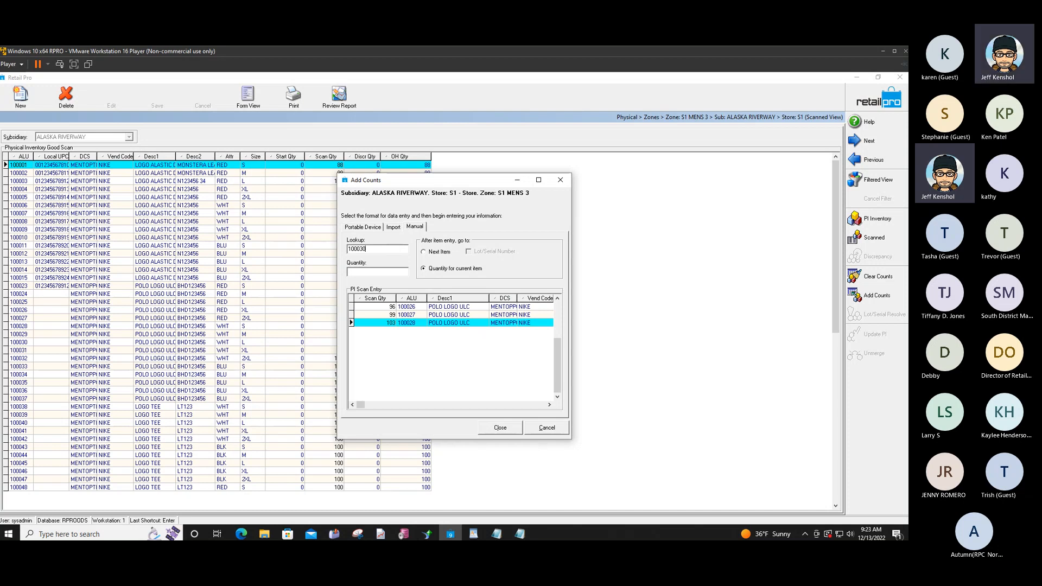
key("Return")
type("2")
key("Return")
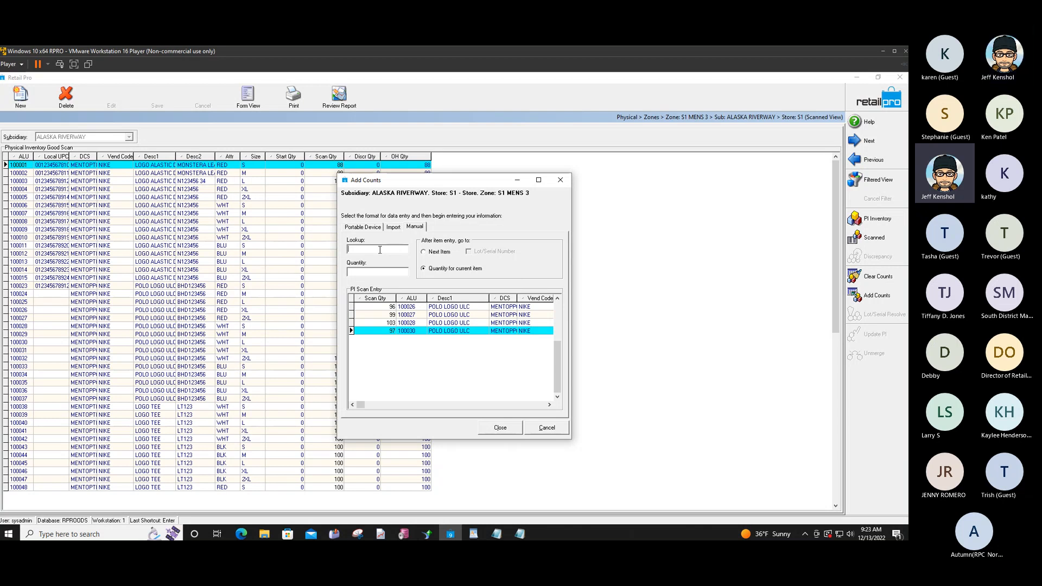
- Set item entry back to Next Item, finish adding counts and return to the zone list
left_click(428, 255)
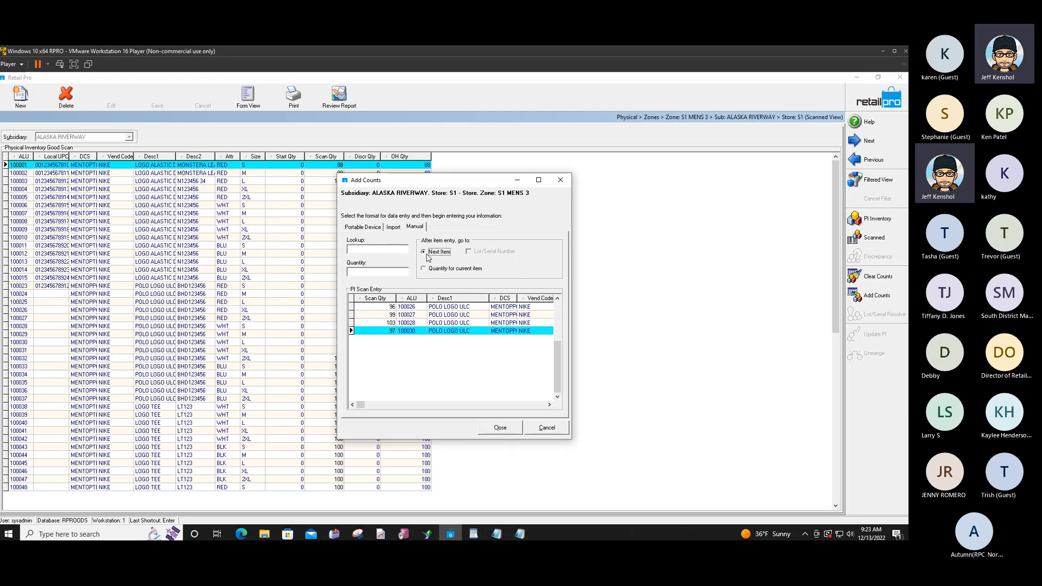
left_click(433, 270)
left_click(433, 254)
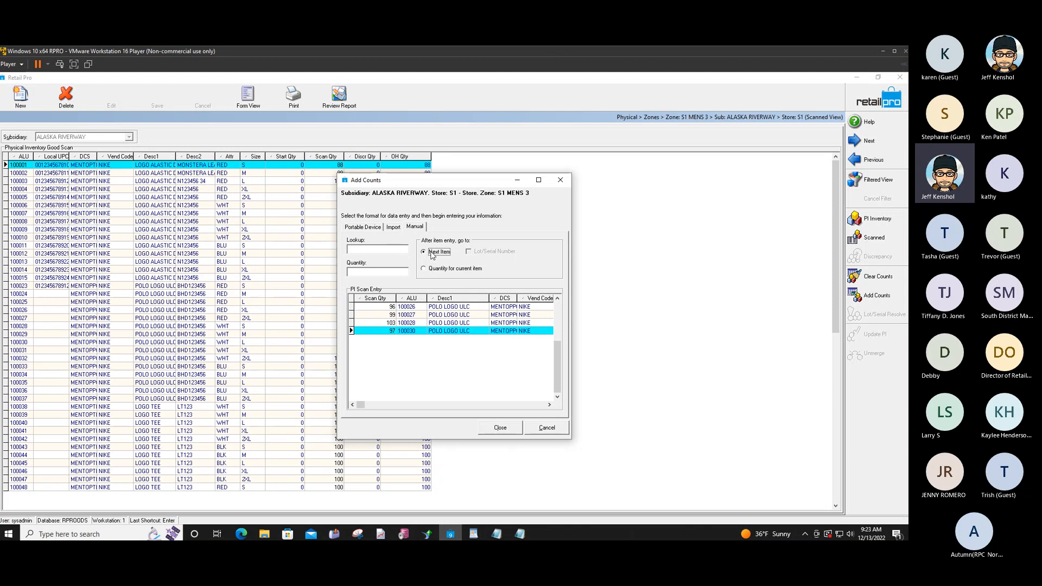
left_click(500, 428)
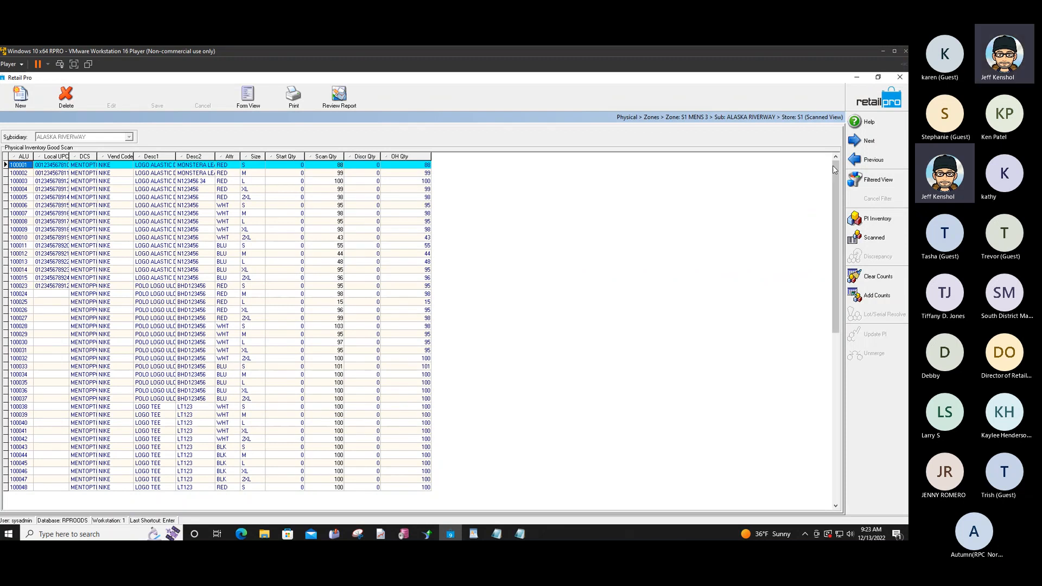
left_click(866, 103)
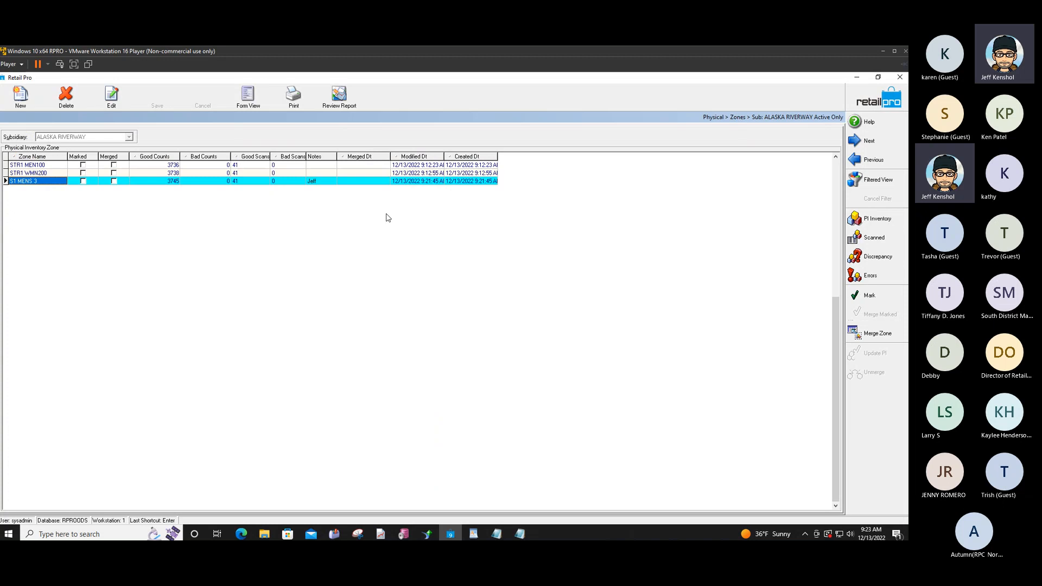
- Open the scanned items of zone S1 MENS 3 and preview the BHDV9 Zone document for the selected record
left_click(183, 166)
left_click(254, 181)
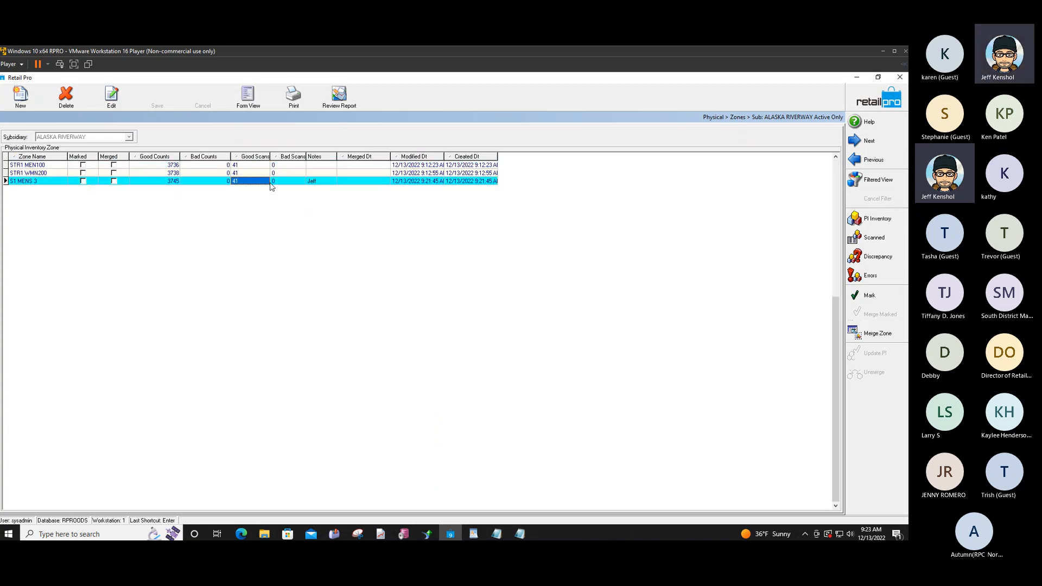
left_click(857, 241)
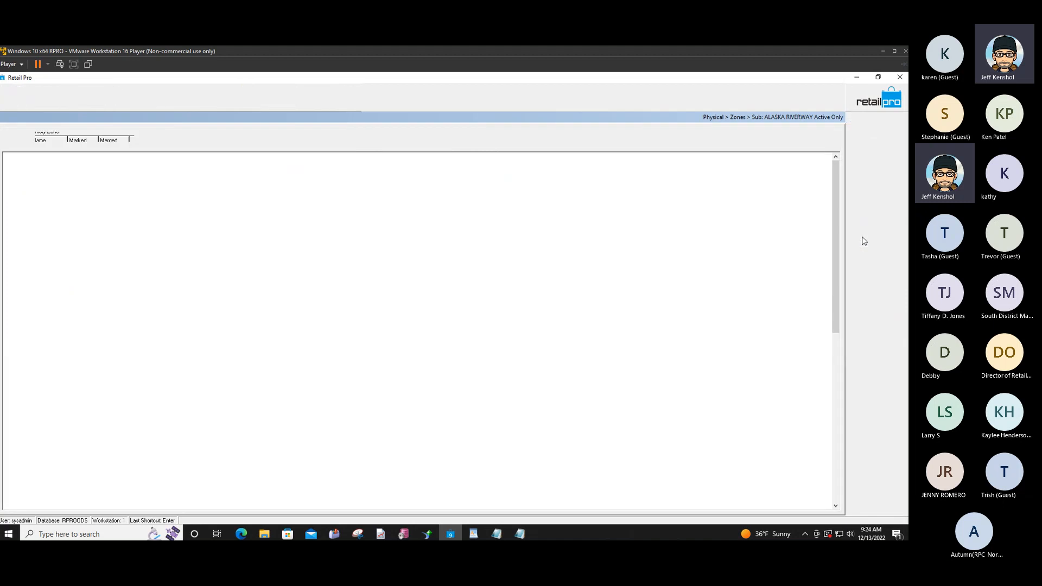
left_click(290, 102)
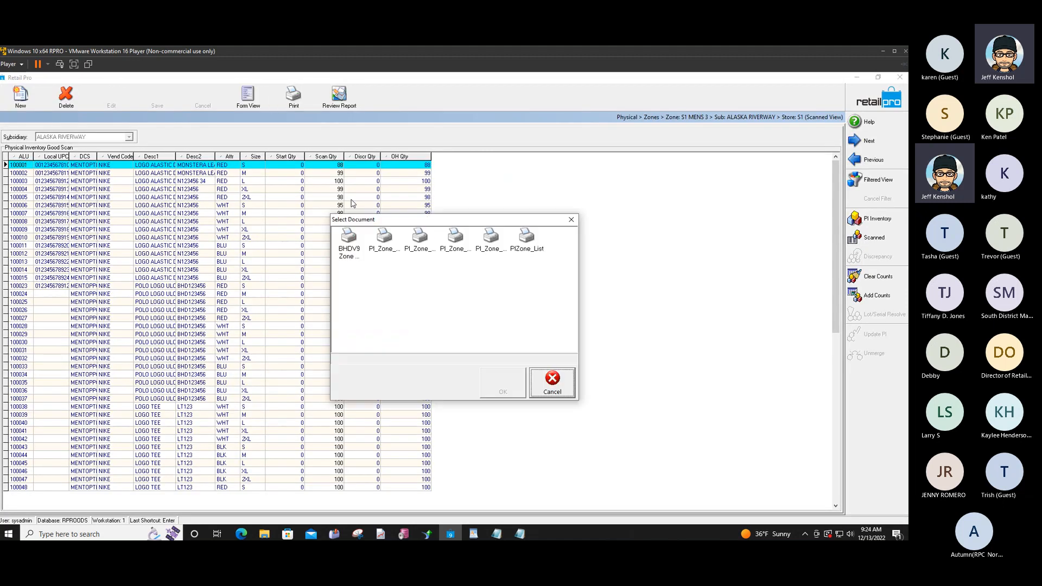
left_click(358, 241)
left_click(511, 386)
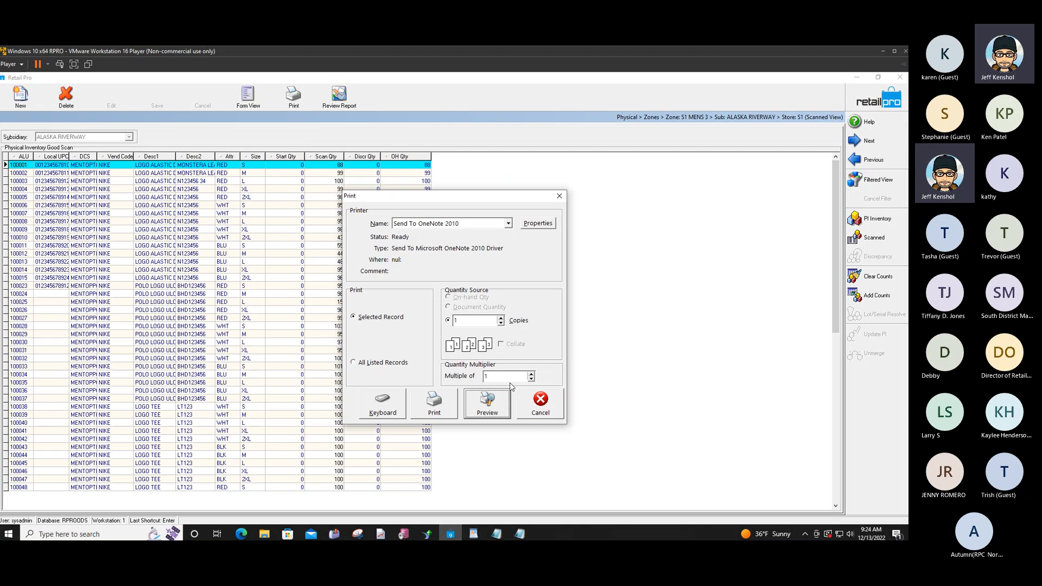
left_click(495, 404)
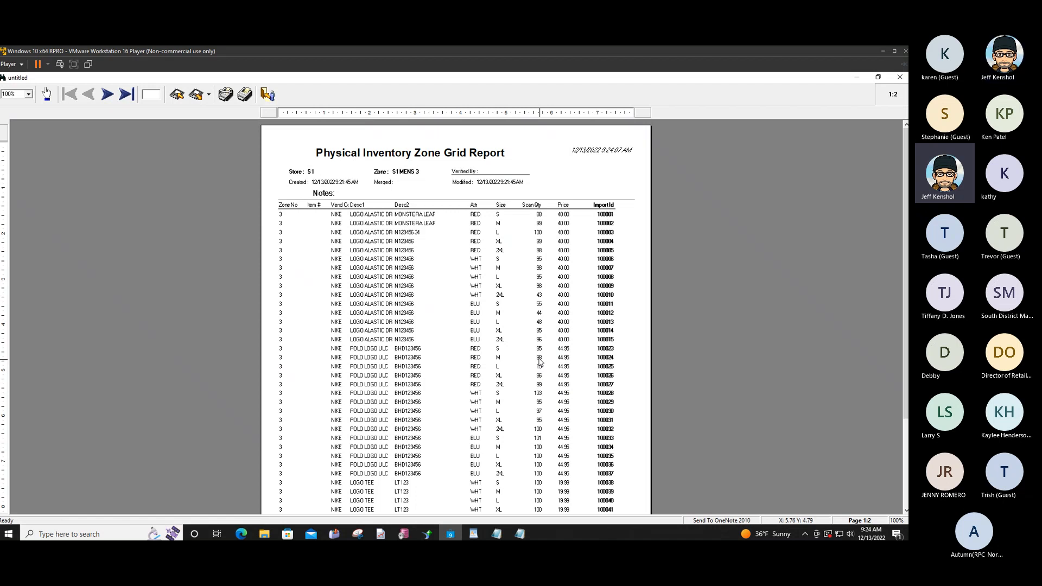
- Close the zone report preview without saving it and return to the zone list
left_click(267, 94)
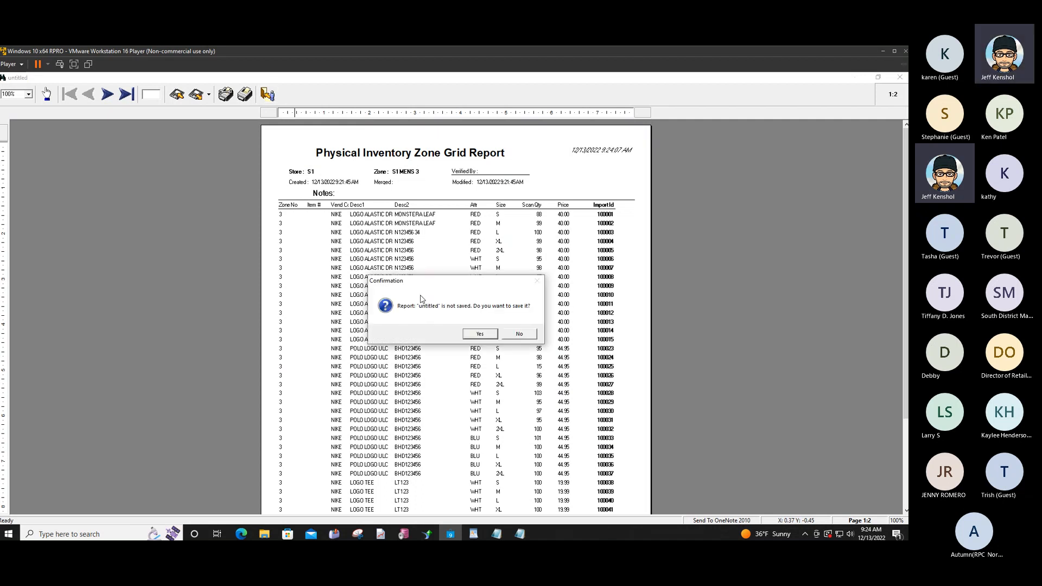
left_click(519, 334)
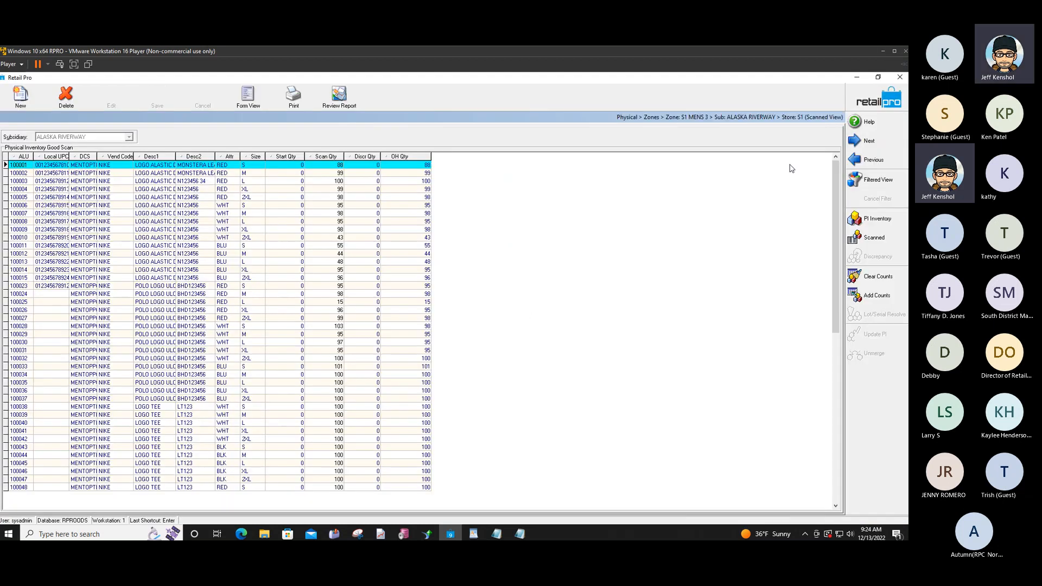
left_click(866, 106)
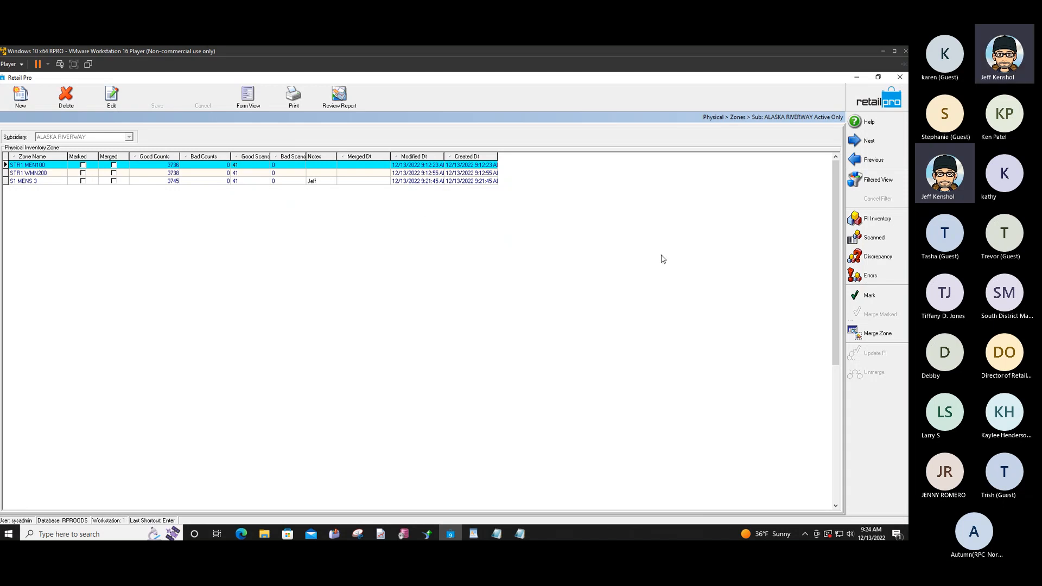
- Merge zone STR1 MEN100 into Physical Inventory and confirm the merge
left_click(871, 300)
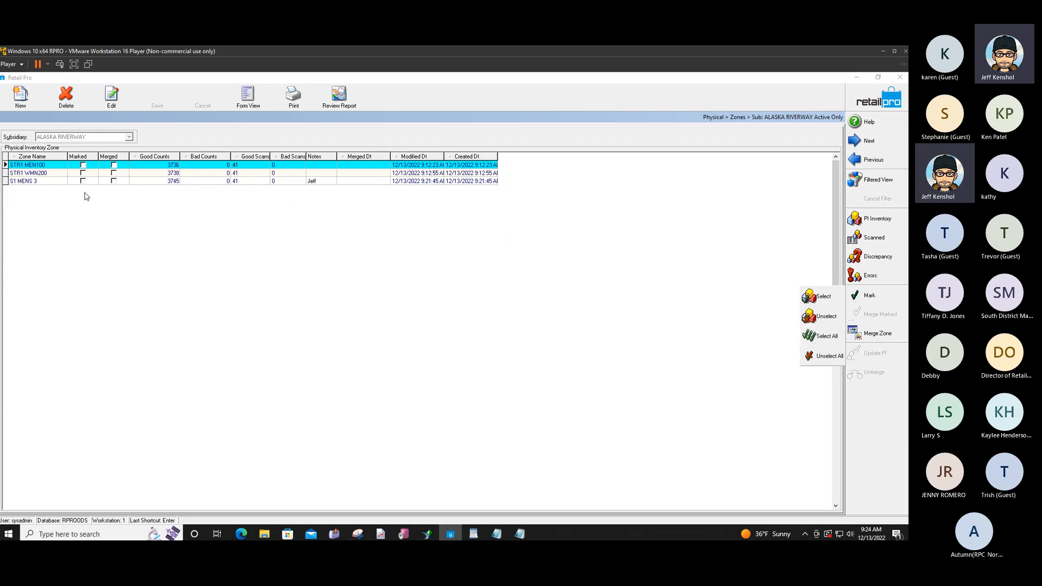
left_click(85, 172)
left_click(83, 172)
left_click(85, 179)
left_click(85, 173)
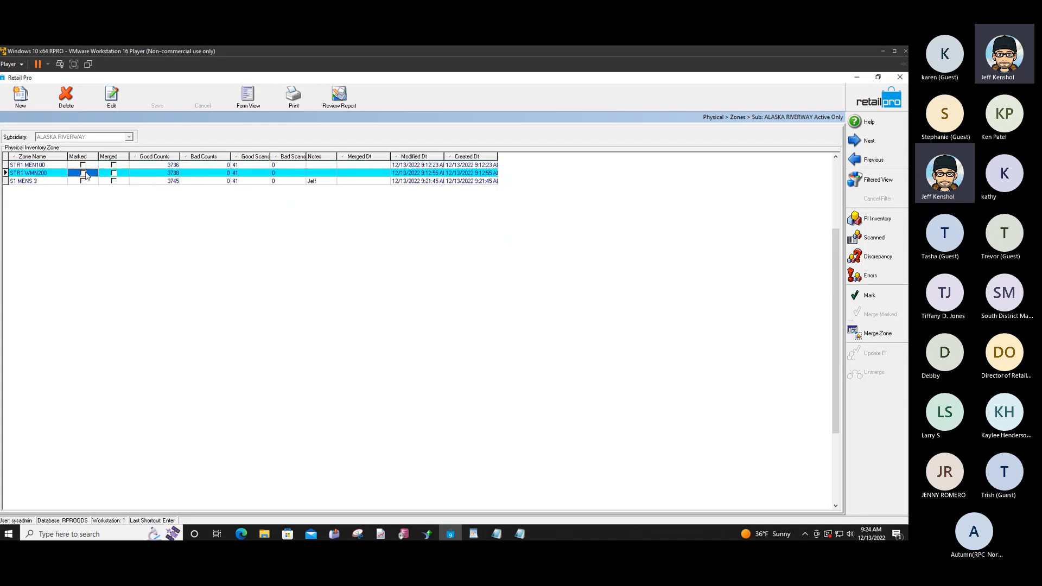
left_click(86, 168)
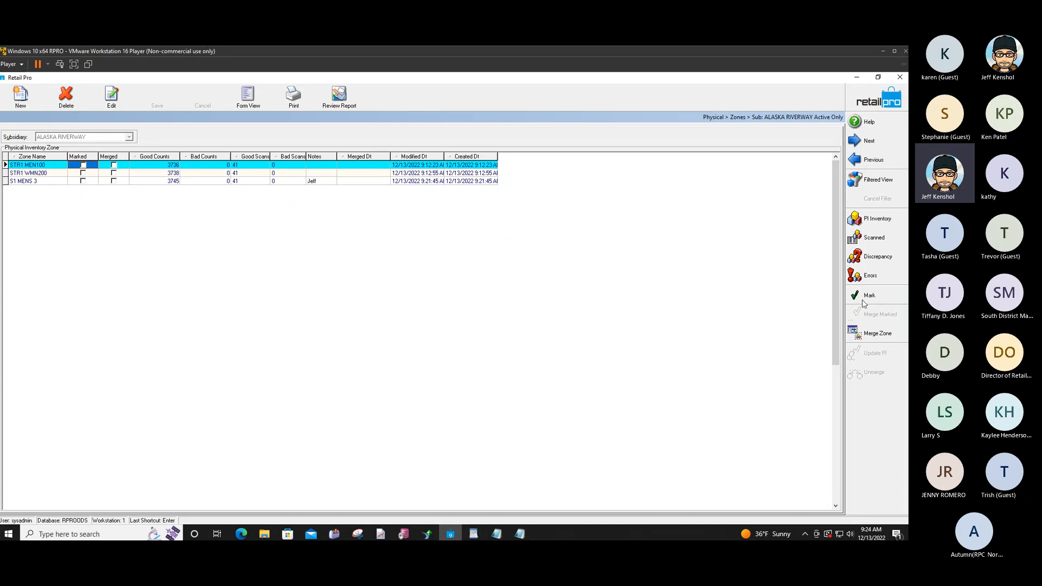
left_click(872, 334)
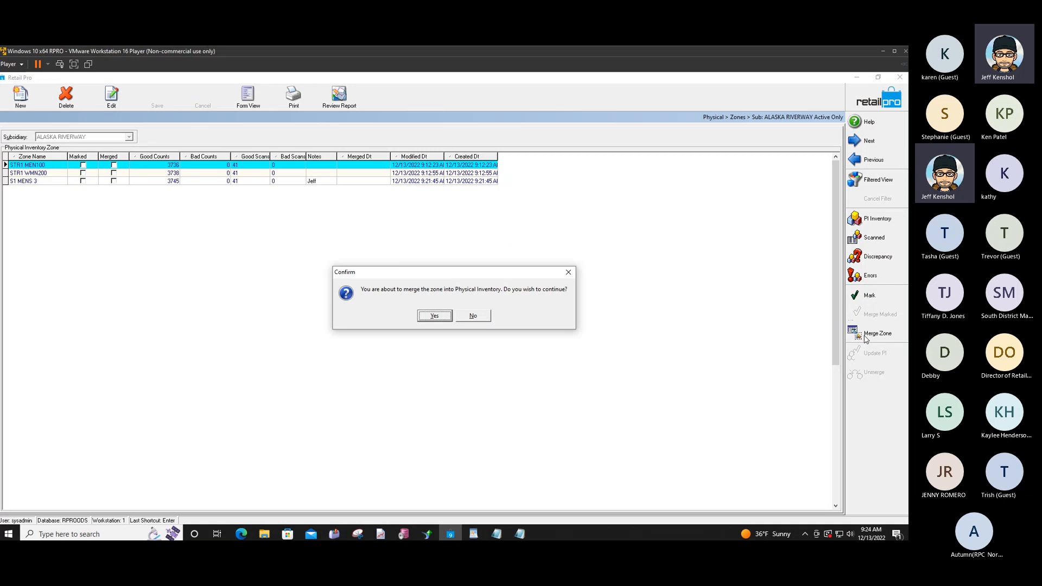
left_click(431, 317)
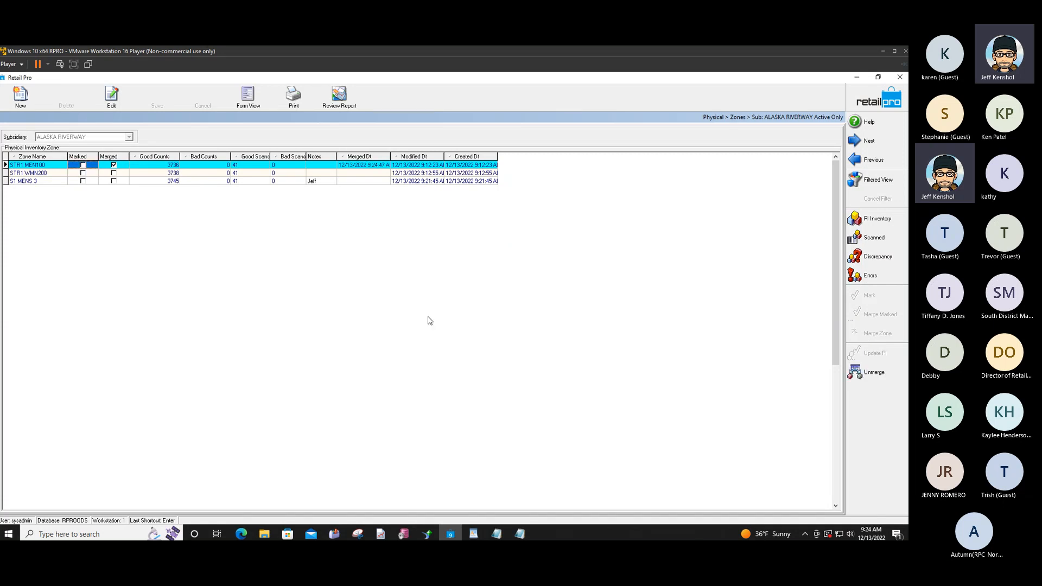
- Merge zone S1 MENS 3 into Physical Inventory and confirm the merge
left_click(113, 165)
left_click(229, 182)
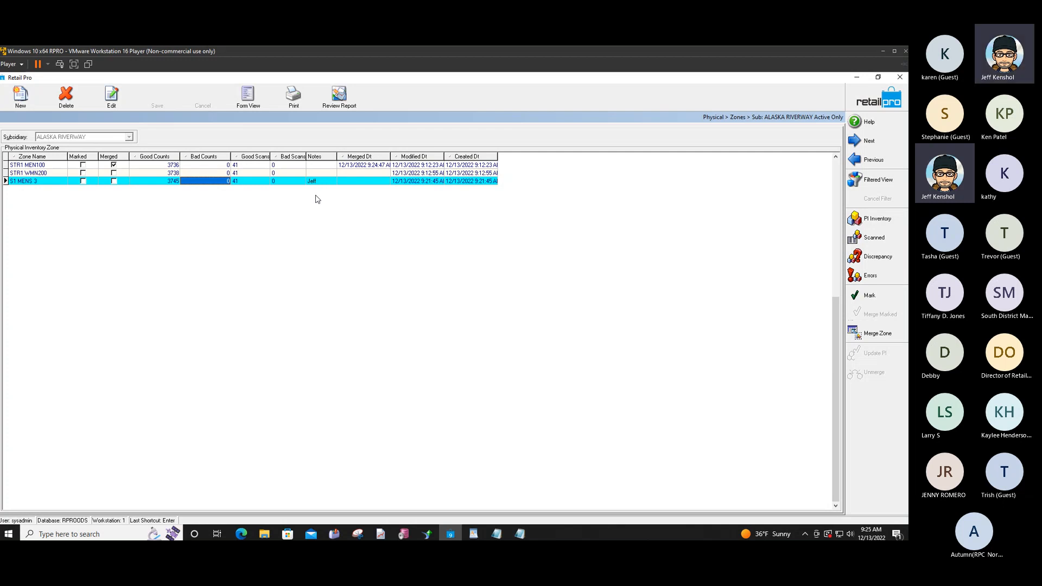
left_click(876, 334)
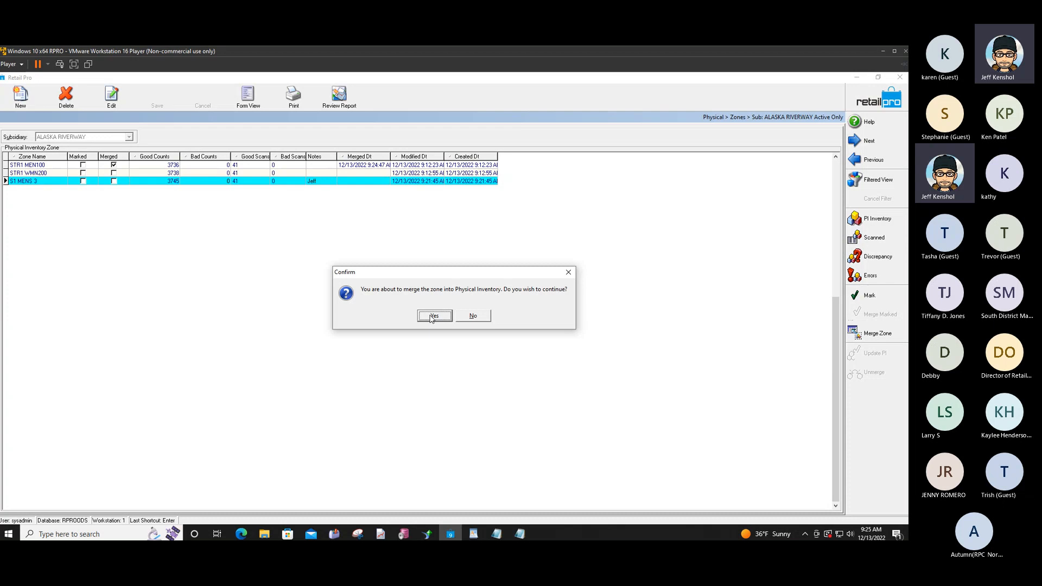
left_click(433, 317)
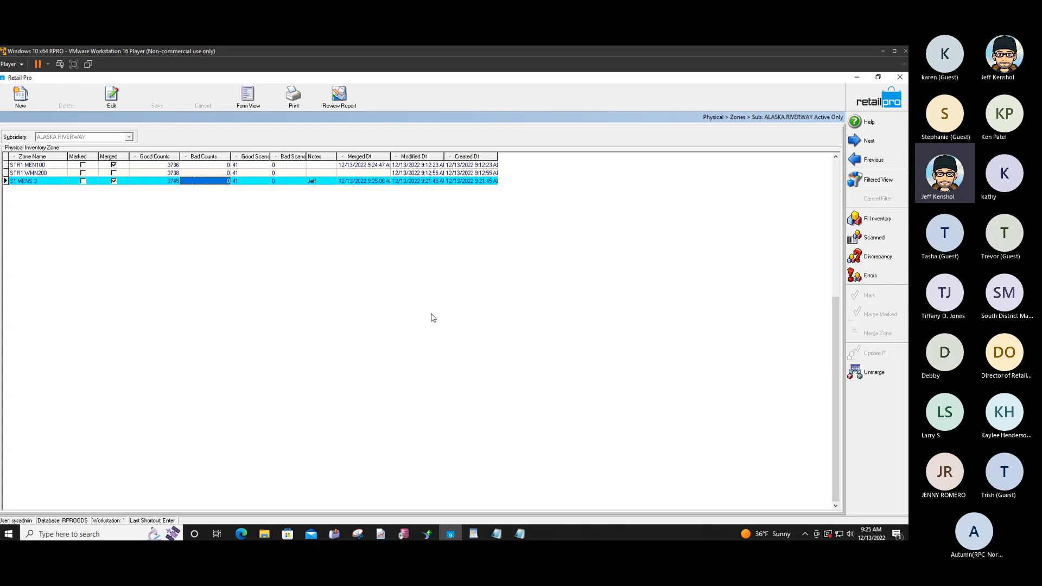
- Merge zone STR1 WMN200 into Physical Inventory and confirm the merge
left_click(148, 174)
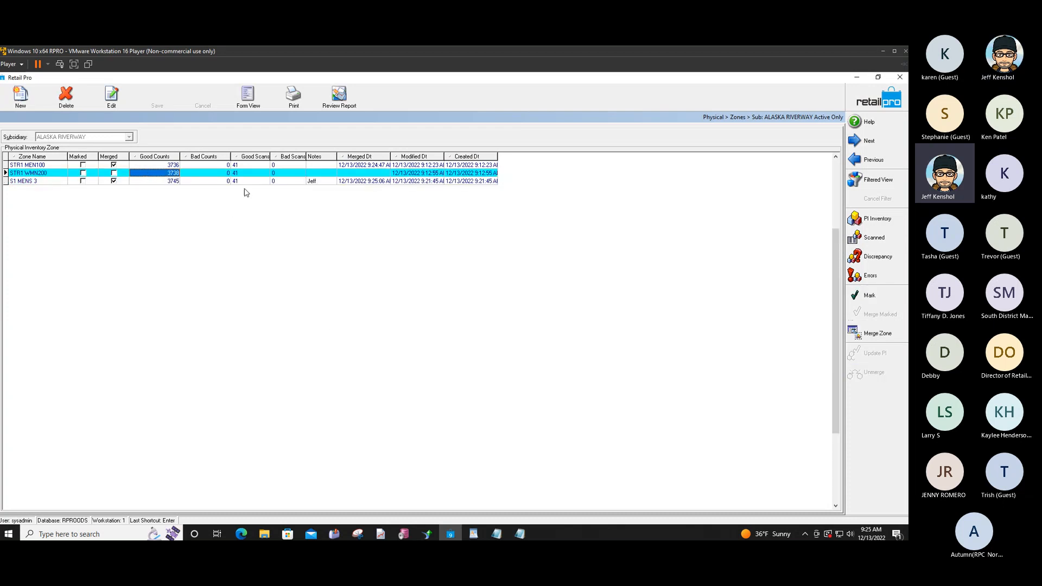
left_click(848, 333)
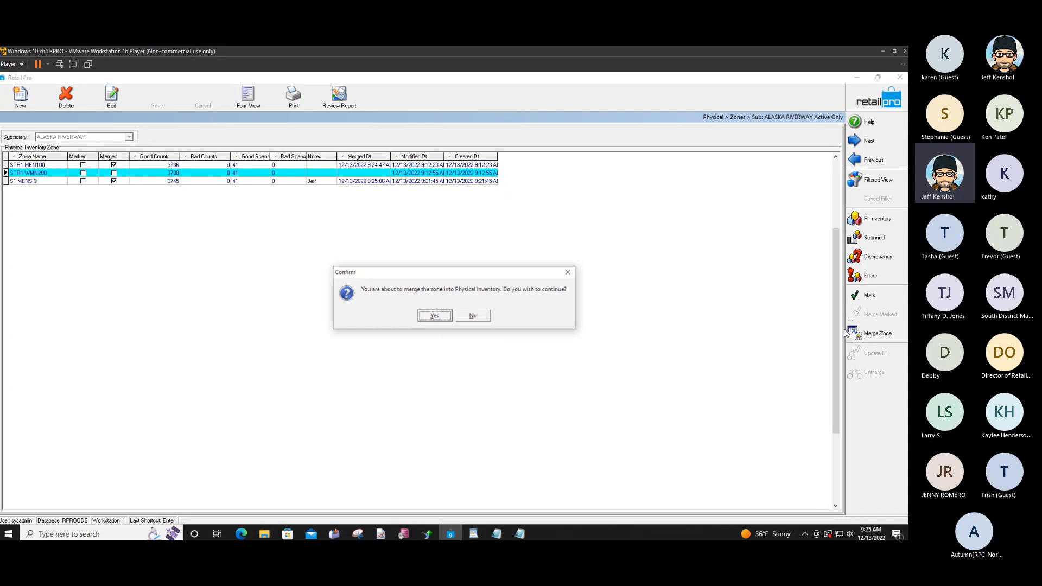
left_click(433, 316)
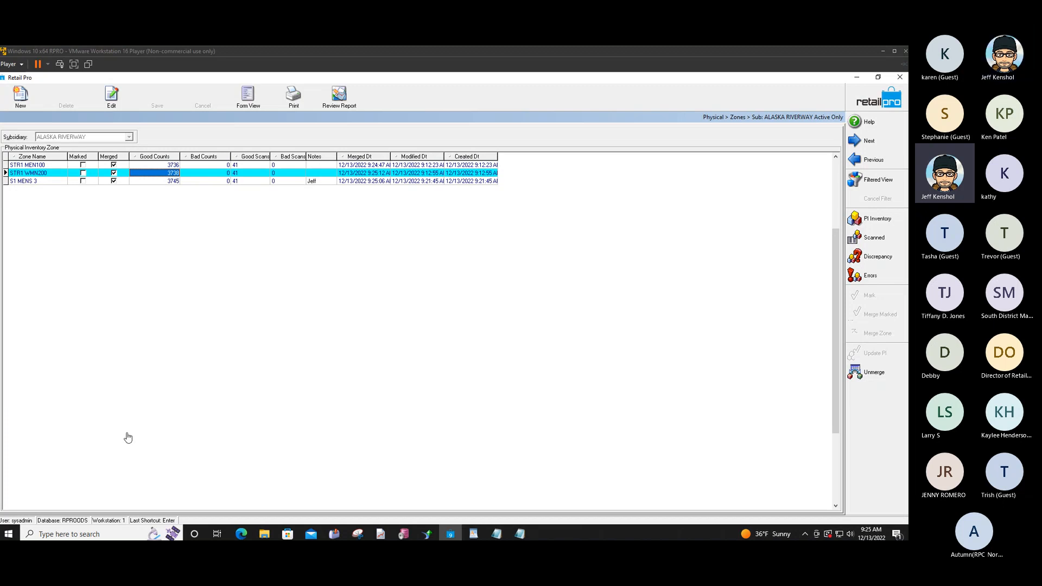
- Switch to Paint and sketch a rectangular store outline with a small box labelled 5 against its left wall
left_click(74, 536)
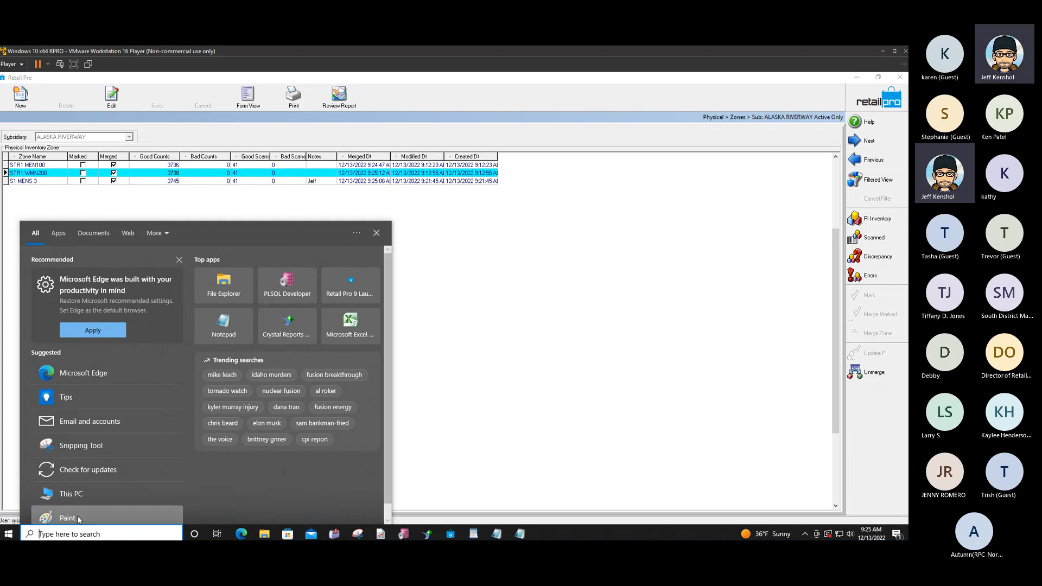
left_click(79, 519)
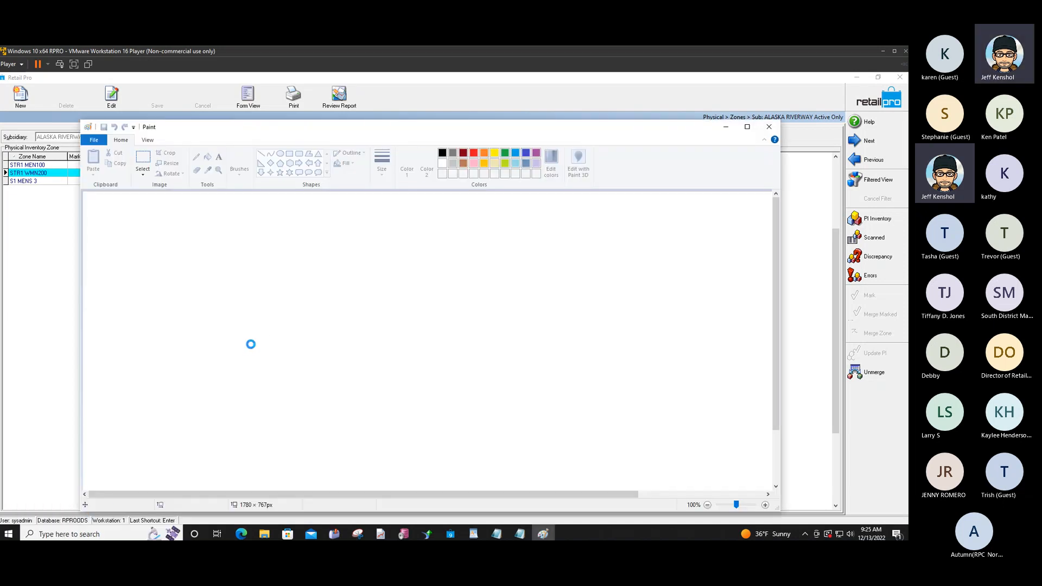
left_click_drag(216, 216, 215, 410)
mouse_move(220, 214)
left_mouse_down()
mouse_move(542, 223)
mouse_move(570, 288)
mouse_move(577, 434)
mouse_move(389, 440)
mouse_move(217, 422)
mouse_move(218, 401)
left_mouse_up()
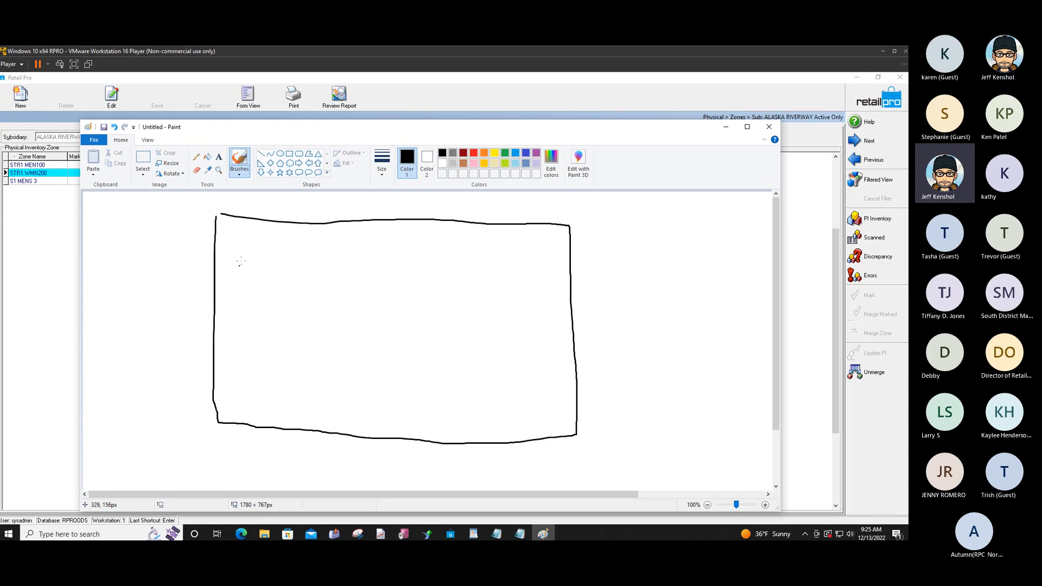
mouse_move(218, 230)
left_mouse_down()
mouse_move(239, 240)
mouse_move(240, 289)
mouse_move(214, 291)
mouse_move(212, 255)
left_mouse_up()
mouse_move(217, 261)
left_mouse_down()
mouse_move(230, 267)
mouse_move(220, 274)
left_mouse_up()
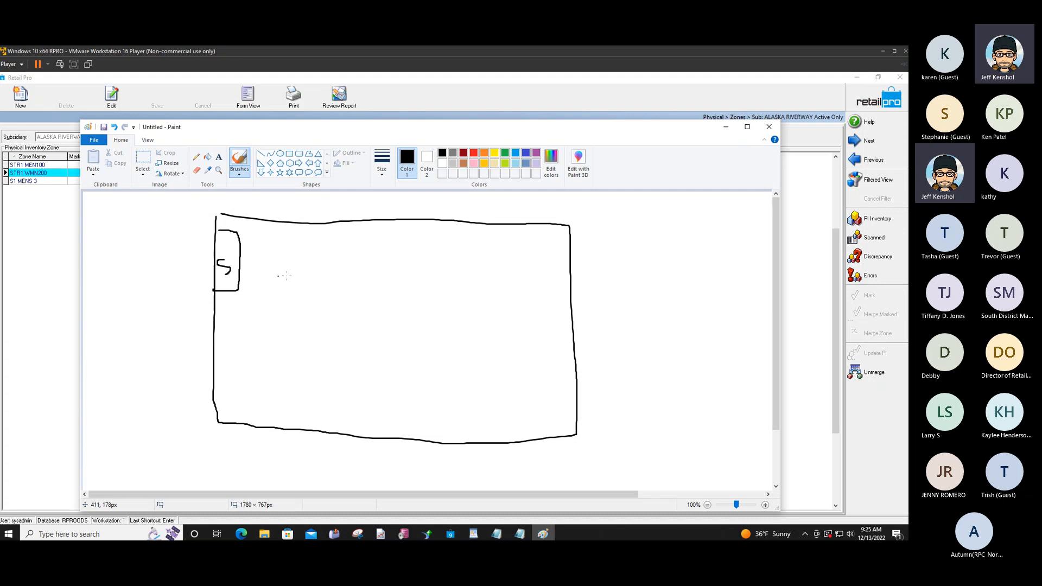
- Sketch a labelled round fixture, a long rectangular fixture, and a back-room wall with a labelled narrow box beside it
mouse_move(297, 249)
left_mouse_down()
mouse_move(275, 267)
mouse_move(319, 273)
mouse_move(292, 250)
mouse_move(417, 270)
left_mouse_up()
left_click_drag(330, 272, 418, 289)
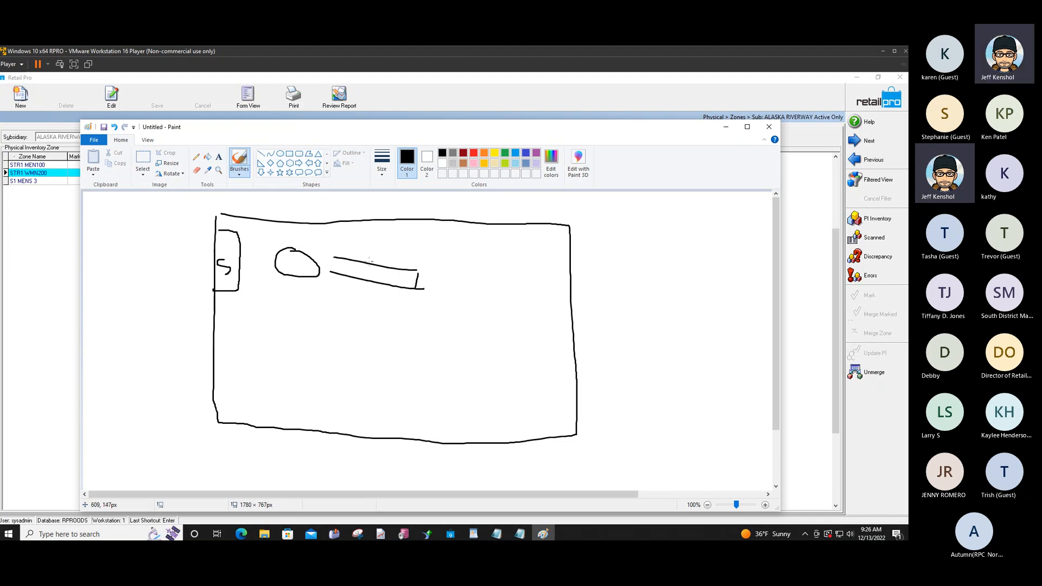
left_click_drag(335, 258, 334, 272)
left_click_drag(292, 254, 281, 270)
left_click_drag(462, 237, 458, 419)
mouse_move(469, 237)
left_mouse_down()
mouse_move(487, 239)
mouse_move(470, 303)
left_mouse_up()
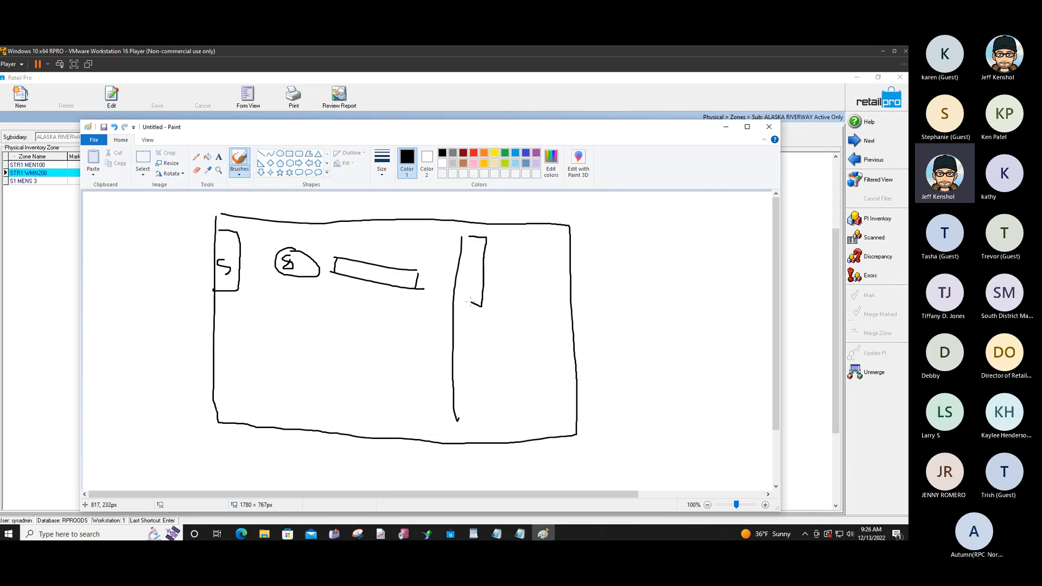
mouse_move(471, 261)
left_mouse_down()
mouse_move(463, 278)
mouse_move(473, 268)
mouse_move(475, 278)
left_mouse_up()
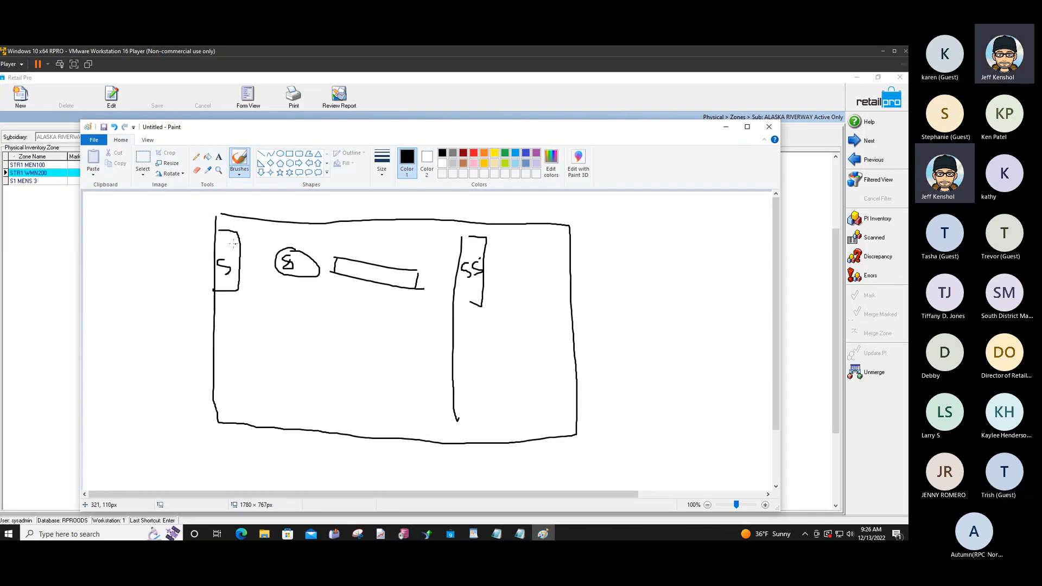
- Number the labelled fixtures as separate zones and draw lines from them to marks outside the store outline
mouse_move(300, 242)
left_mouse_down()
mouse_move(318, 248)
mouse_move(307, 255)
left_mouse_up()
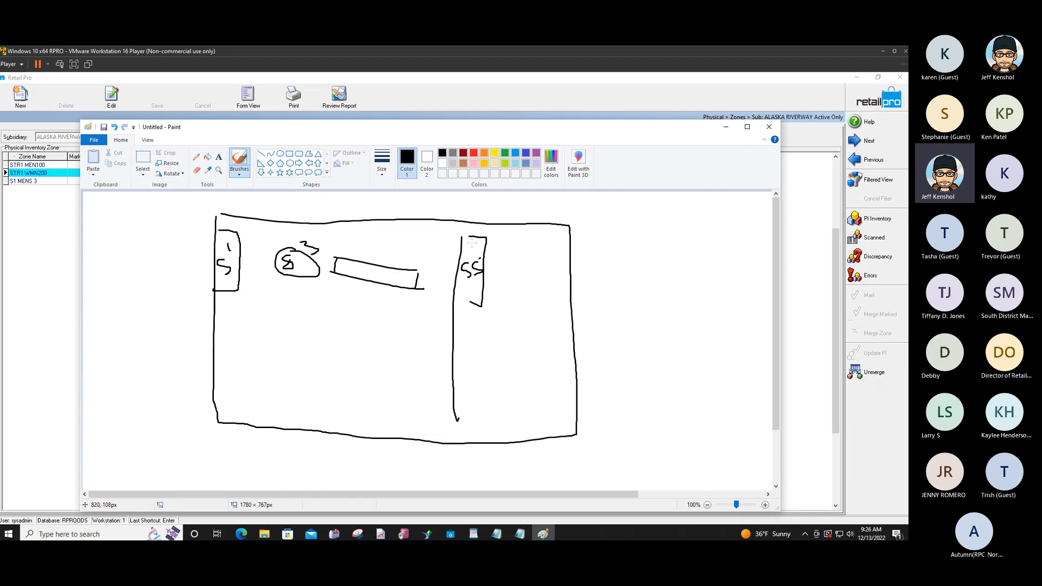
left_click_drag(470, 242, 640, 247)
left_click_drag(308, 239, 608, 247)
mouse_move(307, 224)
left_mouse_down()
mouse_move(466, 217)
mouse_move(669, 248)
left_mouse_up()
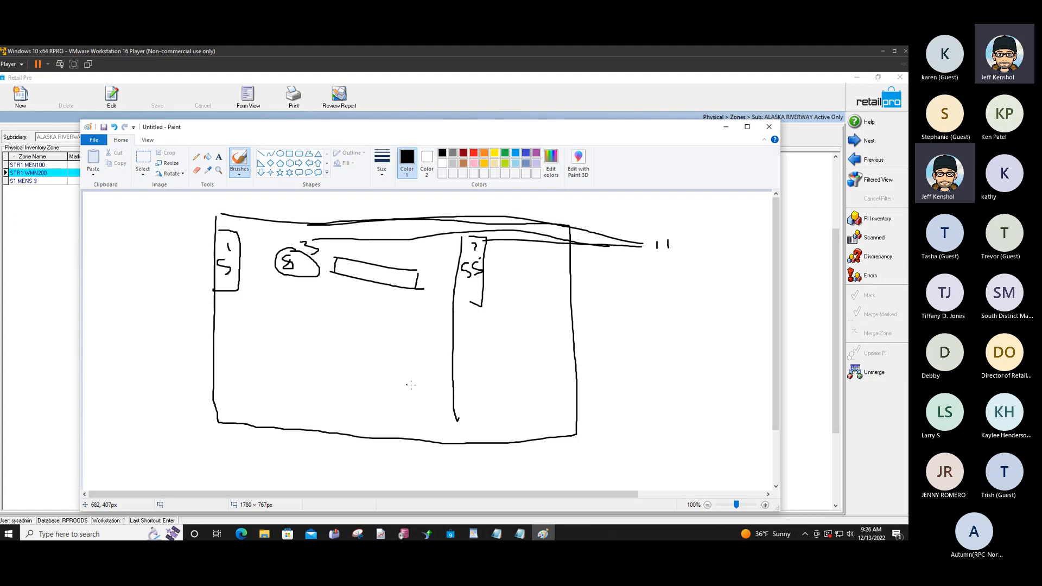
- Draw a partition labelled OFFICE in the lower back room of the floor plan and switch back to Retail Pro
left_click_drag(567, 372, 467, 370)
mouse_move(496, 375)
left_mouse_down()
mouse_move(480, 381)
mouse_move(570, 386)
left_mouse_up()
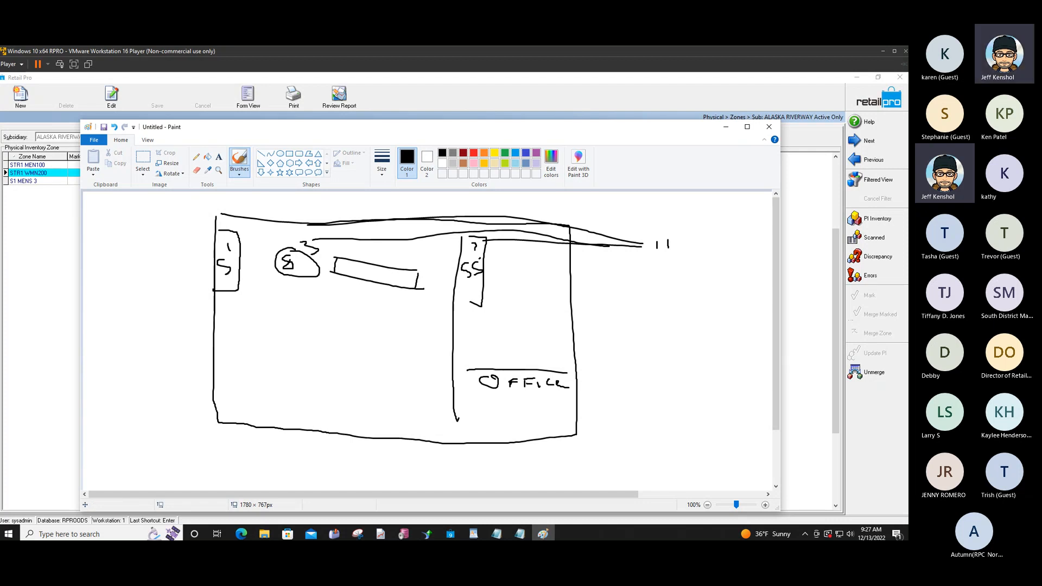
left_click(725, 130)
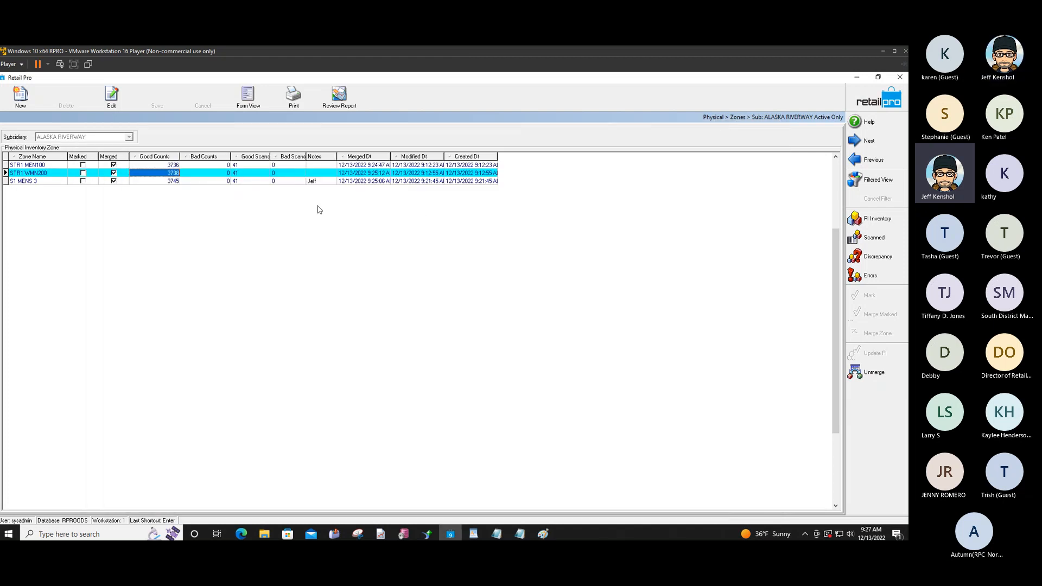
- Open the scanned items of zone STR1 WMN200, select all rows, check the export options and return to the zone list
left_click(222, 173)
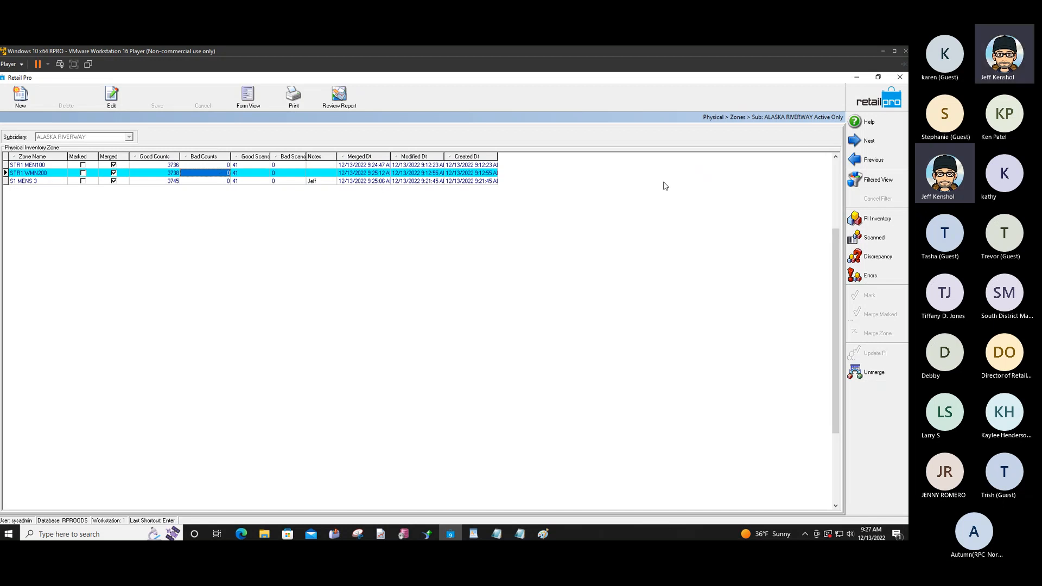
left_click(877, 239)
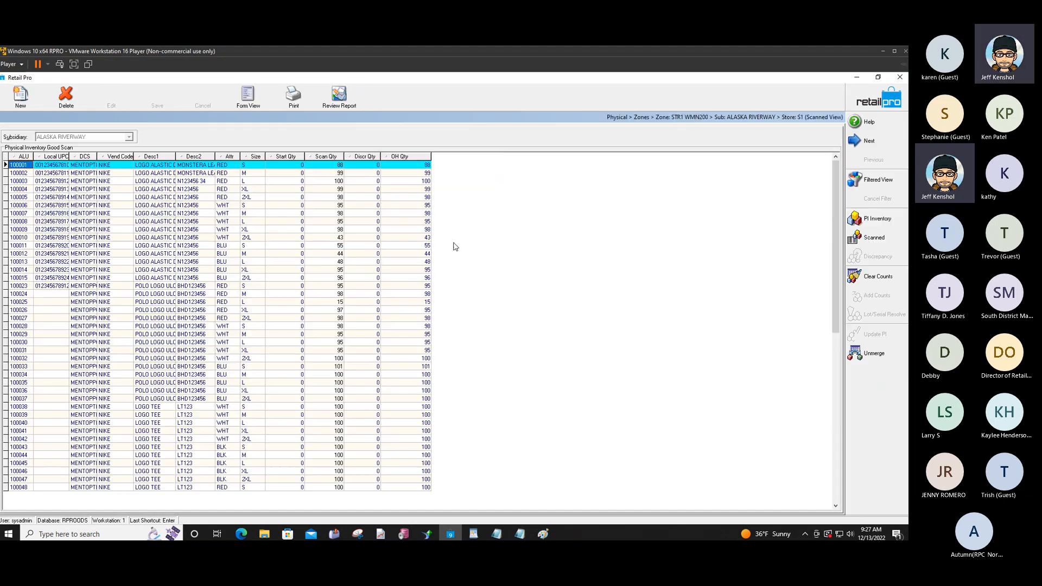
right_click(321, 166)
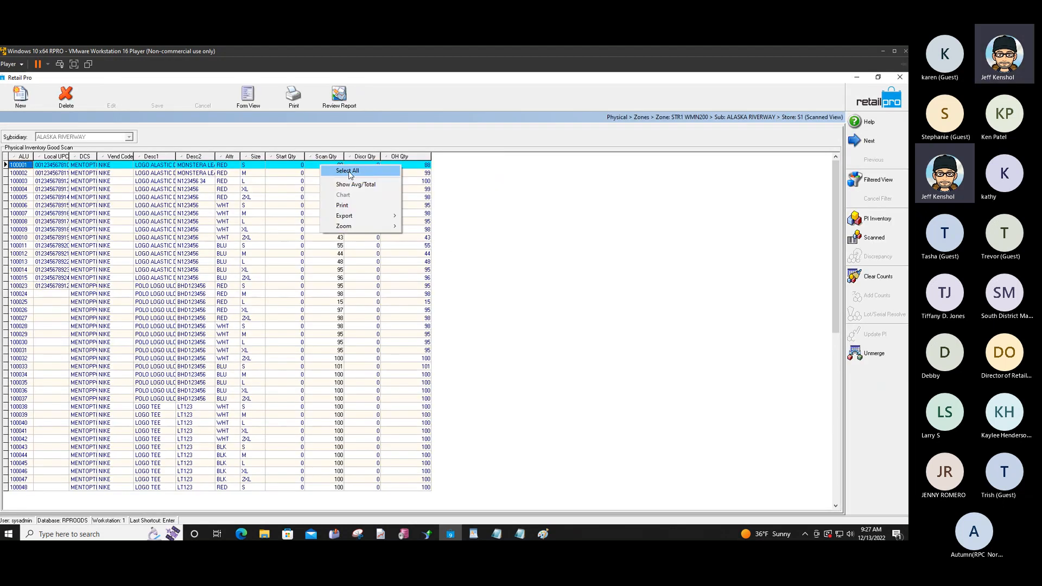
left_click(350, 172)
right_click(350, 171)
mouse_move(373, 223)
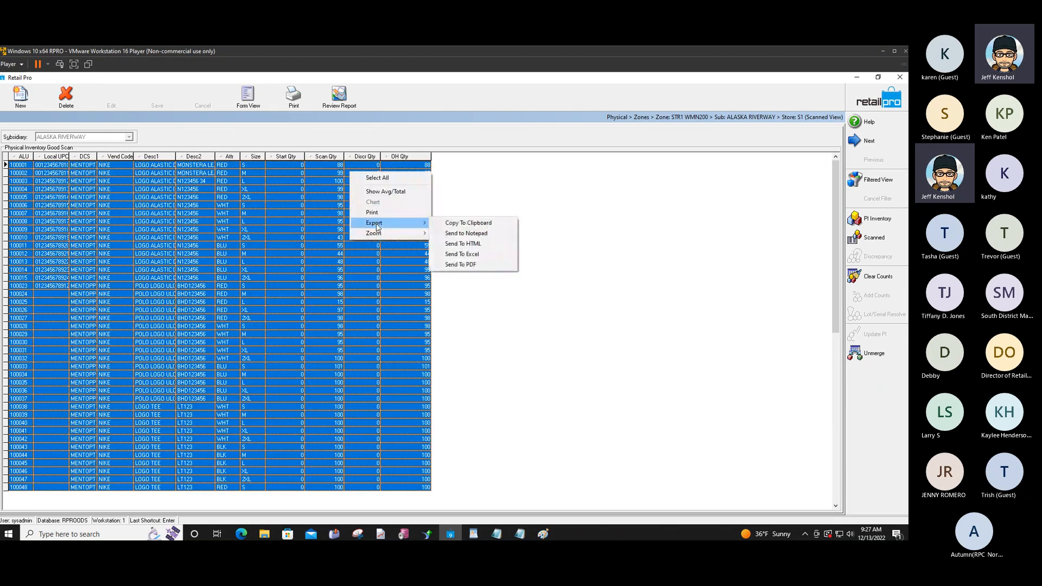
left_click(341, 197)
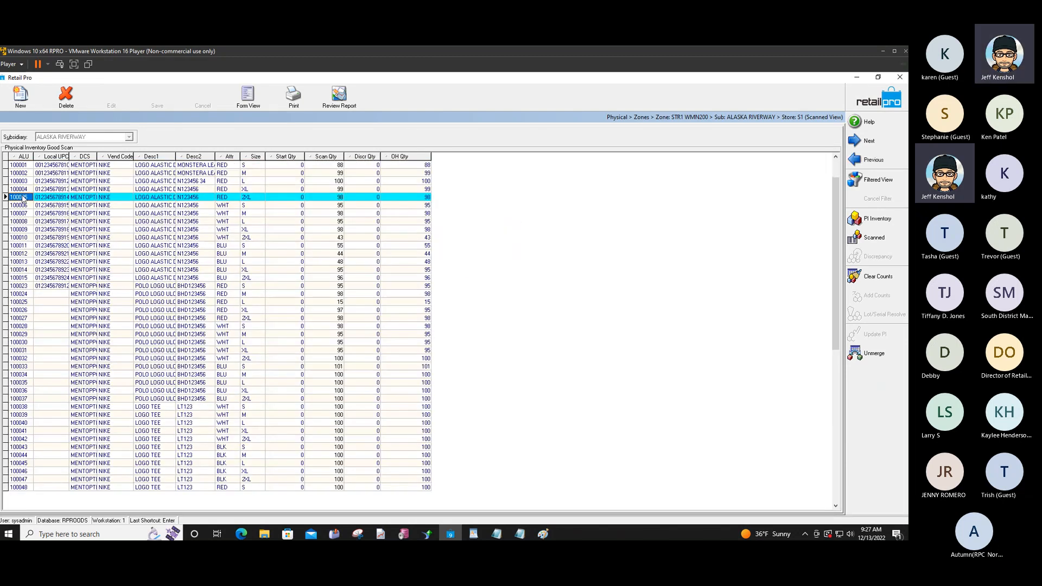
left_click(341, 197)
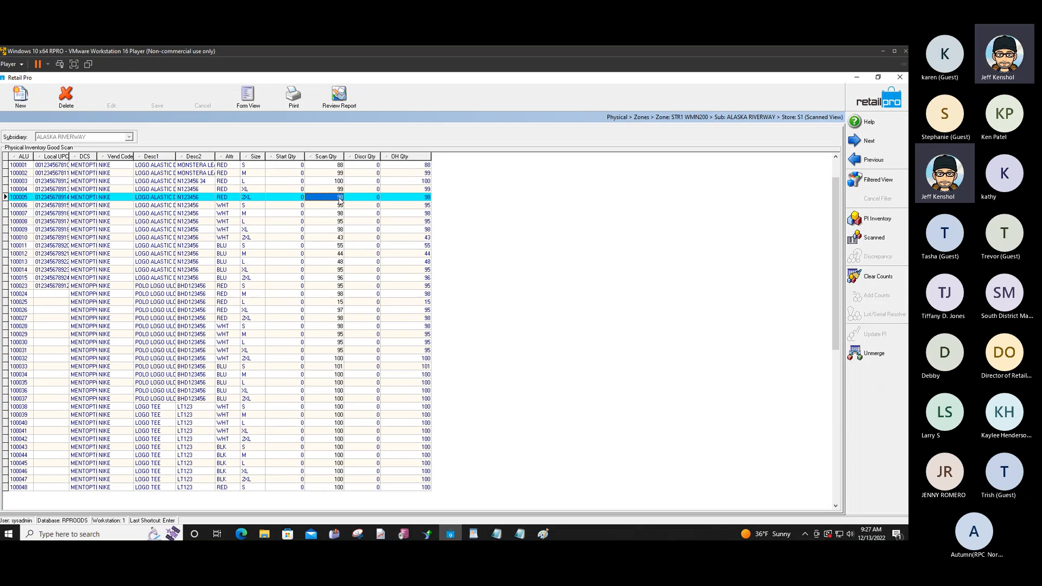
left_click(868, 104)
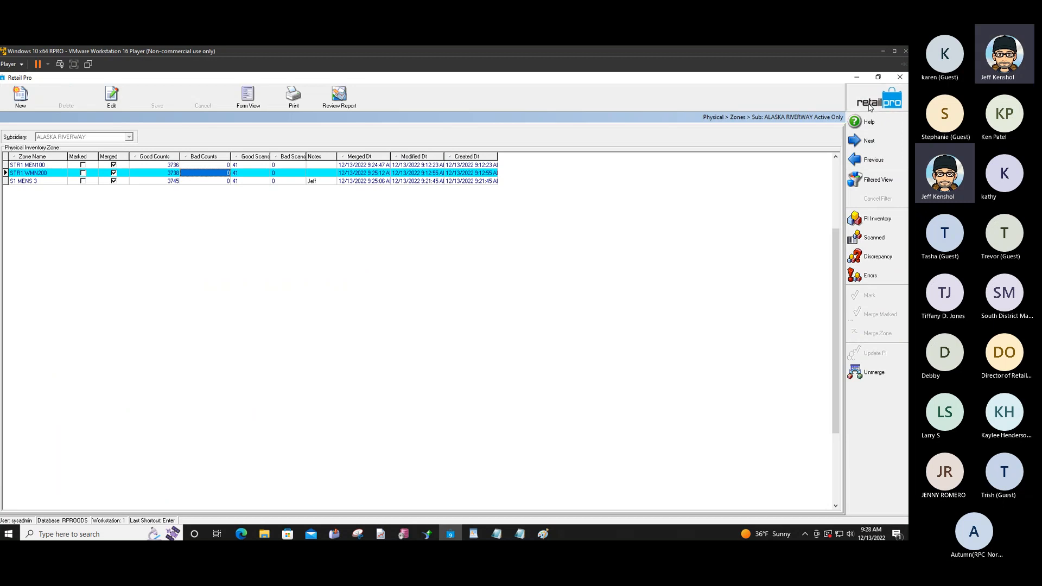
- Leave the zone list for the inventory and open the physical inventory Stores list
left_click(869, 106)
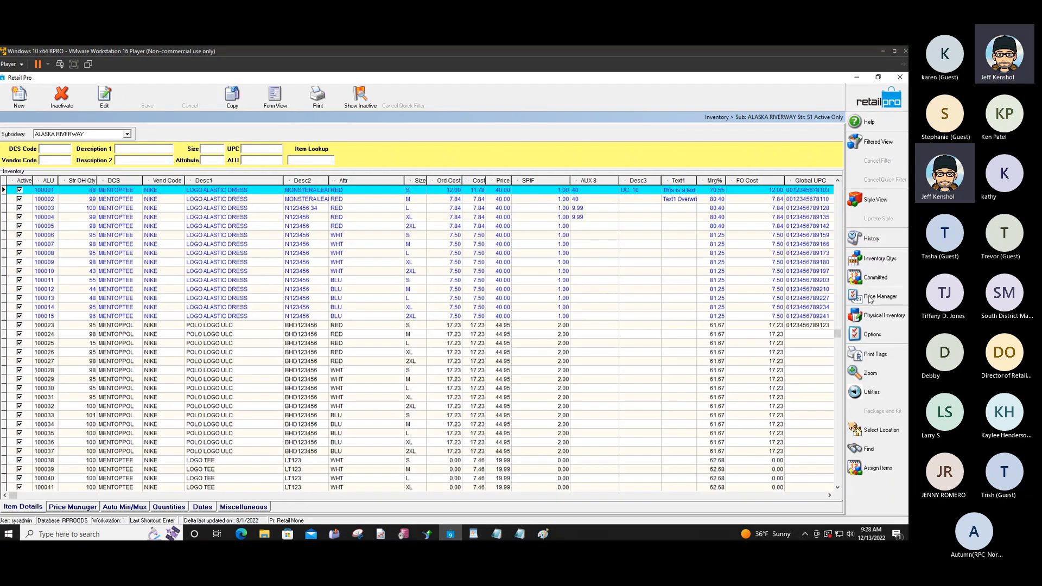
left_click(879, 319)
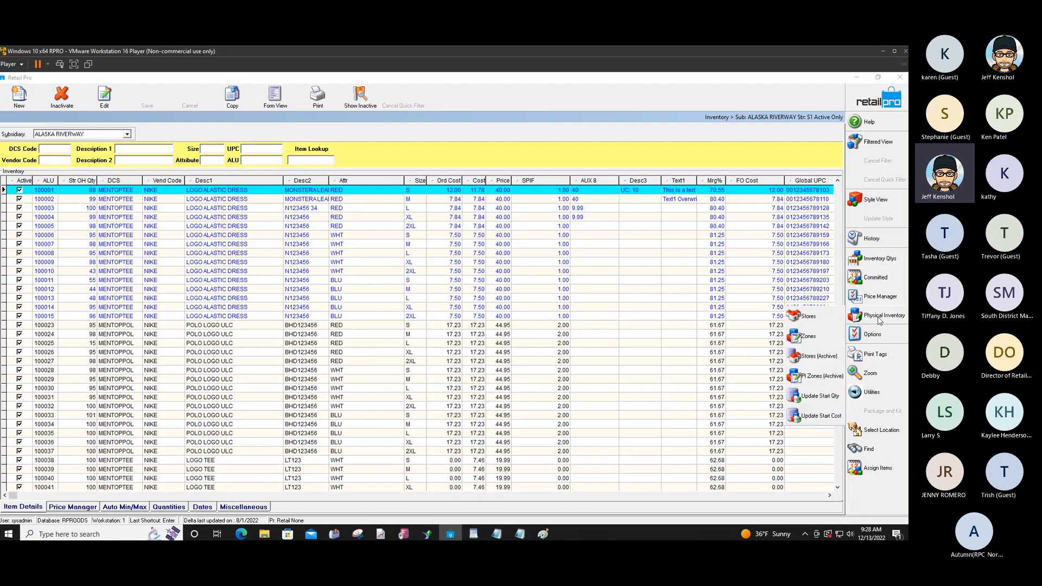
left_click(812, 317)
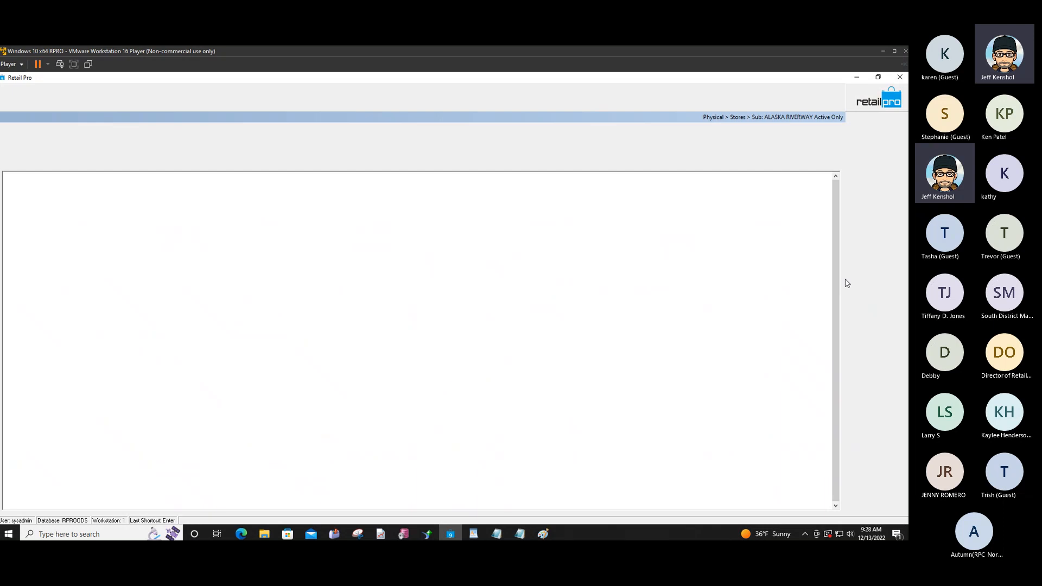
- Open the discrepancy view of the store S1 inventory sheet, examine the start and scanned quantities, and return to the Stores list
left_click(868, 259)
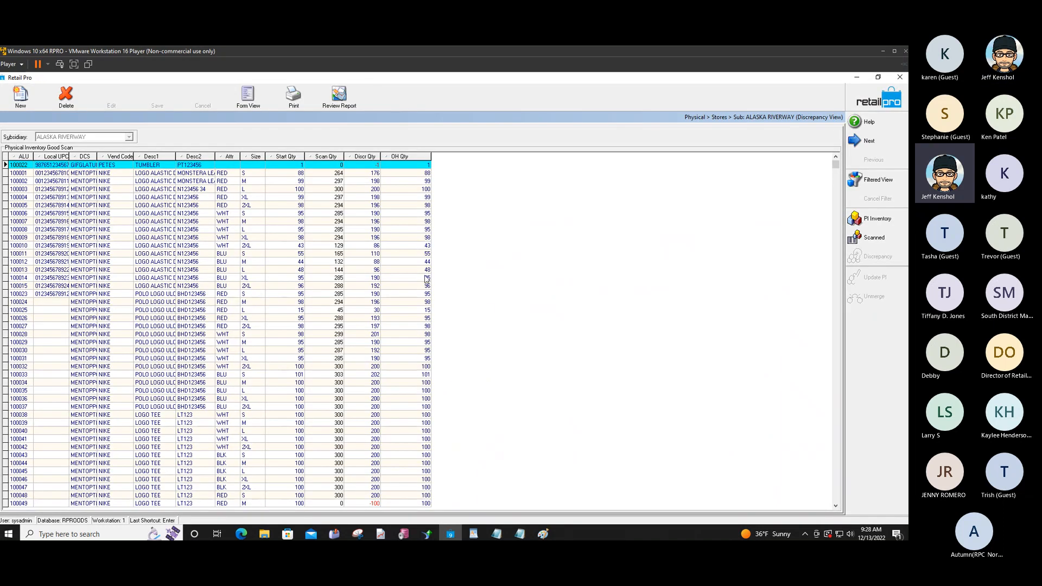
left_click(299, 188)
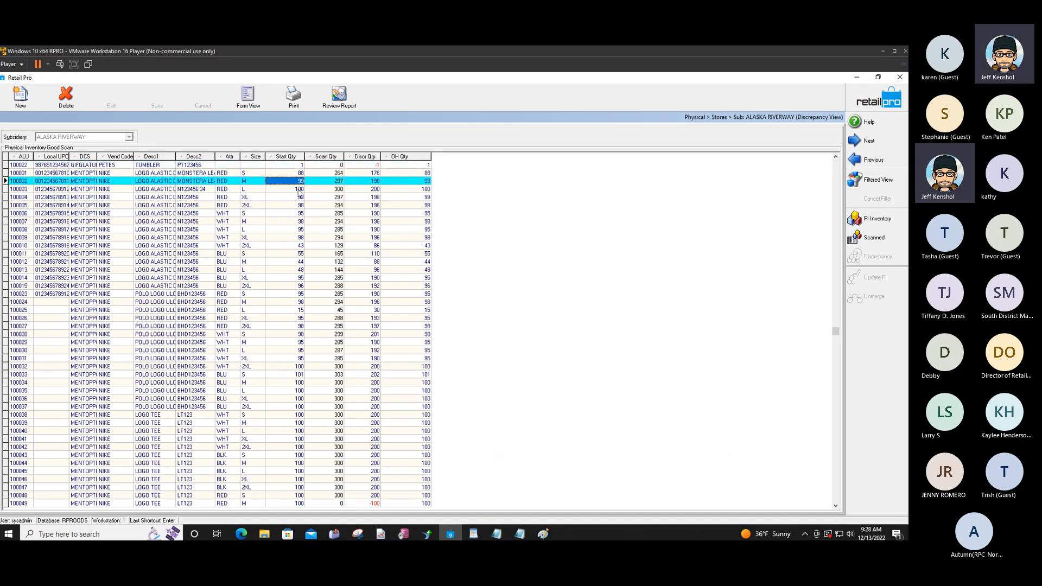
left_click(340, 190)
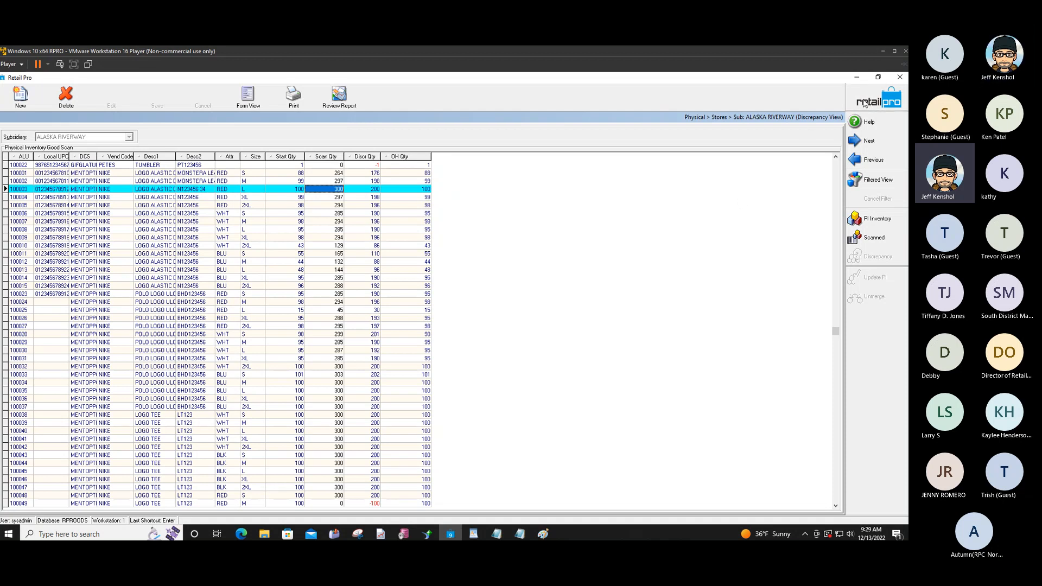
left_click(863, 104)
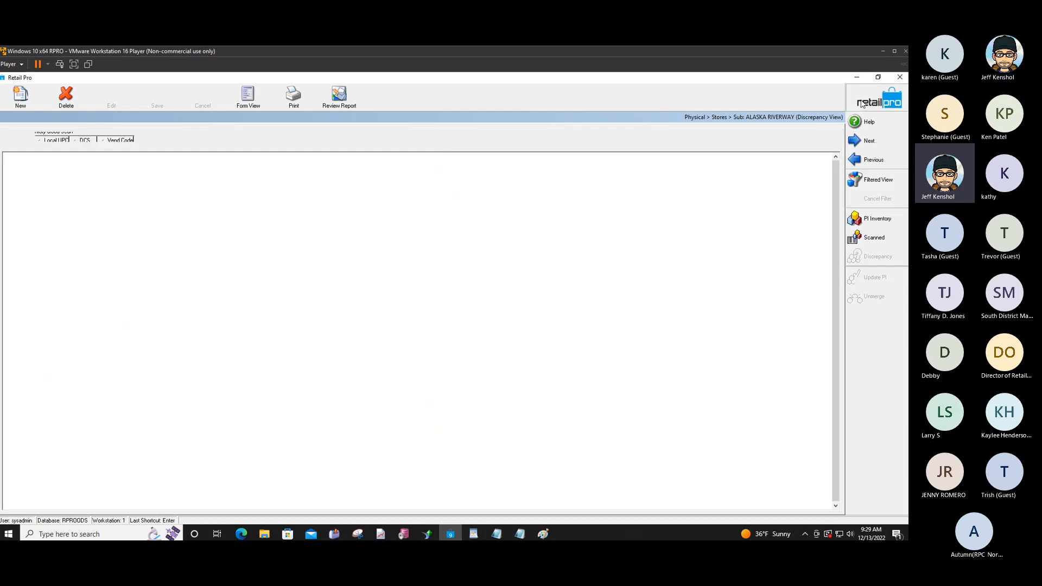
- Switch to the process notes in Notepad and highlight the Count line about locating, resolving and re-entering errors
left_click(520, 534)
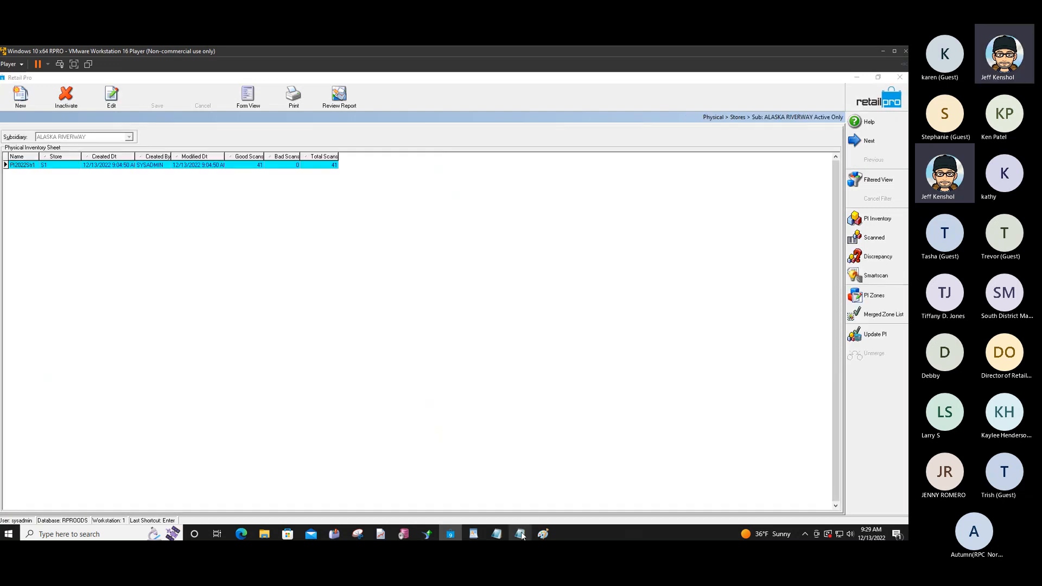
left_click(518, 535)
left_click(496, 534)
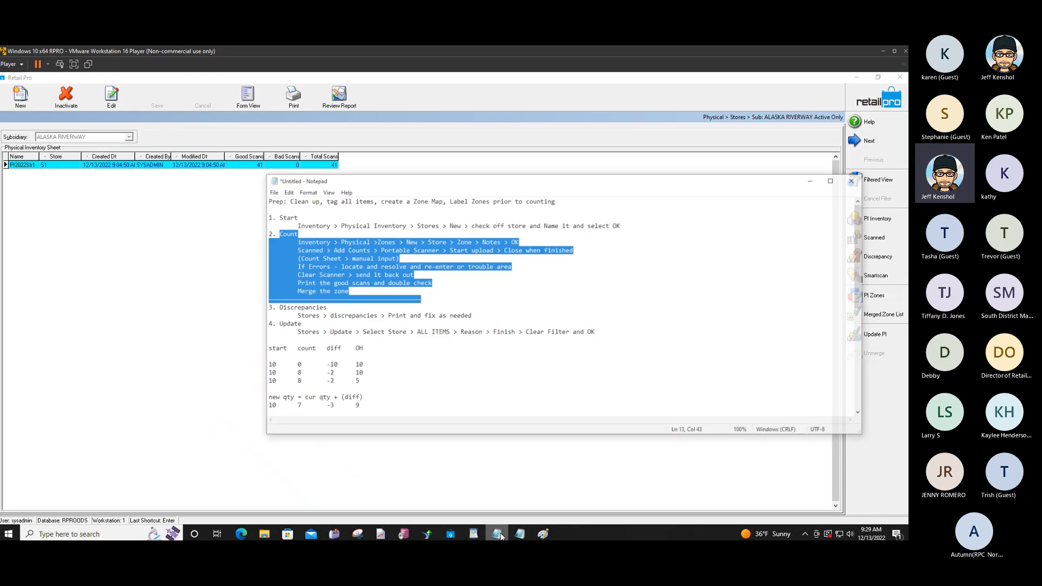
left_click(482, 287)
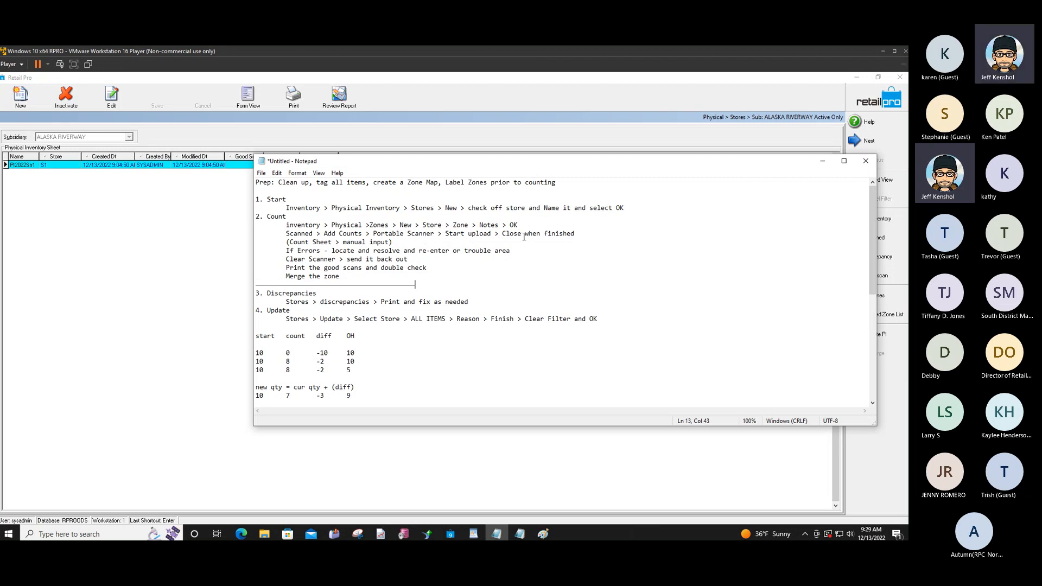
left_click_drag(289, 250, 510, 254)
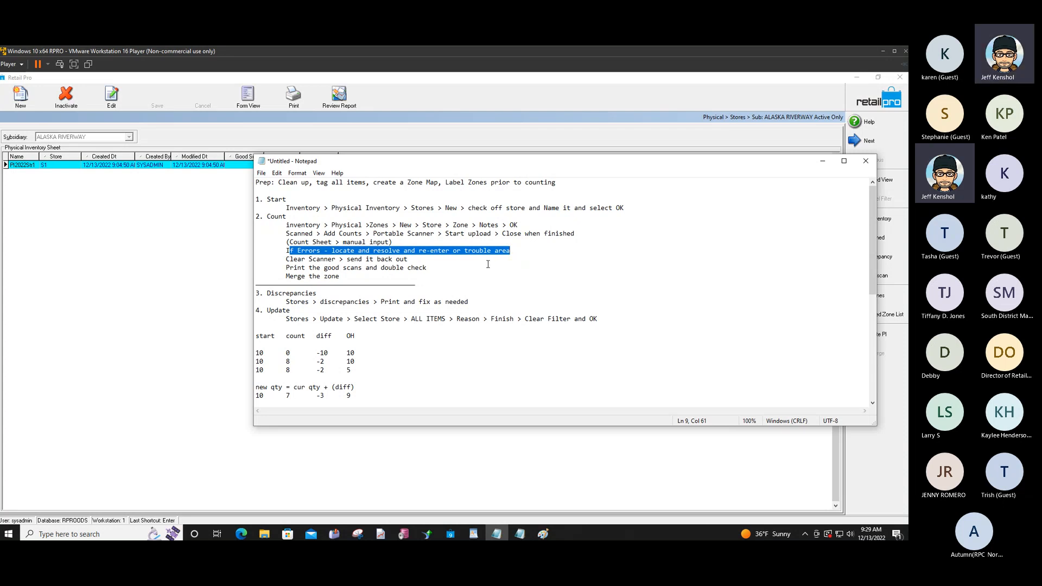
- Highlight the notes on clearing the scanner, printing the good scans and merging the zone, down to the divider line
left_click_drag(336, 260, 285, 260)
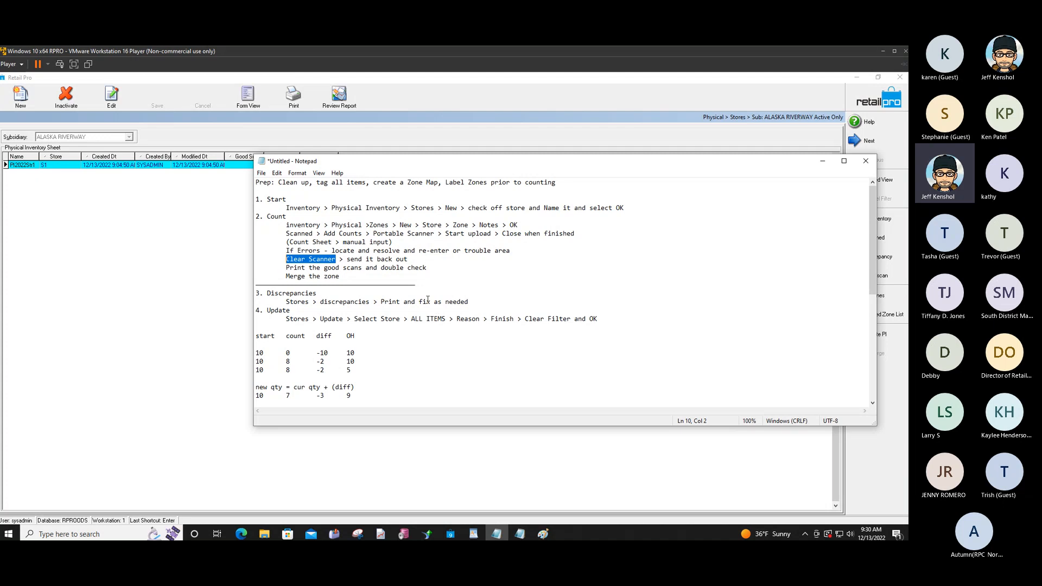
left_click_drag(286, 268, 426, 268)
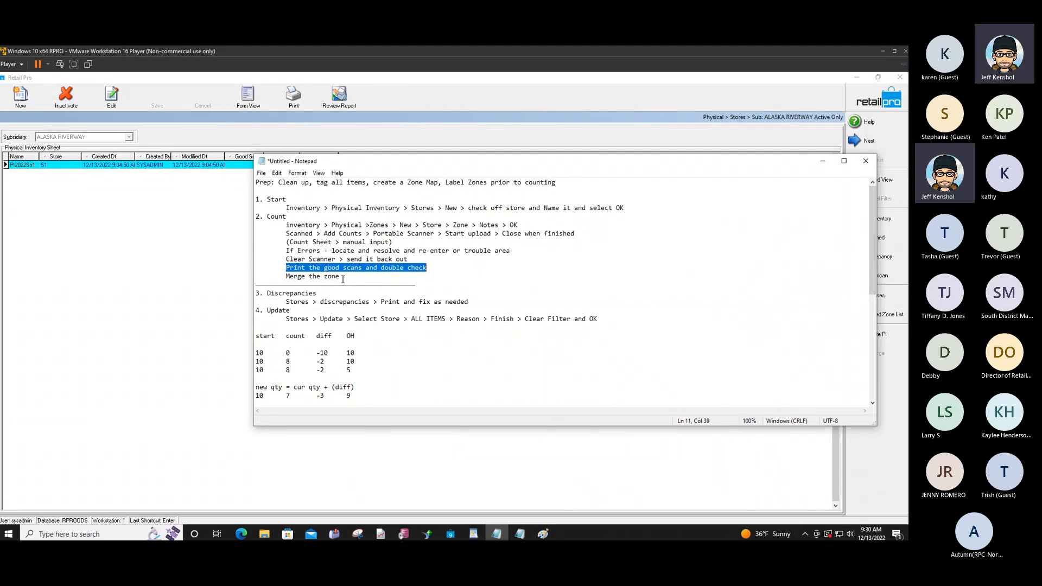
left_click_drag(340, 276, 281, 274)
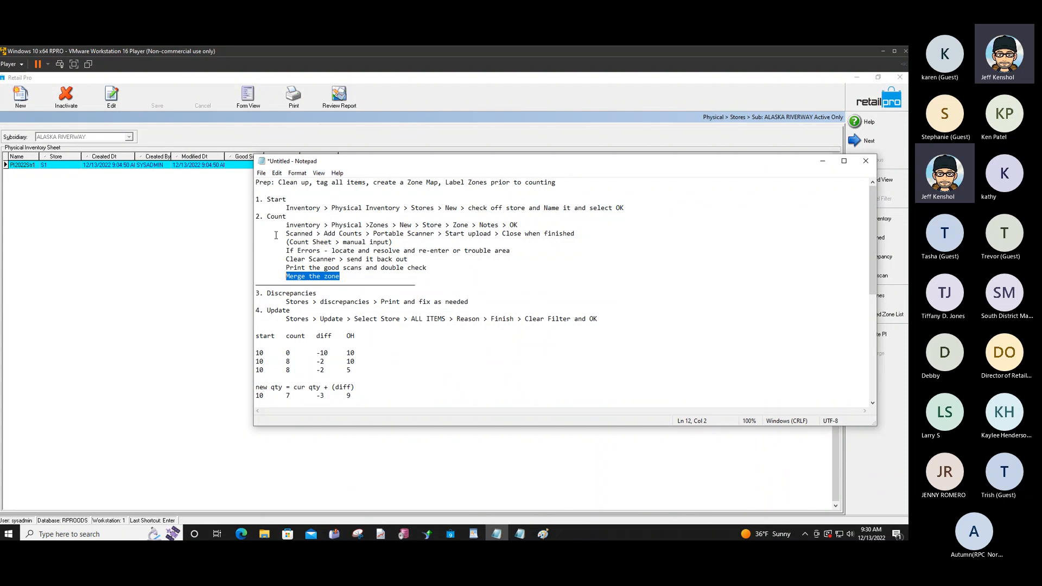
left_click_drag(422, 286, 247, 292)
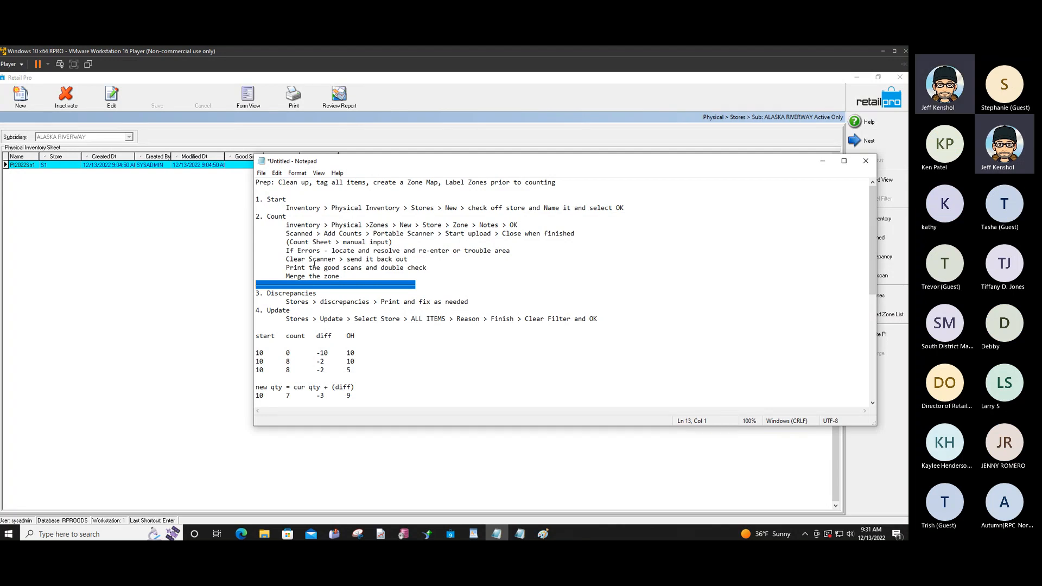
left_click_drag(415, 284, 254, 285)
- Review the sample start, count, diff and OH quantities and the new qty formula in the notes
left_click_drag(375, 351, 253, 353)
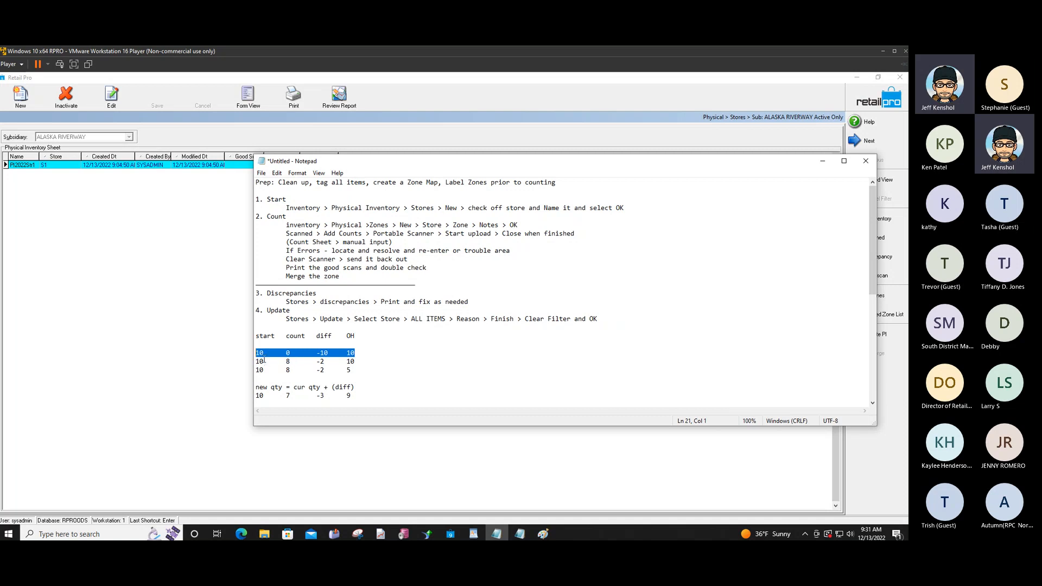
mouse_move(291, 353)
left_mouse_down()
mouse_move(280, 351)
mouse_move(285, 361)
left_mouse_up()
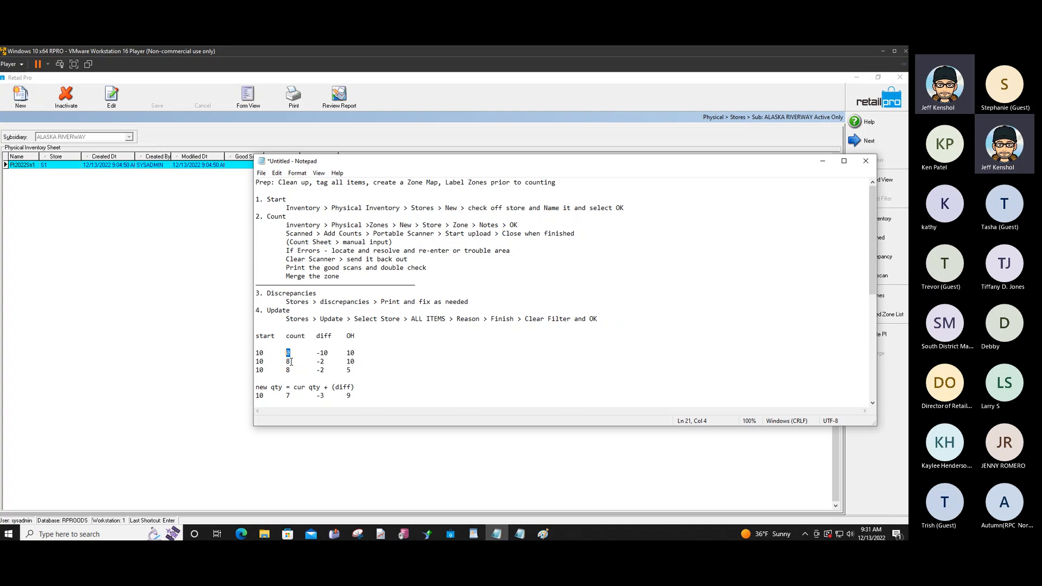
left_click_drag(326, 361, 208, 383)
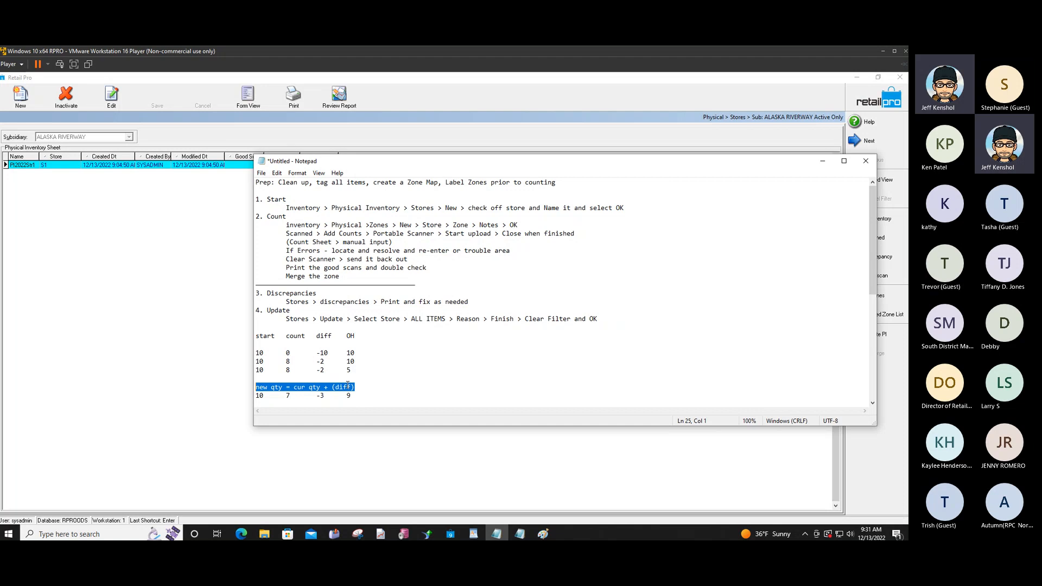
left_click(358, 361)
left_click_drag(358, 361, 284, 362)
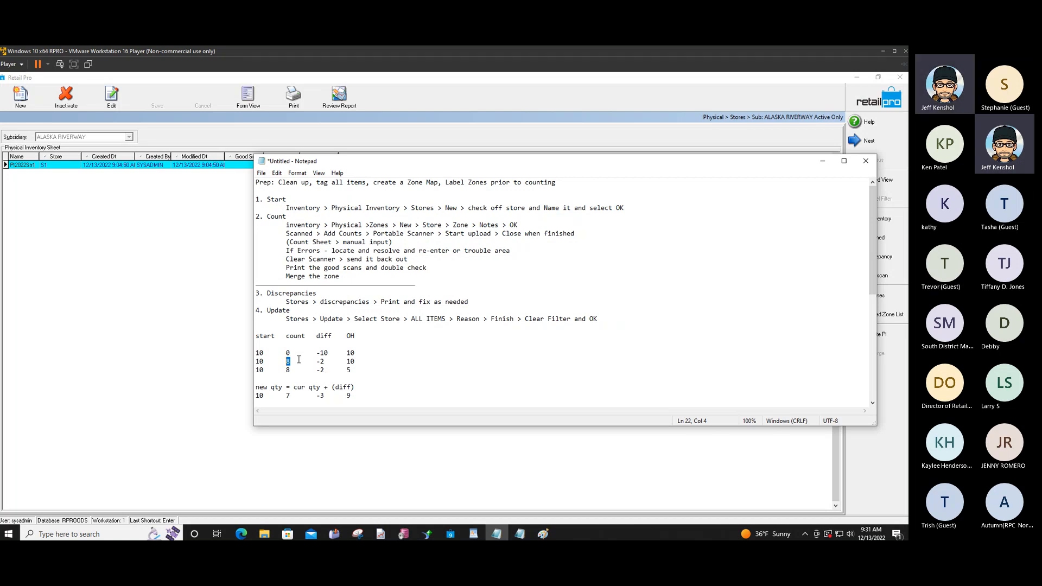
left_click_drag(360, 372, 346, 374)
double_click(288, 396)
mouse_move(326, 397)
left_mouse_down()
mouse_move(317, 397)
mouse_move(346, 397)
left_mouse_up()
left_click_drag(289, 201, 255, 216)
left_click_drag(353, 371, 340, 370)
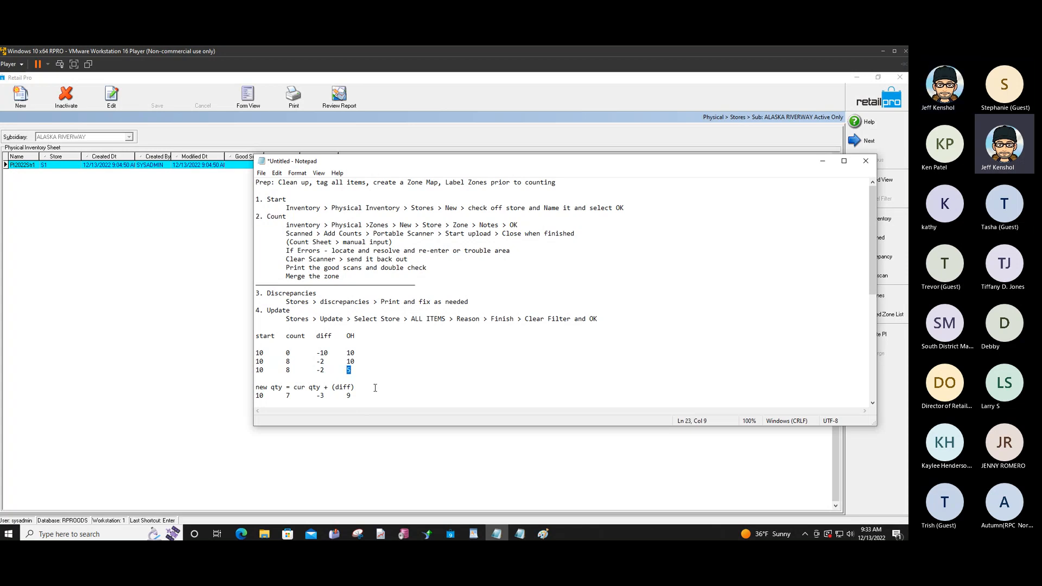
- Highlight the Discrepancies heading in the notes, switch to Retail Pro and view the discrepancy list of store S1's physical inventory sheet
left_click_drag(317, 294, 245, 285)
left_click(185, 181)
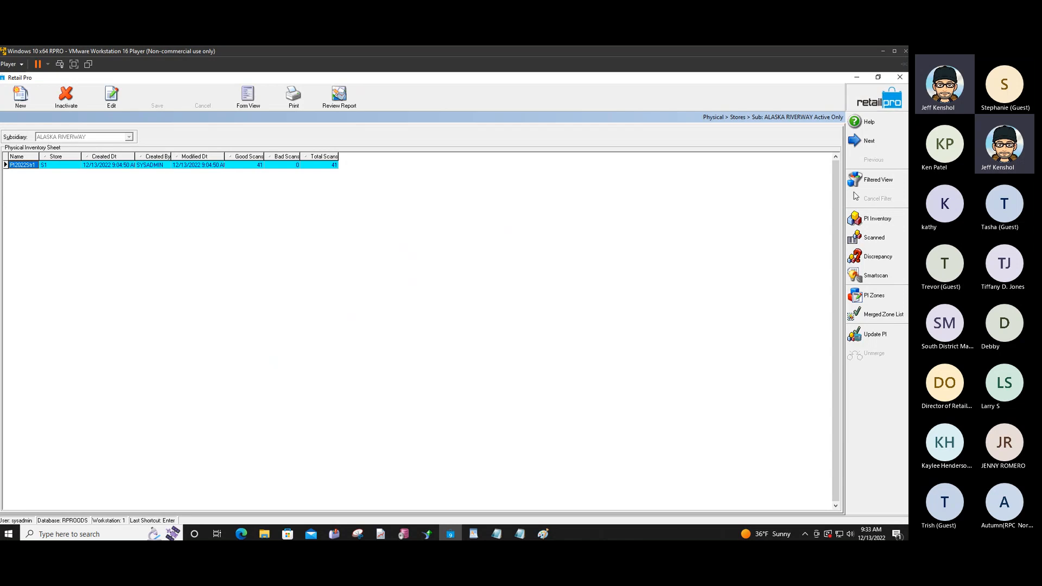
left_click(854, 219)
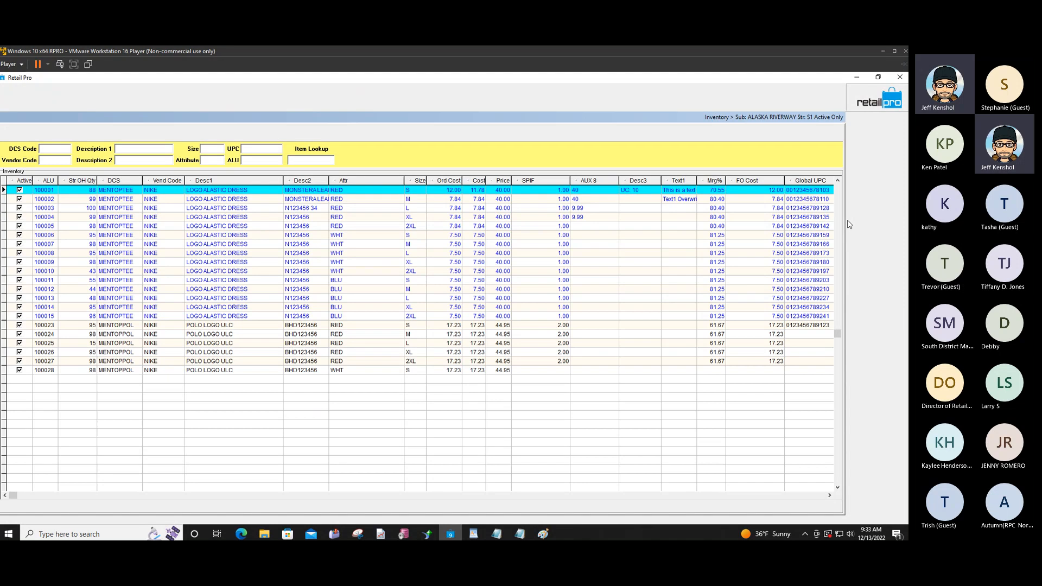
left_click(879, 320)
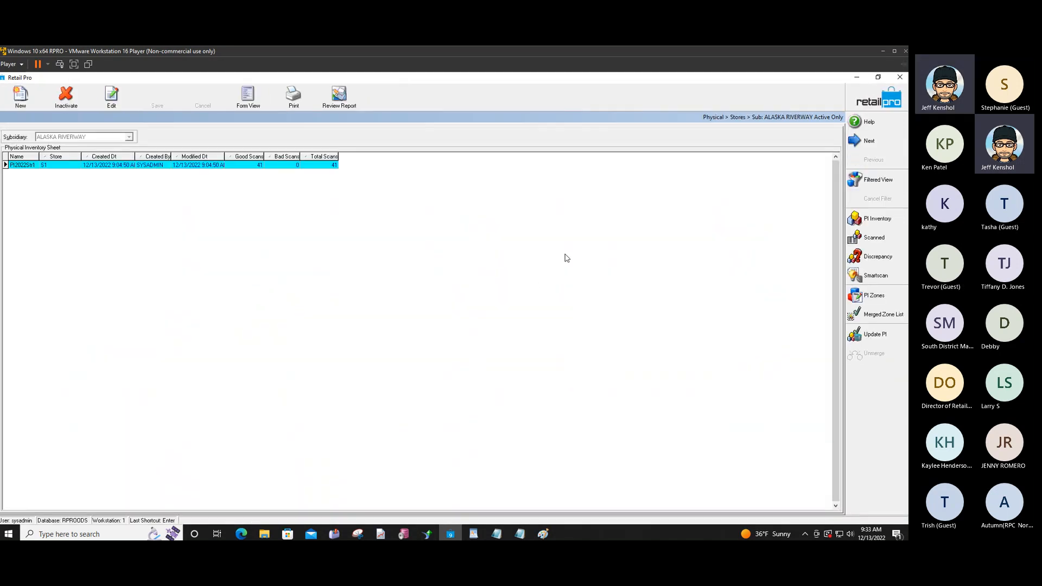
left_click(868, 258)
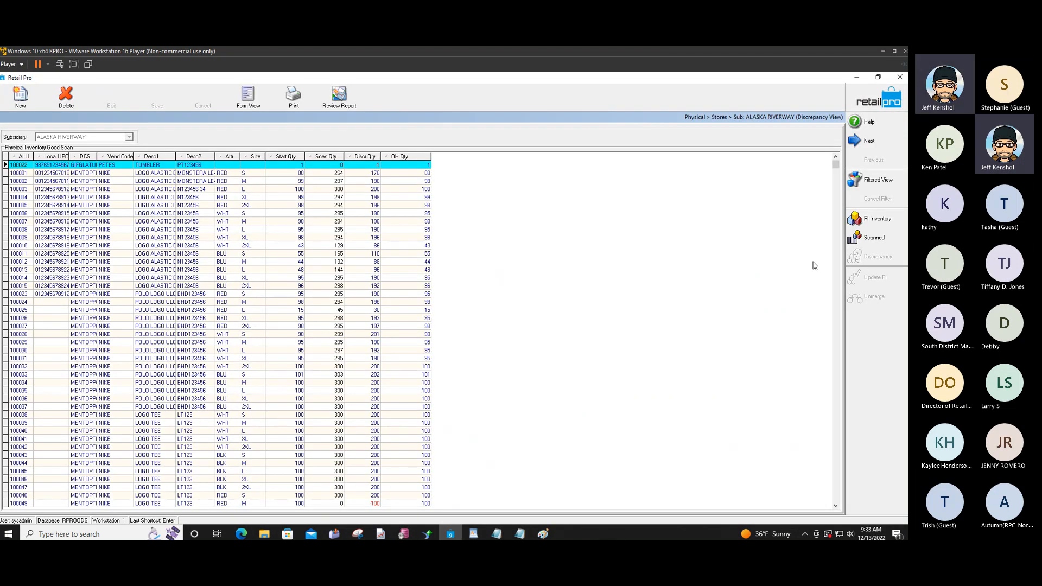
left_click(889, 107)
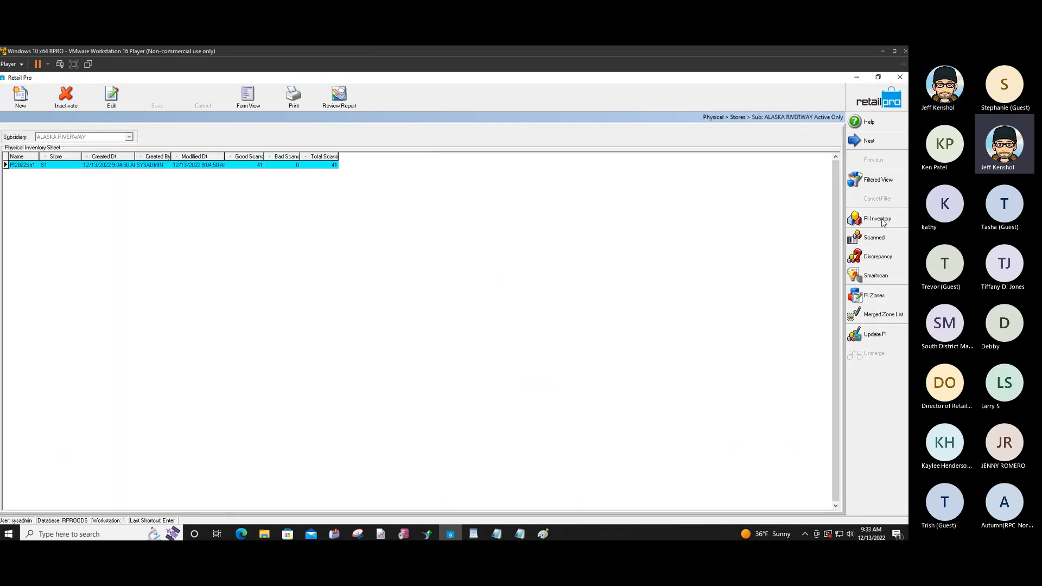
- Open the sheet's PI Inventory list and examine the start, scan, discrepancy and on-hand quantities of its items
left_click(881, 220)
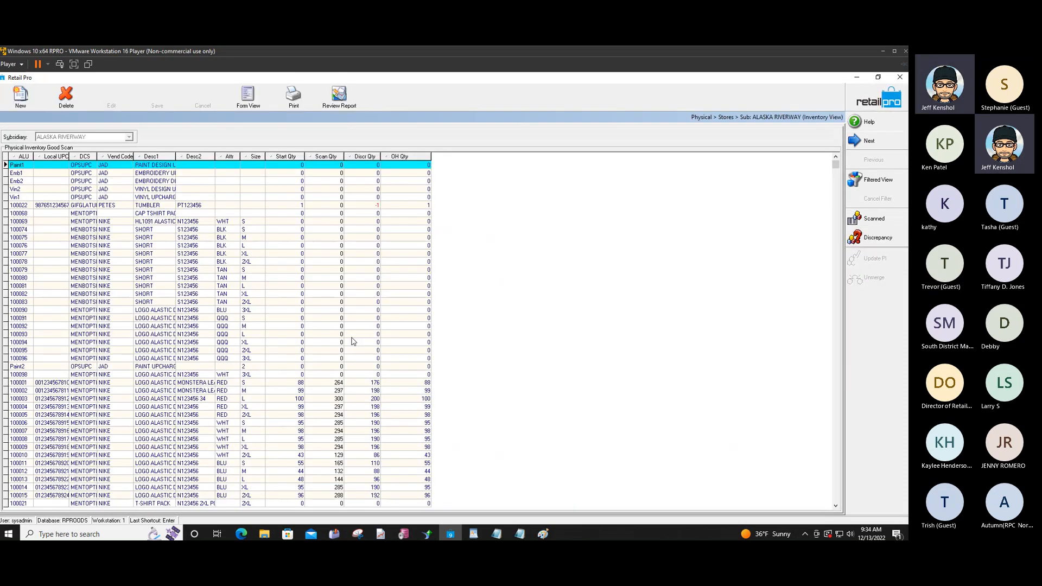
left_click(294, 304)
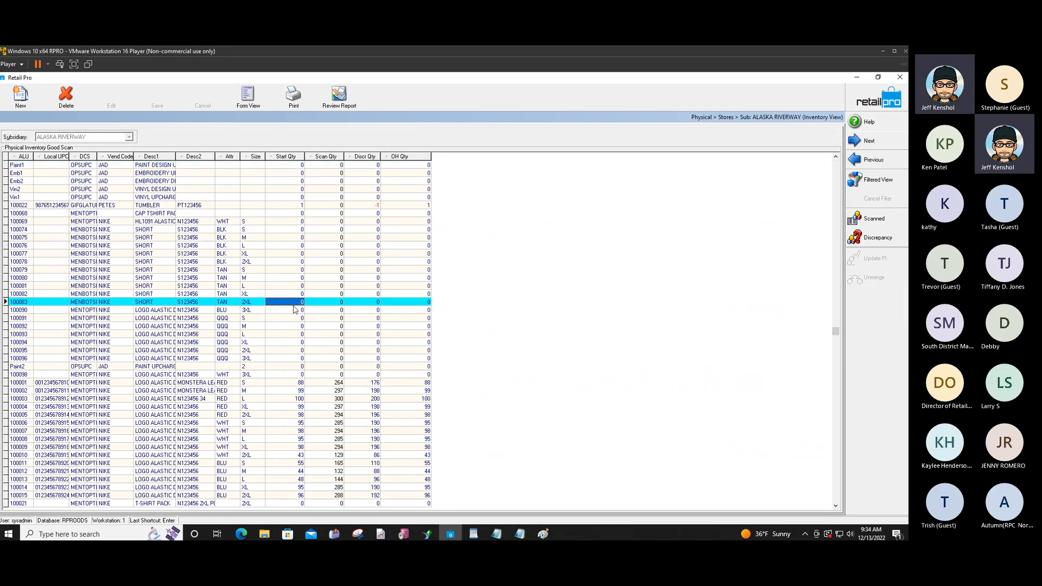
left_click(328, 310)
left_click(370, 310)
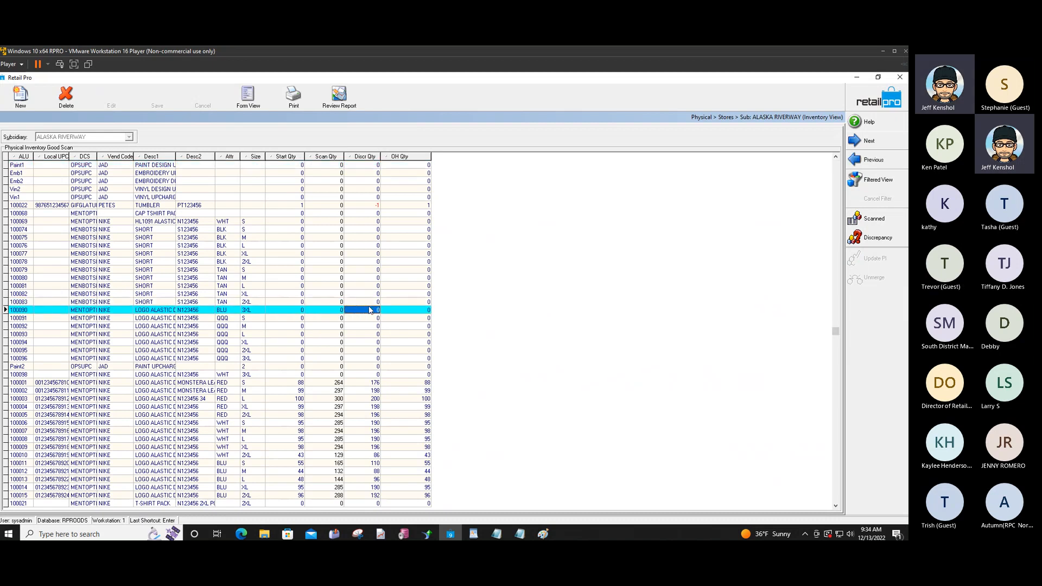
left_click(423, 310)
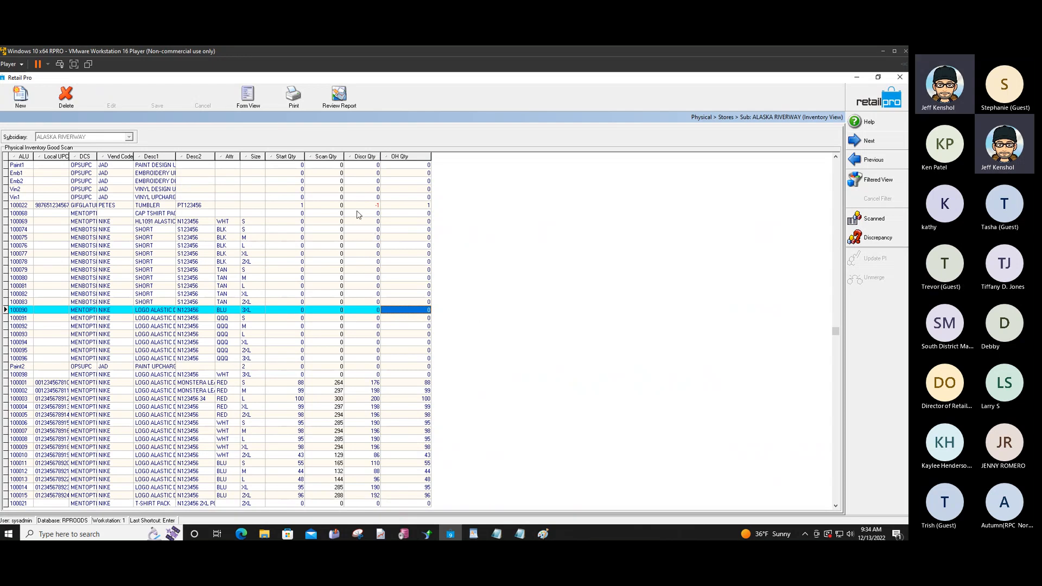
left_click(341, 205)
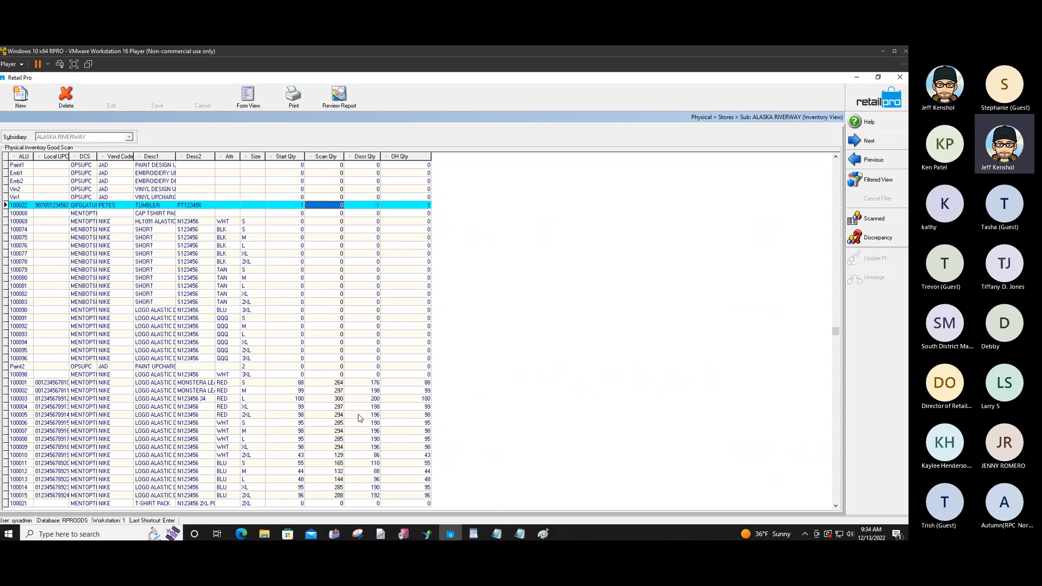
left_click(339, 416)
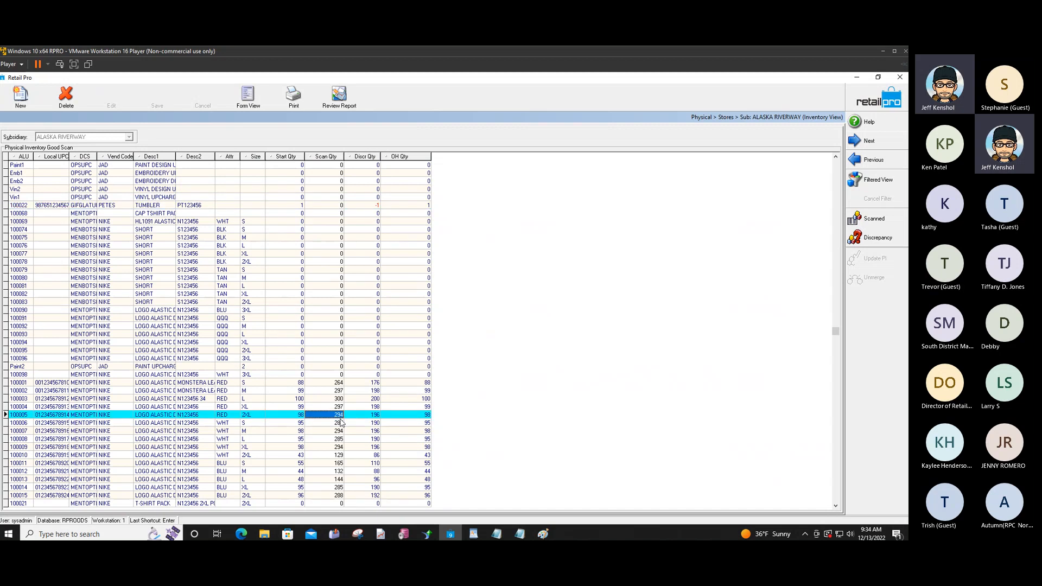
left_click(342, 423)
left_click(341, 455)
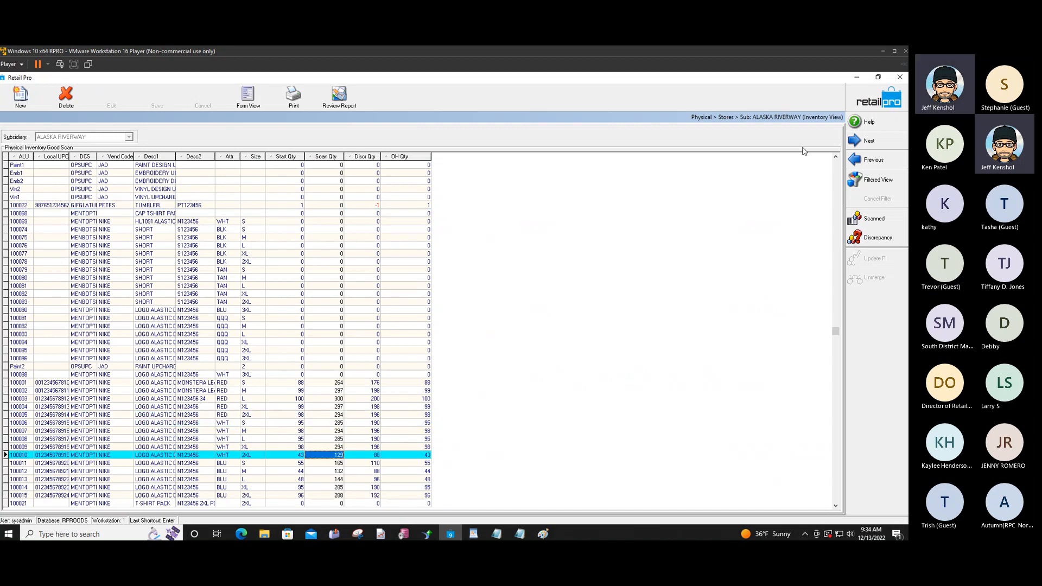
- Return to the sheet's discrepancy list and preview the BHD PI Dept by Item document for it
left_click(871, 160)
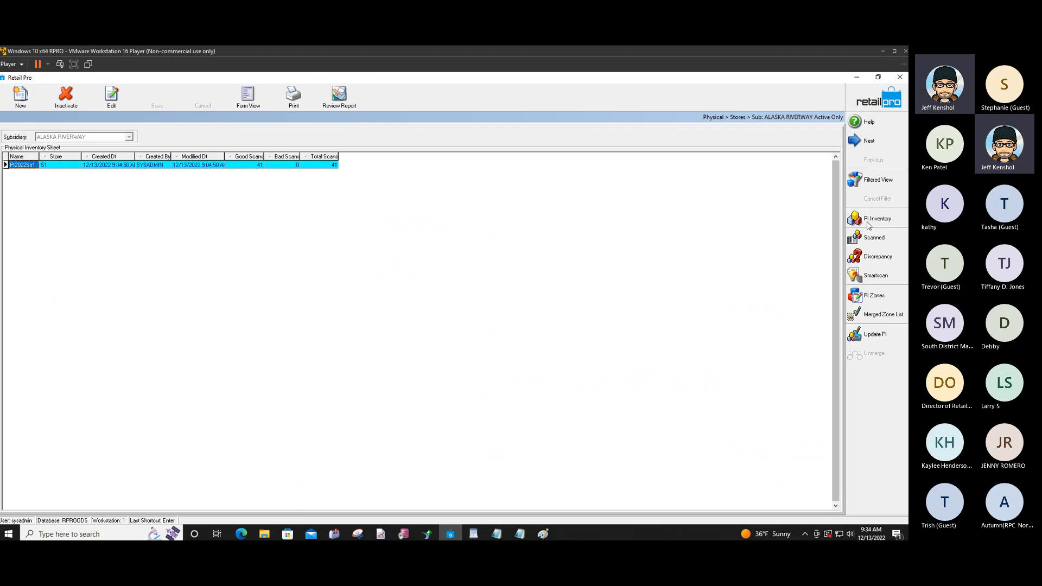
left_click(877, 256)
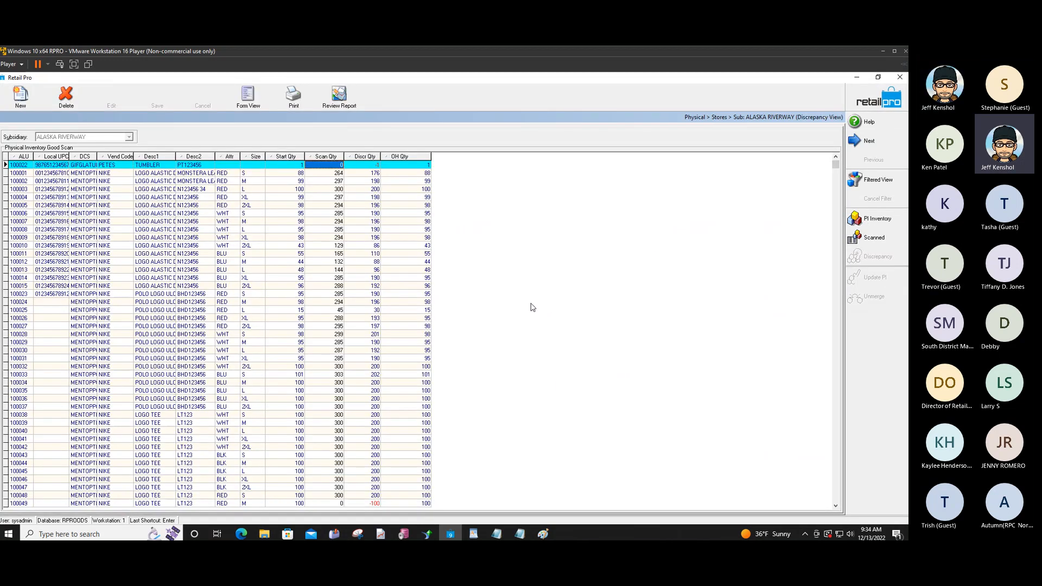
left_click(293, 97)
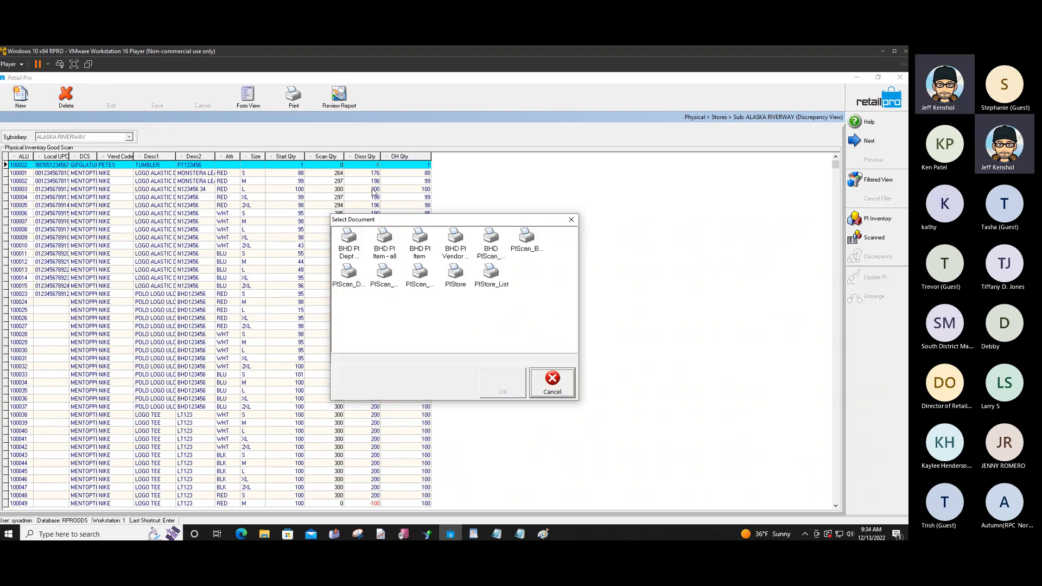
left_click(356, 253)
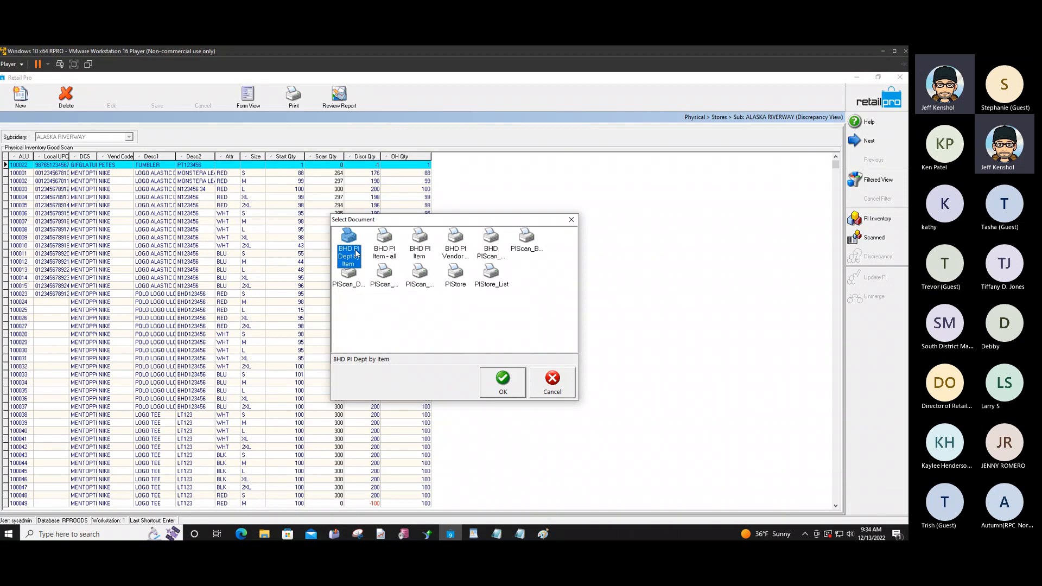
left_click(455, 249)
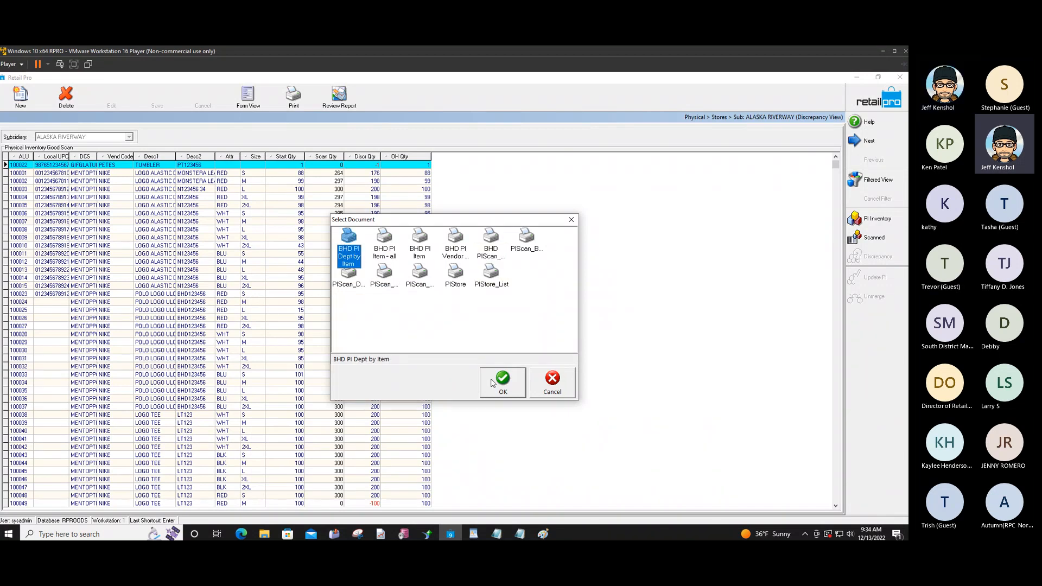
left_click(501, 391)
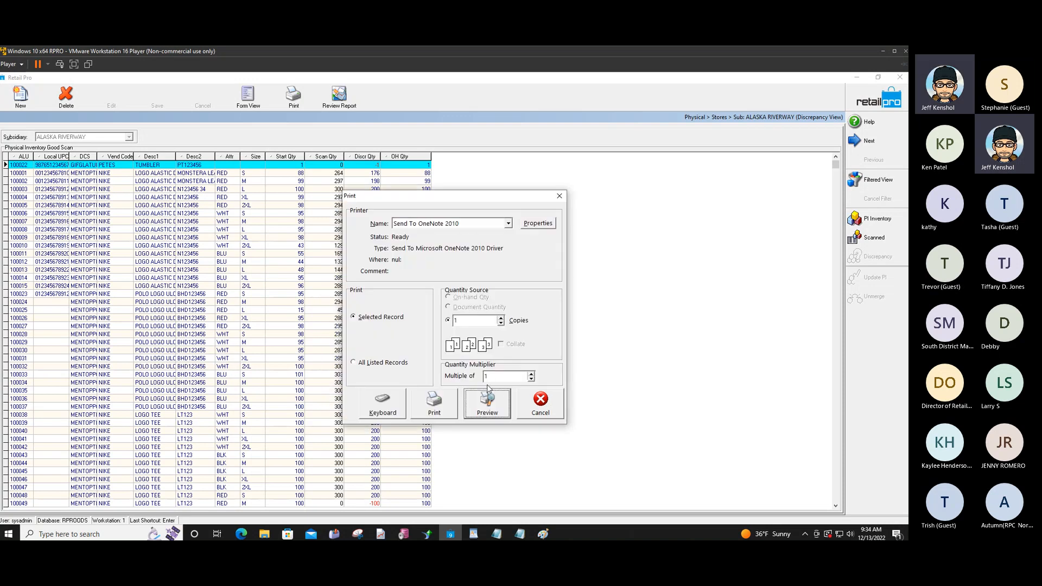
left_click(494, 411)
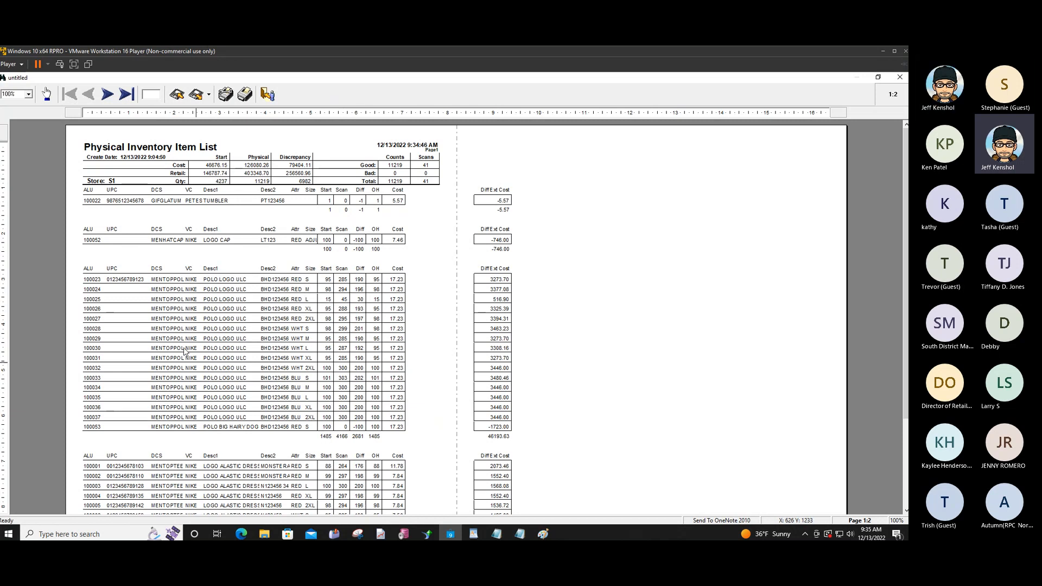
- Examine the item quantities and cost differences in the Physical Inventory Item List preview, and close it without saving
scroll(325, 313, "down", 1)
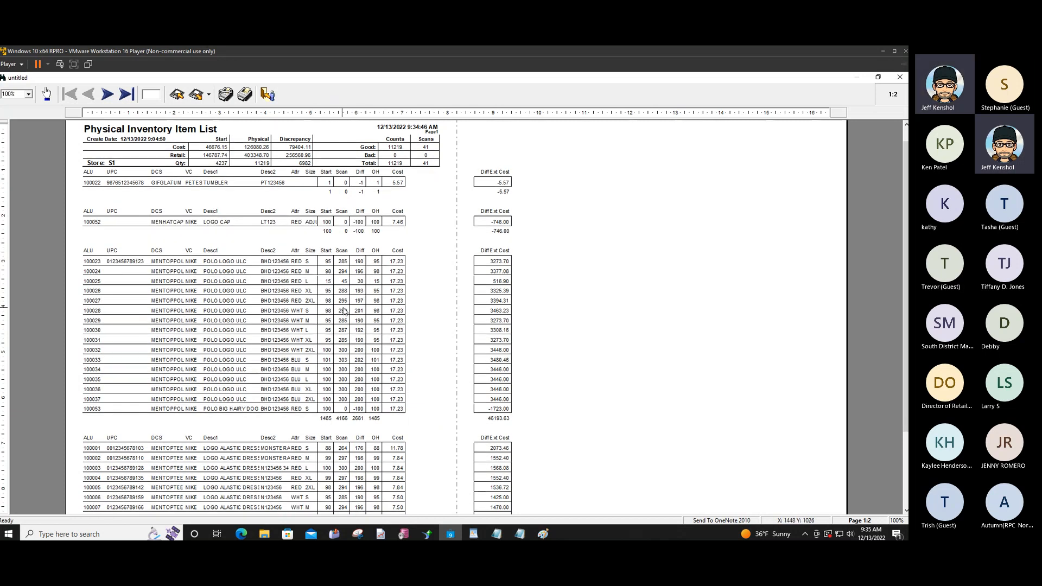
scroll(388, 304, "down", 2)
scroll(393, 301, "down", 2)
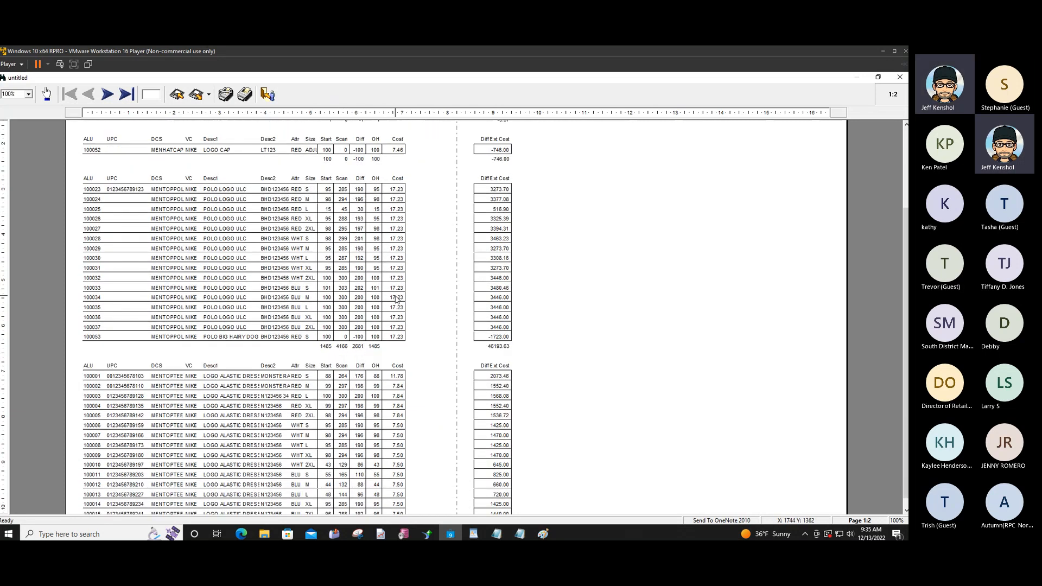
scroll(393, 300, "down", 2)
scroll(393, 298, "up", 1)
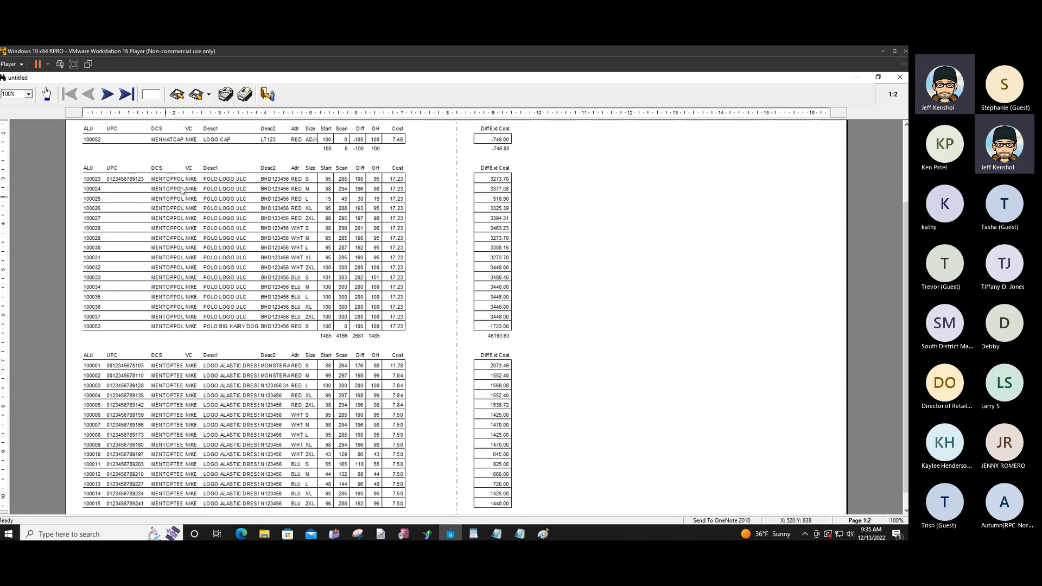
left_click(267, 94)
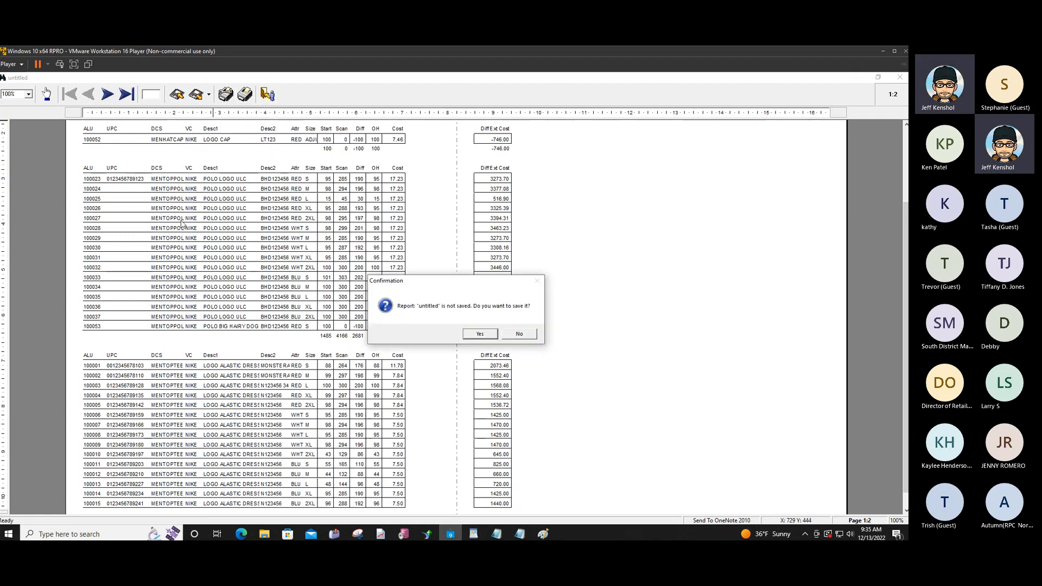
left_click(519, 335)
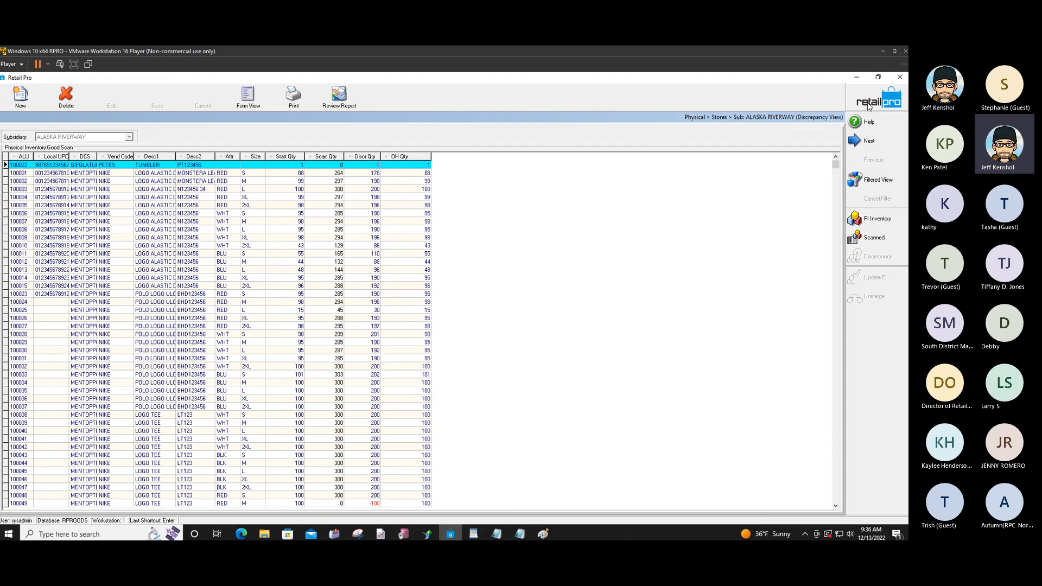
- Set the scanned quantity of item 100010, the white 2XL dress, to 43 in the discrepancy list
left_click(340, 246)
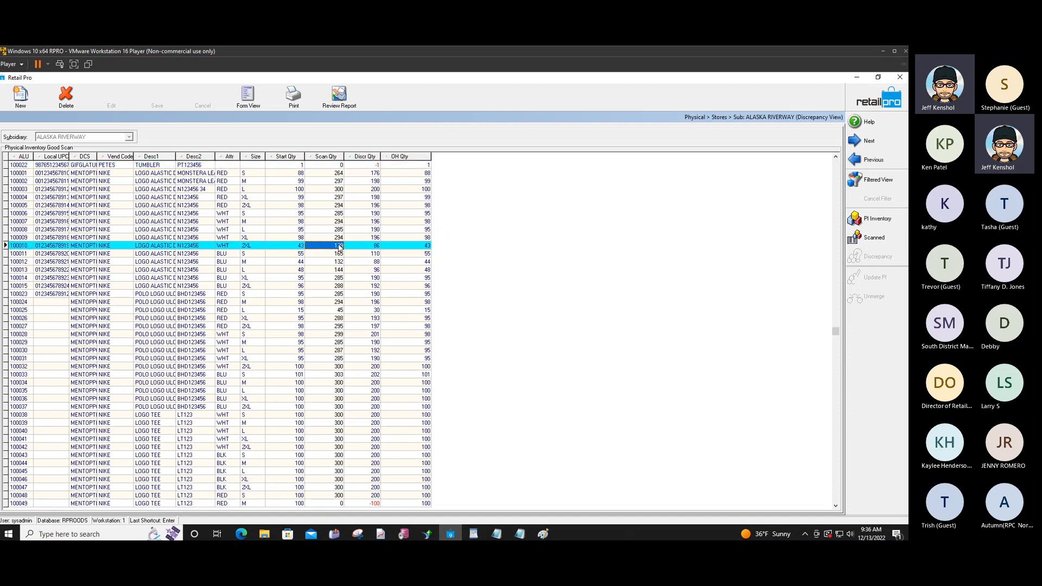
left_click(340, 247)
type("43")
key("Return")
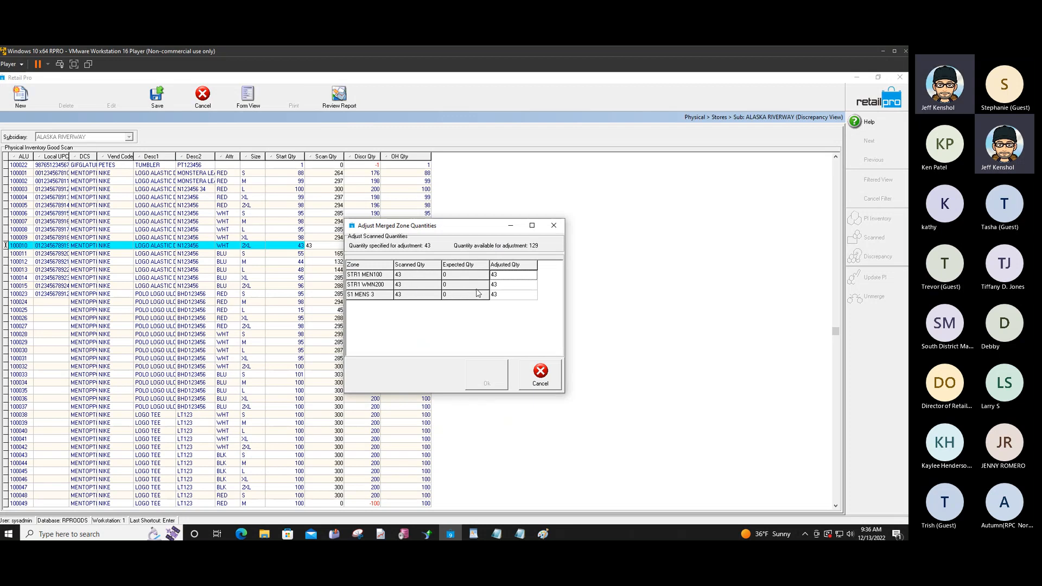
- Adjust the merged zone quantities to 0 for STR1 MEN100 and STR1 WMN200 and 43 for S1 MENS 3, and confirm the adjustment
left_click(508, 277)
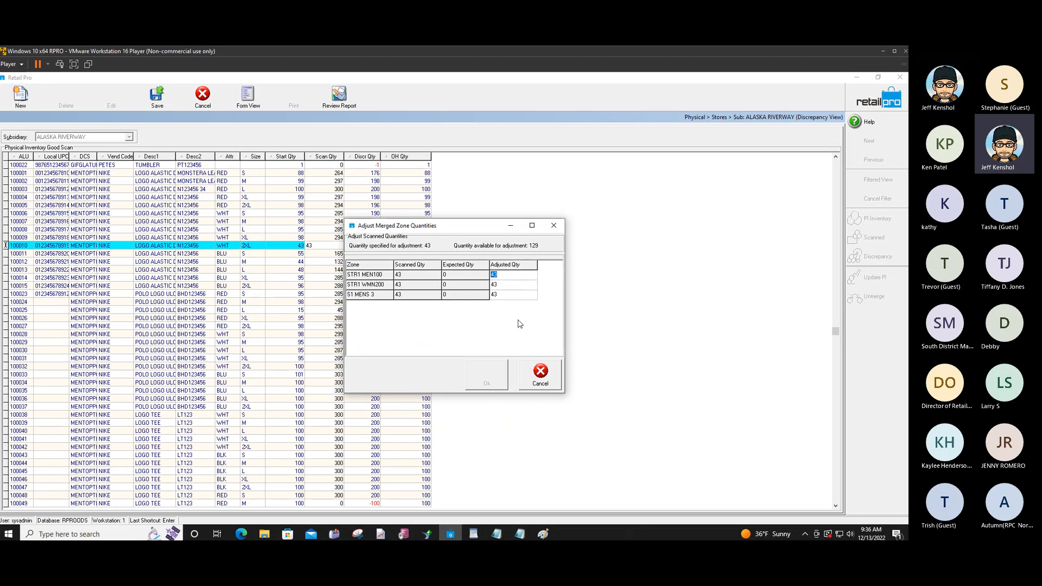
type("0")
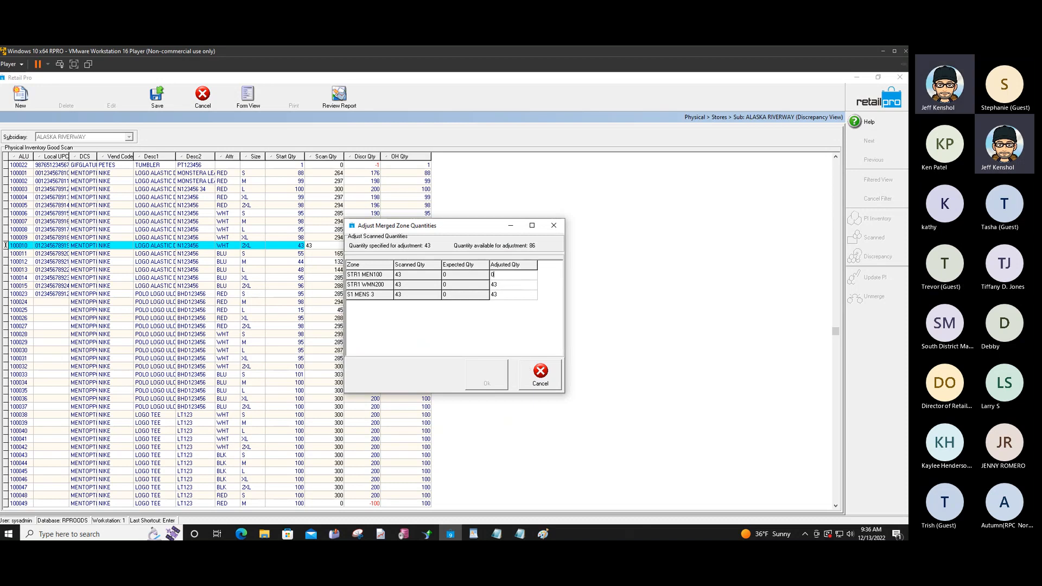
key("Down")
type("0")
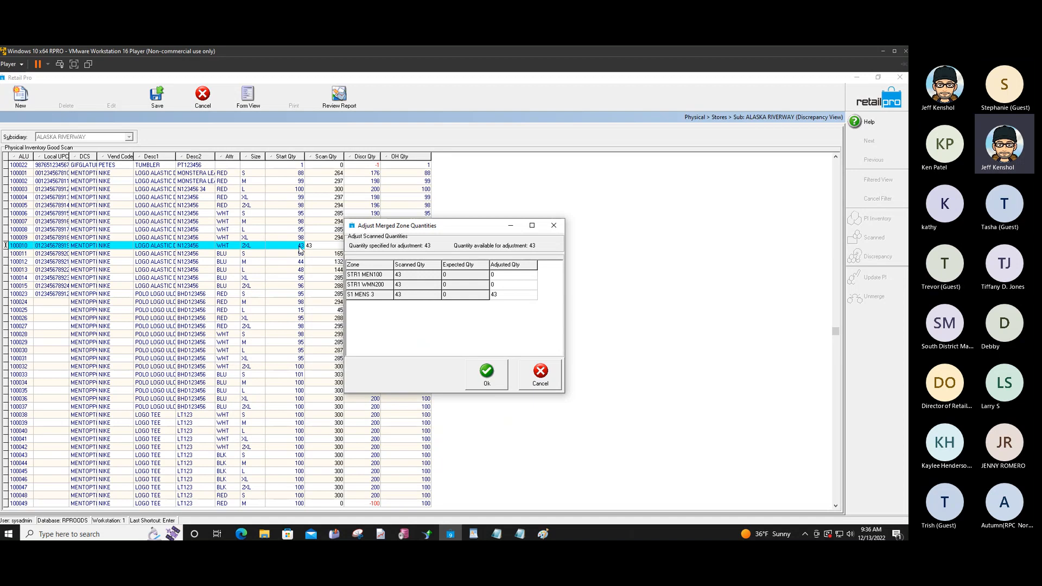
left_click_drag(399, 228, 337, 264)
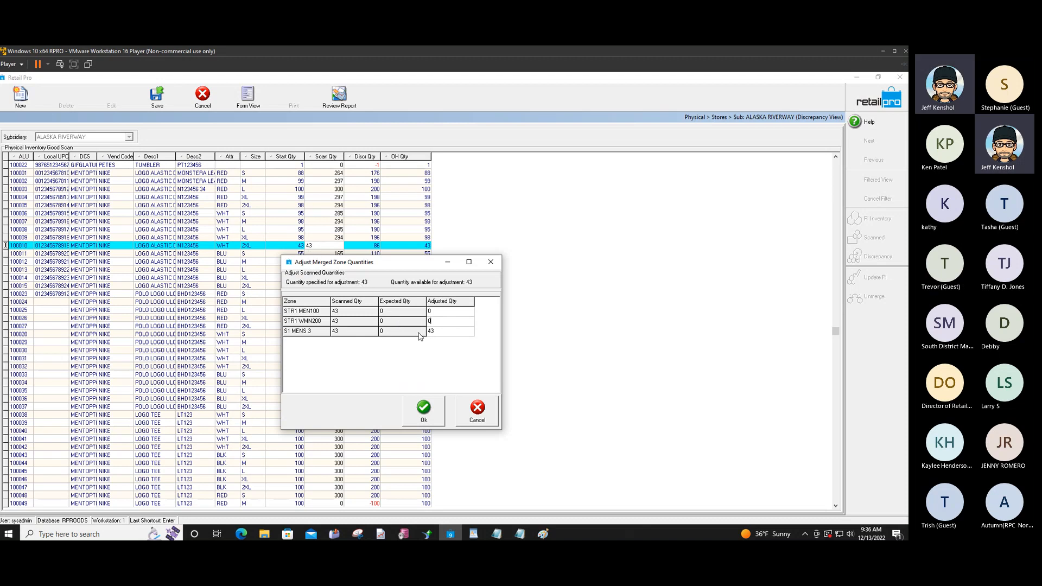
left_click(434, 312)
left_click(431, 322)
left_click(430, 329)
type("43")
key("Return")
left_click(424, 410)
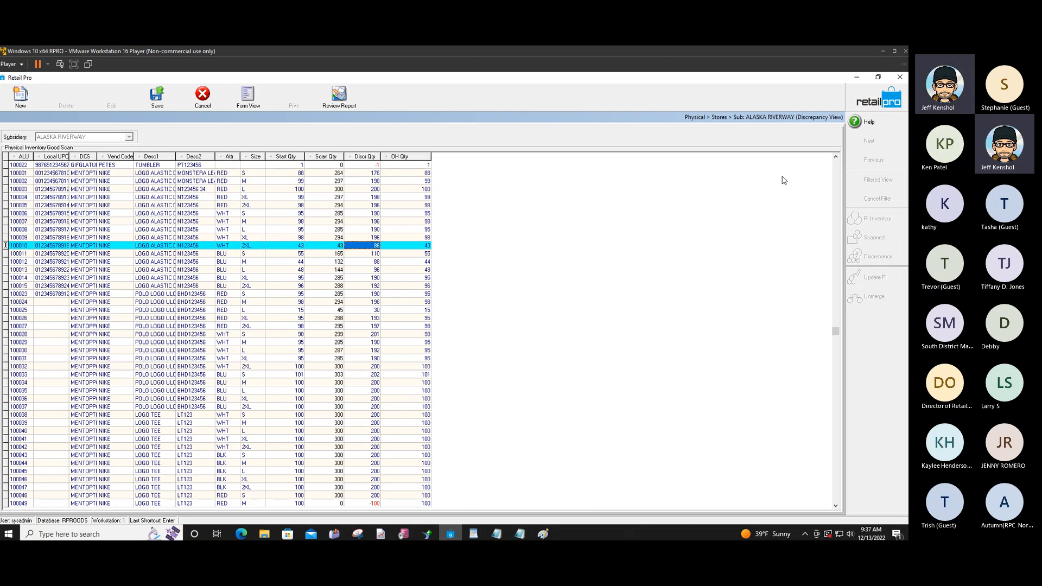
- Leave the store's discrepancy list and open the list of physical inventory zones
left_click(865, 101)
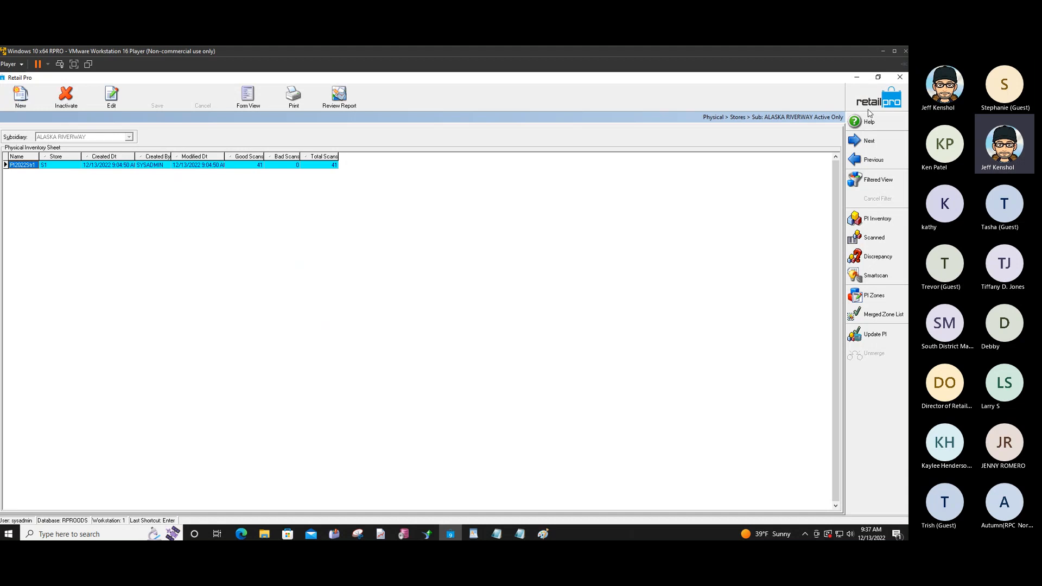
left_click(864, 163)
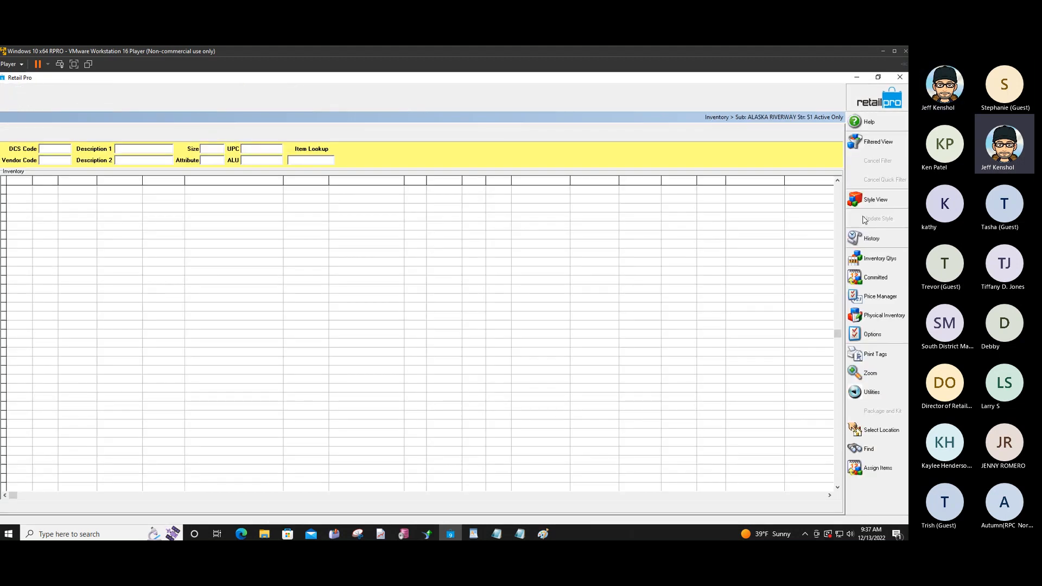
left_click(871, 316)
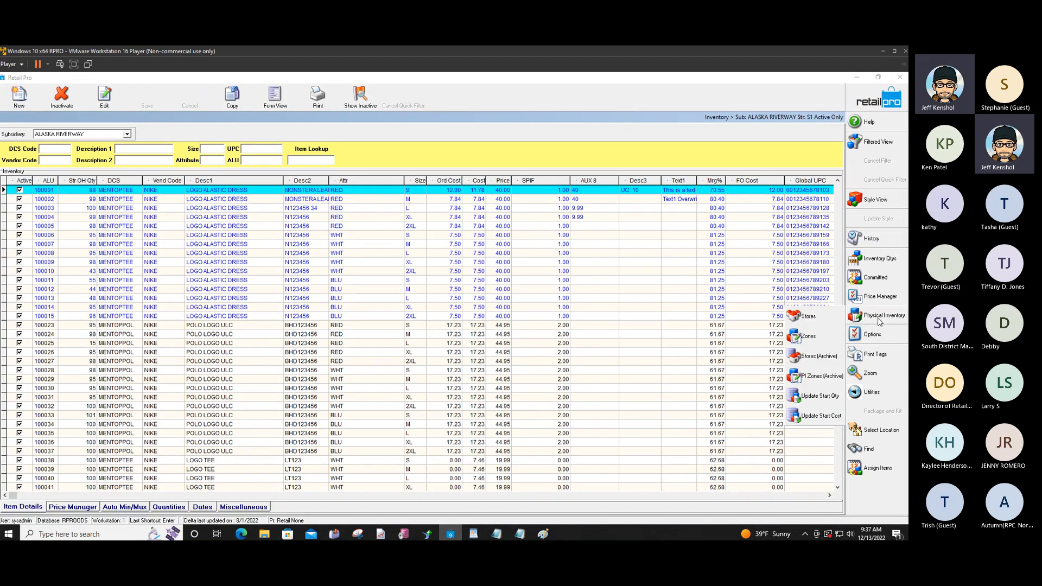
left_click(817, 337)
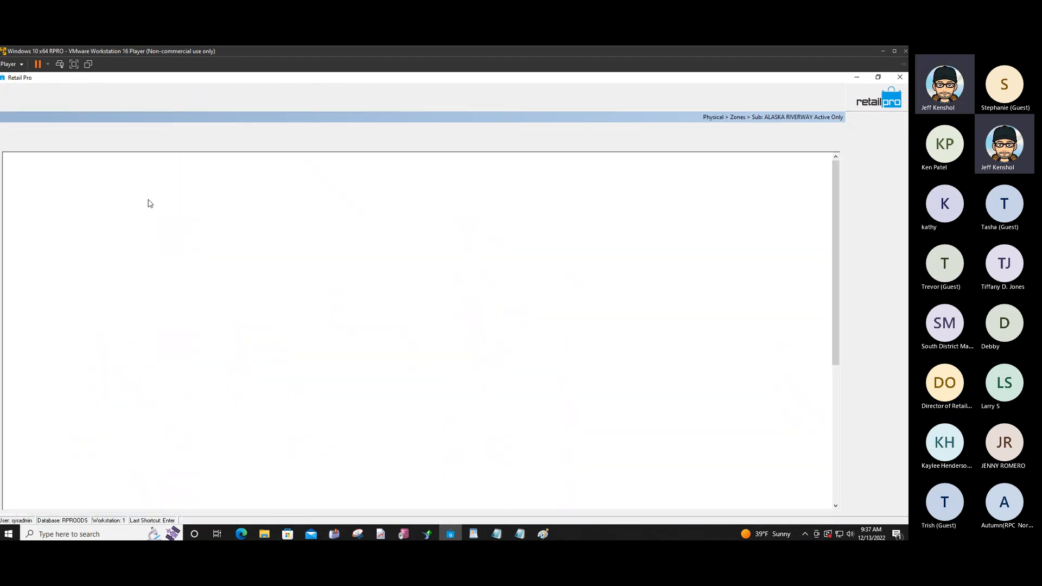
- Create a new physical inventory zone named correct1 for store S1
left_click(21, 97)
left_click(411, 271)
left_click(407, 280)
left_click(401, 295)
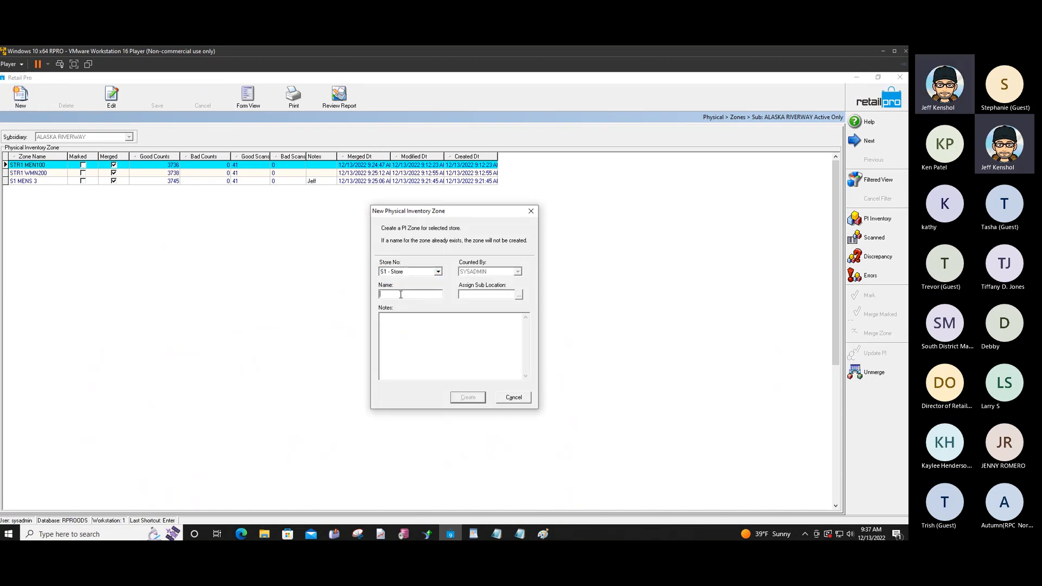
type("correct1")
left_click(470, 399)
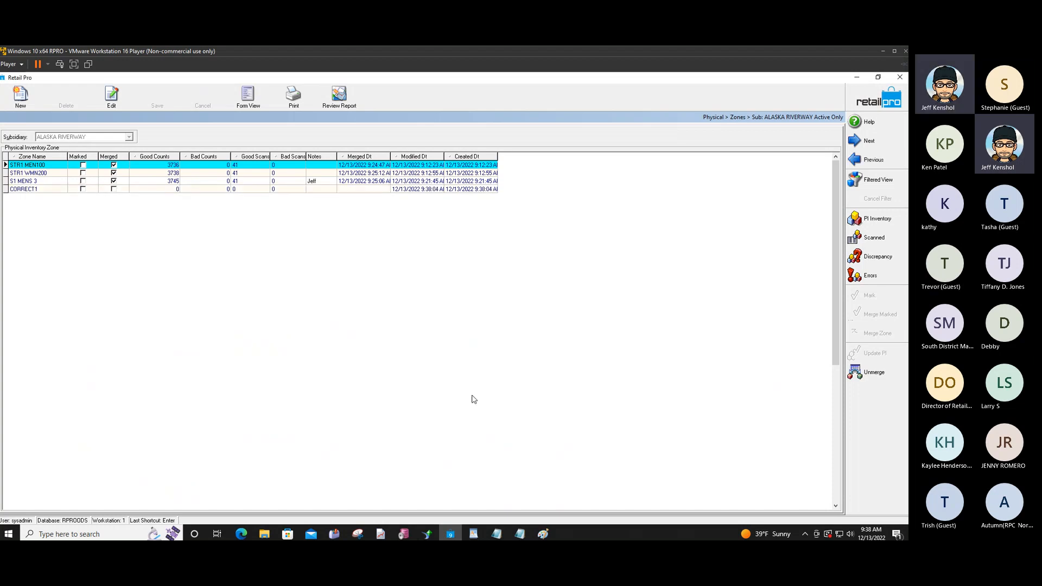
- Open the scanned items of zone CORRECT1 and manually add a count of -2 for item 100026
left_click(60, 190)
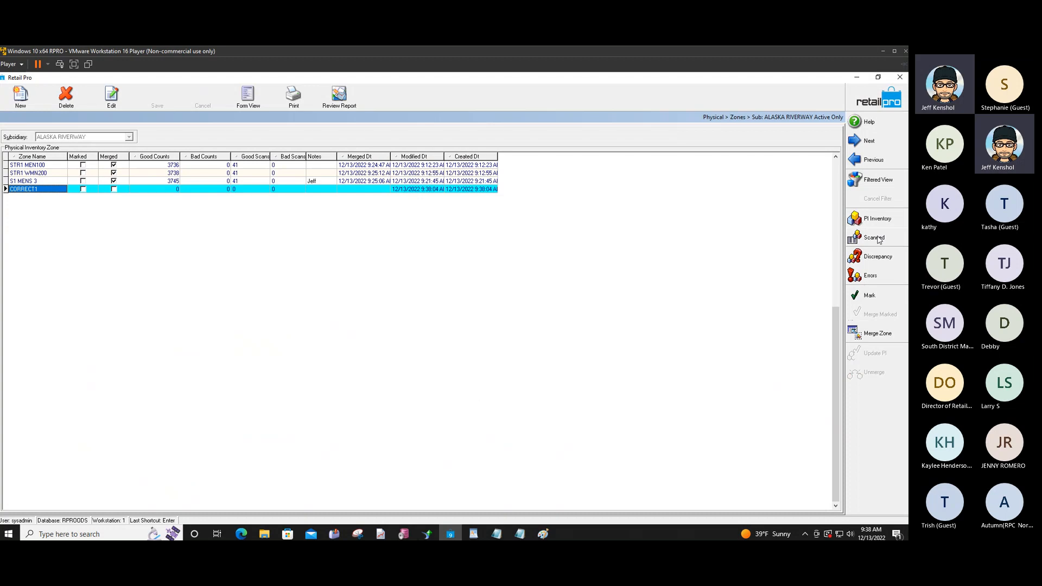
left_click(854, 239)
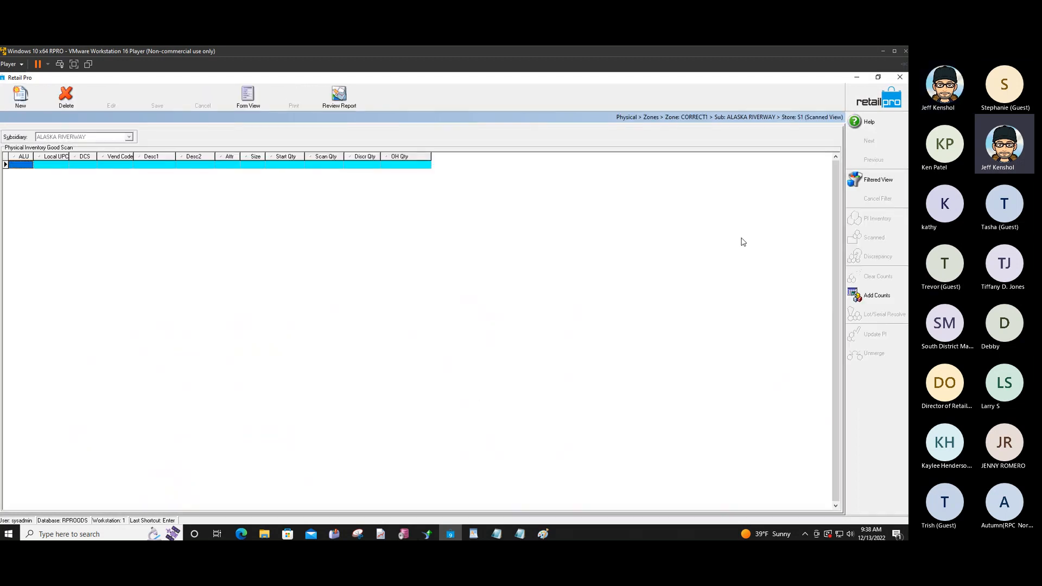
left_click(854, 296)
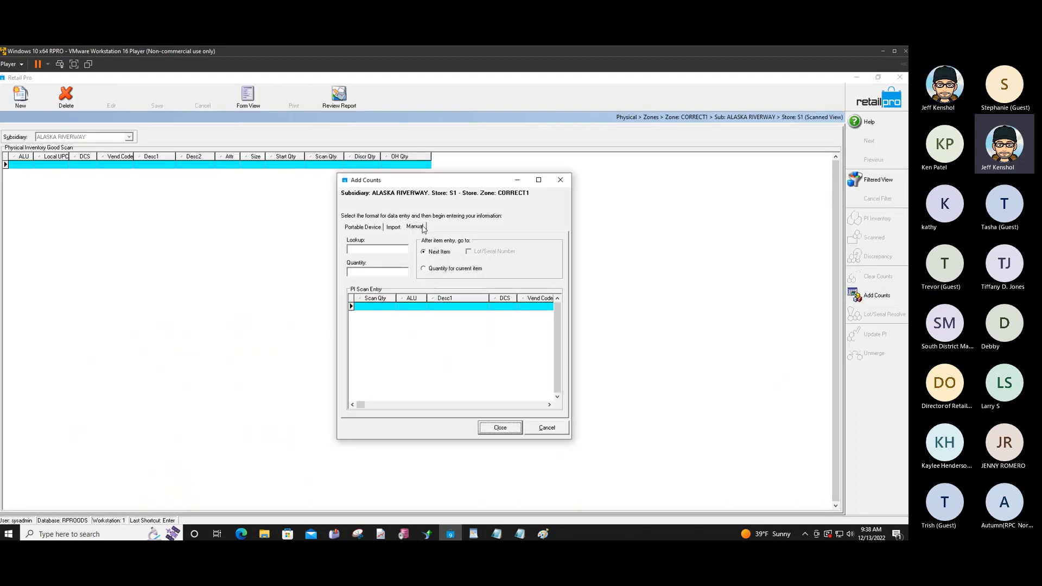
left_click(383, 251)
type("100026")
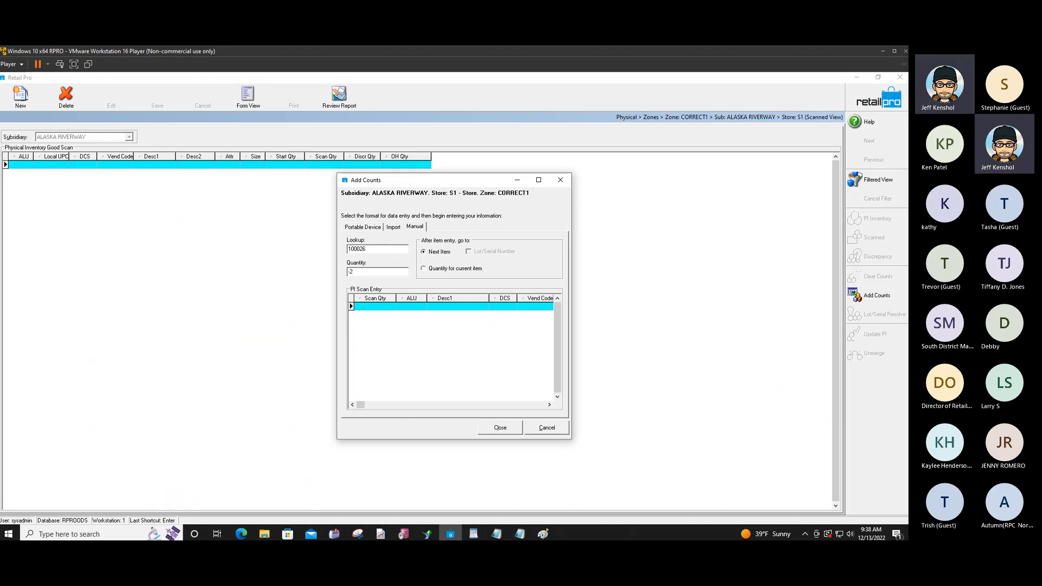
key("Return")
left_click(372, 307)
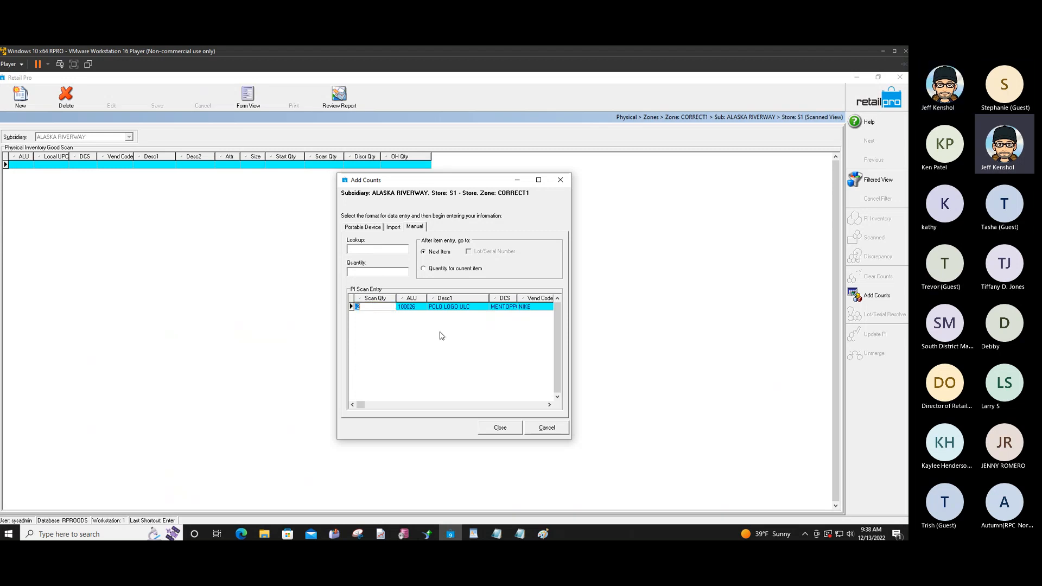
- Add a manual count of 2 for item 100027 and finish the count entry
left_click(360, 249)
type("100027")
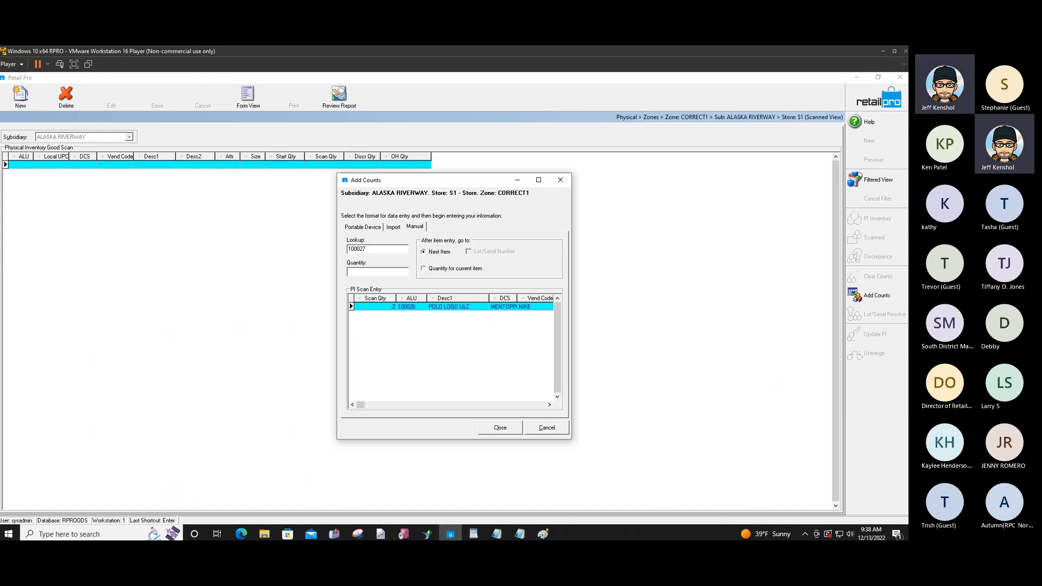
key("Tab")
type("1")
key("BackSpace")
type("2")
key("Return")
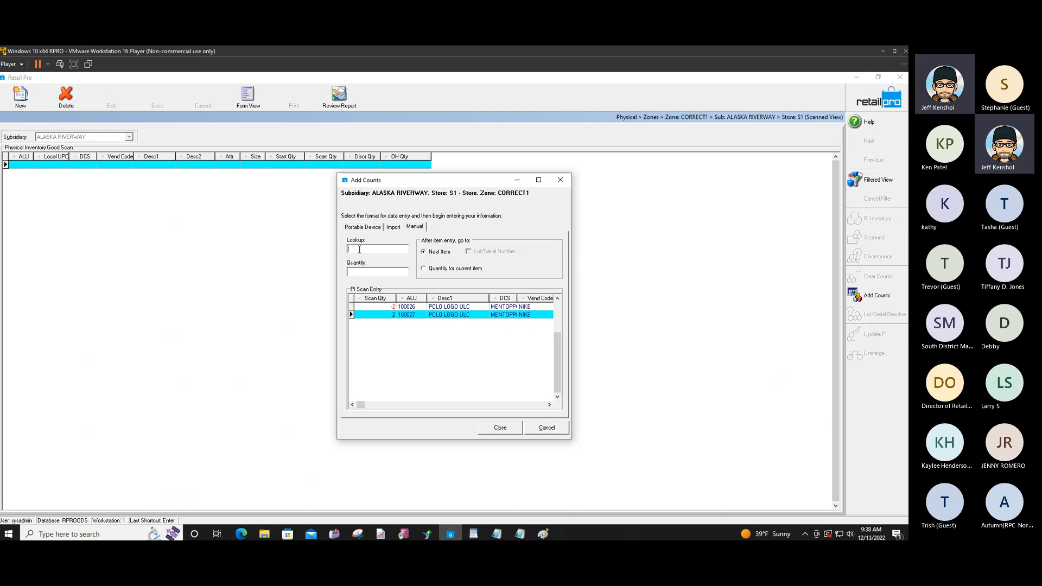
left_click(501, 430)
- Return to the zone list and merge zone CORRECT1 into the physical inventory
left_click(652, 117)
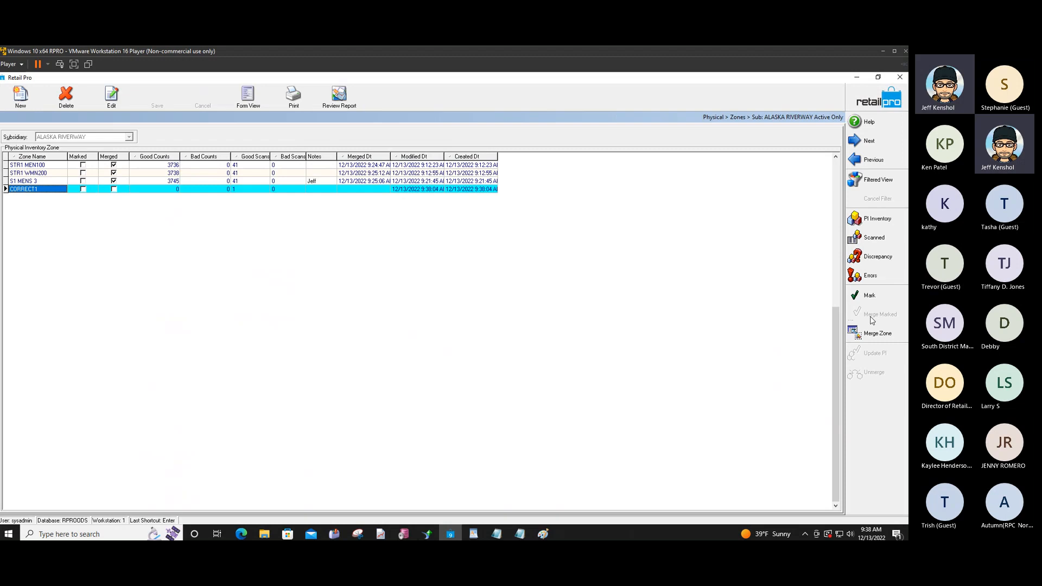
left_click(879, 333)
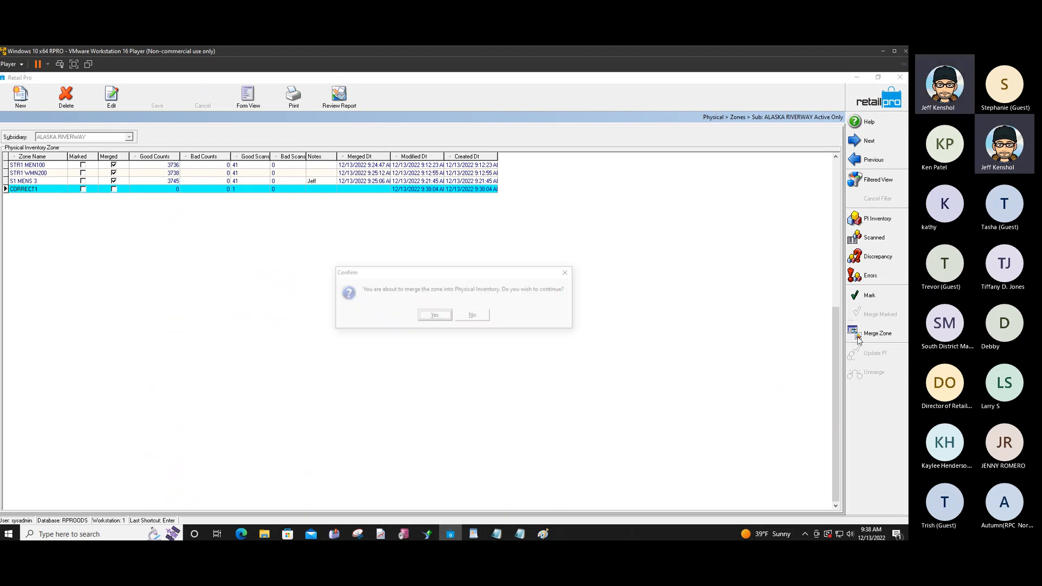
left_click(433, 316)
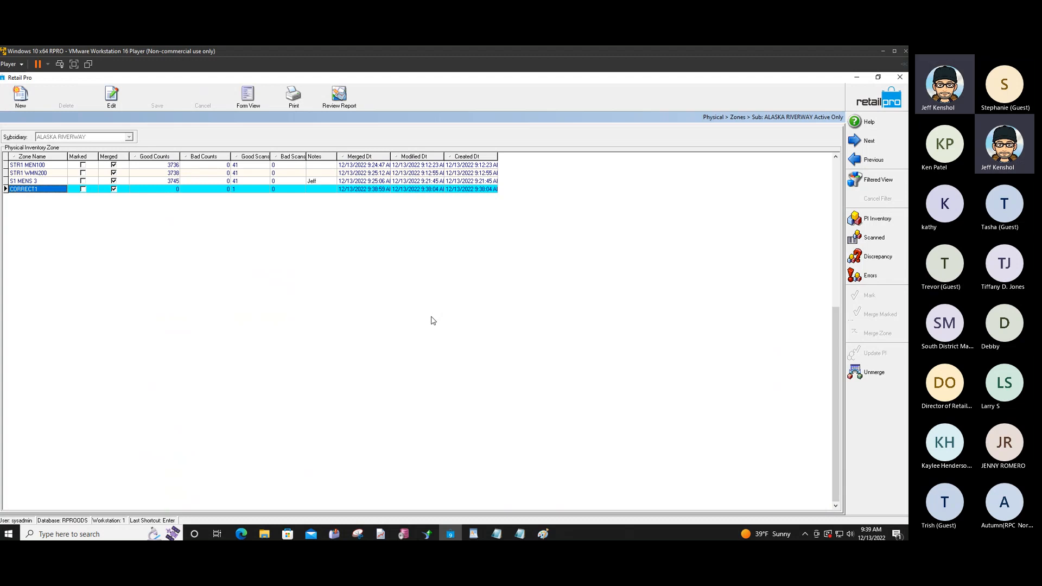
- Return to store S1's physical inventory sheet and open its discrepancy list
left_click(868, 103)
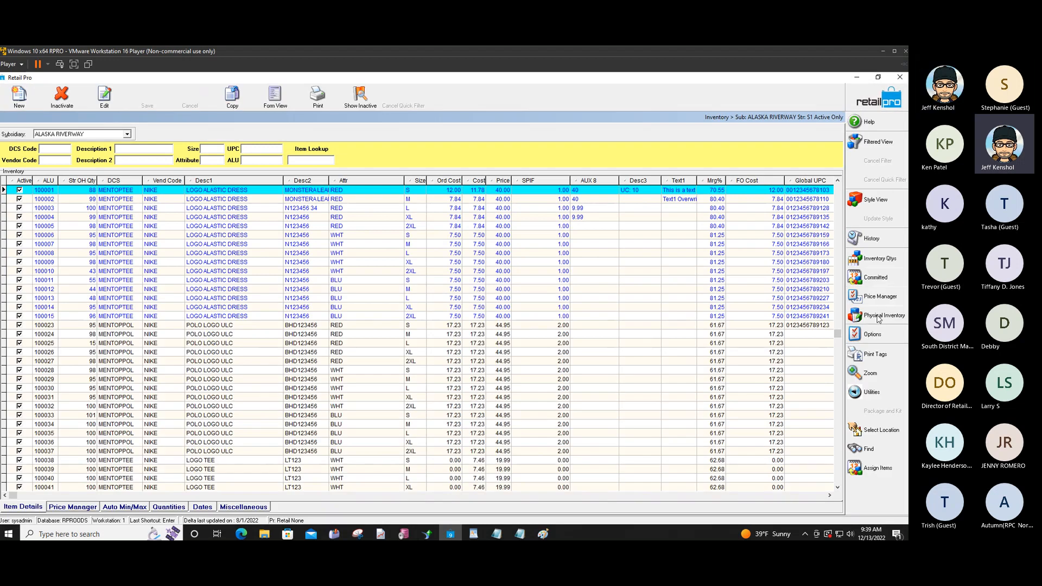
left_click(879, 316)
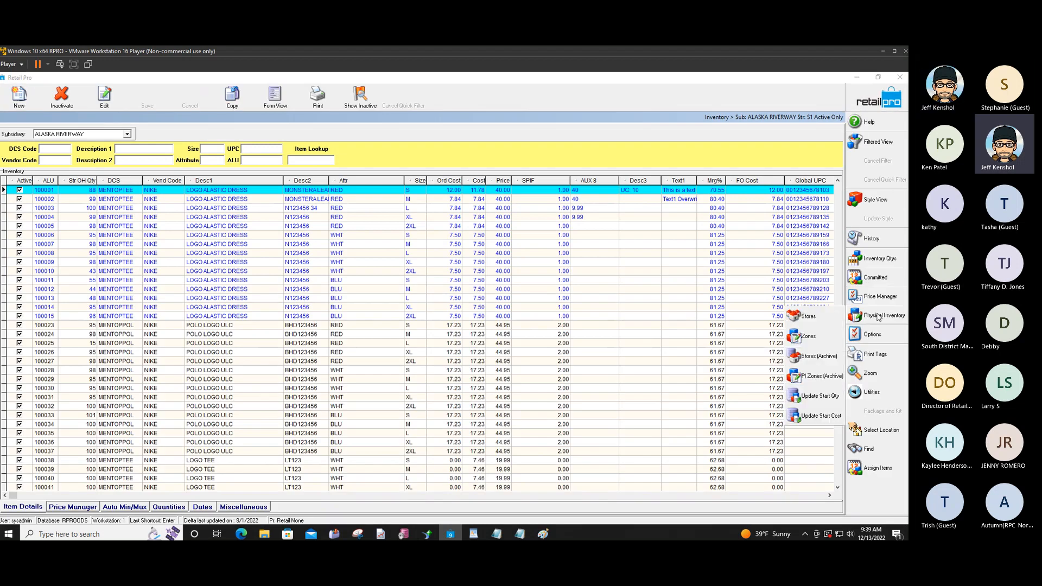
left_click(809, 317)
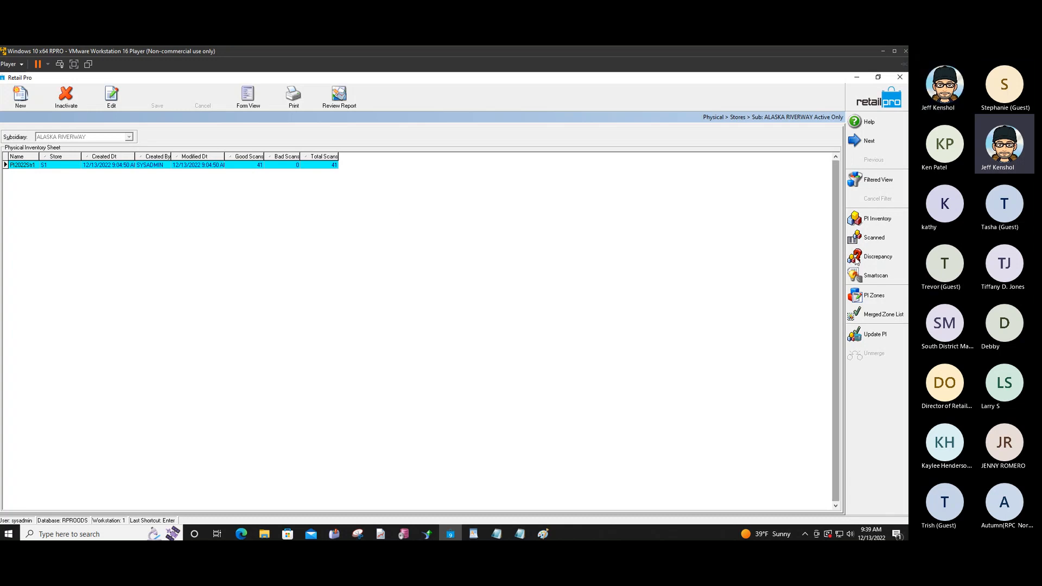
left_click(871, 257)
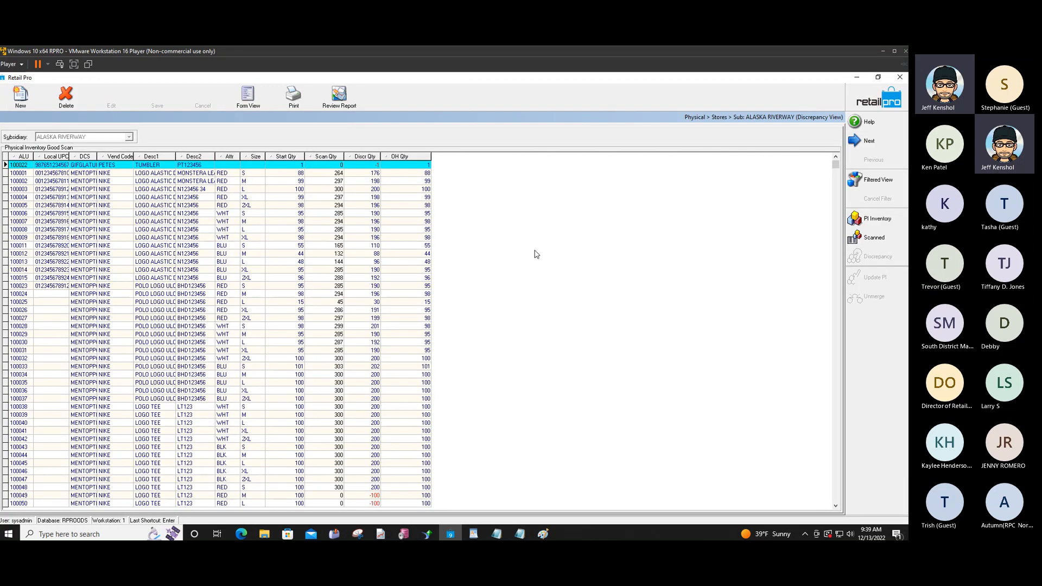
- Examine the description, size and start quantity of item 100009 in the discrepancy list
left_click(312, 239)
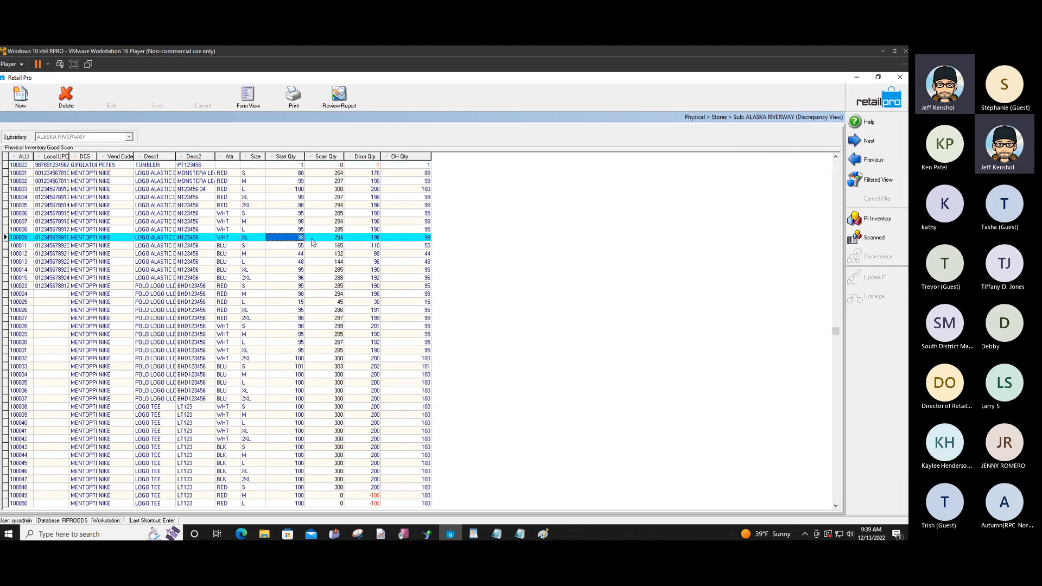
left_click(312, 239)
left_click(252, 239)
left_click(183, 239)
left_click(166, 239)
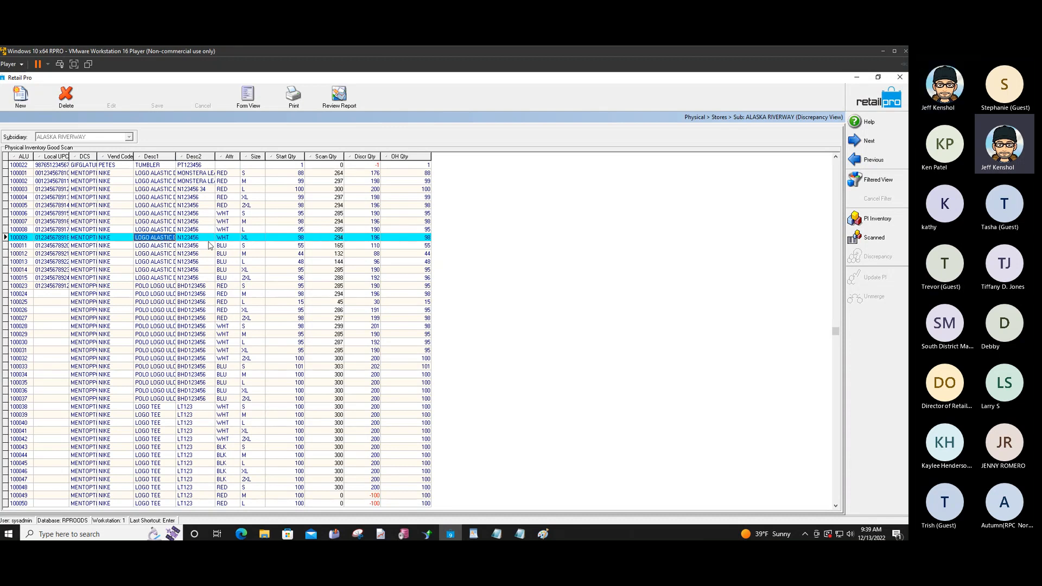
left_click(302, 241)
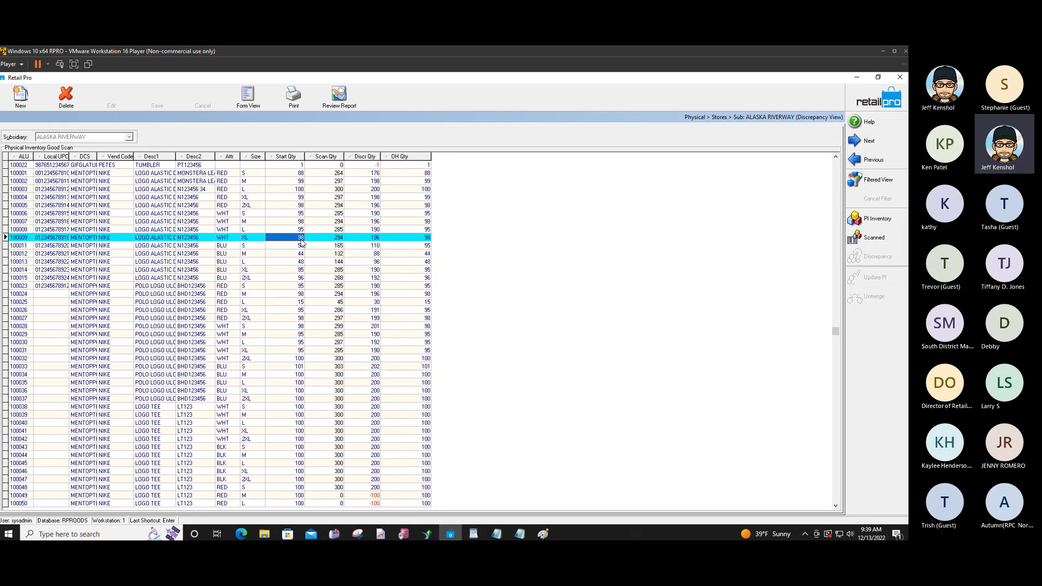
- Switch to Report Viewer and run the BHD PI Zone Report without criteria, updating its report file from the database
left_click(385, 535)
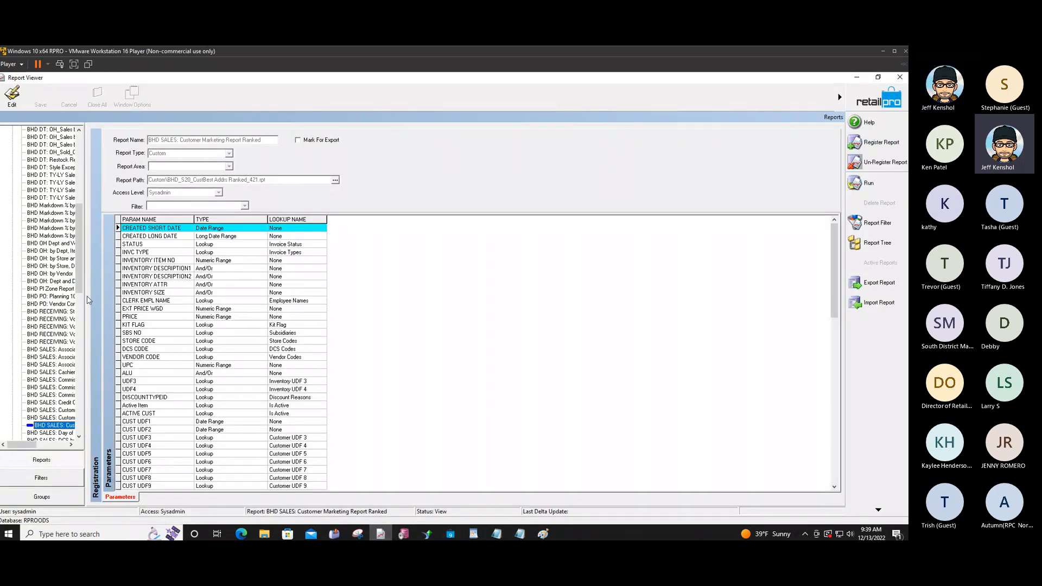
left_click(66, 289)
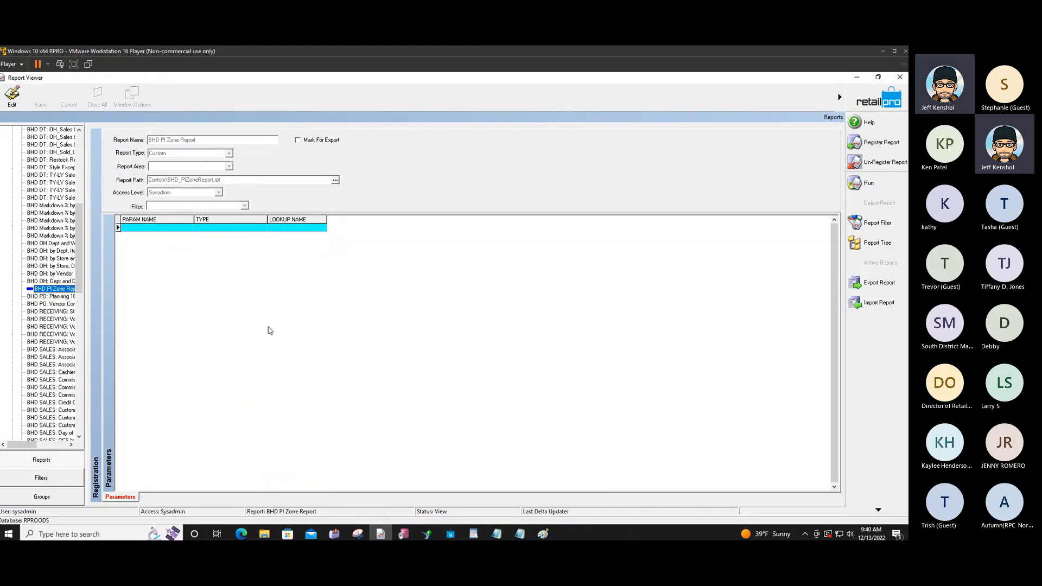
left_click(879, 186)
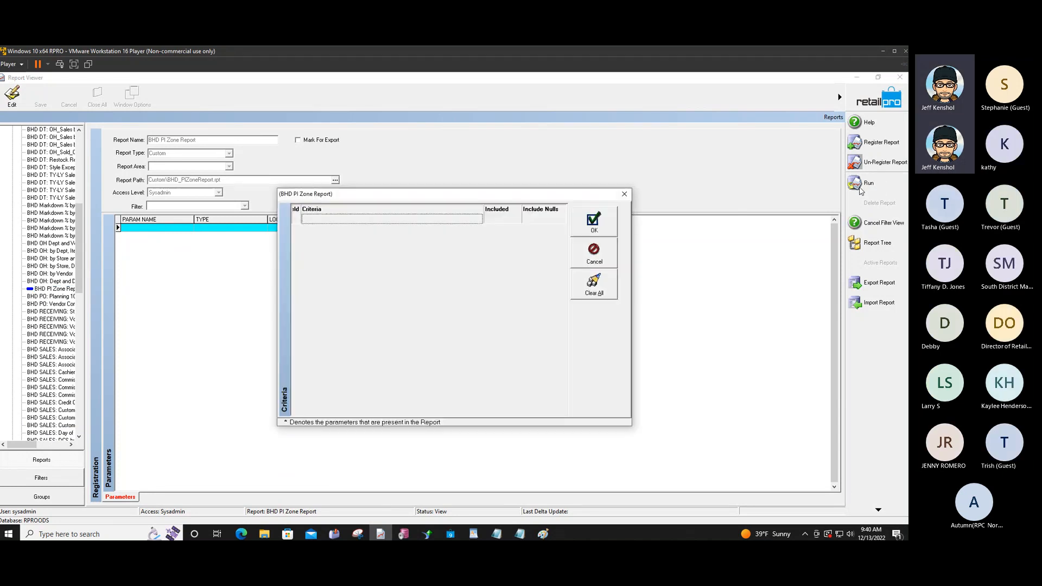
left_click(594, 221)
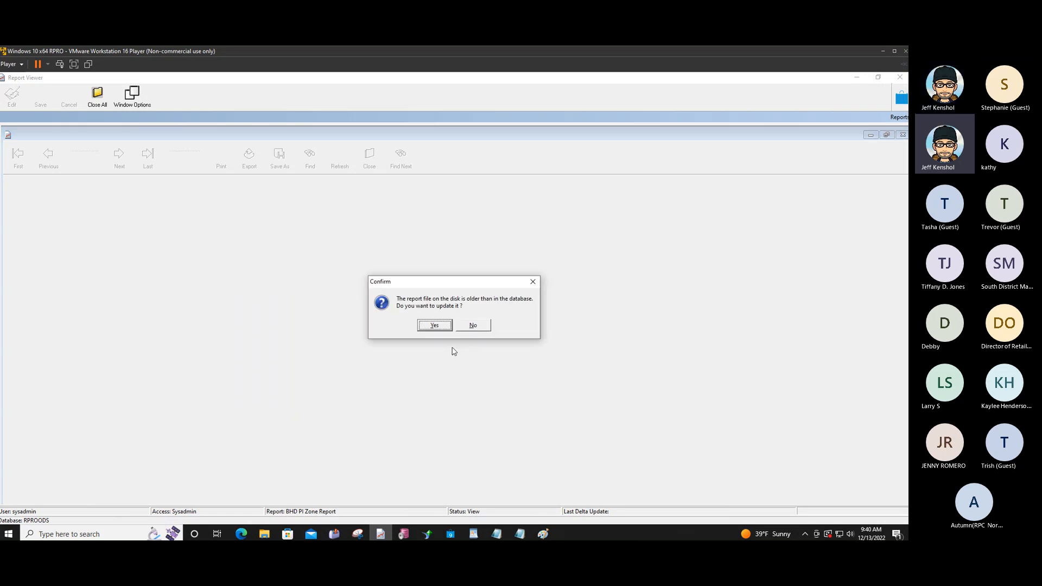
left_click(434, 326)
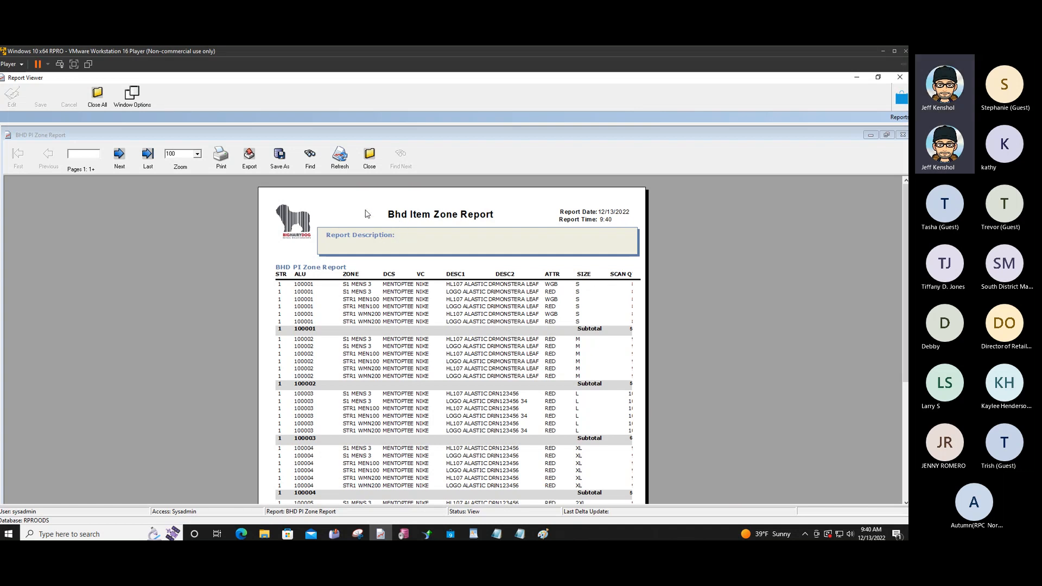
- Search the zone report for item 100026 and examine its zone lines
left_click(311, 170)
type("100026")
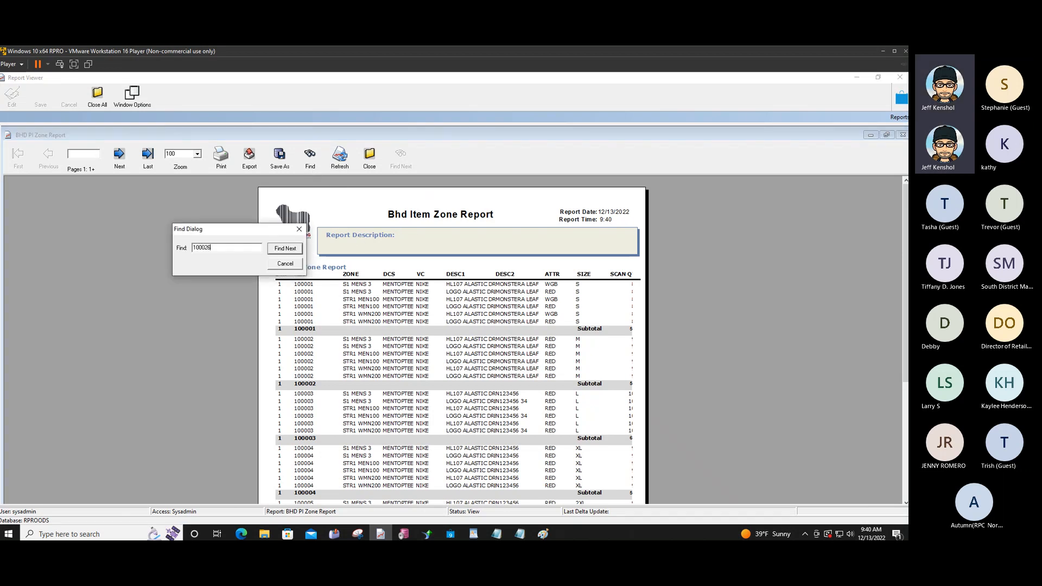
key("Return")
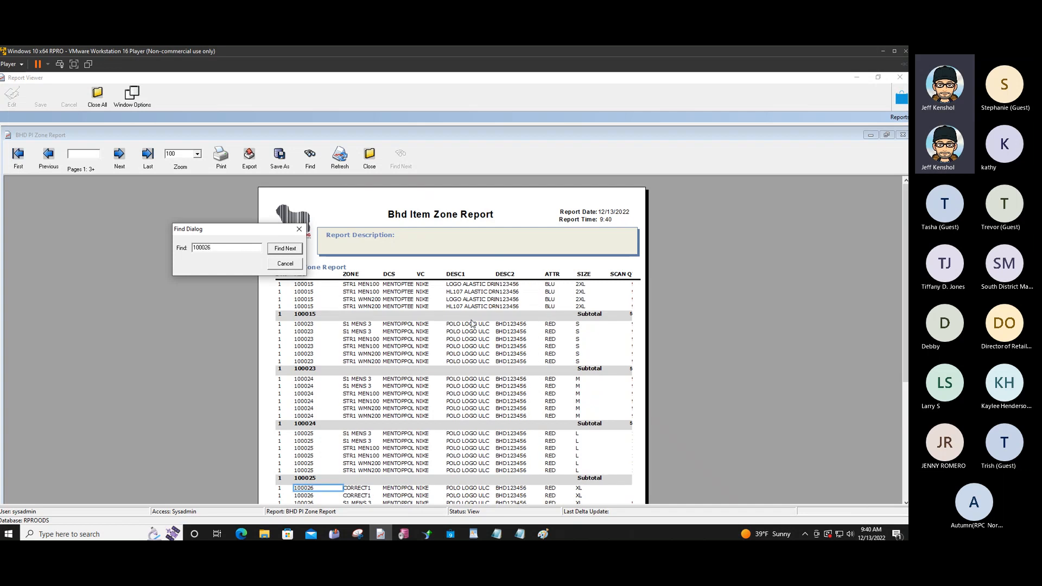
left_click(299, 229)
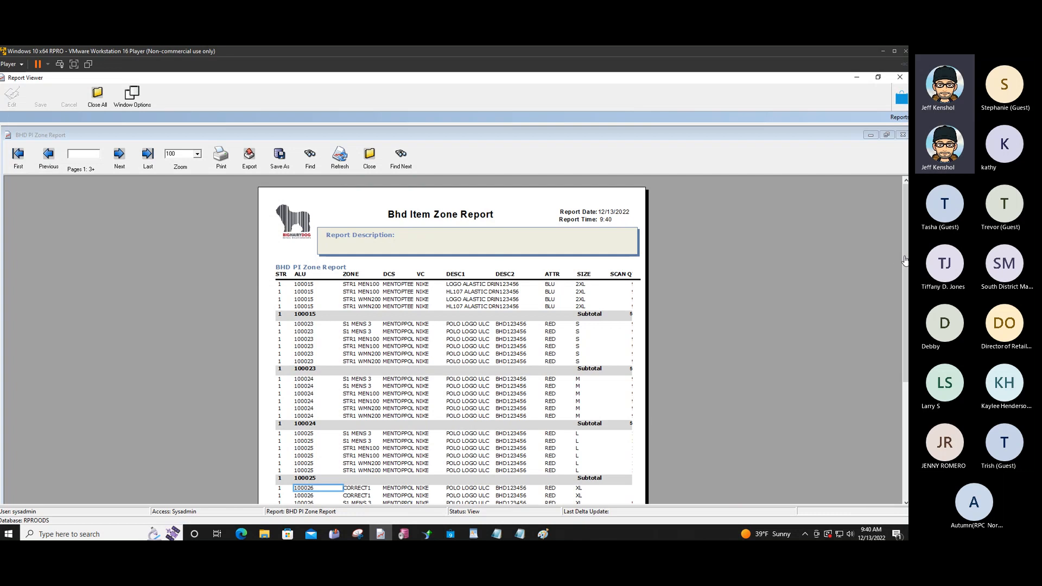
left_click_drag(903, 303, 890, 359)
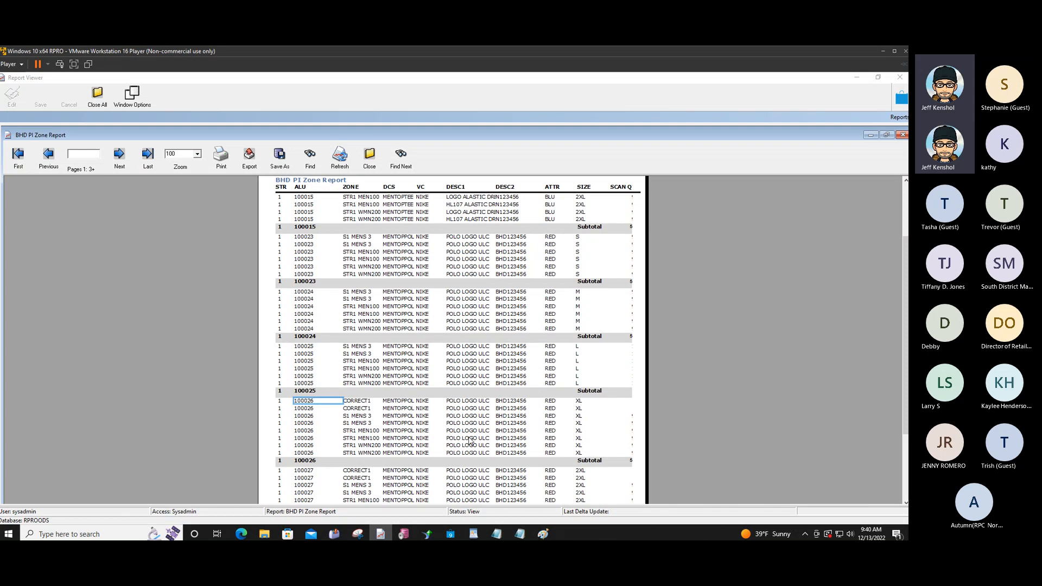
- Close the BHD PI Zone Report and return to the discrepancy list in Retail Pro
left_click(370, 157)
left_click(434, 325)
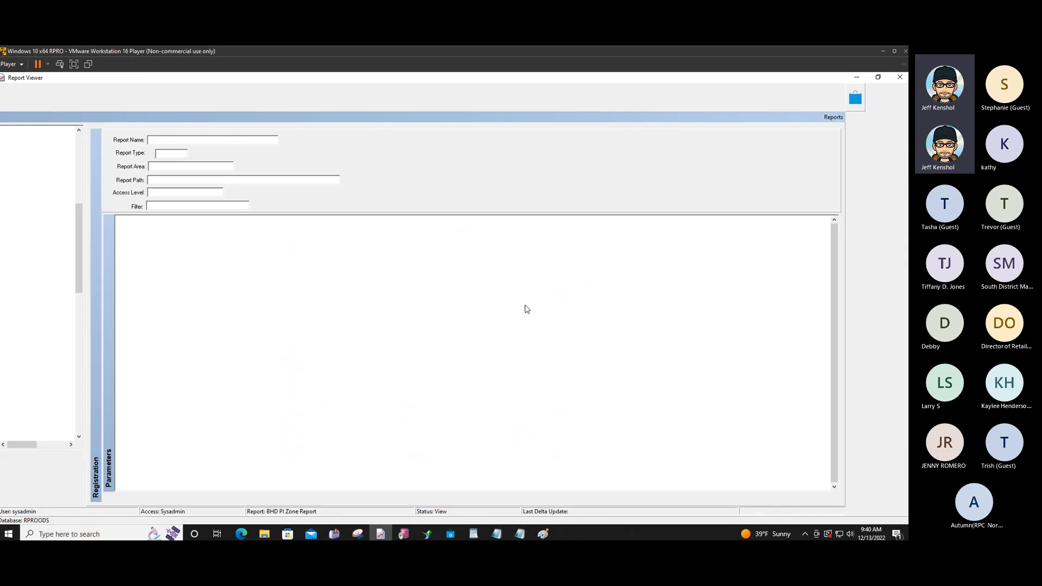
left_click(858, 99)
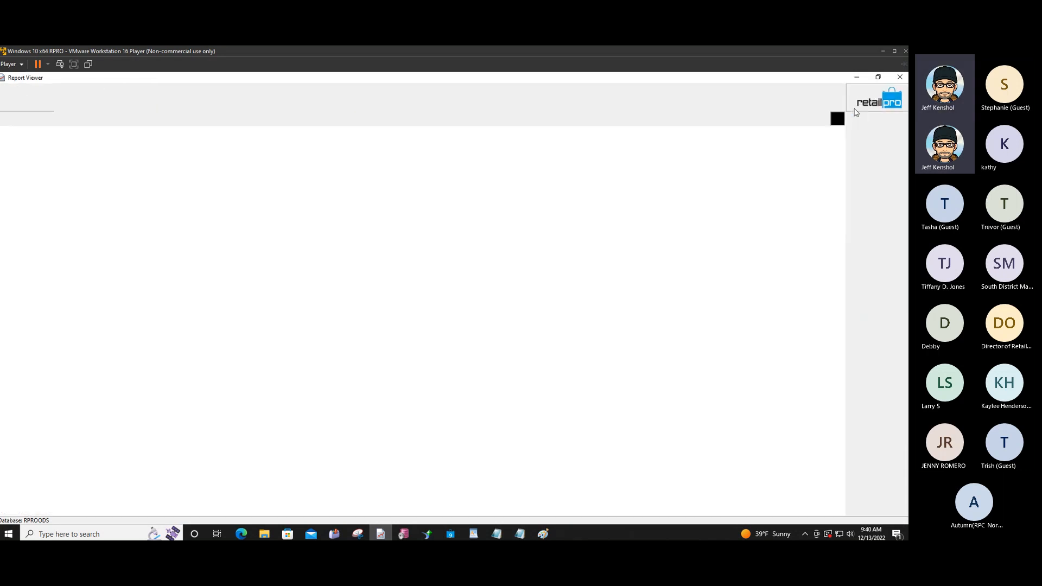
left_click(857, 79)
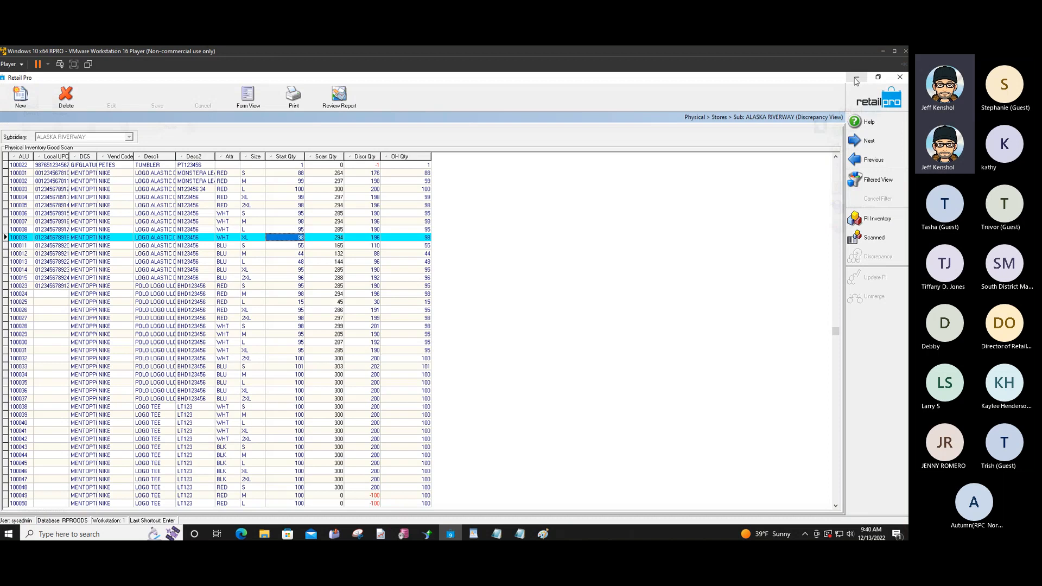
- Try to set item 100009's scan quantity to 98, cancelling the merged zone quantity adjustment
left_click(339, 238)
left_click(339, 238)
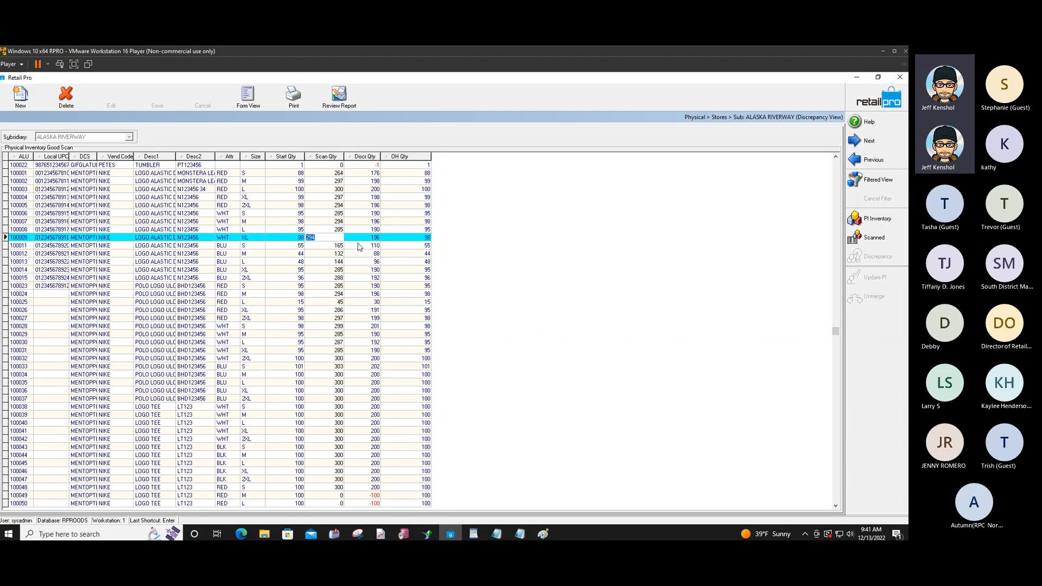
type("98")
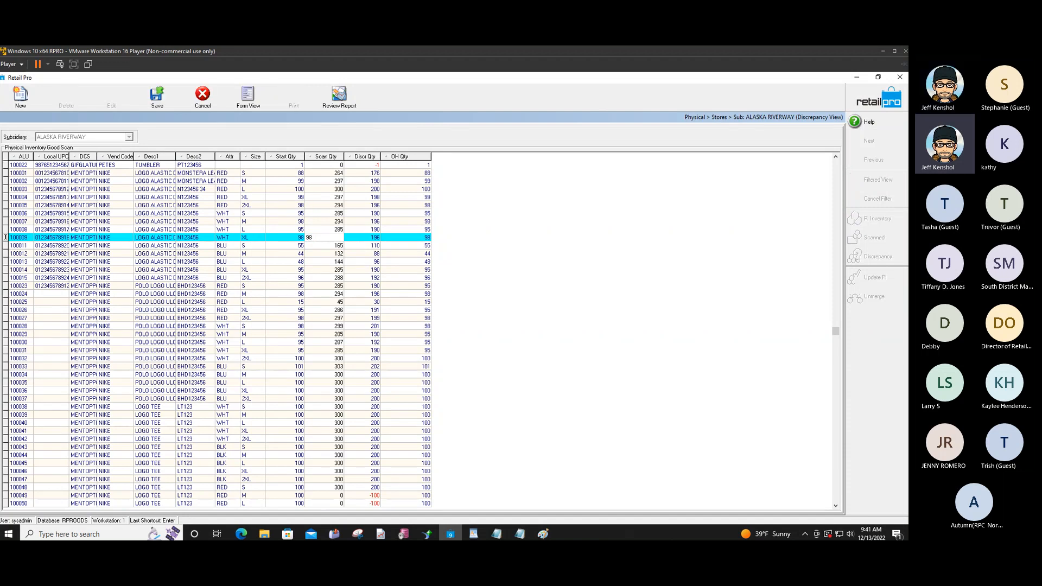
key("Return")
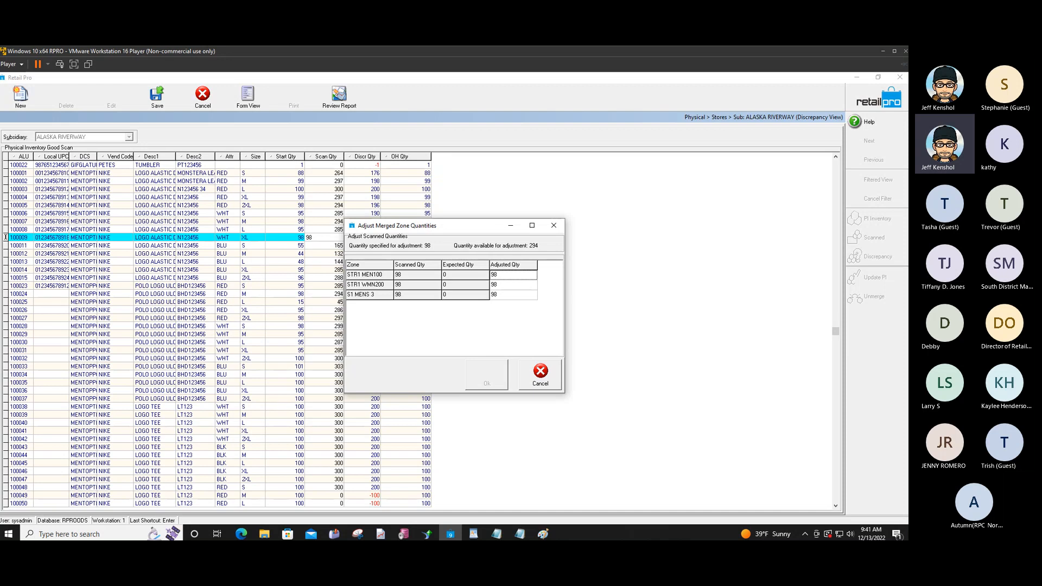
left_click(548, 384)
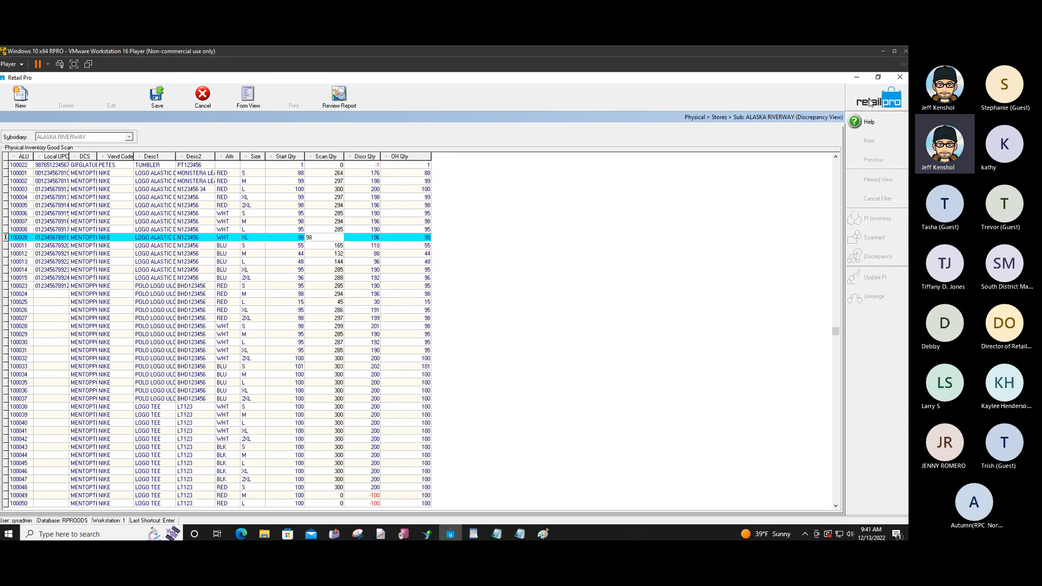
- Switch to Report Viewer and look through the Custom reports list, including the BHD PI Zone Report entry
left_click(384, 534)
left_click(12, 96)
left_click(459, 324)
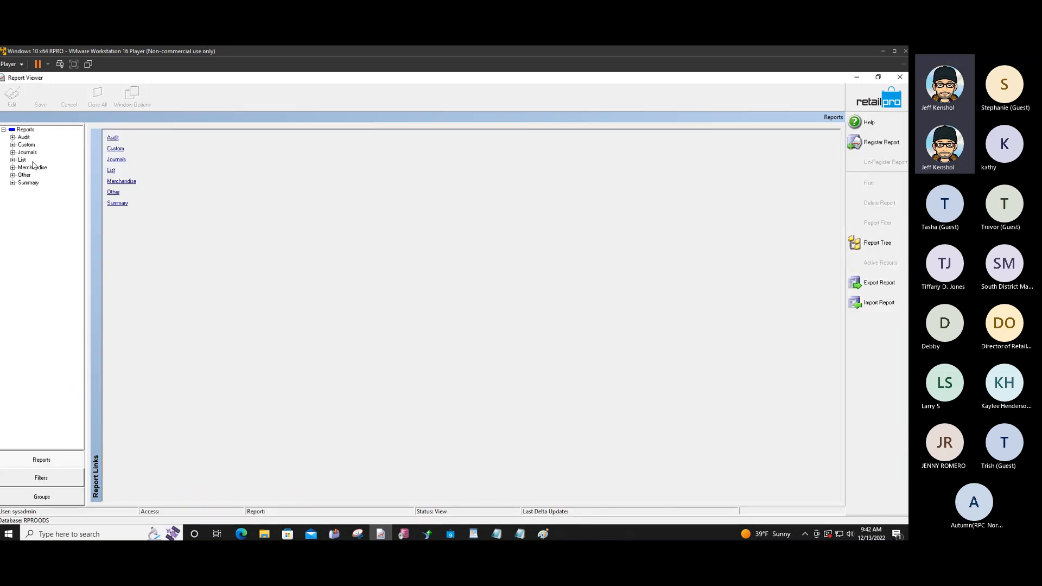
left_click(24, 146)
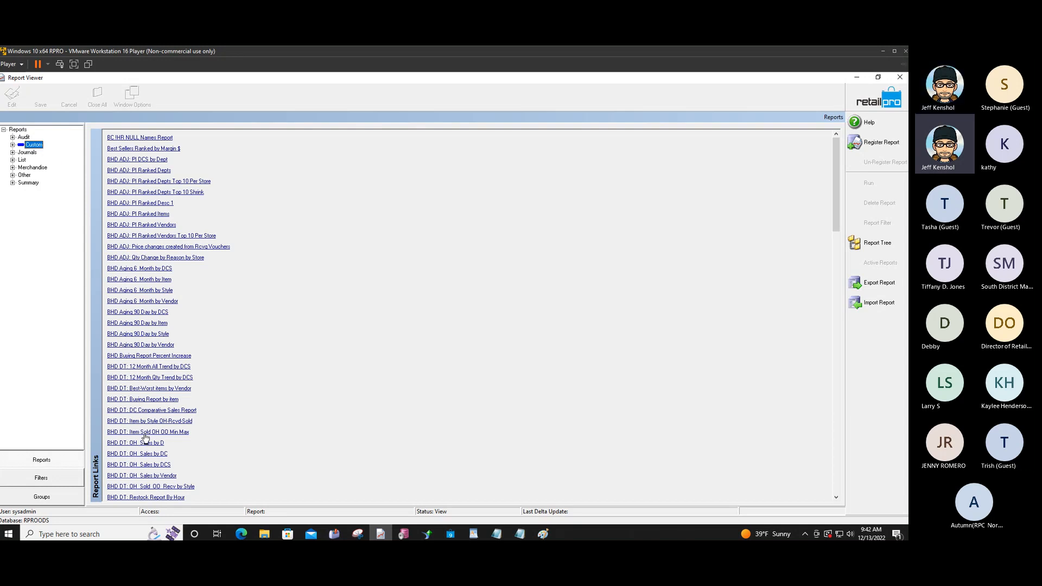
left_click_drag(835, 211, 834, 250)
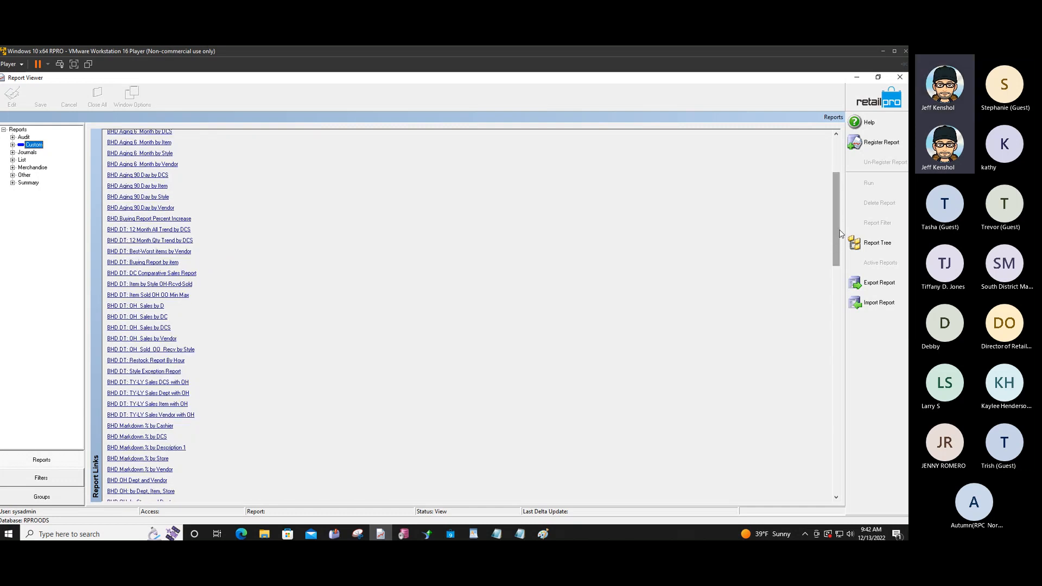
left_click_drag(836, 242, 831, 254)
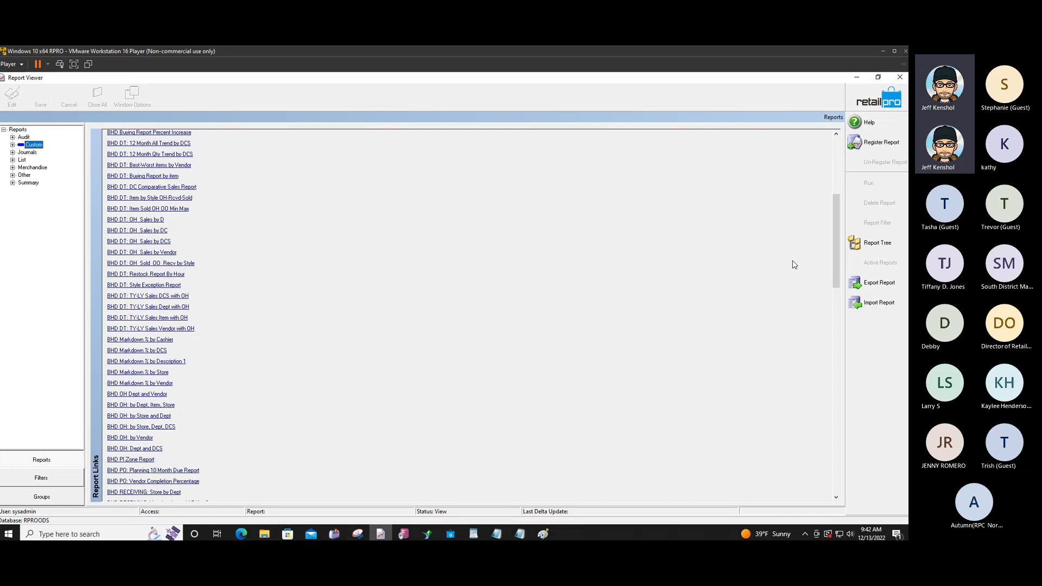
left_click_drag(835, 226, 832, 240)
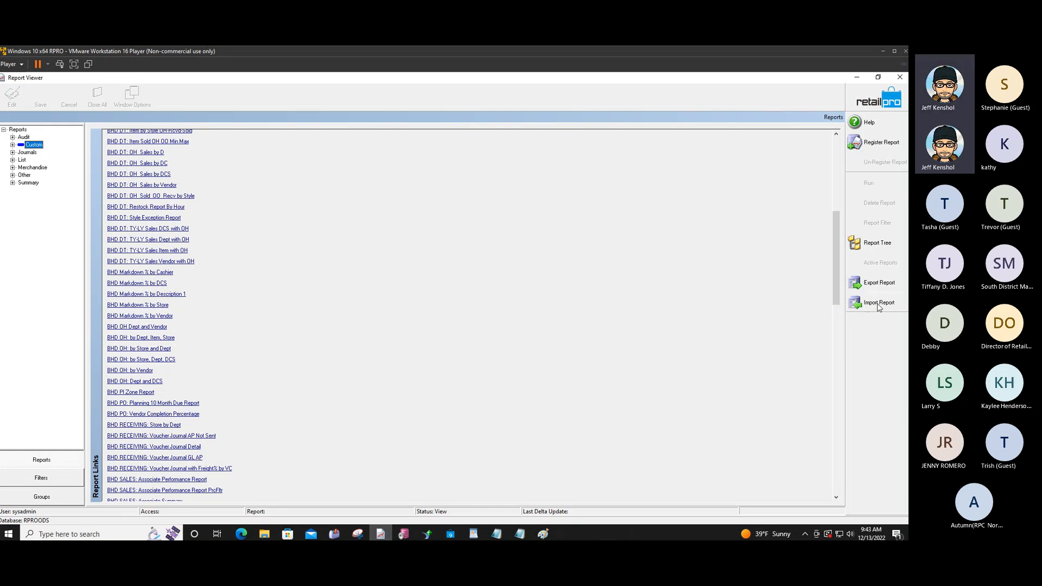
- Add the Last Run command to the side toolbar in Menu Designer, remove it again and accept the layout
right_click(867, 331)
left_click(868, 336)
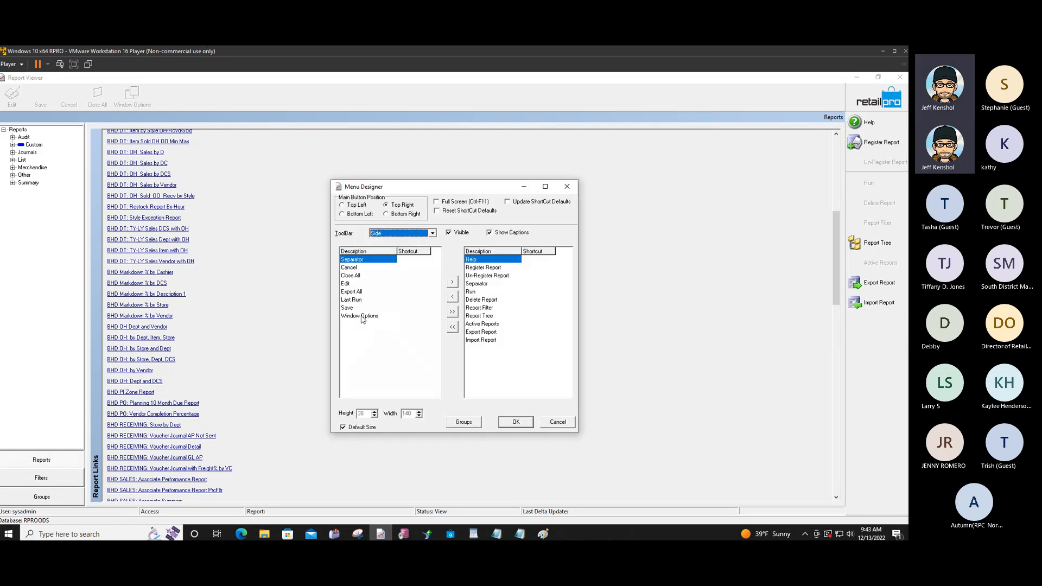
double_click(358, 299)
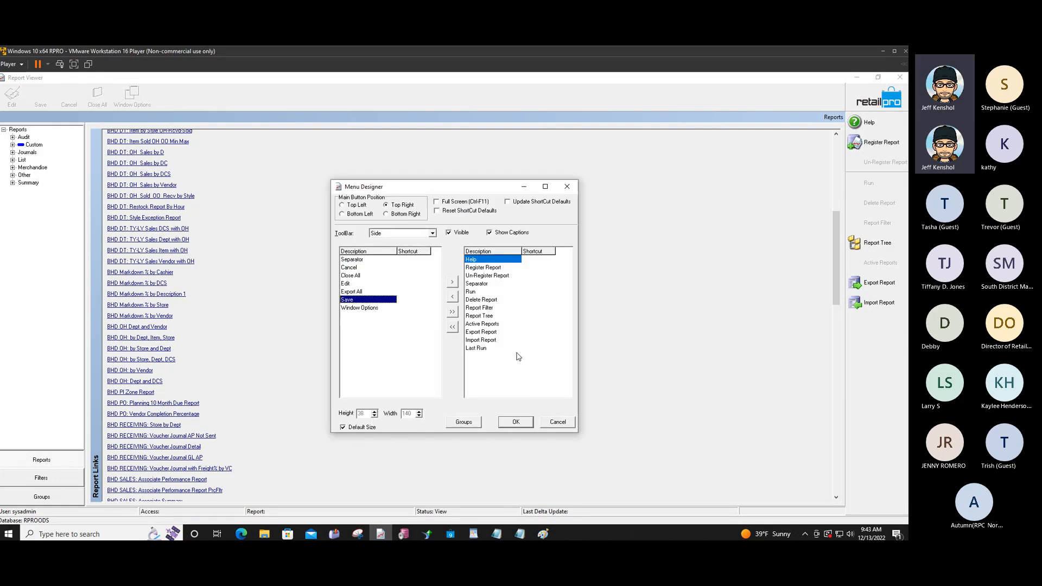
double_click(479, 349)
left_click(480, 340)
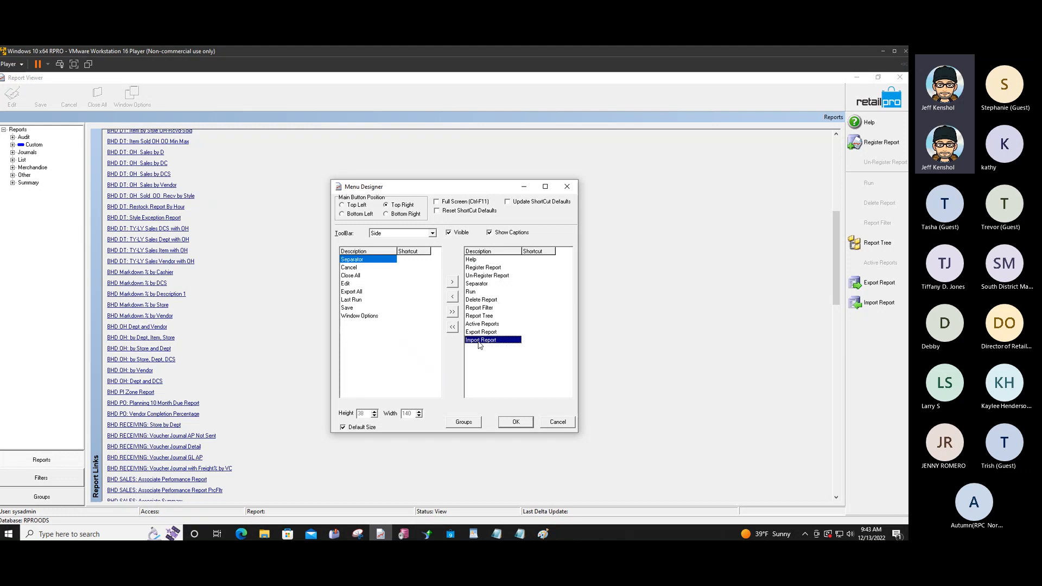
left_click(510, 422)
- Open the file browser for importing a report and dismiss it without choosing a file
left_click(869, 305)
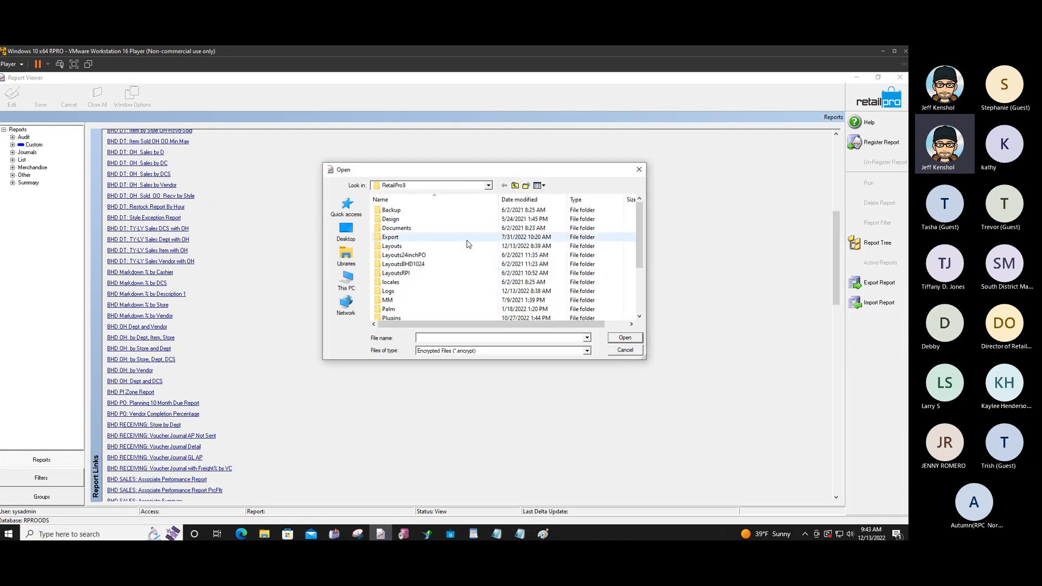
left_click(639, 174)
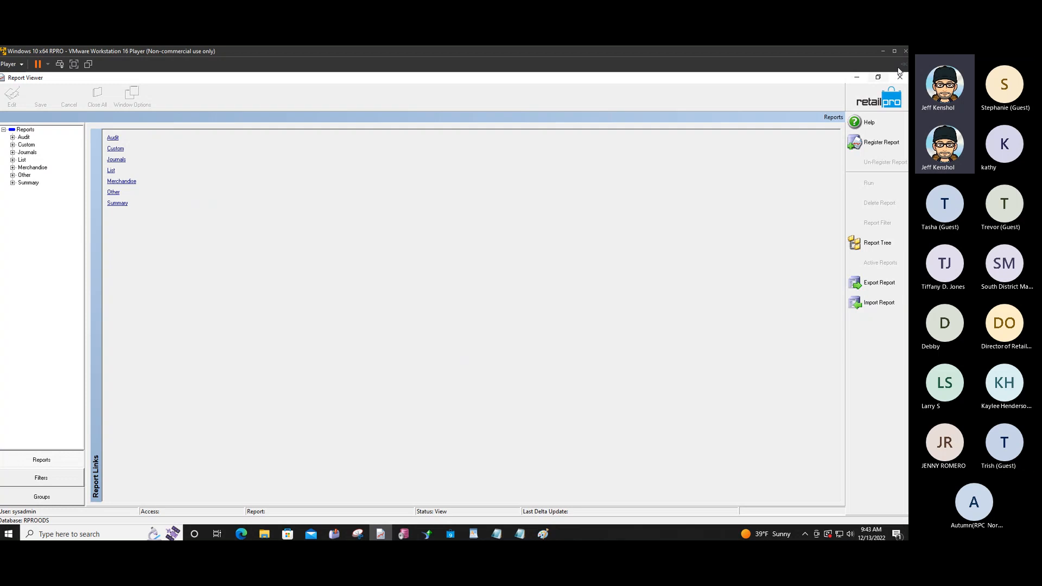
- Return to Retail Pro and discard the pending scan quantity edit for item 100009
left_click(855, 77)
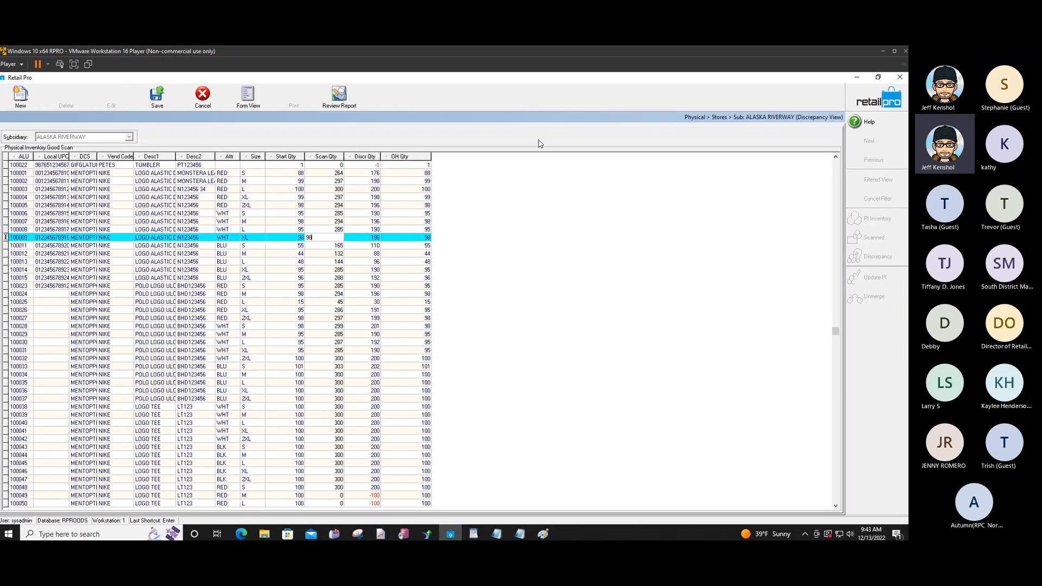
left_click(202, 95)
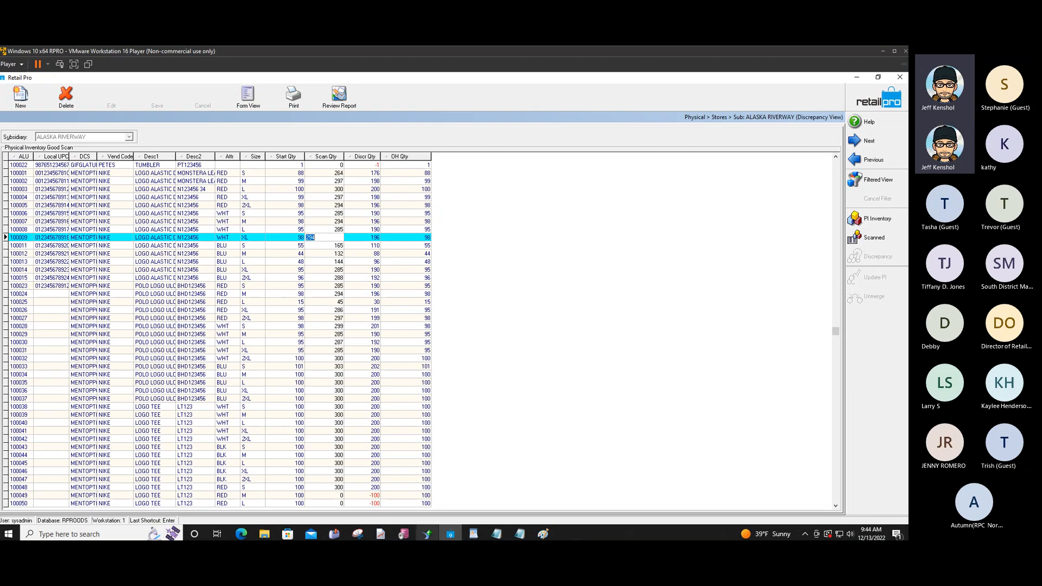
- Switch to Report Viewer and run the custom BHD PI Zone Report without criteria
left_click(381, 535)
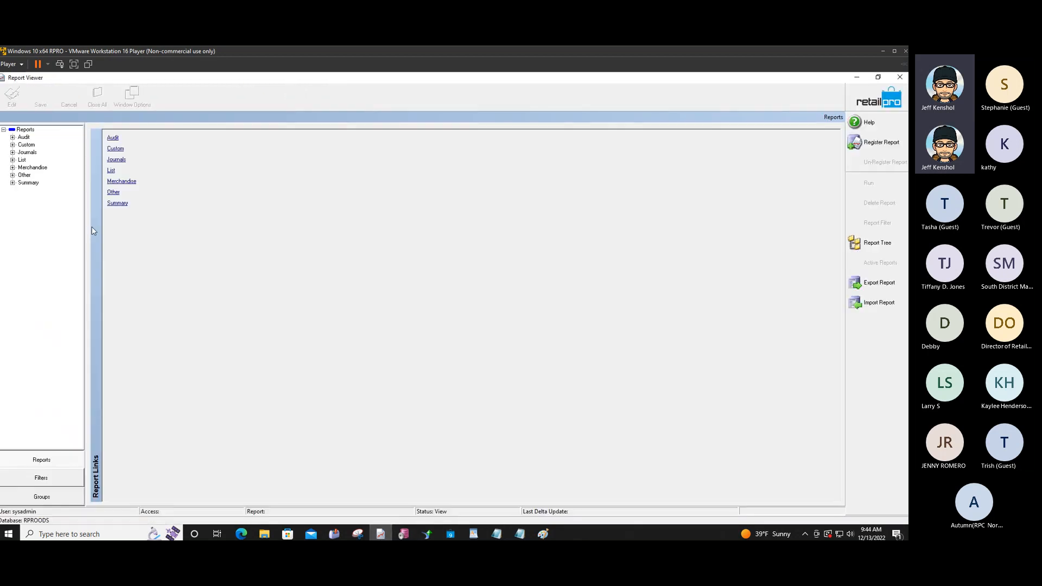
left_click(13, 145)
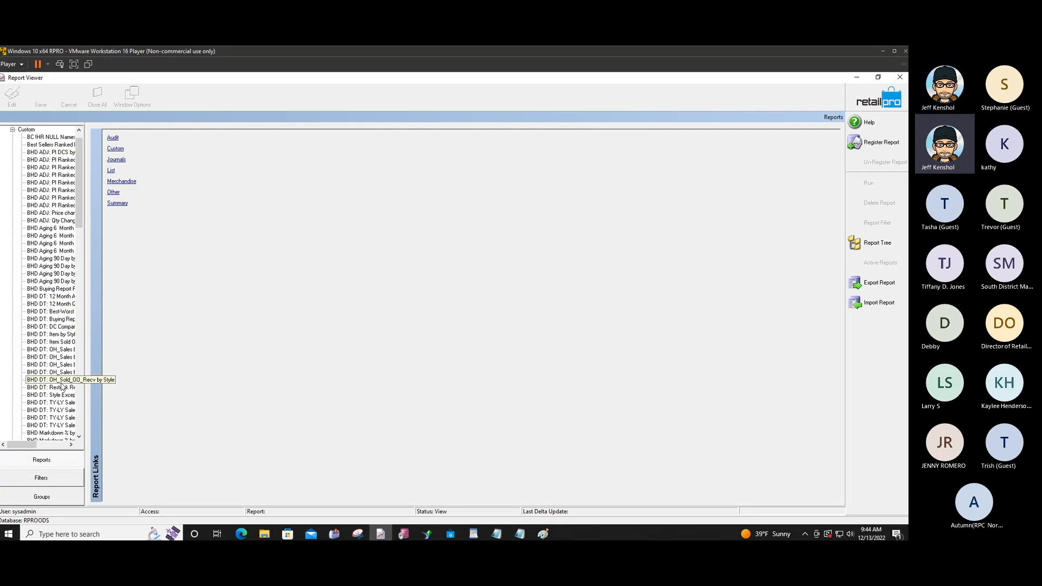
scroll(62, 380, "down", 1)
scroll(63, 386, "down", 3)
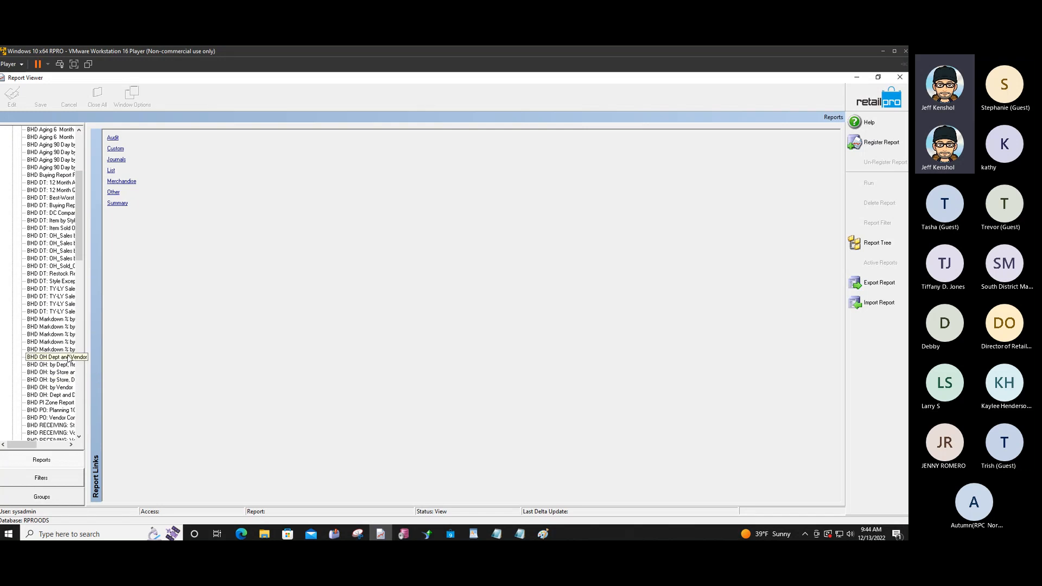
left_click(54, 403)
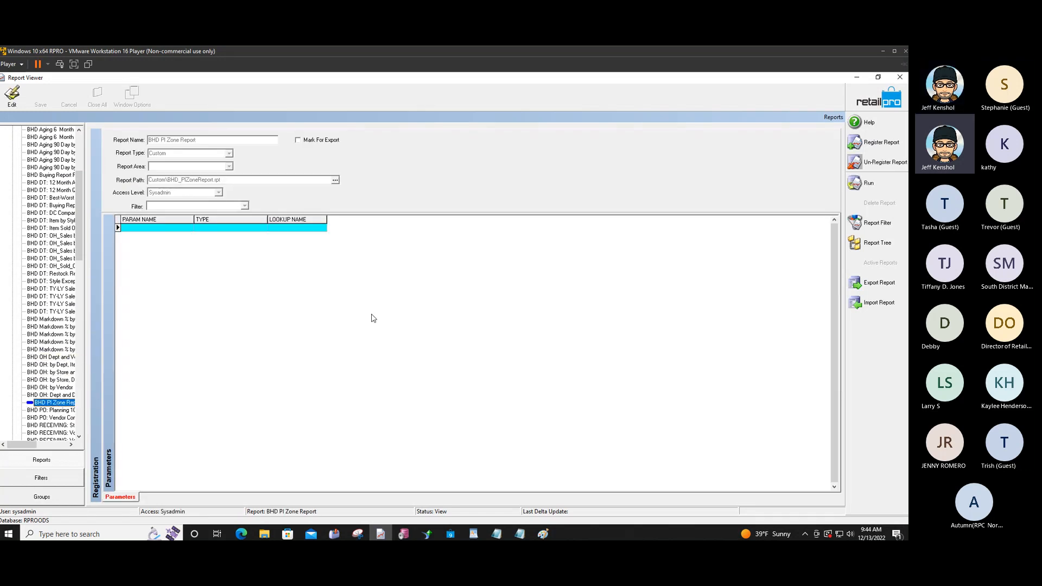
left_click(877, 222)
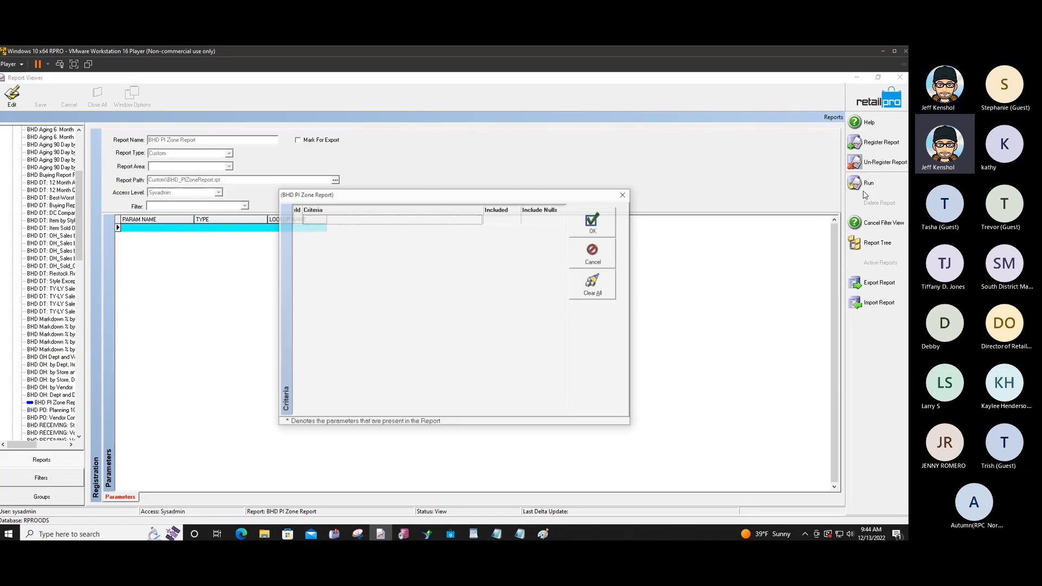
left_click(595, 222)
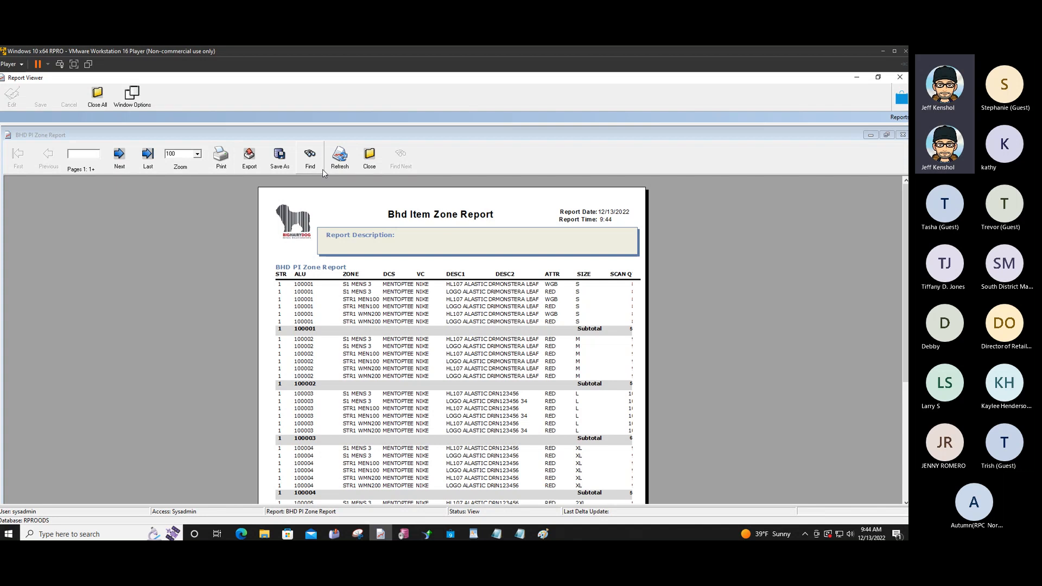
- Find item 100026 in the newly run zone report and review which zones contain it
left_click(310, 157)
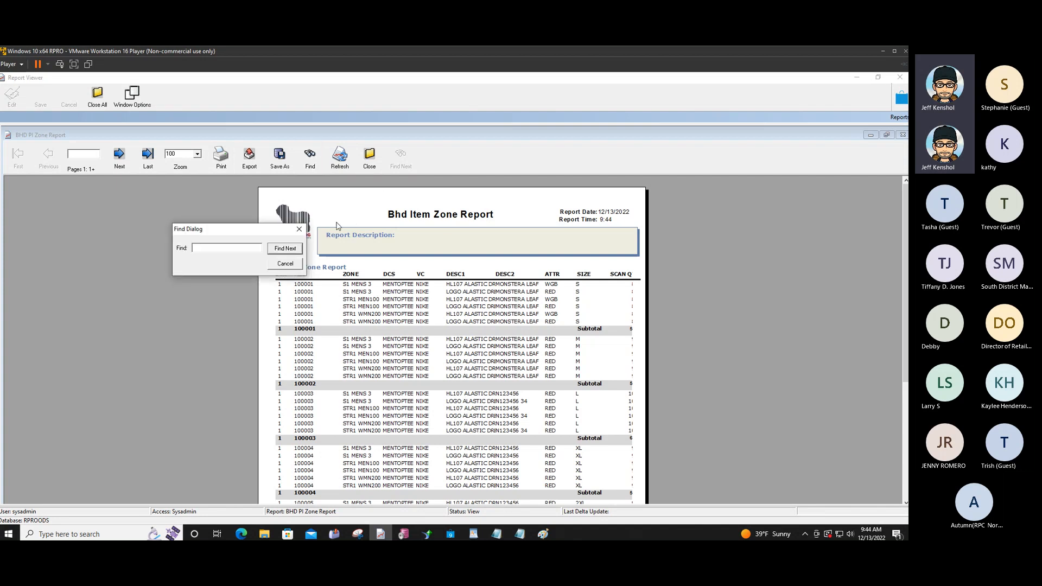
type("100026")
key("Return")
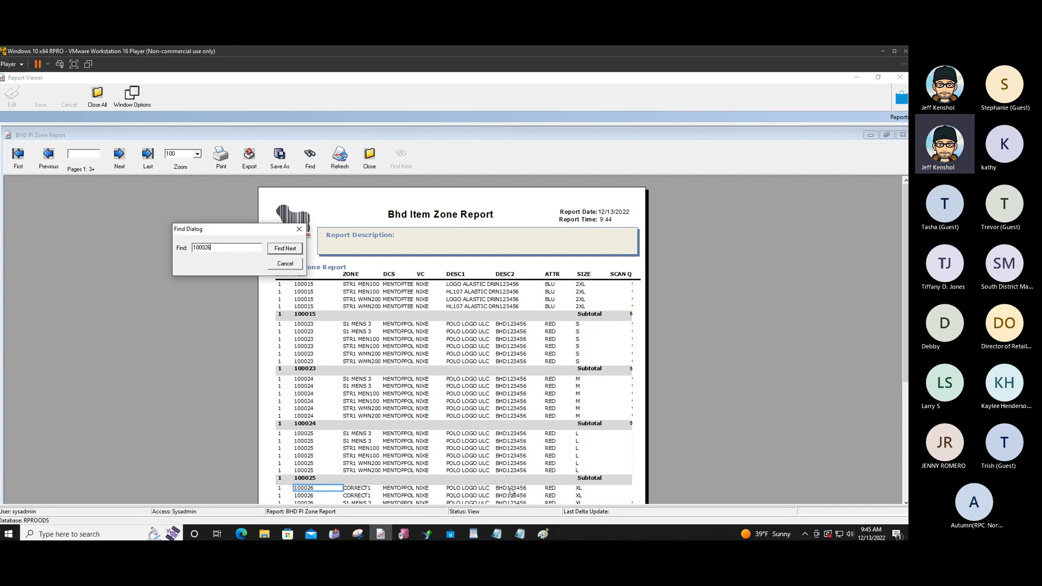
left_click(300, 229)
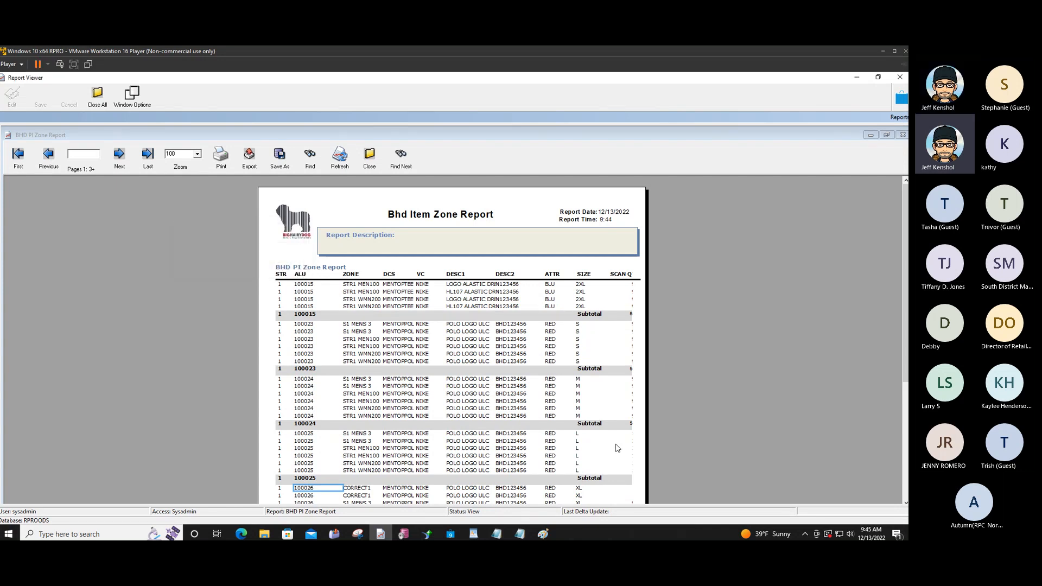
left_click_drag(904, 348, 904, 404)
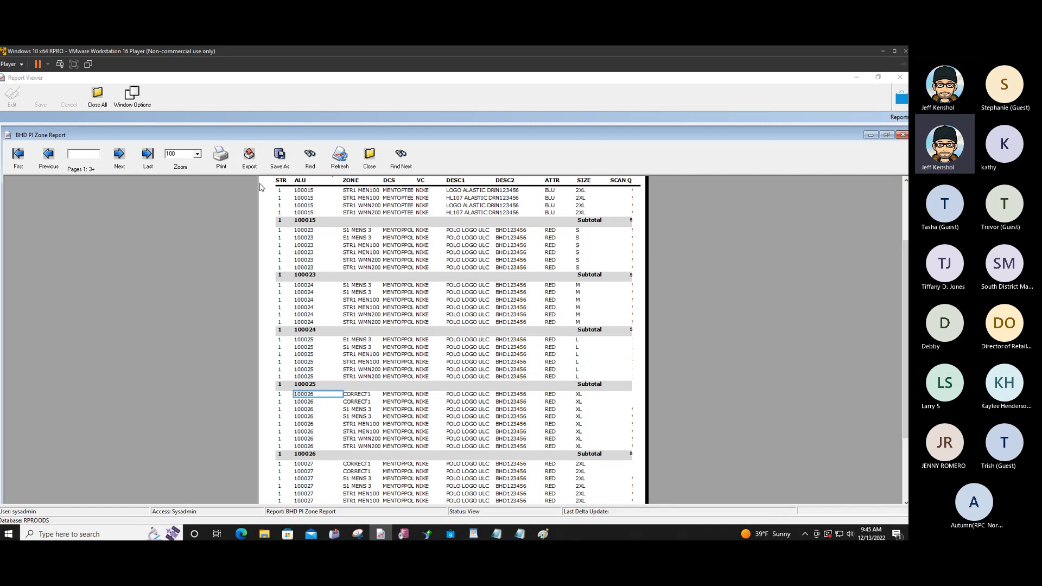
- Search the zone report from its first page for every occurrence of item 100026, then end the search
left_click(19, 162)
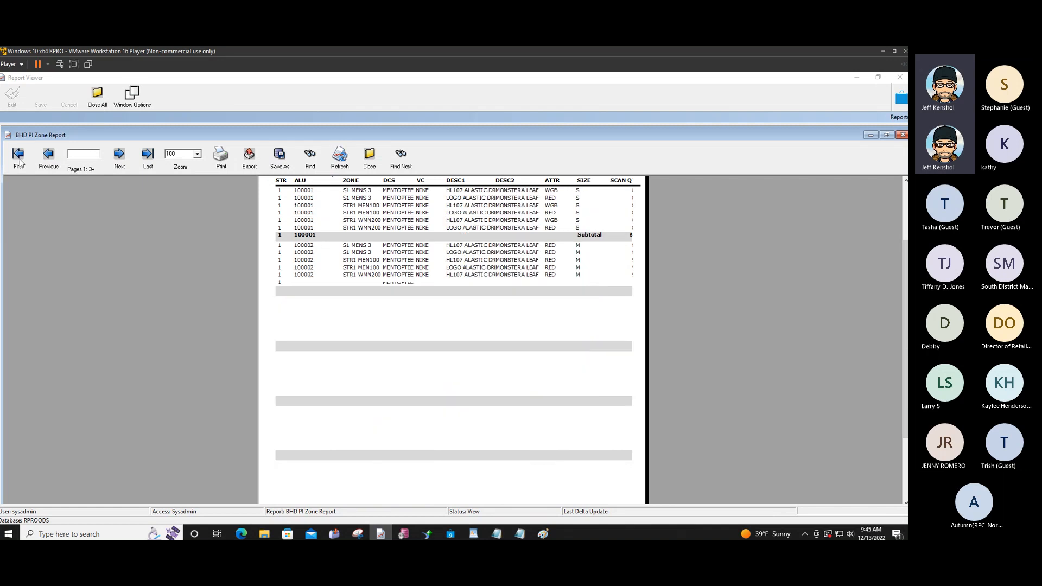
left_click(310, 157)
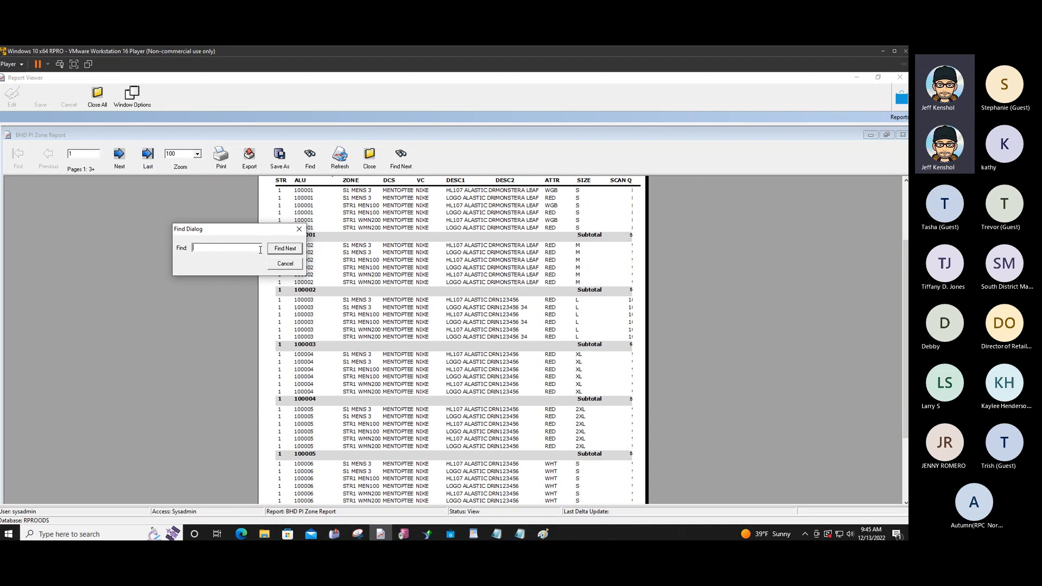
type("100026")
key("Return")
left_click(295, 252)
left_click(295, 251)
left_click(296, 251)
left_click(296, 251)
left_click(296, 252)
left_click(296, 251)
left_click(296, 251)
left_click(296, 251)
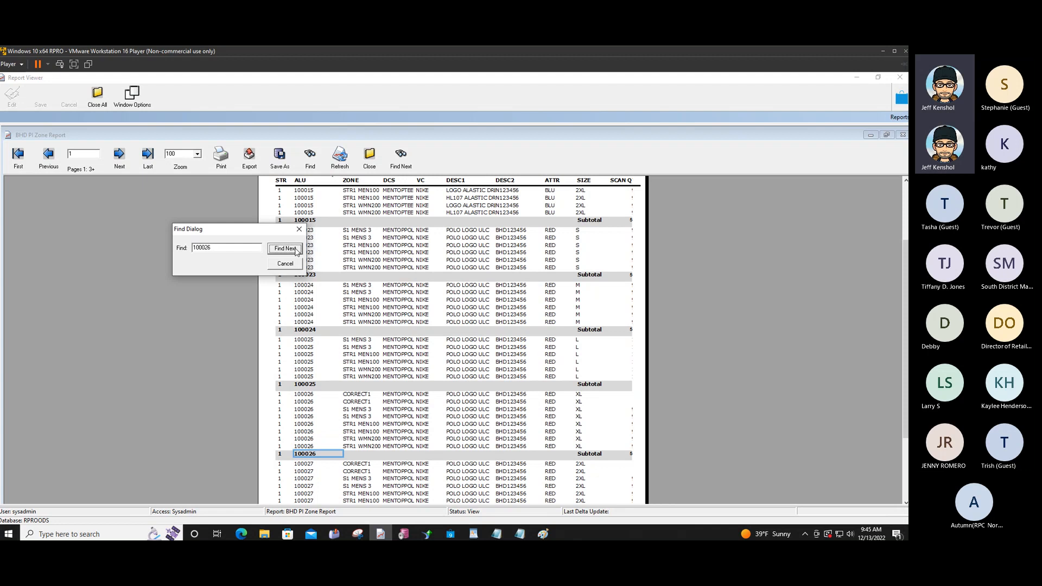
left_click(296, 251)
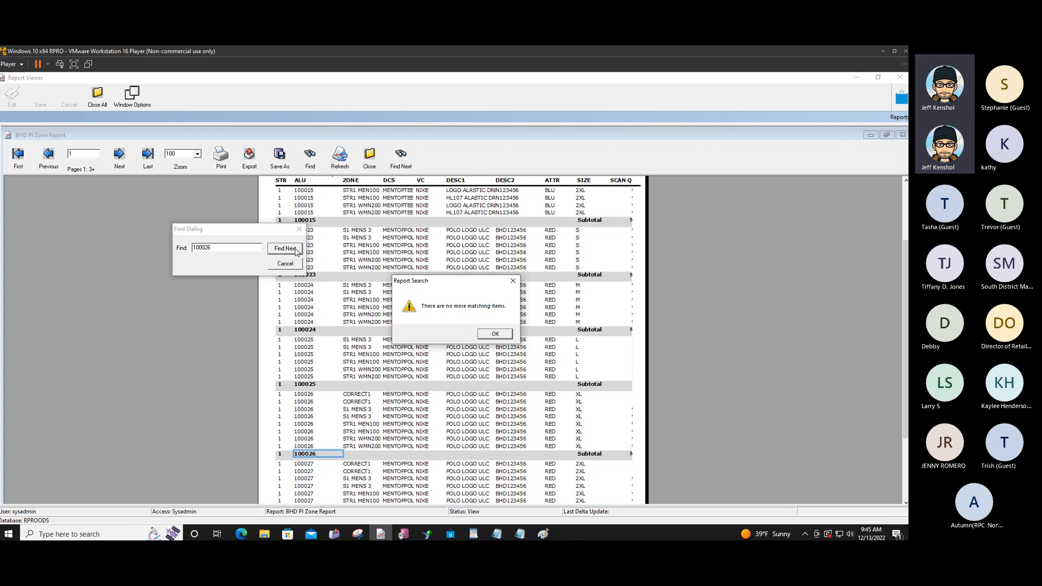
left_click(487, 334)
left_click(293, 266)
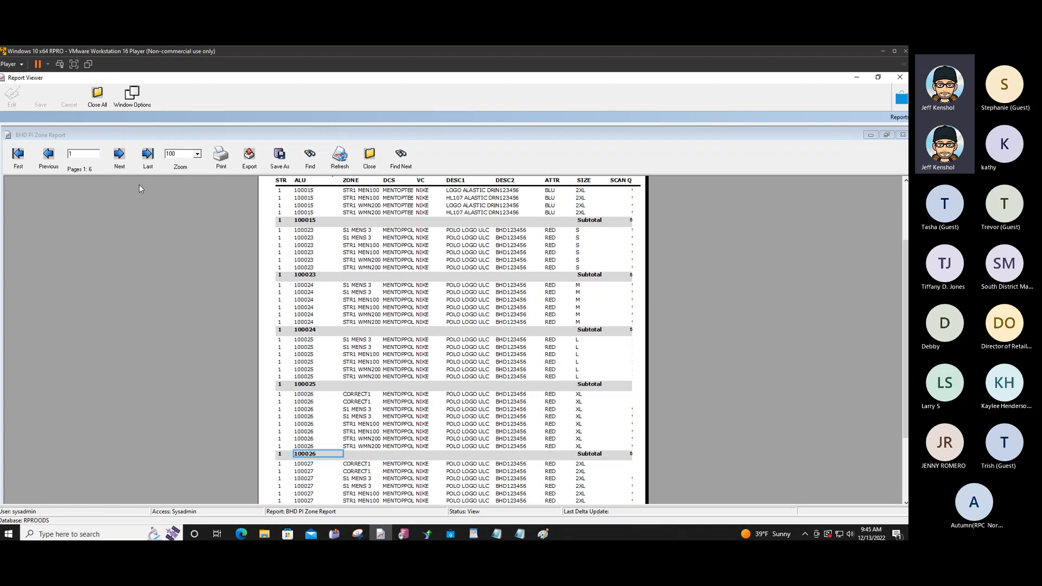
- Return to the first page of the zone report, dismiss a new search unused, and close the report
left_click(17, 157)
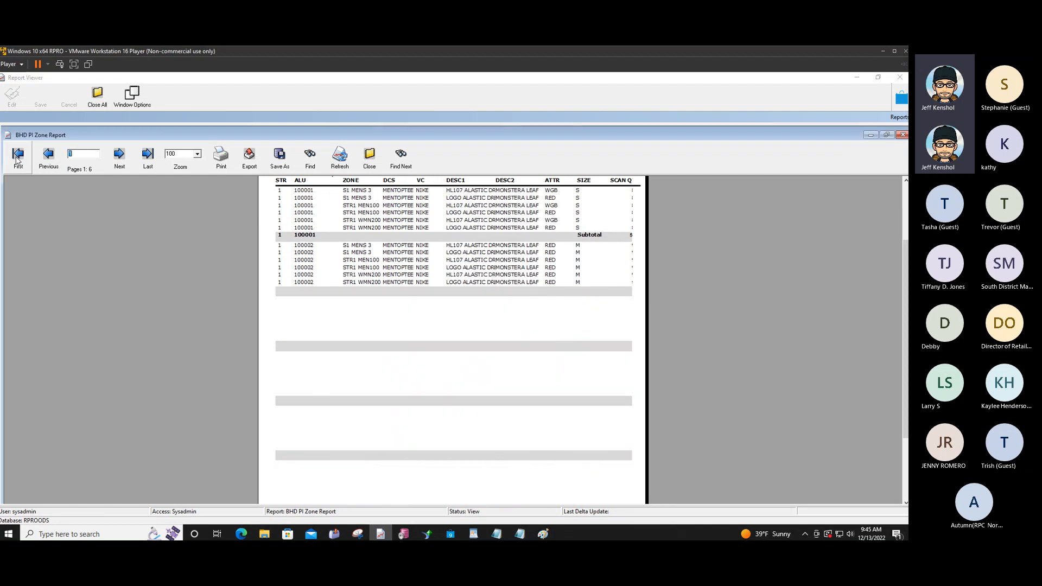
left_click(311, 166)
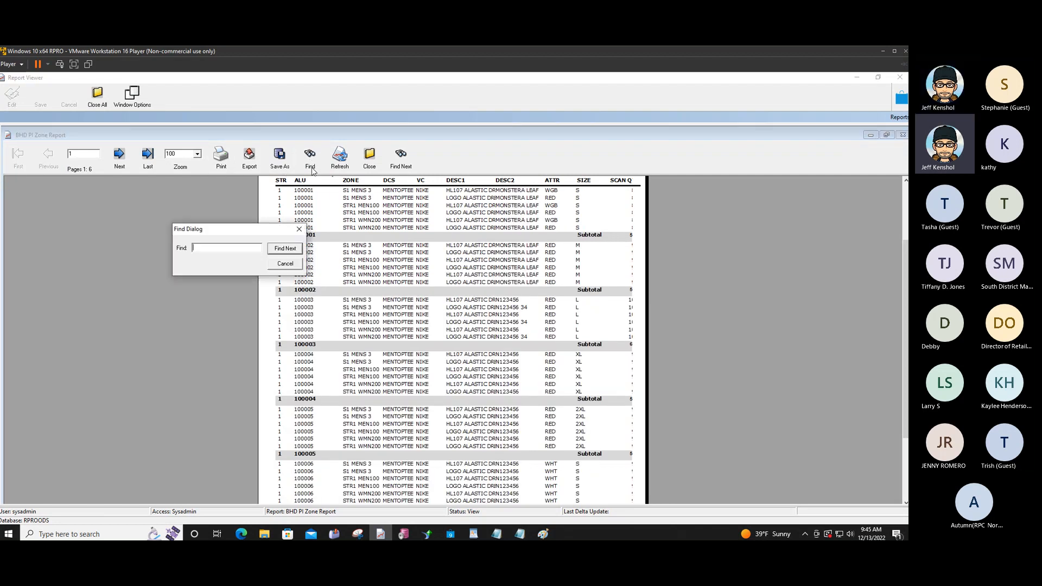
left_click(299, 229)
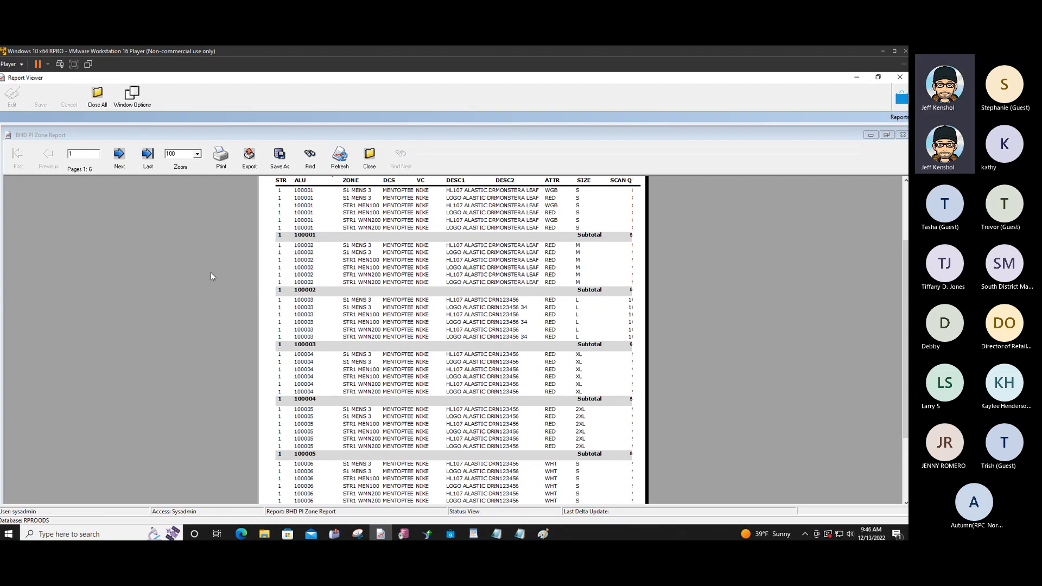
left_click(369, 156)
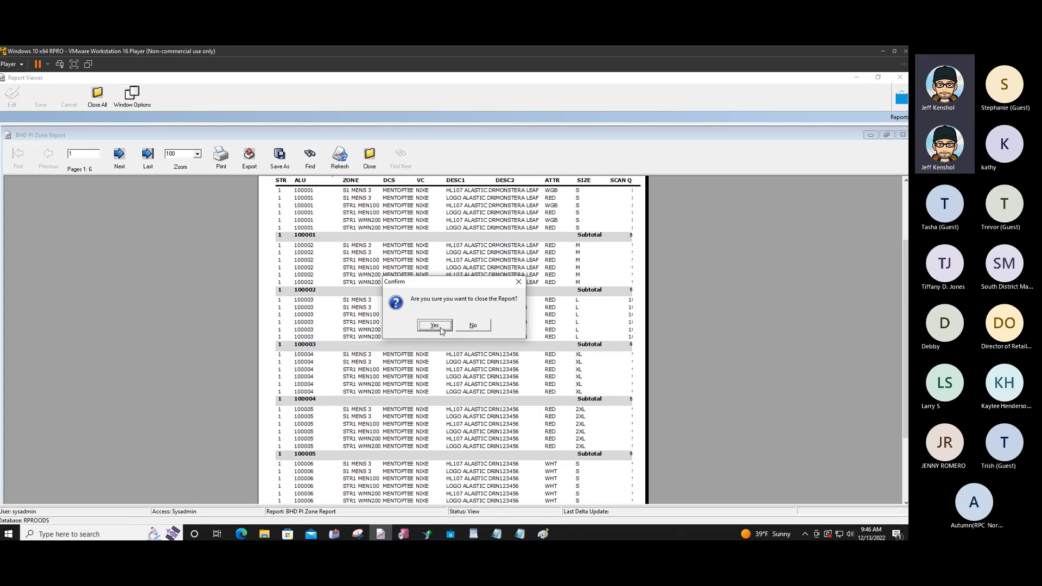
left_click(441, 330)
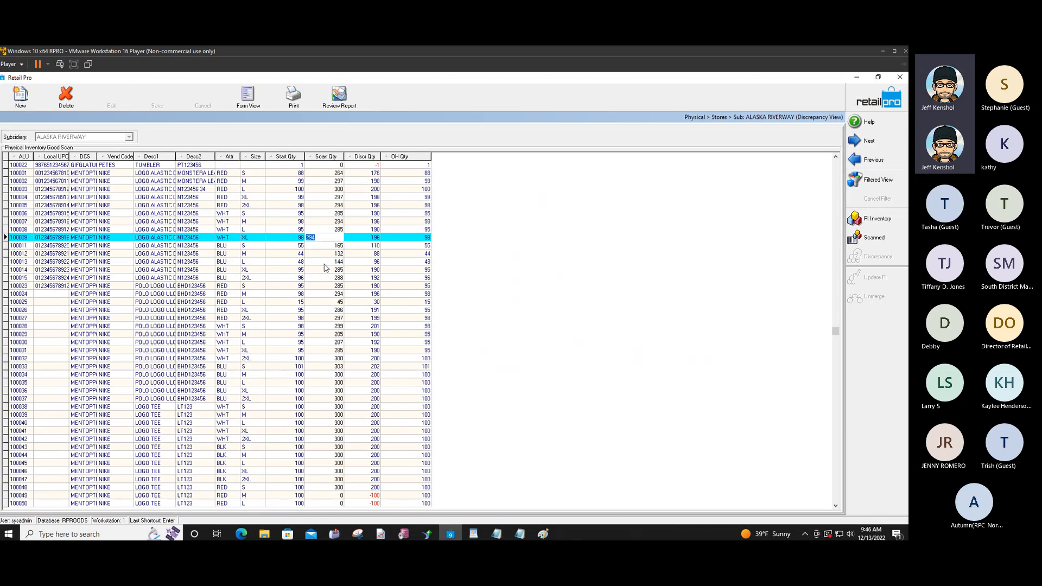
- Switch to Retail Pro, leave the discrepancy list, and reopen it from store S1's physical inventory sheet
left_click(336, 245)
left_click(339, 238)
left_click(890, 108)
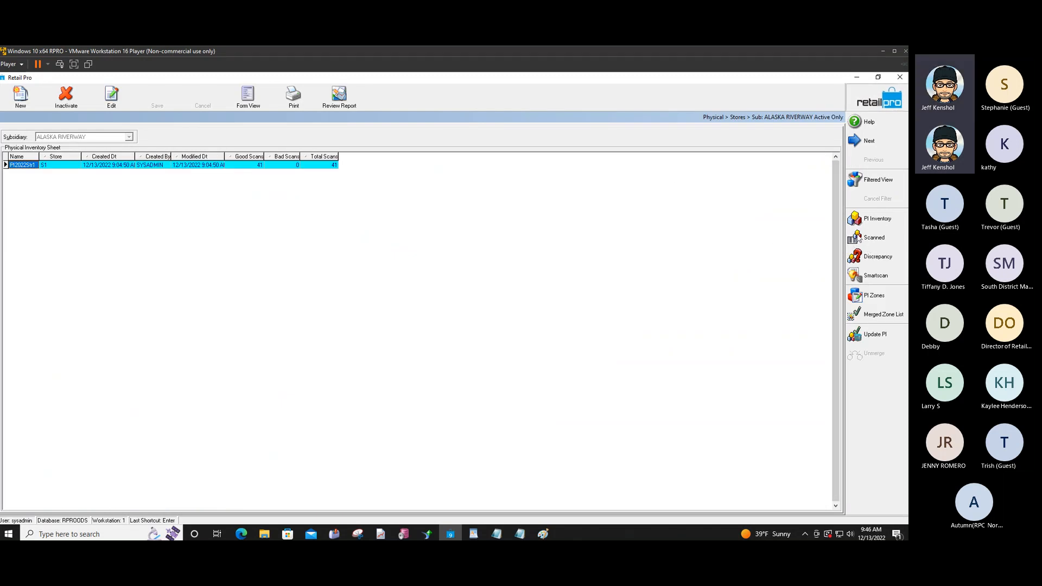
left_click(863, 257)
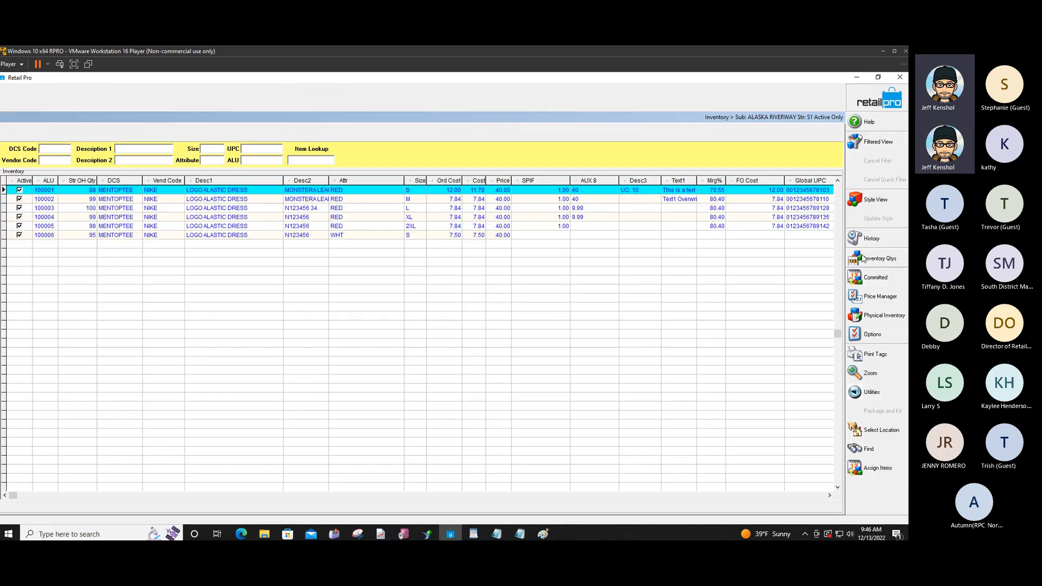
left_click(875, 315)
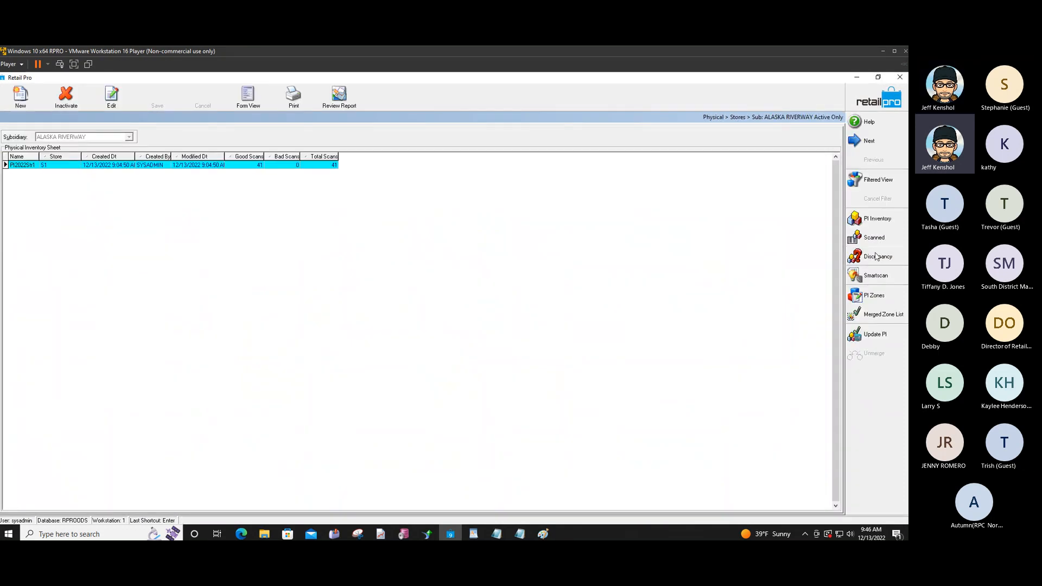
left_click(876, 258)
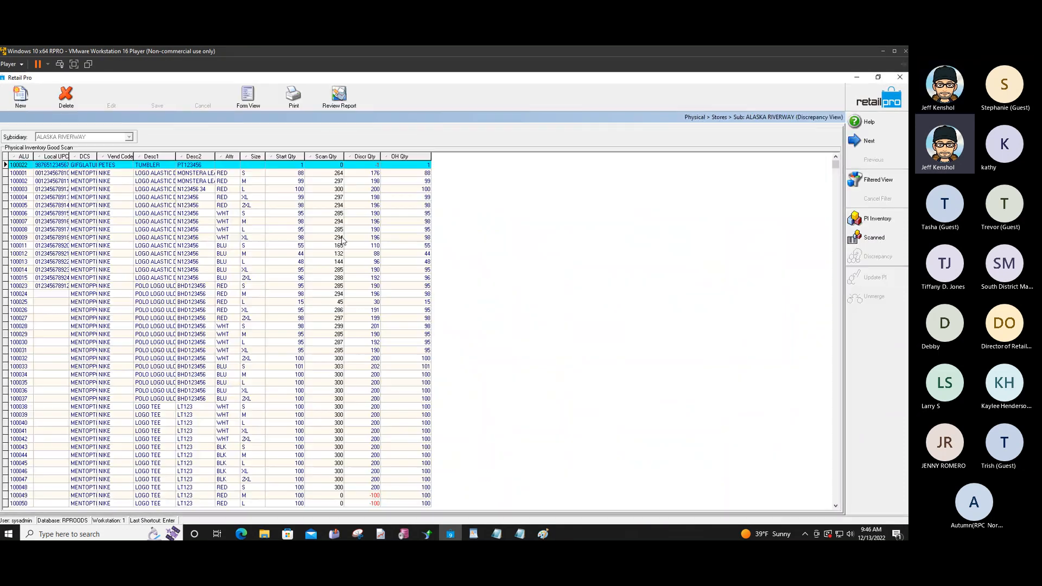
- Try a scan quantity of 255 for item 100009, then cancel the merged zone adjustment and discard the edit
left_click(341, 239)
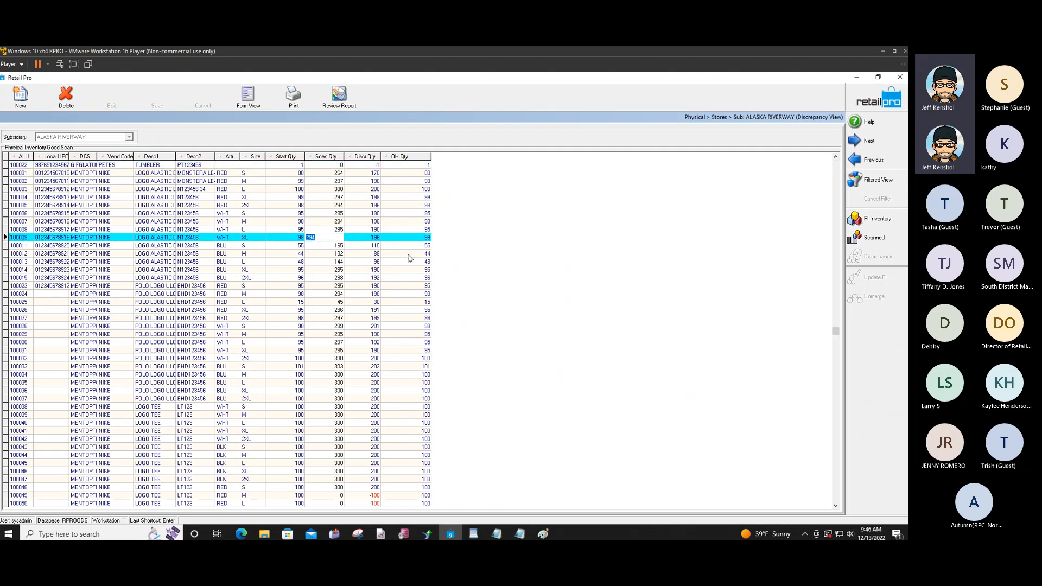
double_click(333, 239)
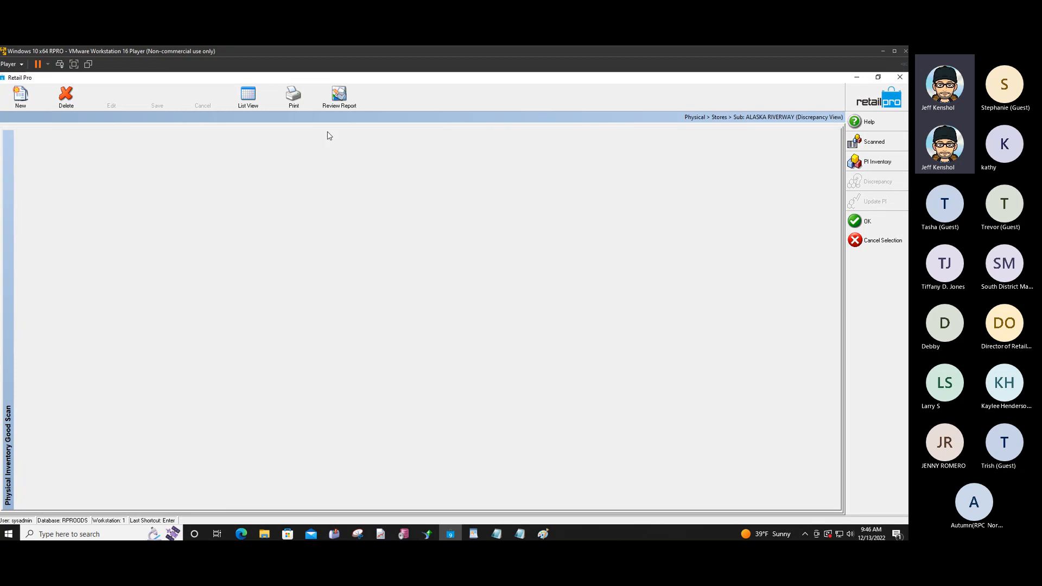
left_click(254, 104)
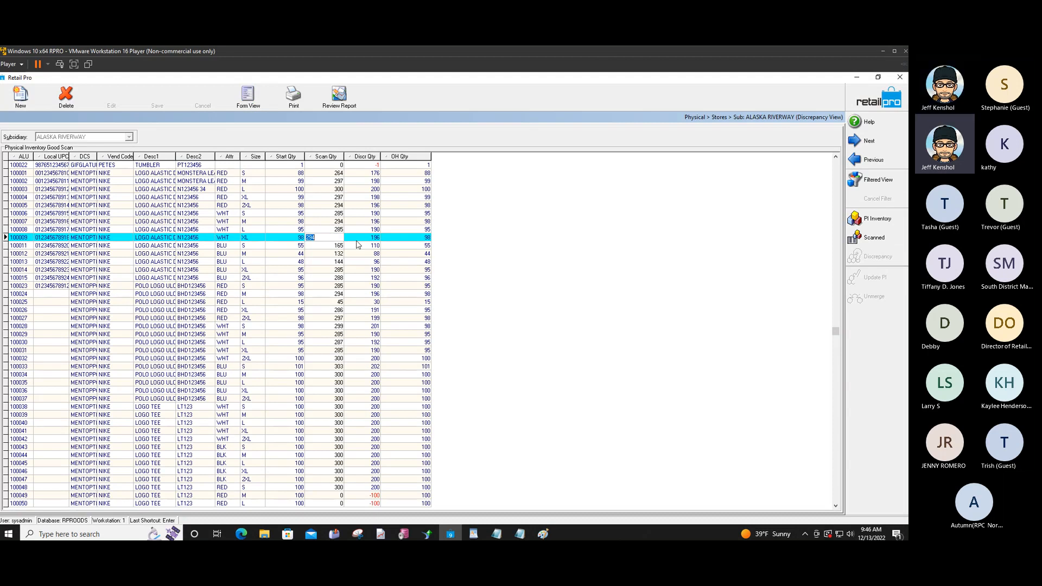
type("255")
key("Return")
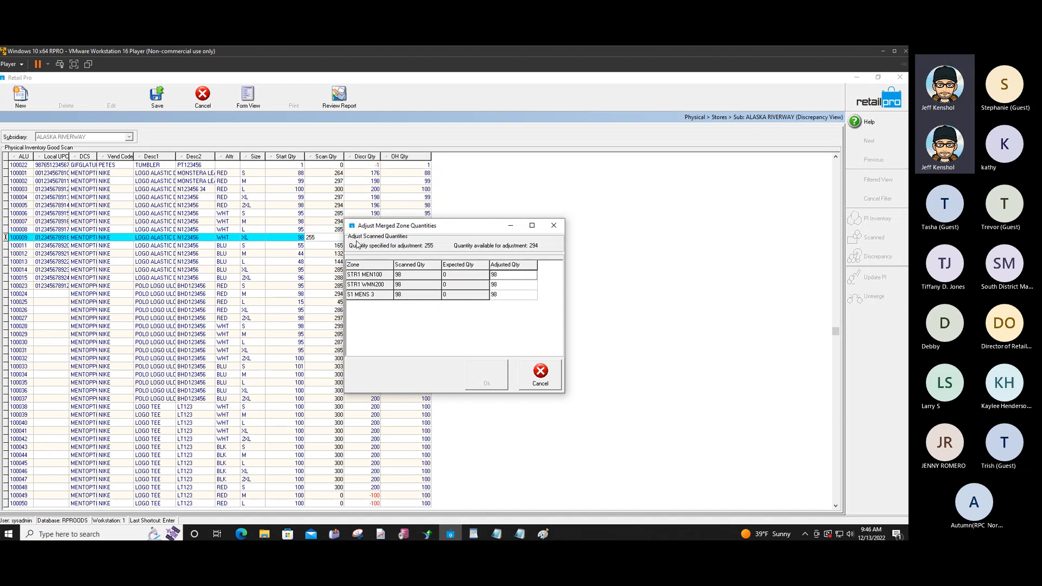
left_click(505, 276)
left_click(543, 386)
left_click(202, 96)
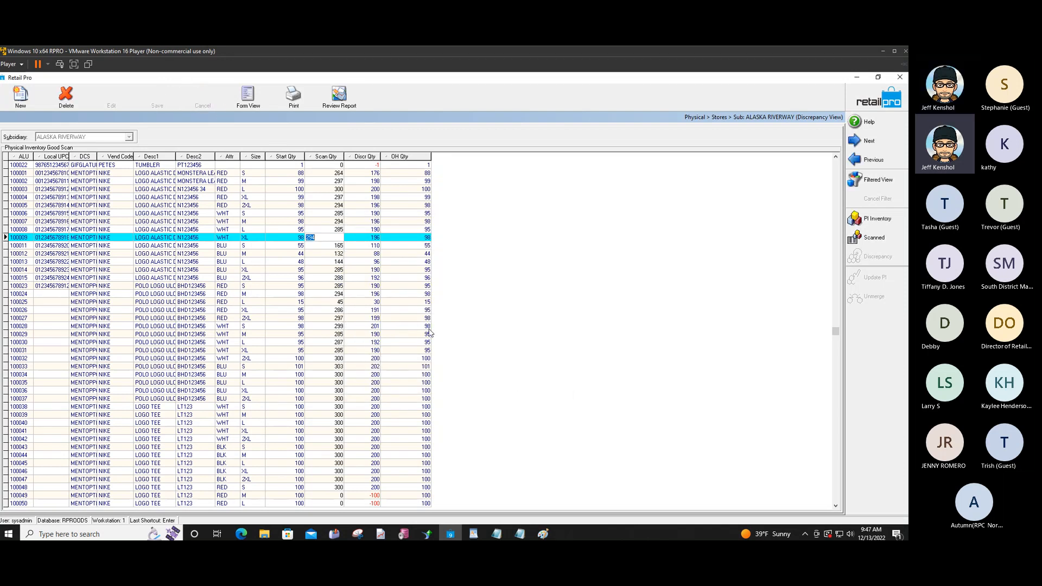
left_click(335, 246)
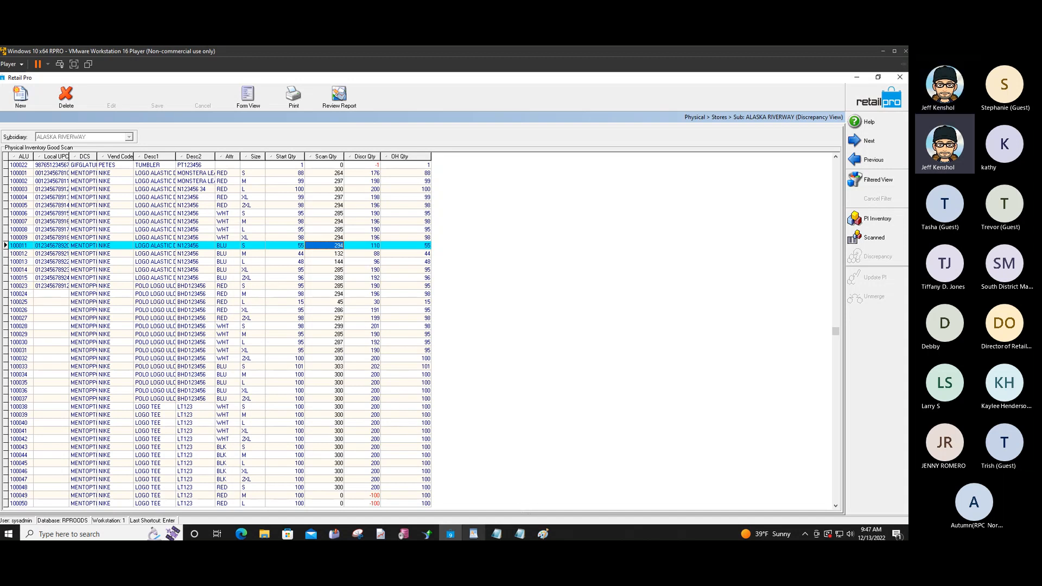
mouse_move(403, 534)
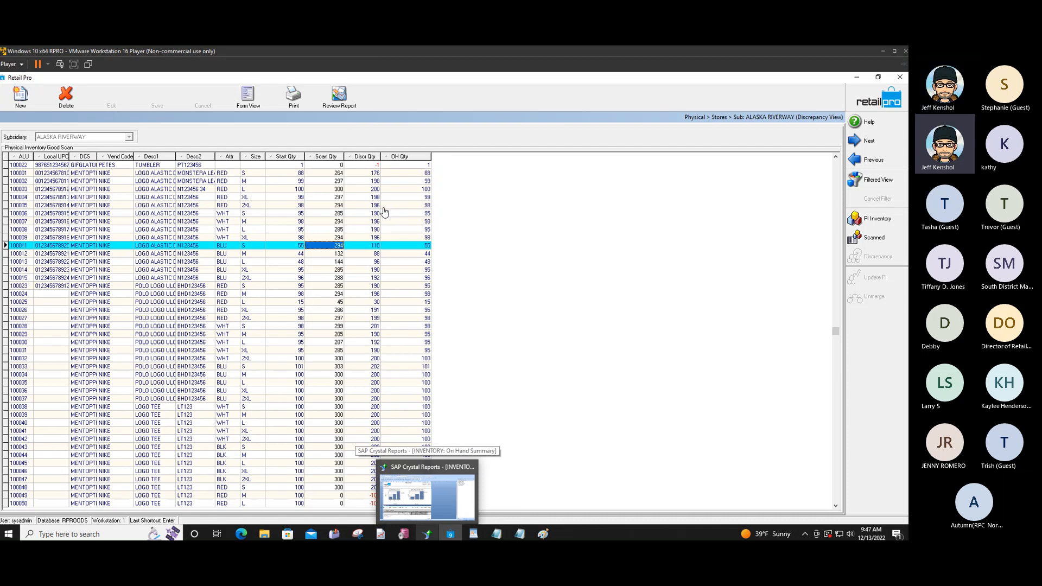
left_click(338, 286)
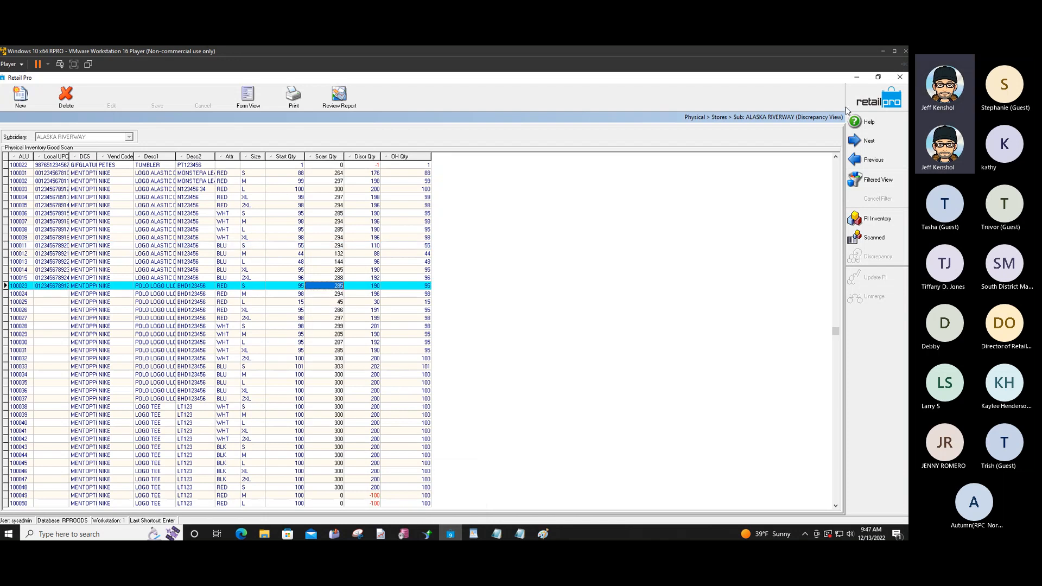
- Leave the discrepancy list and set up an inventory update for store S1 with Physical as the reason
left_click(867, 100)
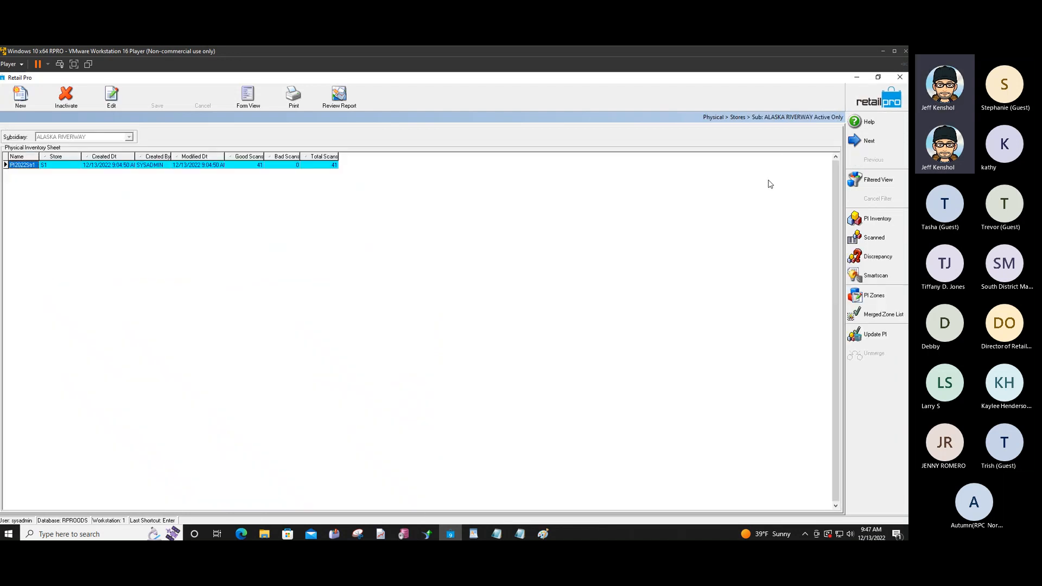
left_click(874, 337)
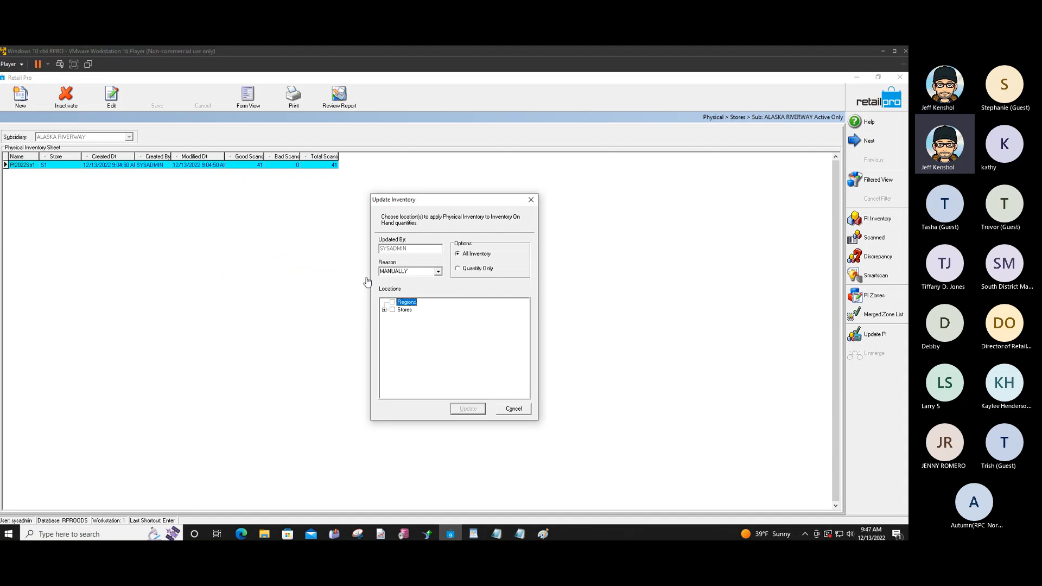
left_click(385, 311)
left_click(402, 318)
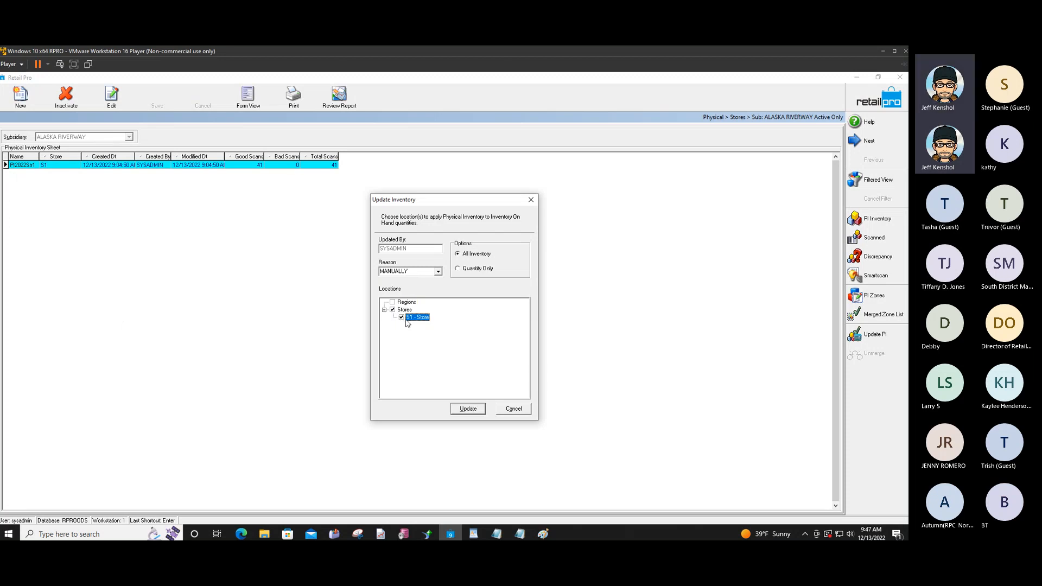
left_click(439, 273)
left_click(404, 299)
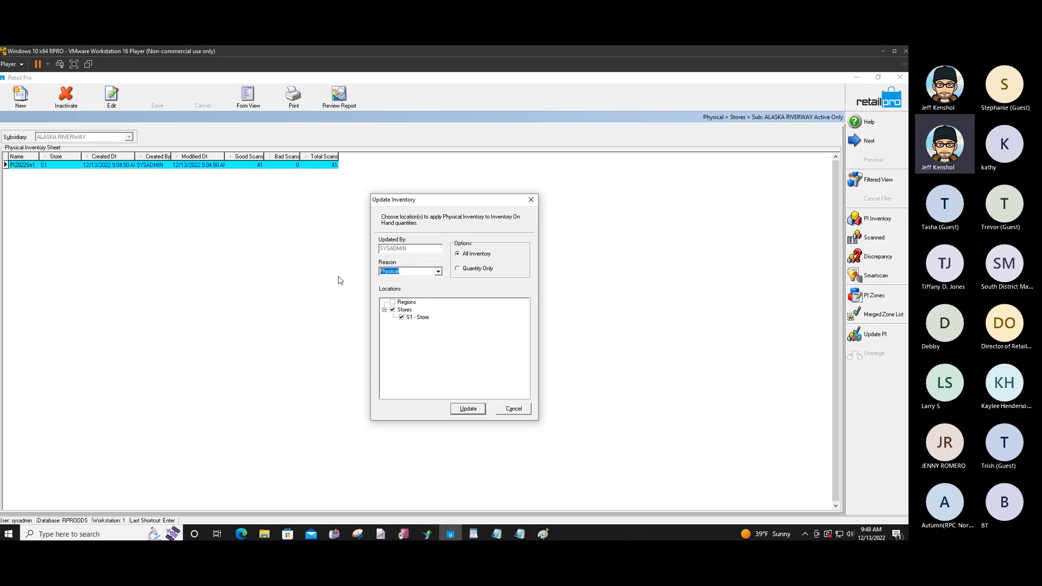
- Compare the update options, keep All Inventory, and run the update to apply the physical counts to on-hand quantities
left_click(474, 259)
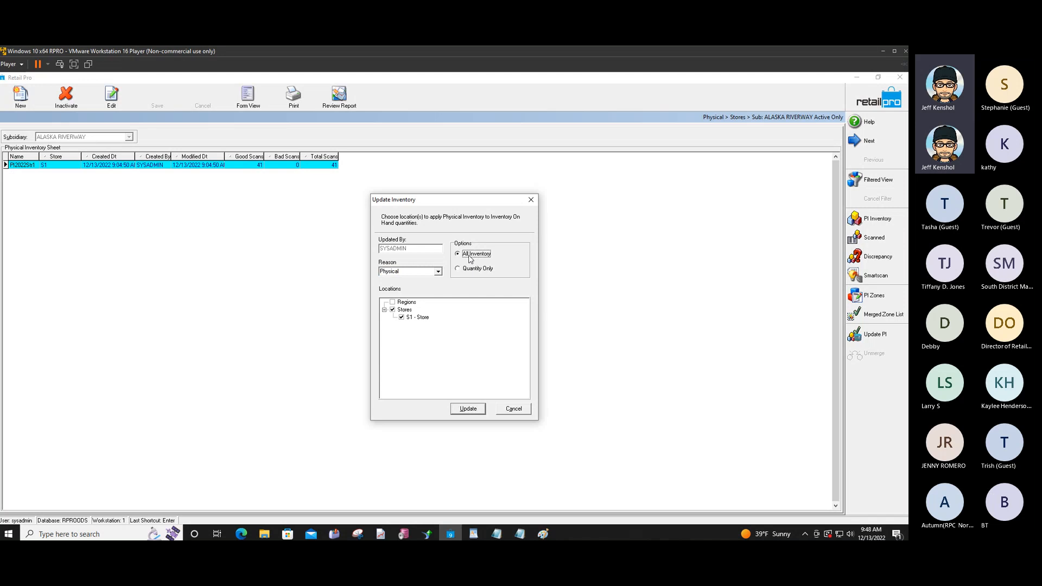
left_click(468, 273)
left_click(472, 257)
left_click(465, 273)
left_click(468, 256)
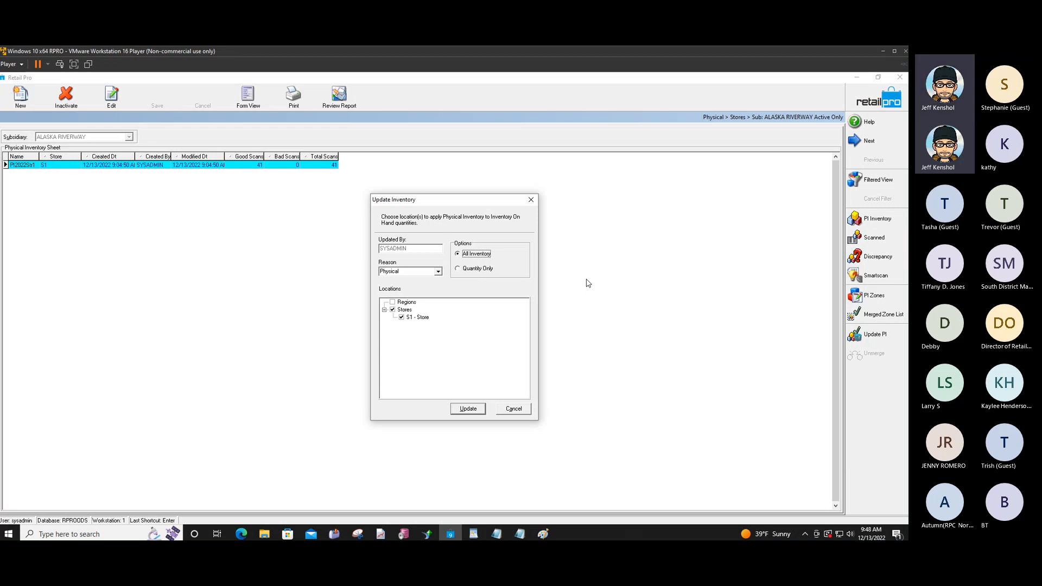
left_click(474, 411)
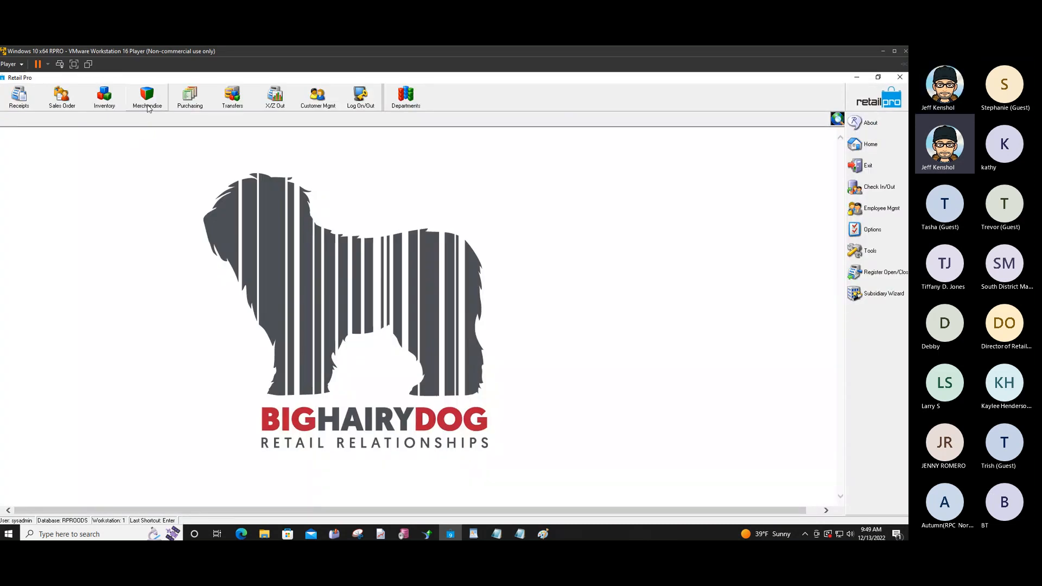
- Open the newest Physical quantity adjustment memo for store S1 in form view, review its details, and return to the home screen
left_click(148, 108)
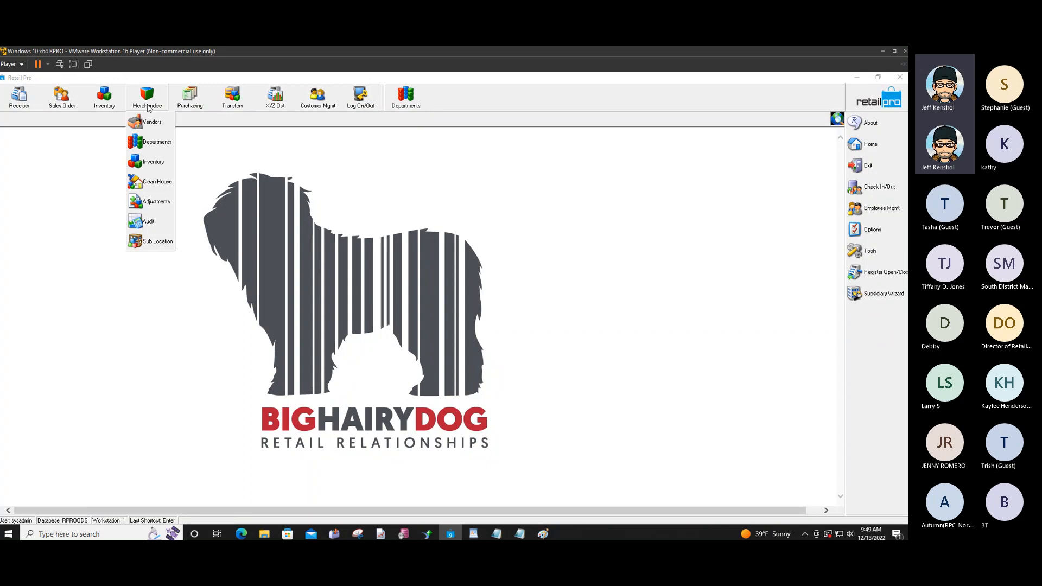
left_click(154, 203)
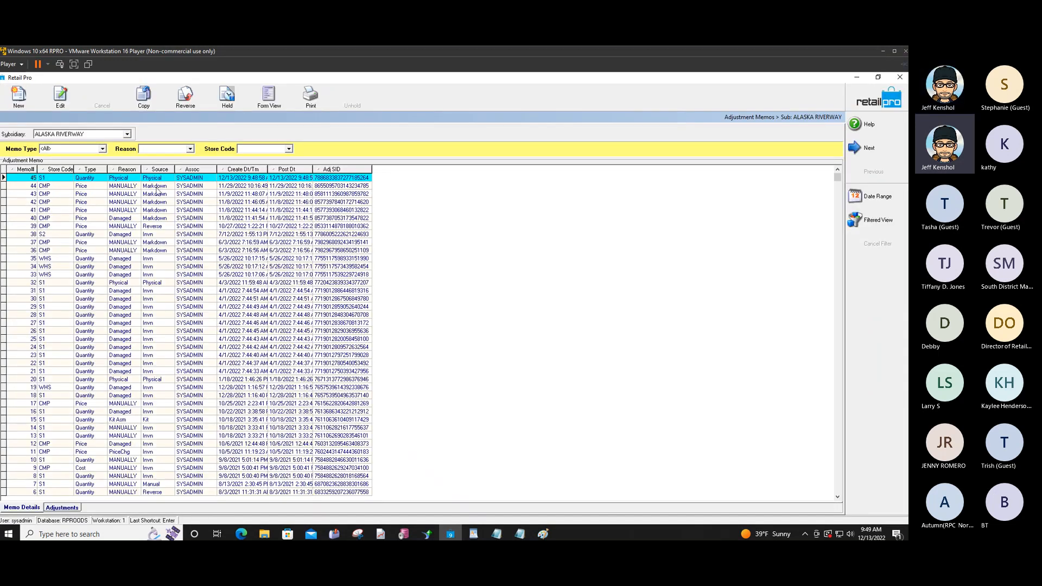
left_click(155, 178)
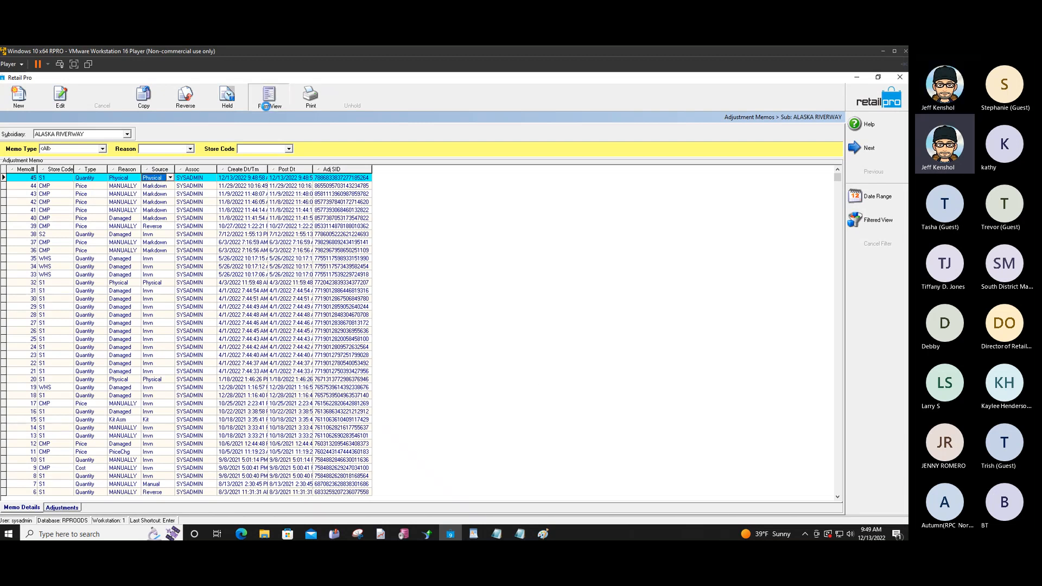
left_click(268, 96)
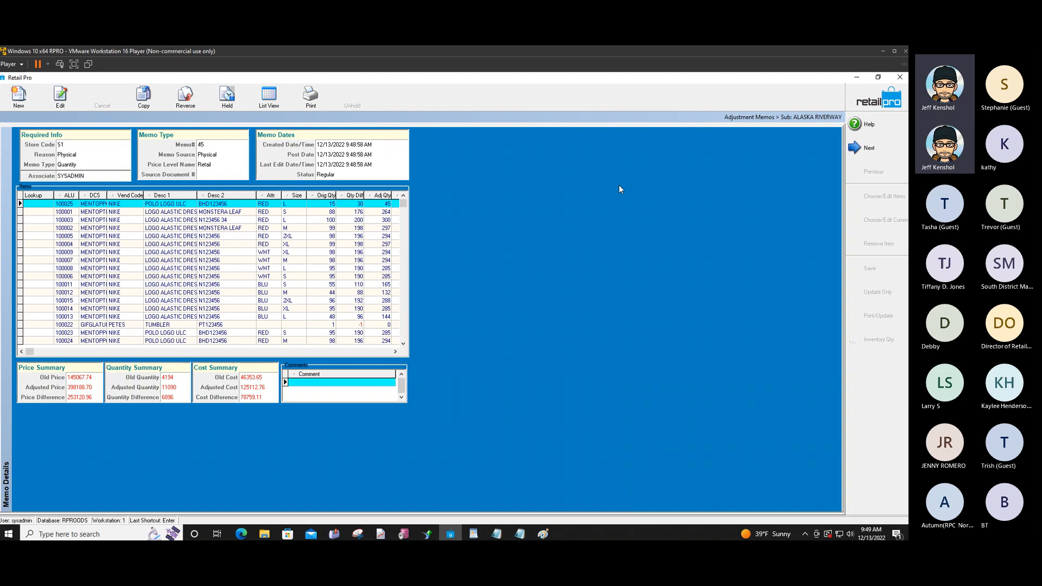
left_click(889, 101)
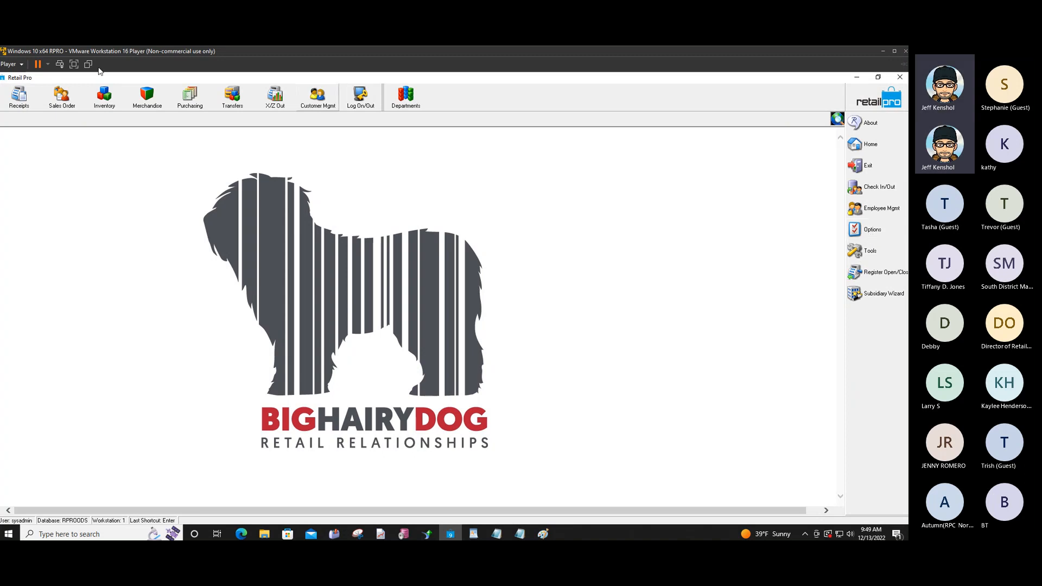
- From the merchandise inventory, start a new store physical inventory named Training for store S1
left_click(152, 109)
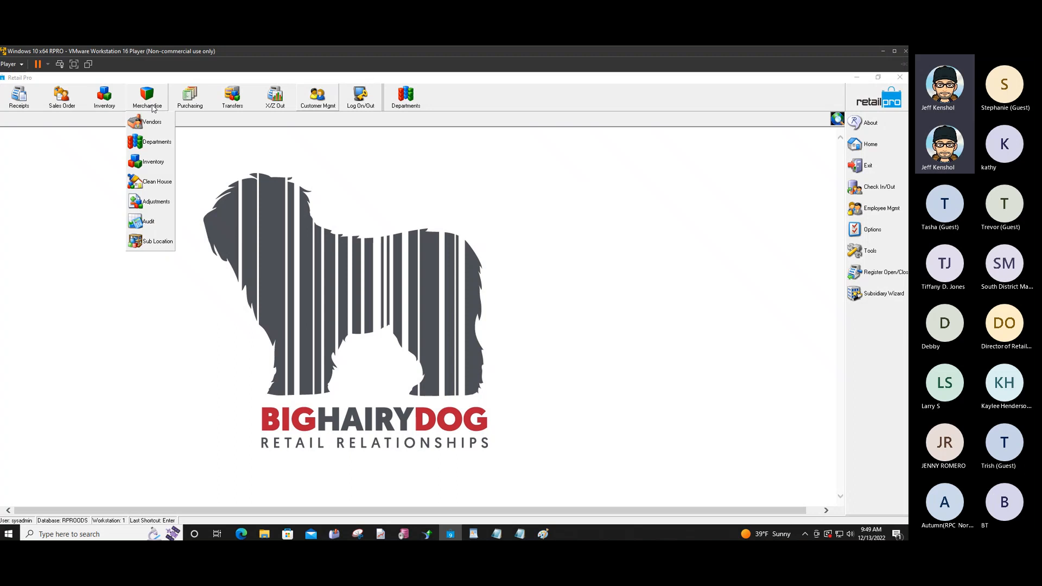
left_click(163, 166)
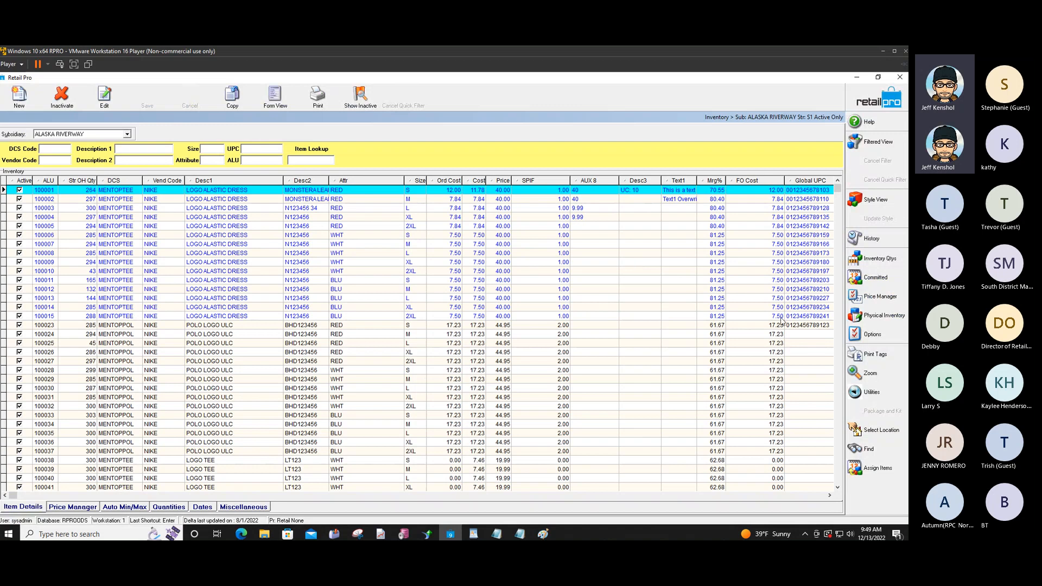
left_click(878, 319)
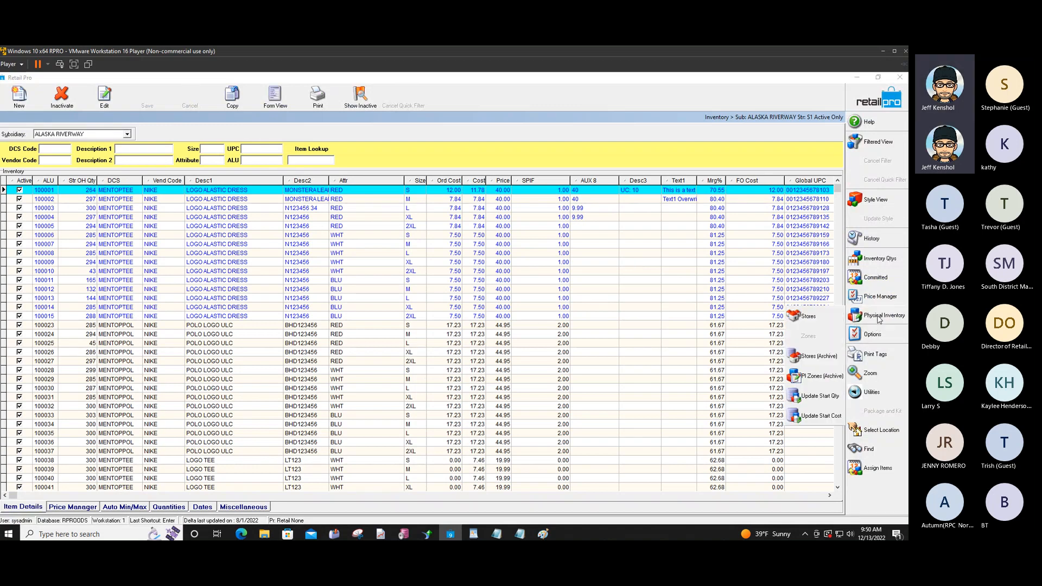
left_click(807, 316)
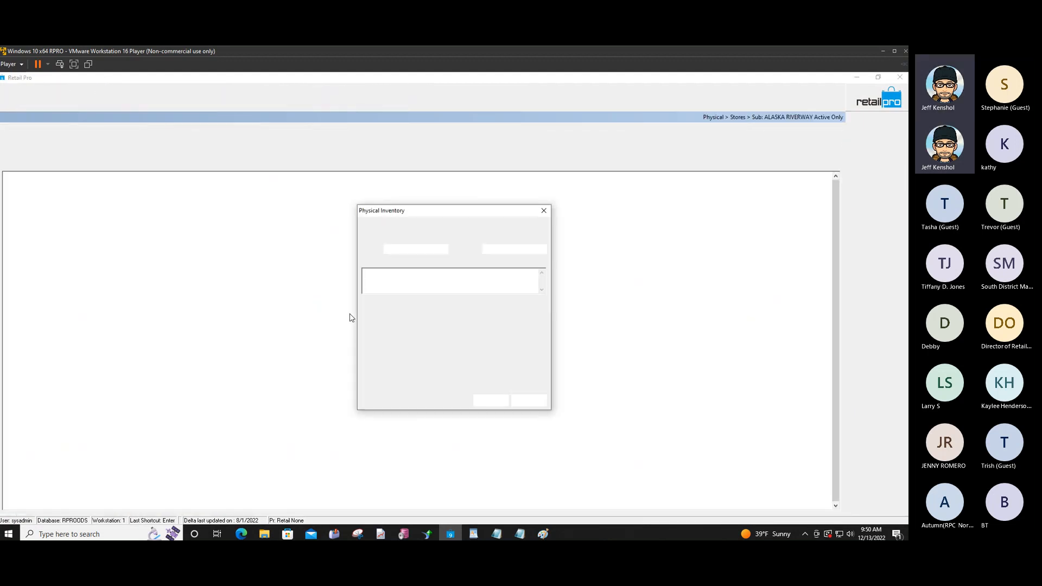
left_click(396, 328)
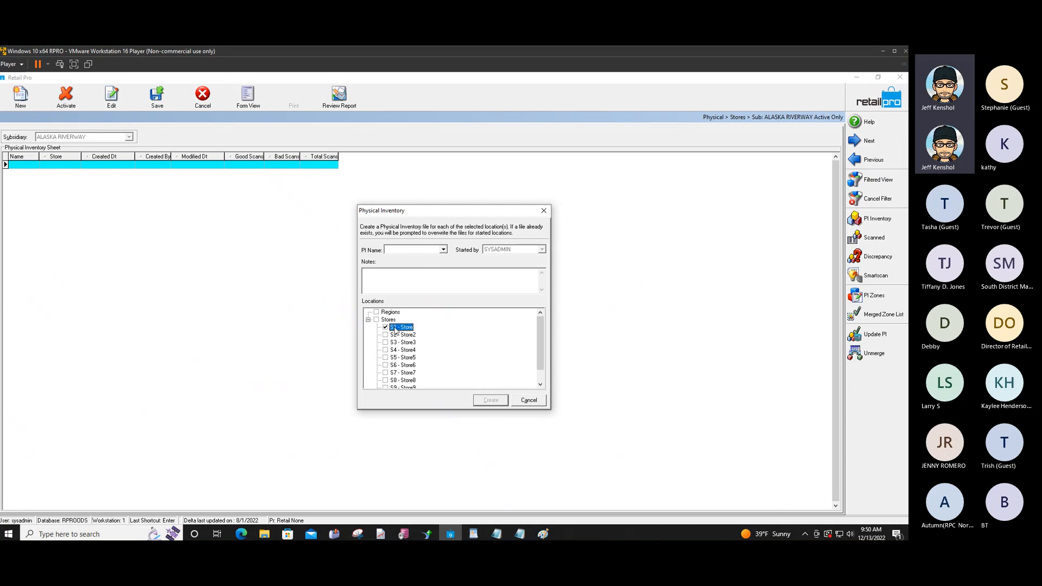
left_click(442, 250)
left_click(407, 267)
left_click(491, 399)
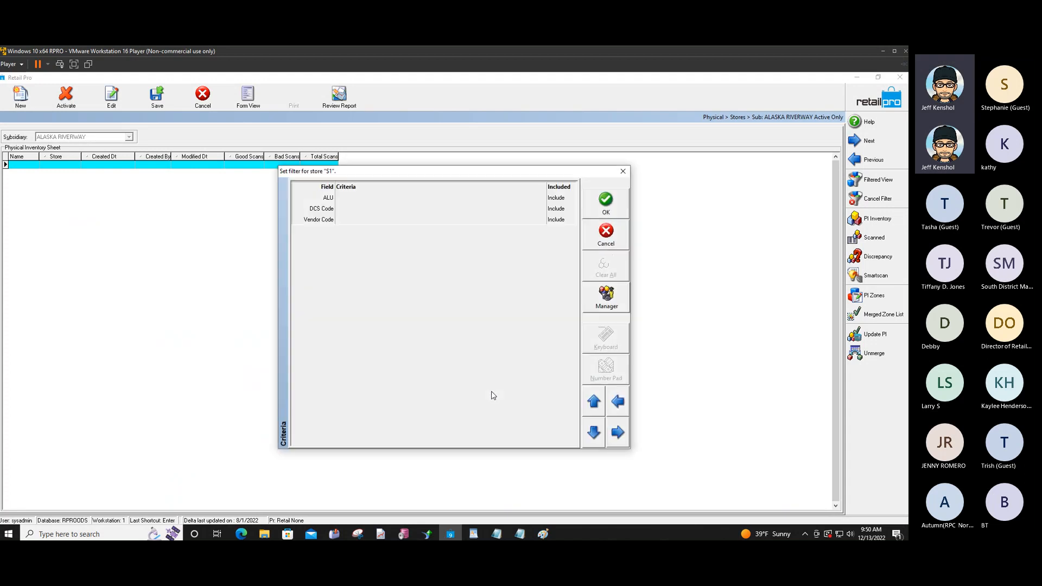
- Filter the S1 physical inventory by DCS code MENTOPPOL (men's tops, polos) and create the sheet
left_click(367, 210)
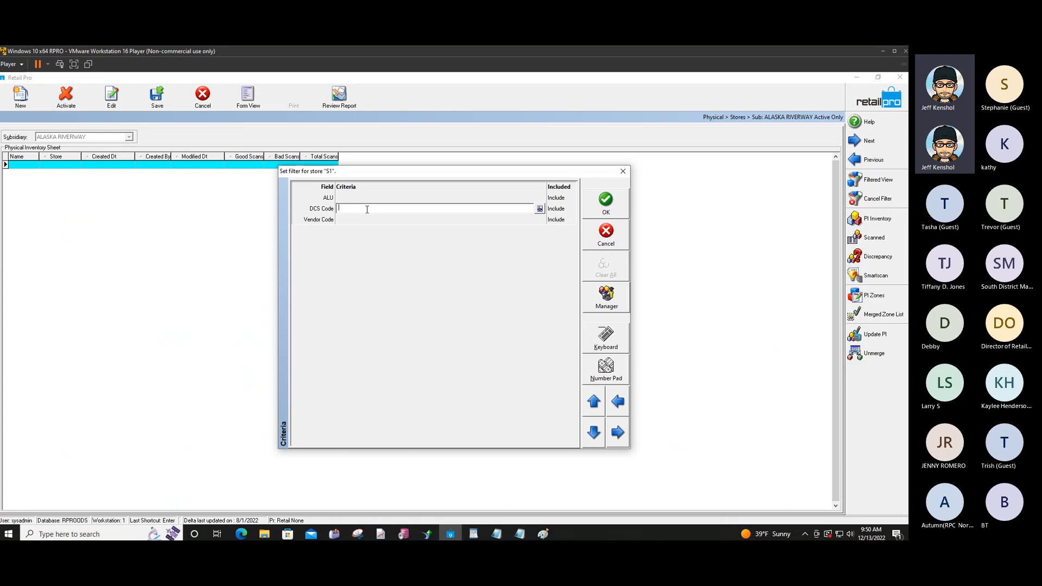
left_click(540, 208)
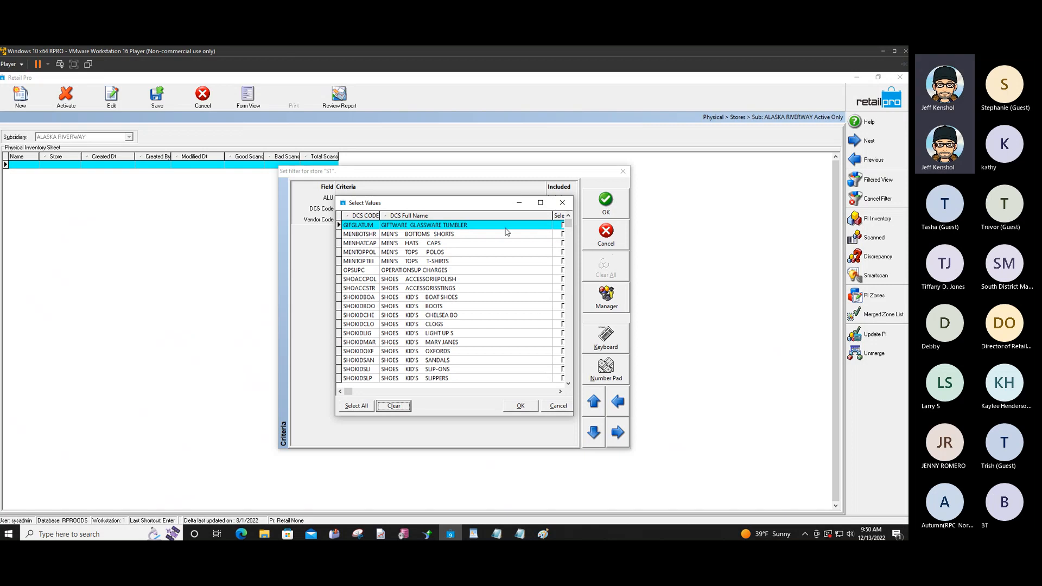
left_click(381, 255)
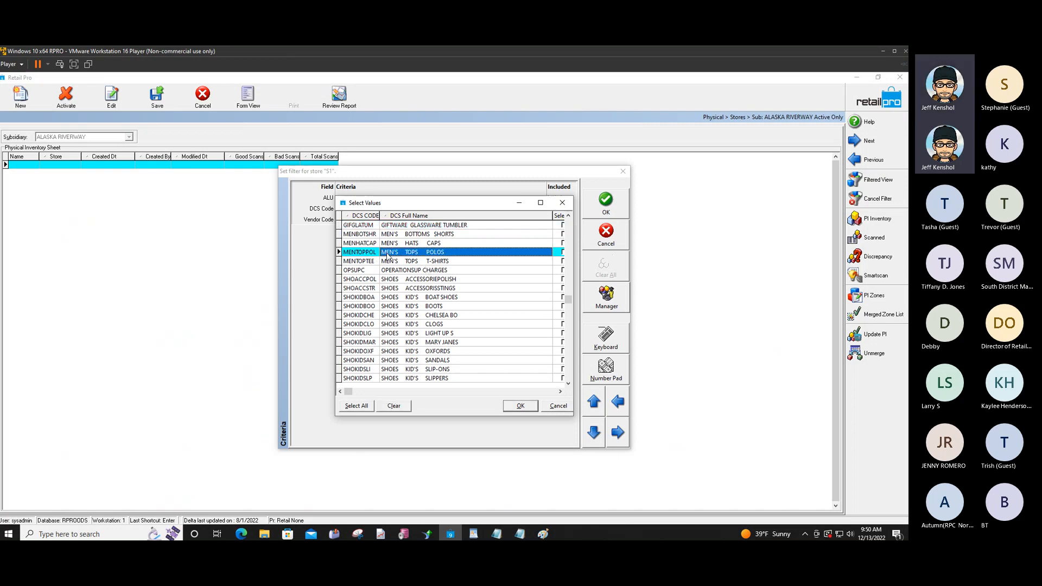
left_click(559, 254)
key("space")
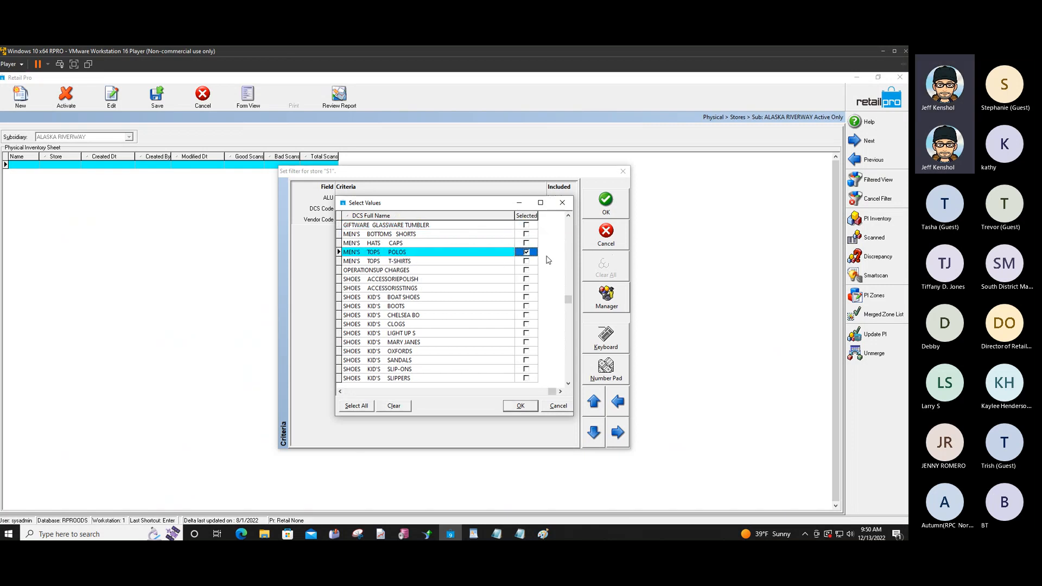
left_click_drag(515, 218, 459, 218)
left_click(521, 407)
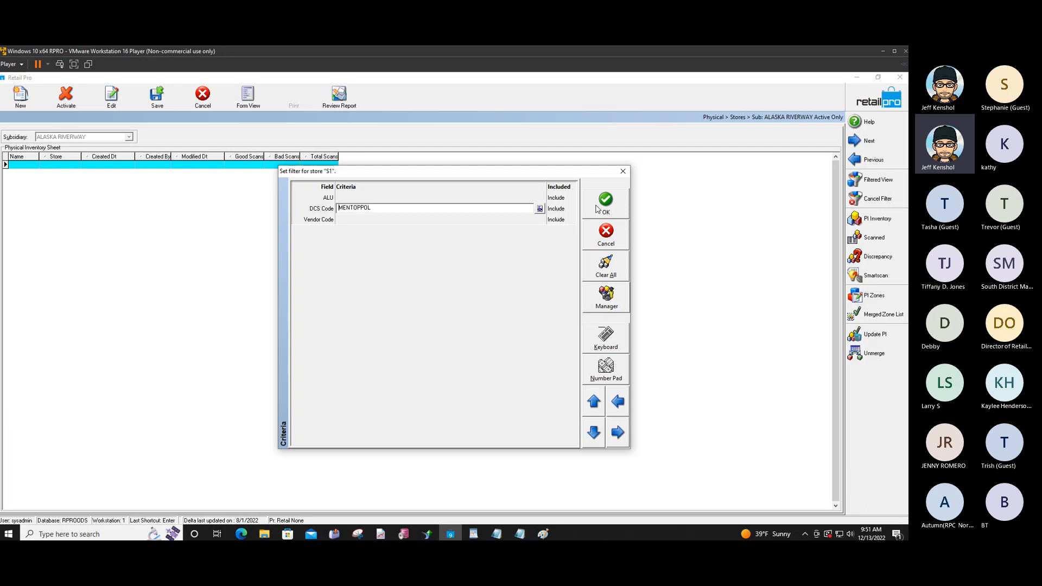
left_click(598, 210)
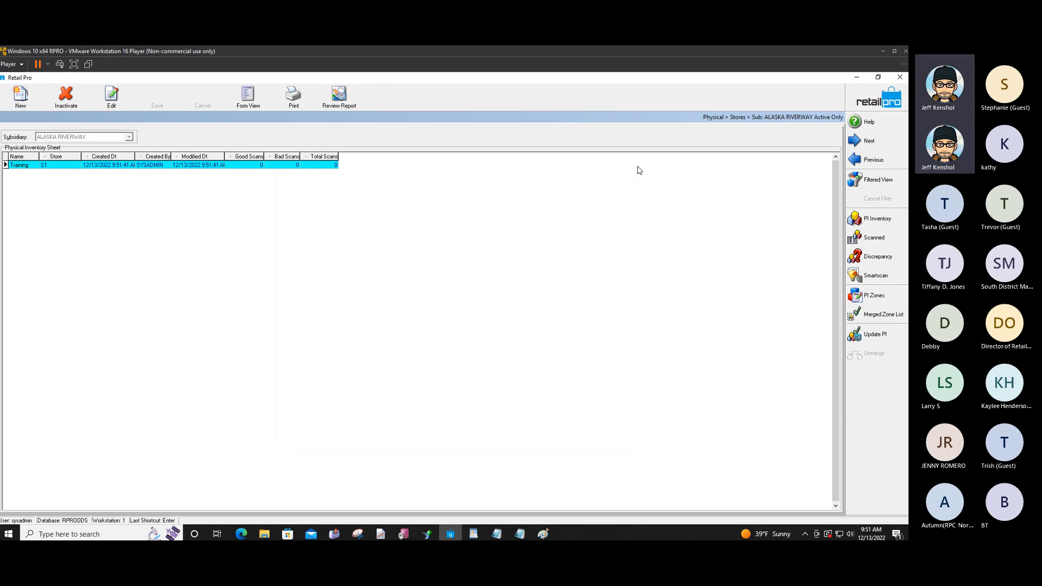
- Review the item list of the Training sheet for S1 with the DCS column widened, and return to the home screen
left_click(51, 165)
left_click(871, 223)
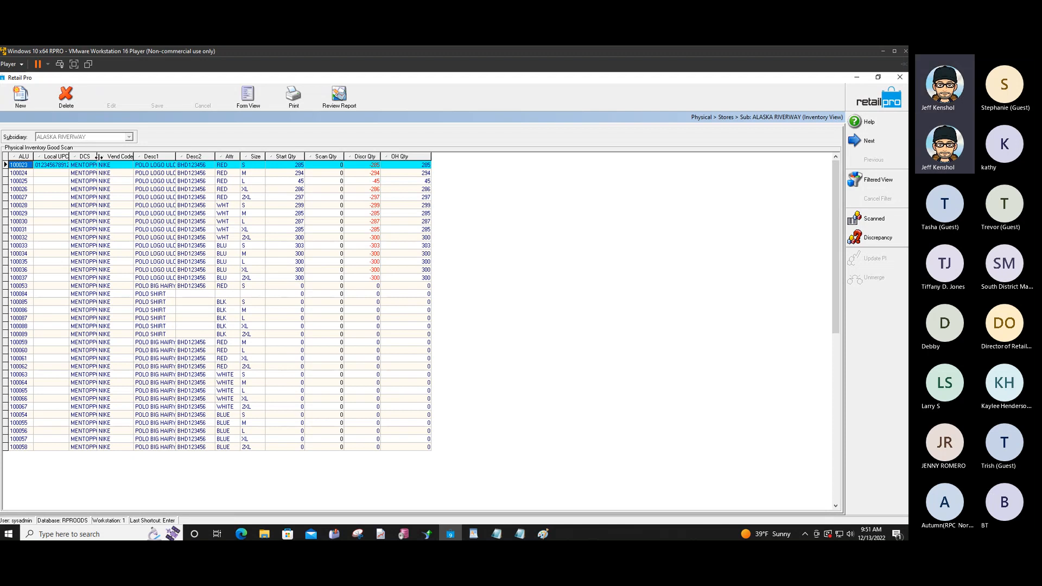
left_click_drag(98, 157, 120, 157)
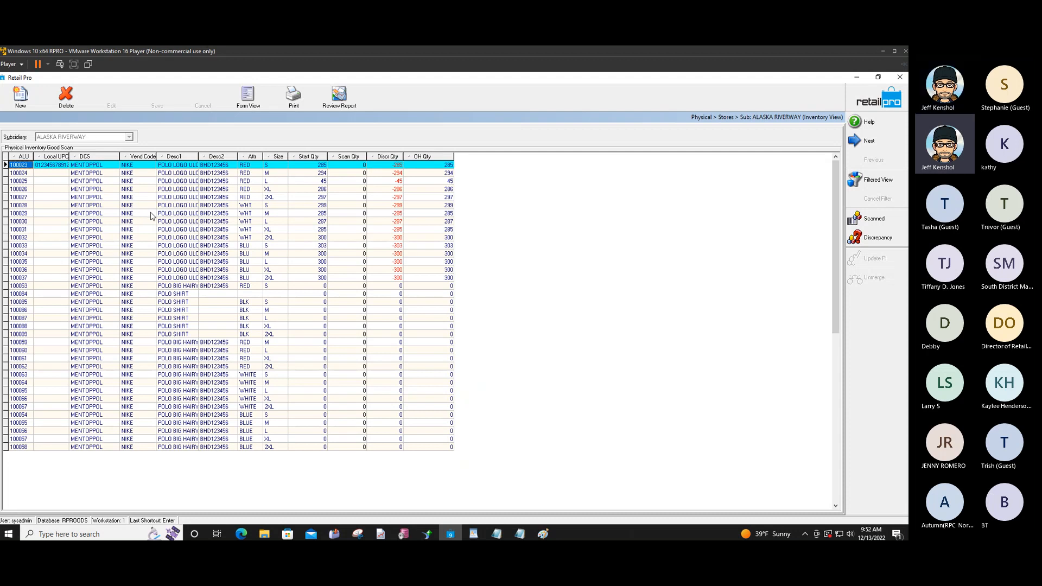
left_click(870, 104)
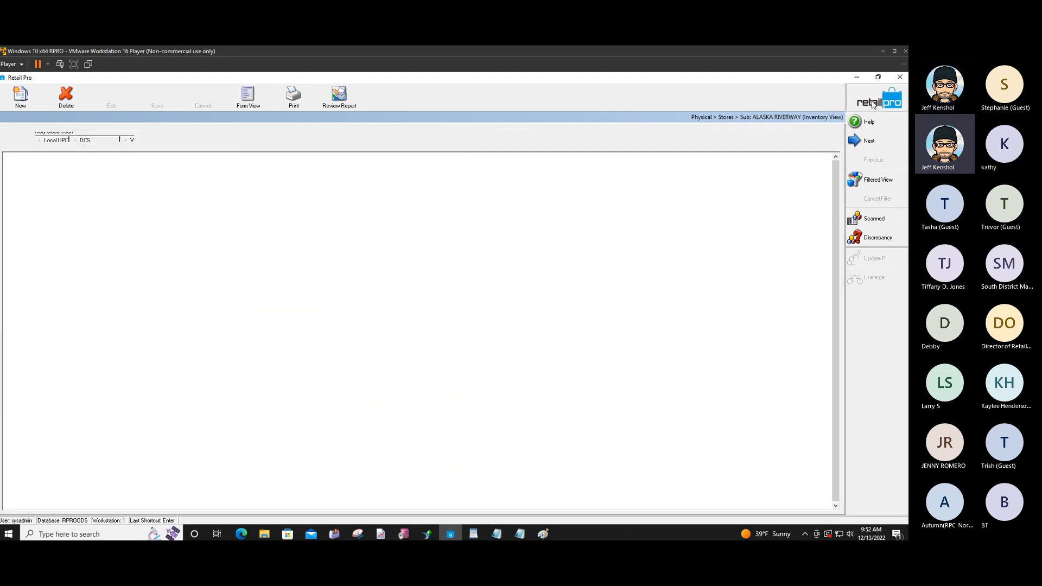
left_click(867, 104)
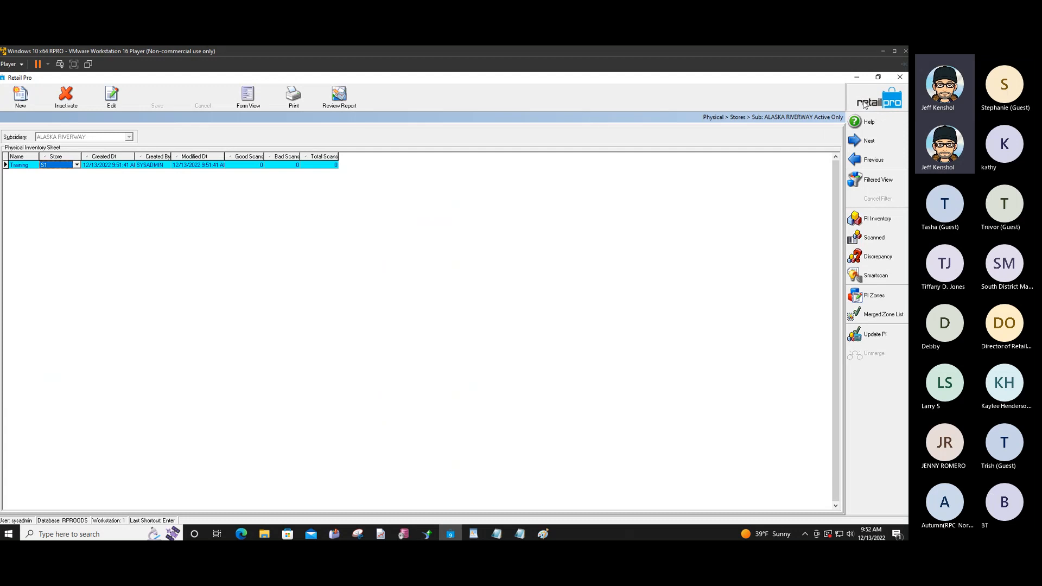
left_click(864, 105)
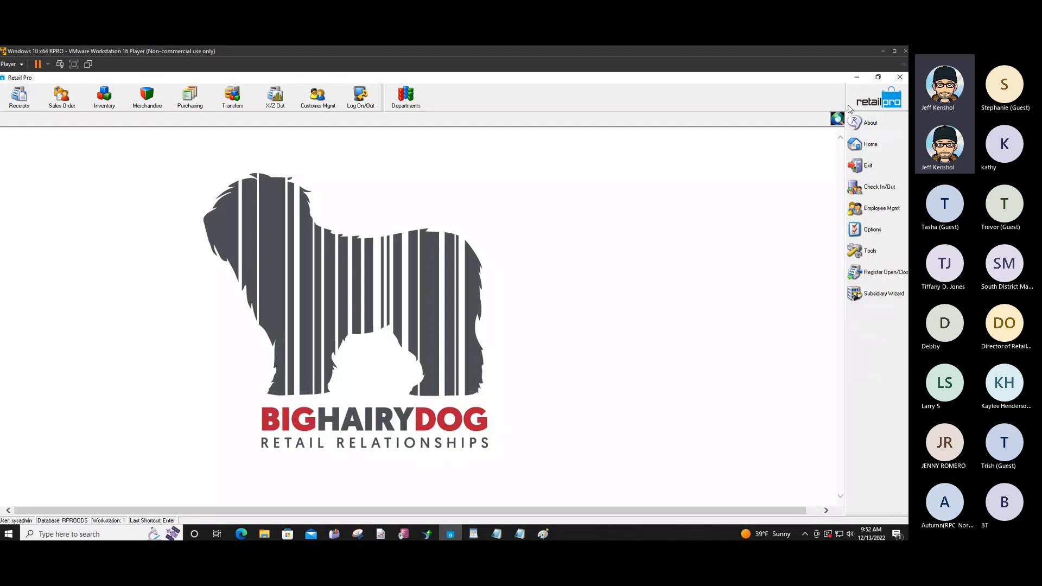
- Open the PI Tool options in the system's local merchandise preferences
left_click(868, 232)
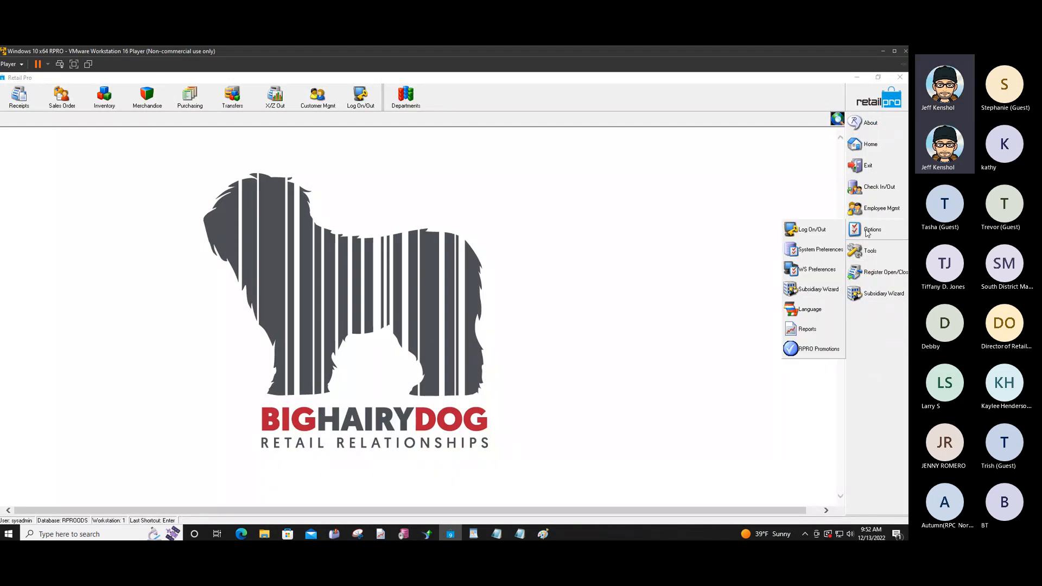
left_click(814, 250)
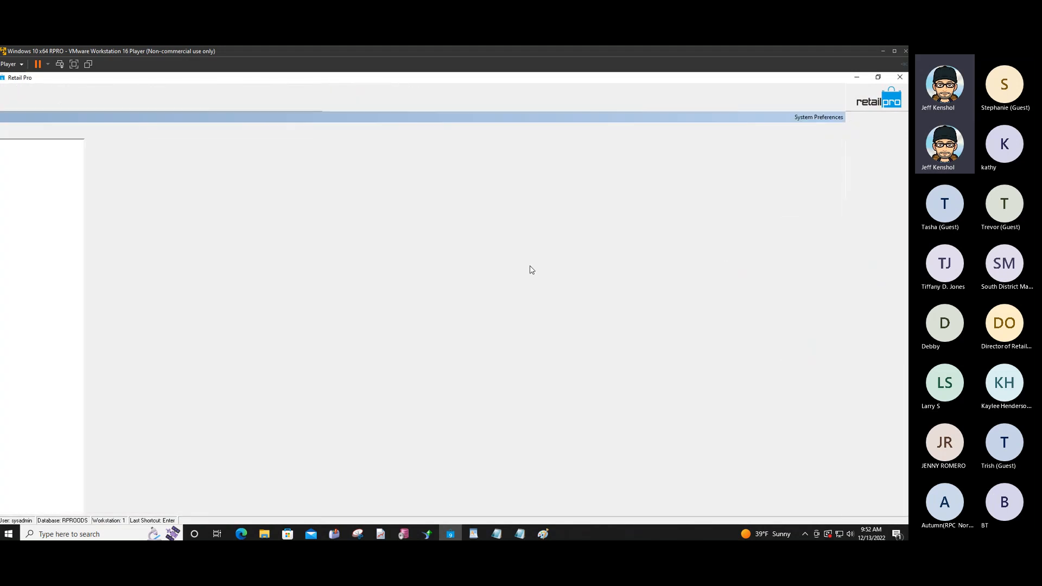
left_click(3, 204)
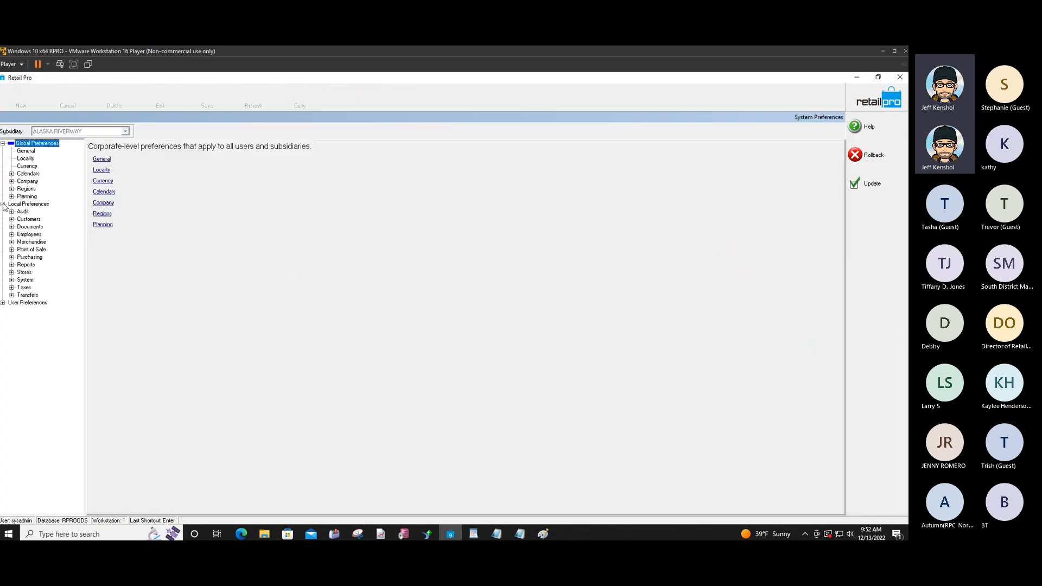
left_click(3, 143)
left_click(3, 151)
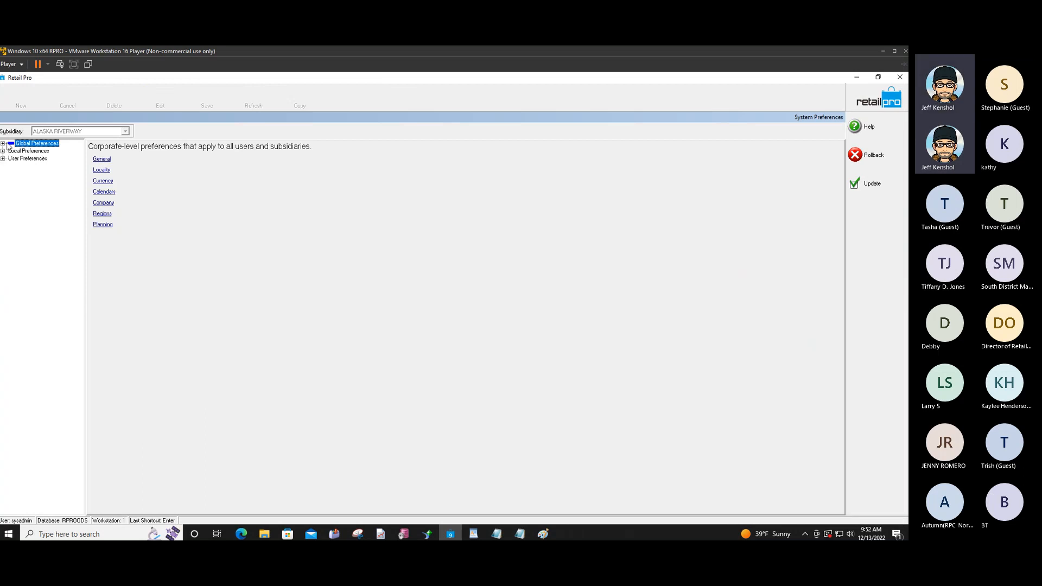
left_click(3, 152)
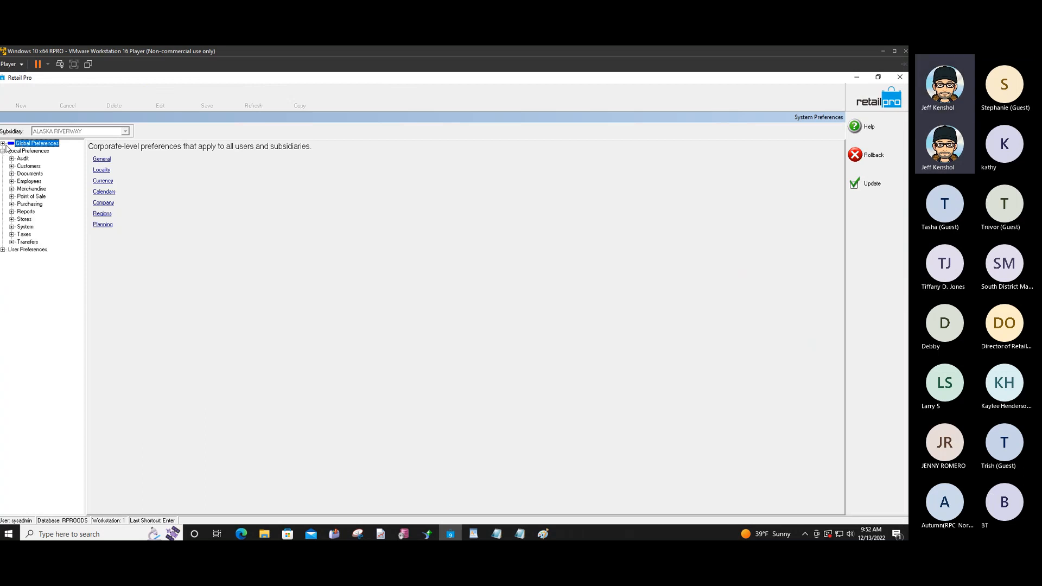
left_click(3, 143)
left_click(3, 143)
left_click(12, 189)
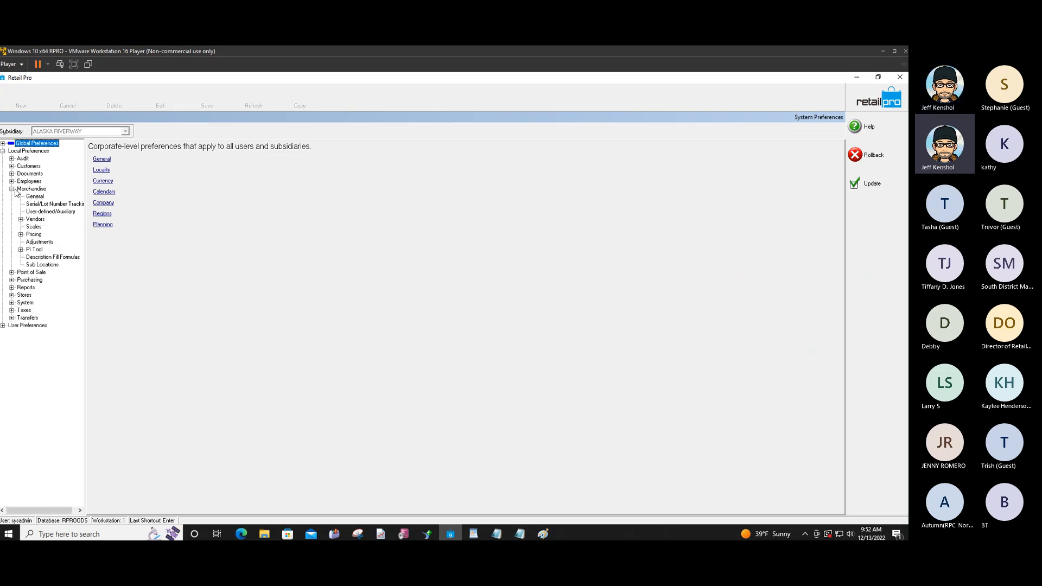
left_click(20, 250)
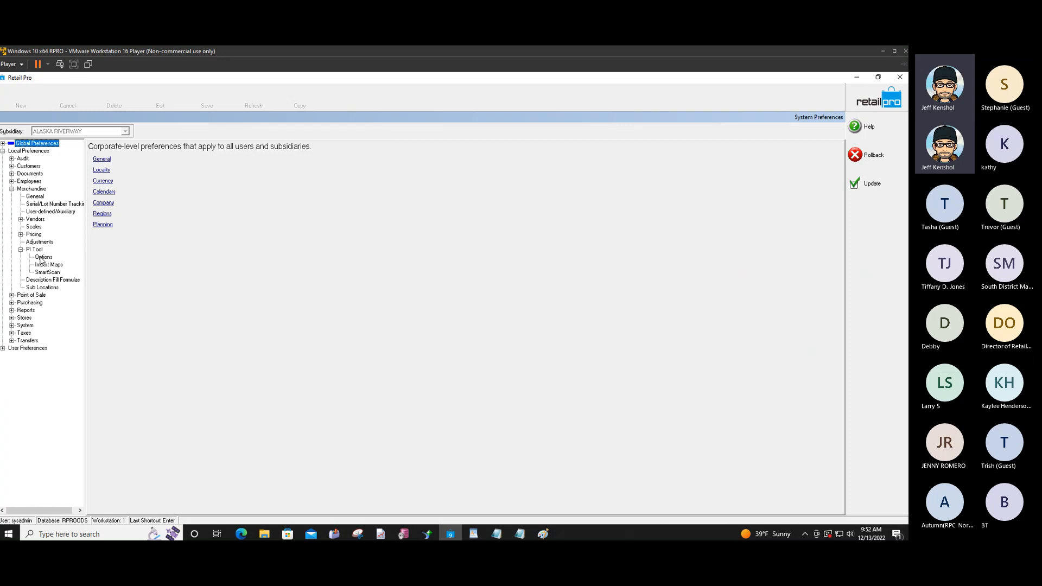
left_click(44, 257)
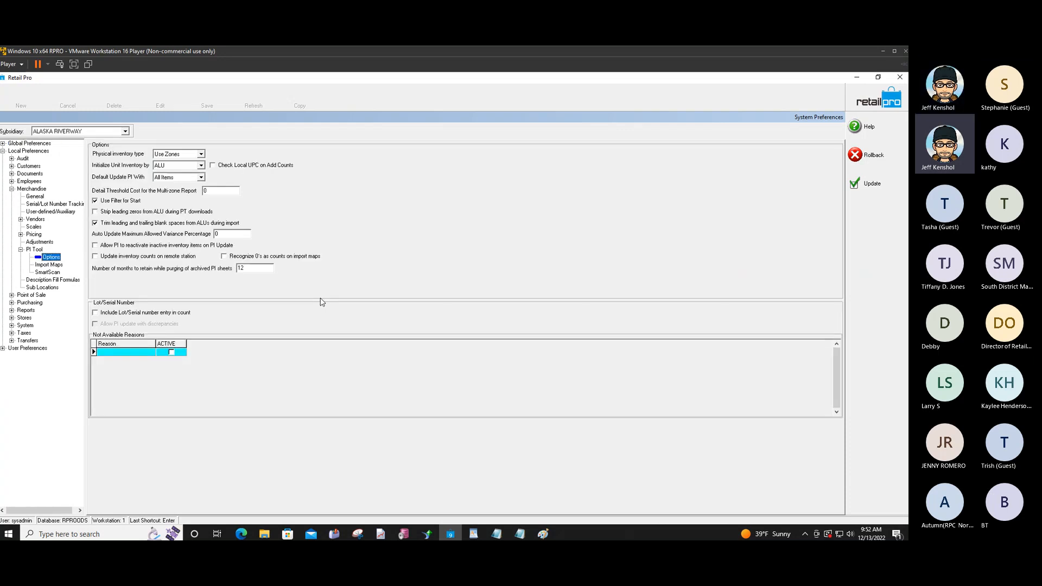
- Toggle the Use Filter for Start preference off and back on
left_click(96, 202)
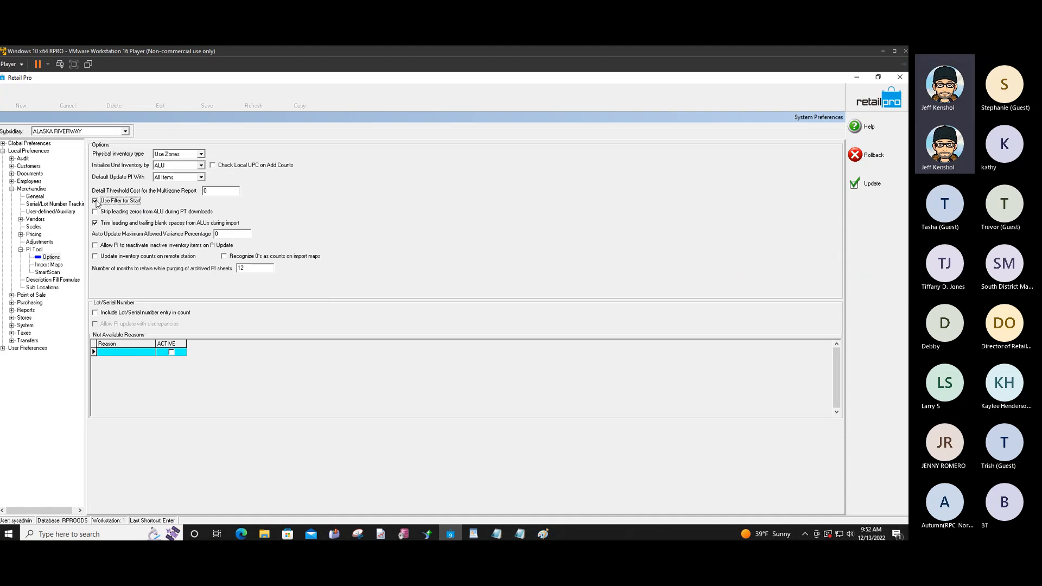
left_click(96, 201)
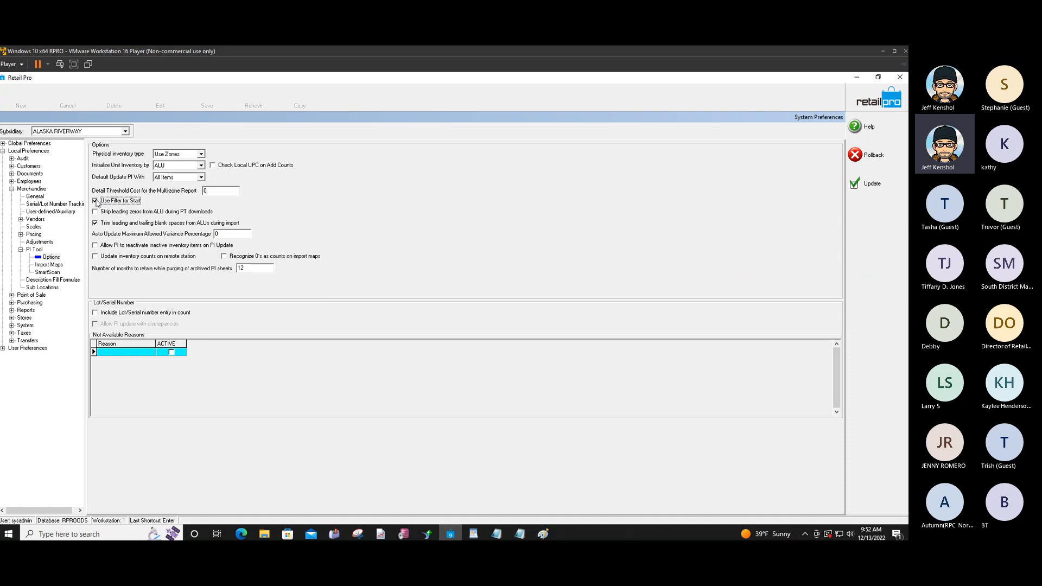
left_click(96, 202)
left_click(96, 201)
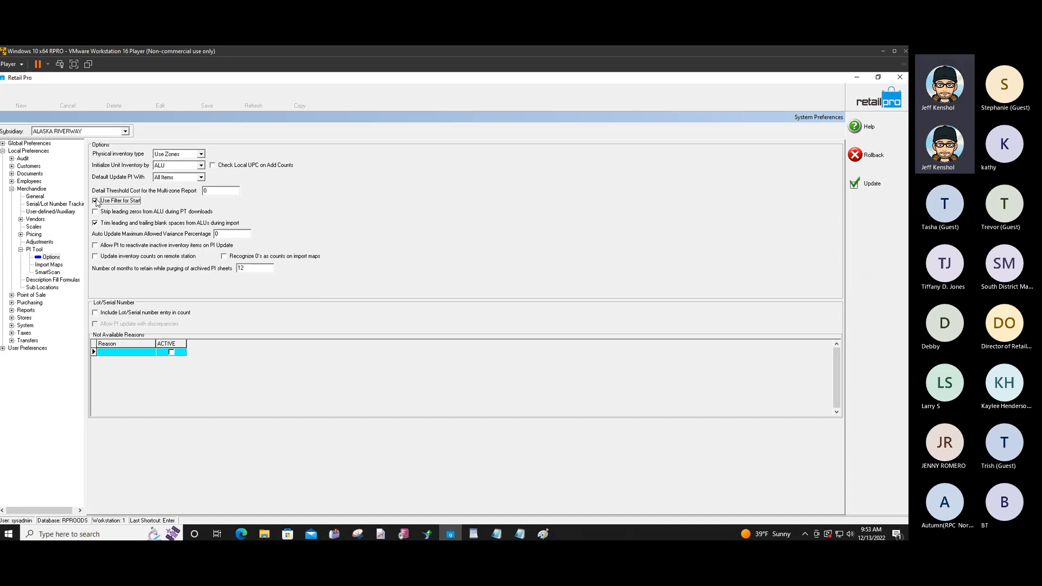
- Try Simple Physical as the physical inventory type, then restore Use Zones
left_click(201, 154)
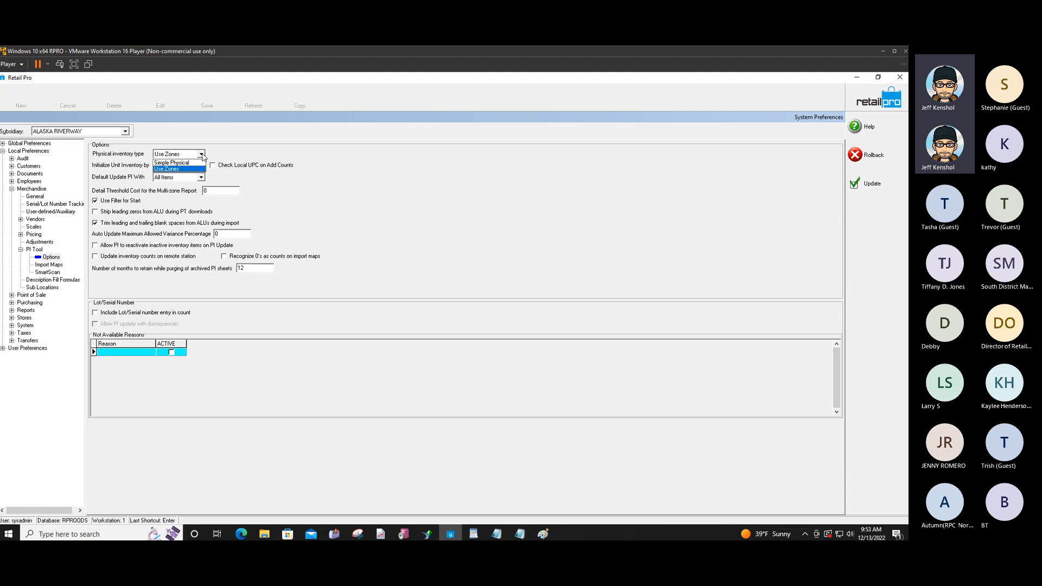
left_click(184, 162)
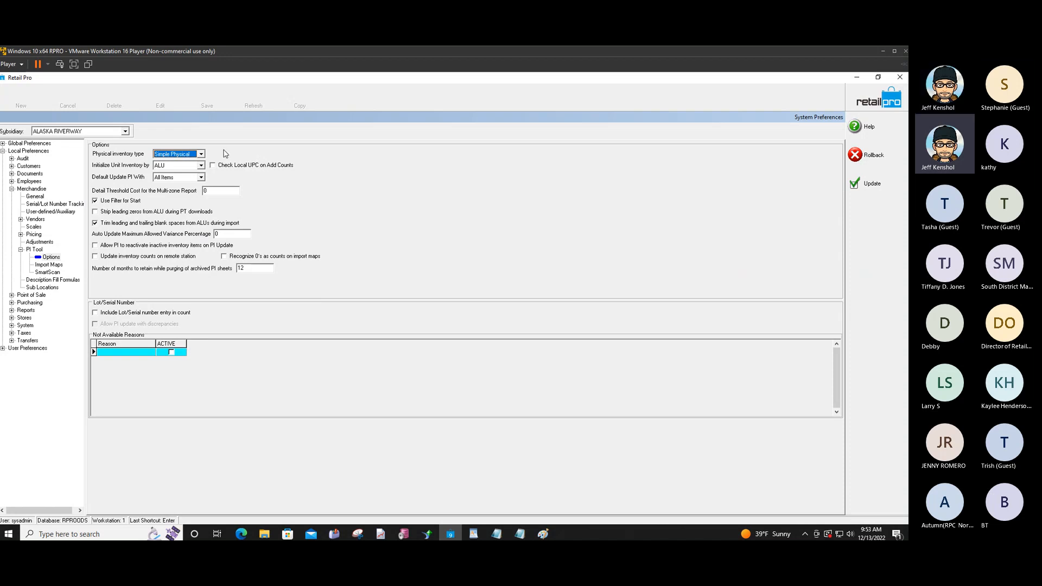
left_click(199, 155)
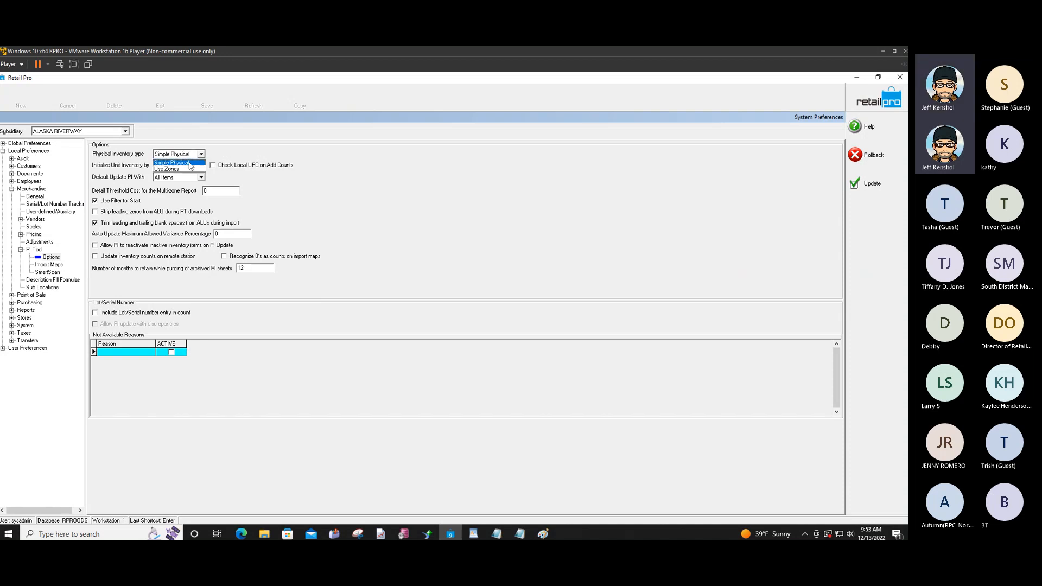
left_click(171, 169)
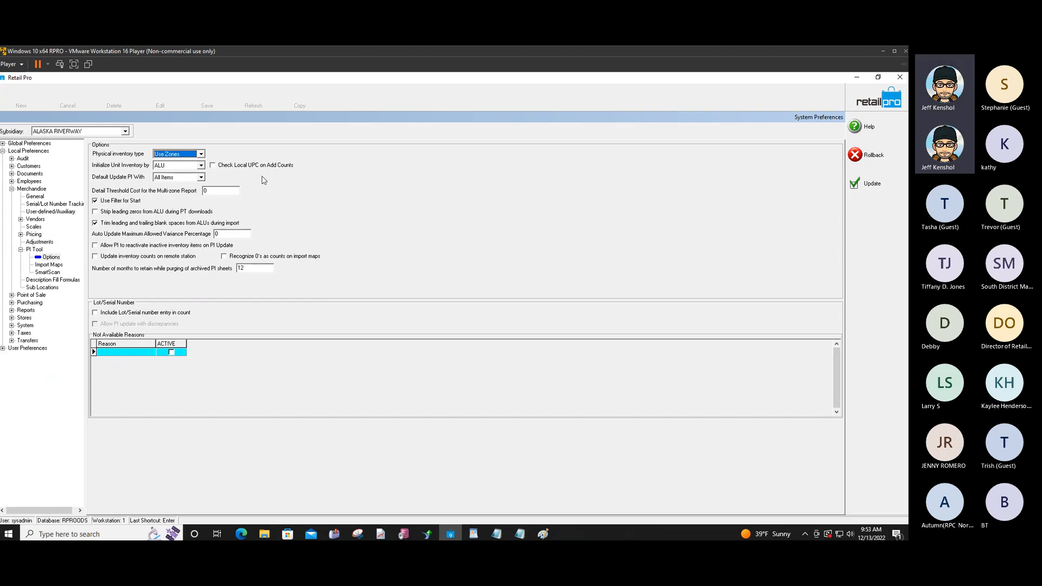
- Examine the choices for initializing unit inventory and for the default PI update, keeping ALU and All Items
left_click(202, 168)
left_click(201, 168)
left_click(201, 168)
left_click(202, 167)
left_click(202, 168)
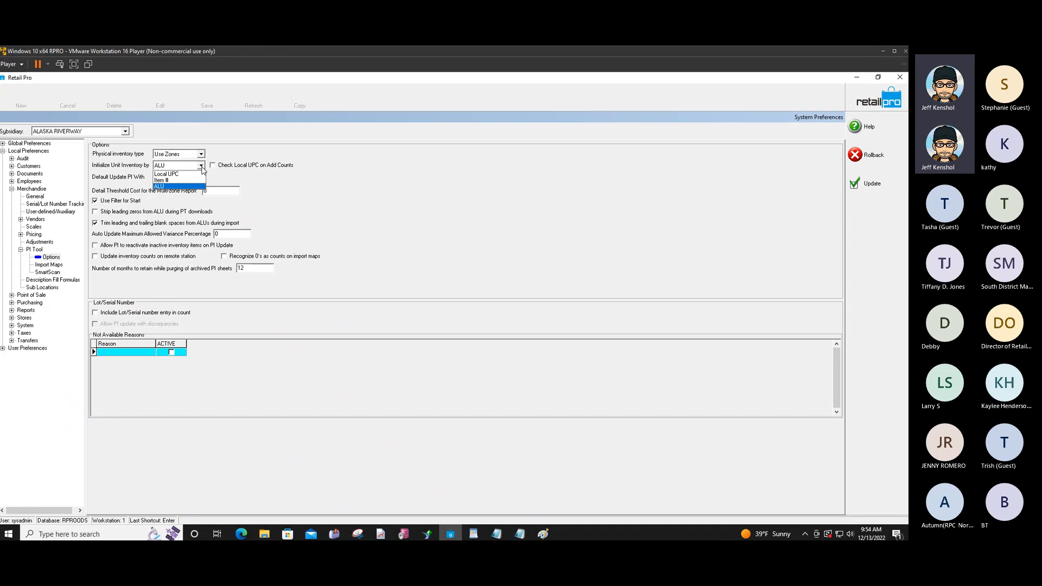
left_click(202, 168)
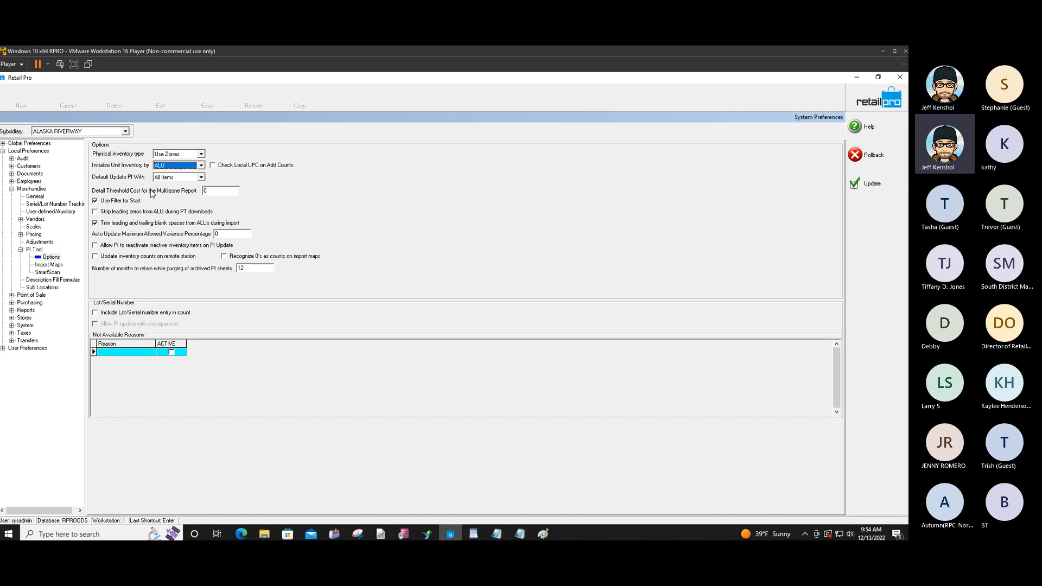
left_click(200, 177)
left_click(201, 178)
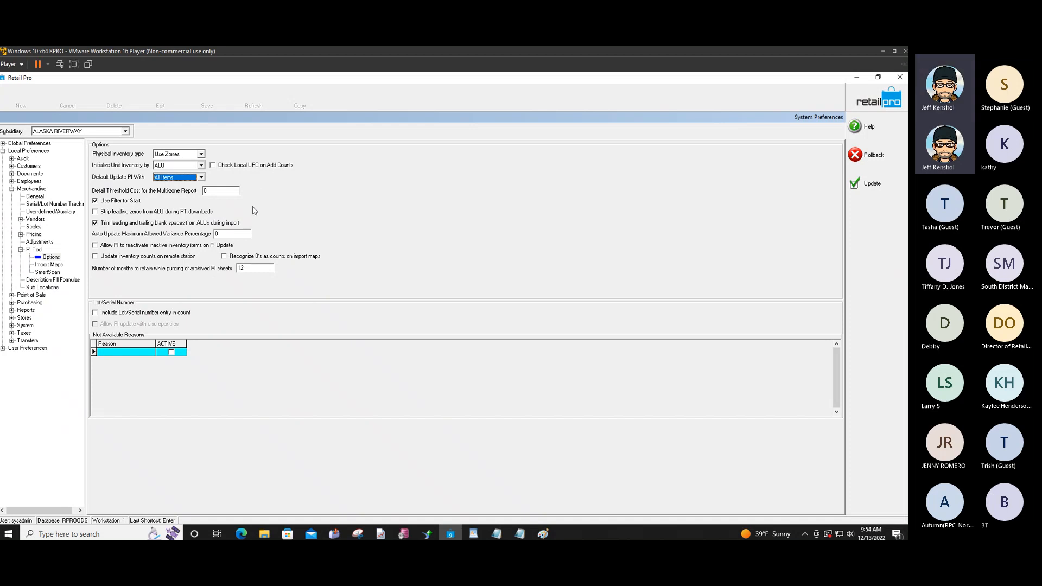
- Toggle the preference for stripping leading zeros from ALU during PT downloads on and back off
left_click(97, 214)
left_click(98, 216)
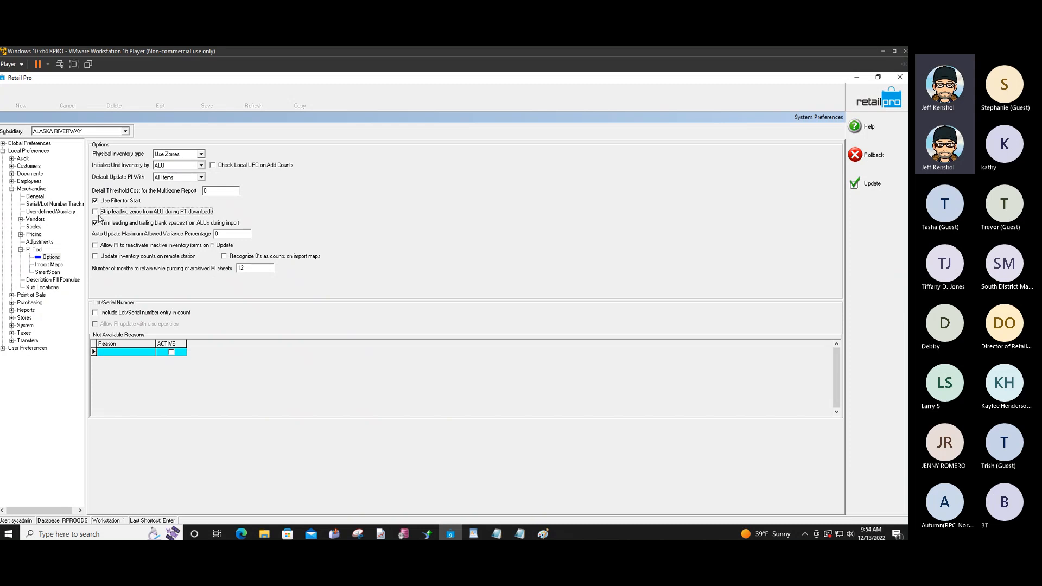
left_click(124, 224)
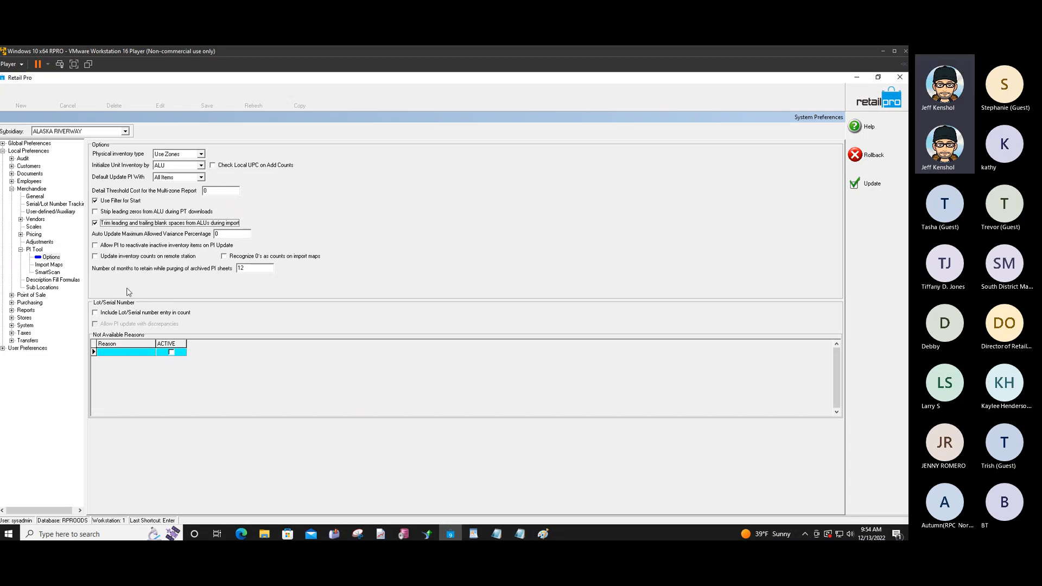
- Toggle the preference for updating inventory counts on the remote station, leave it off, and save the system preferences
left_click(96, 257)
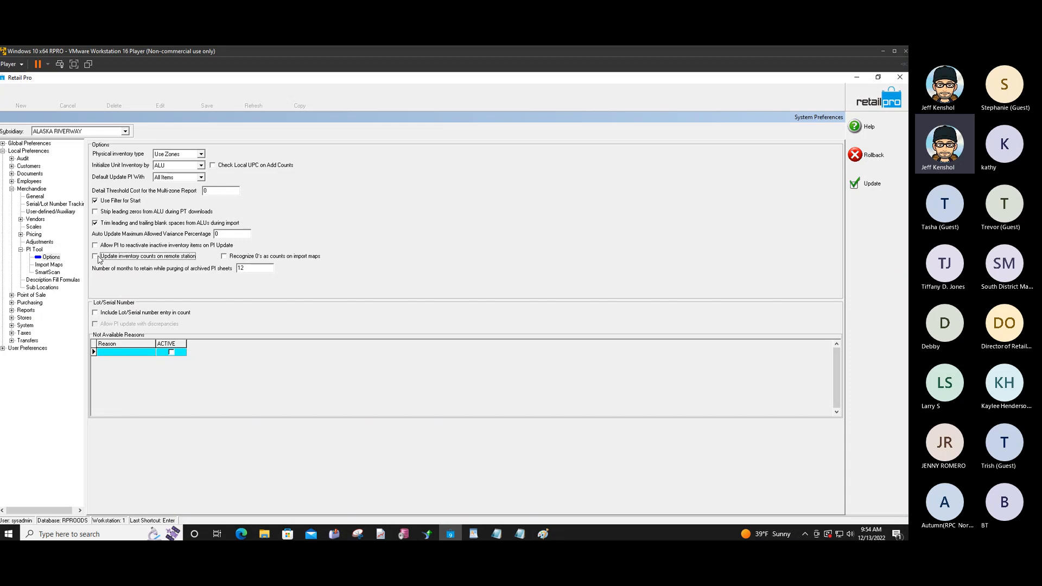
left_click(130, 258)
left_click(868, 183)
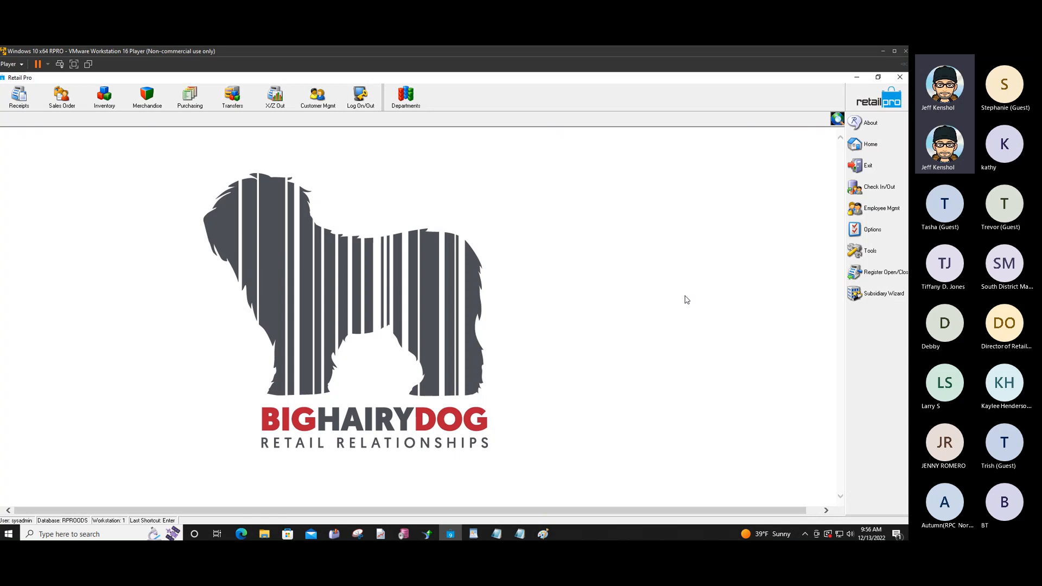
- Reopen the PI Tool options under the local merchandise section of the system preferences
left_click(872, 233)
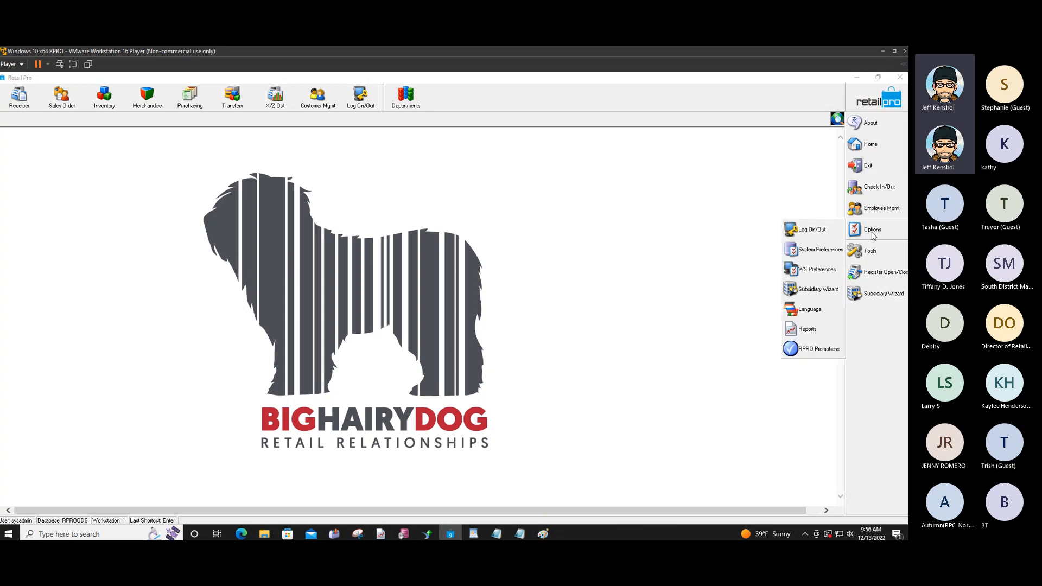
left_click(821, 250)
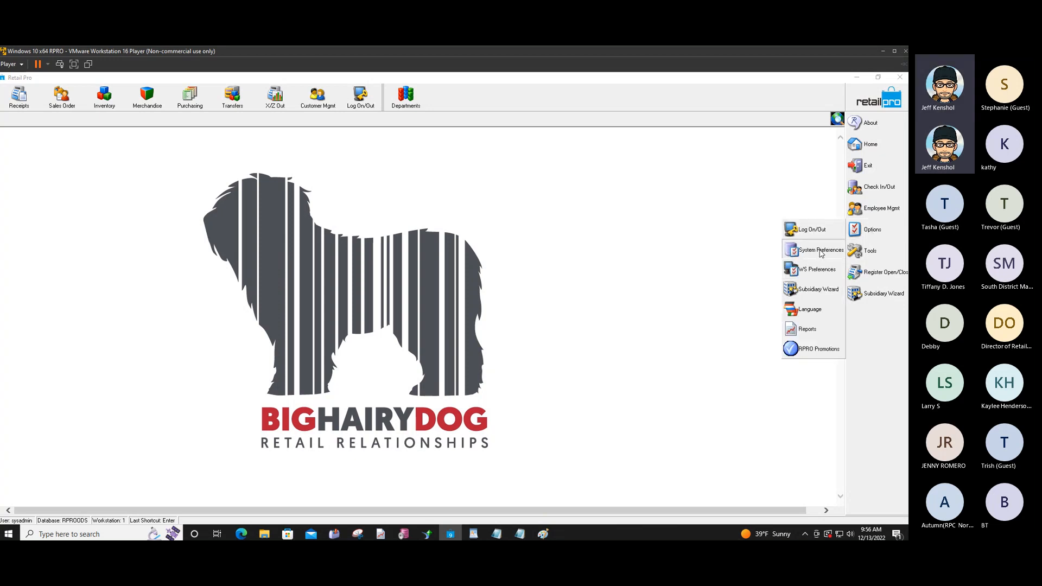
left_click(3, 204)
left_click(11, 242)
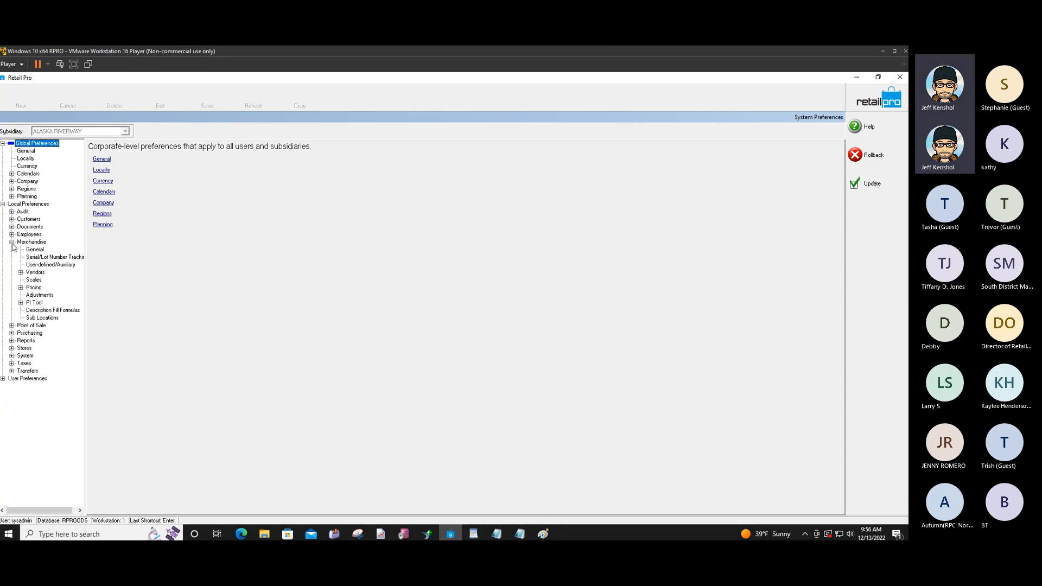
left_click(21, 303)
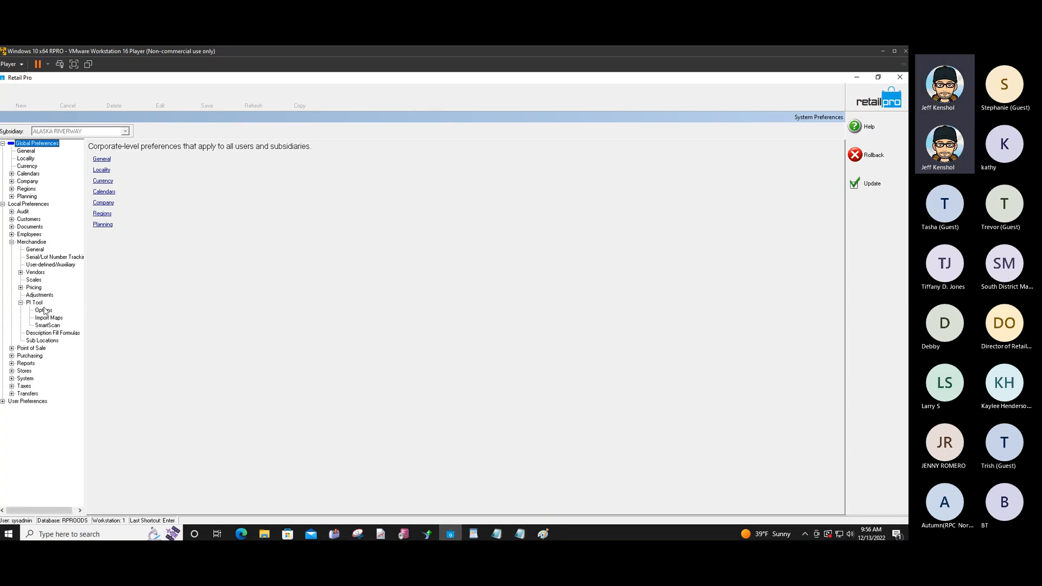
left_click(44, 311)
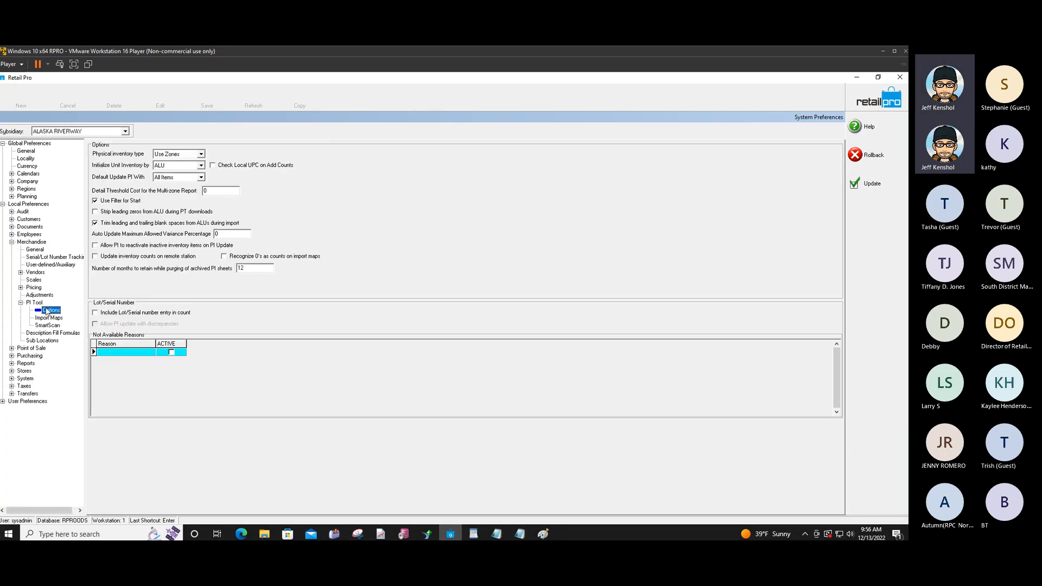
- Enable updating inventory counts on the remote station and save the system preferences
left_click(99, 260)
left_click(99, 259)
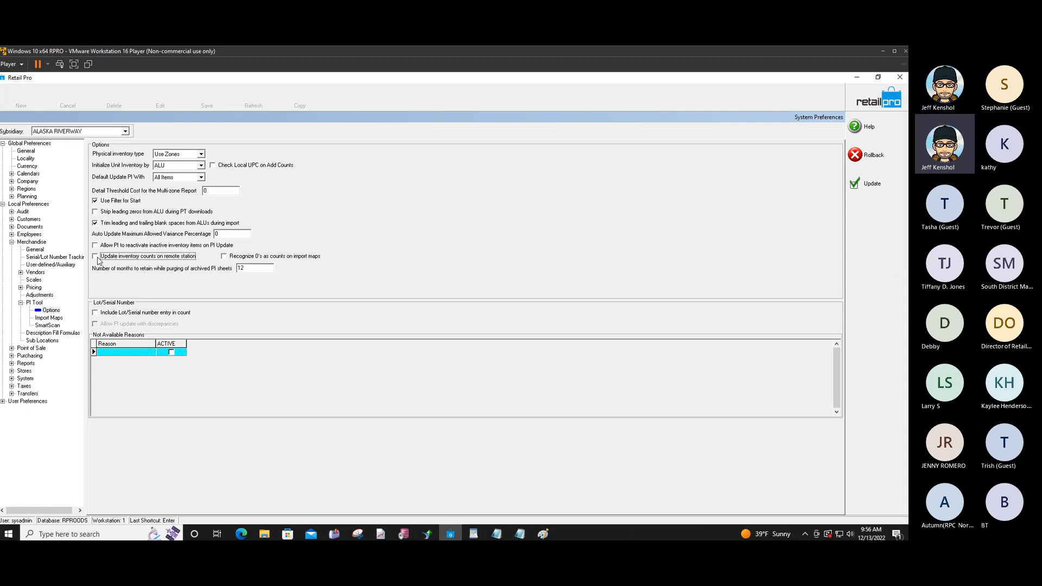
left_click(96, 257)
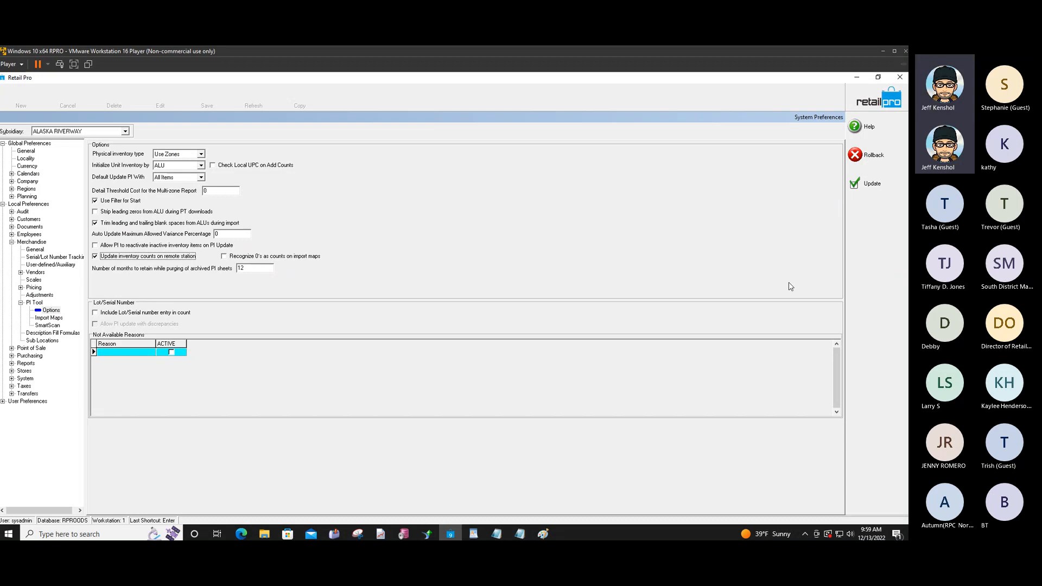
left_click(858, 187)
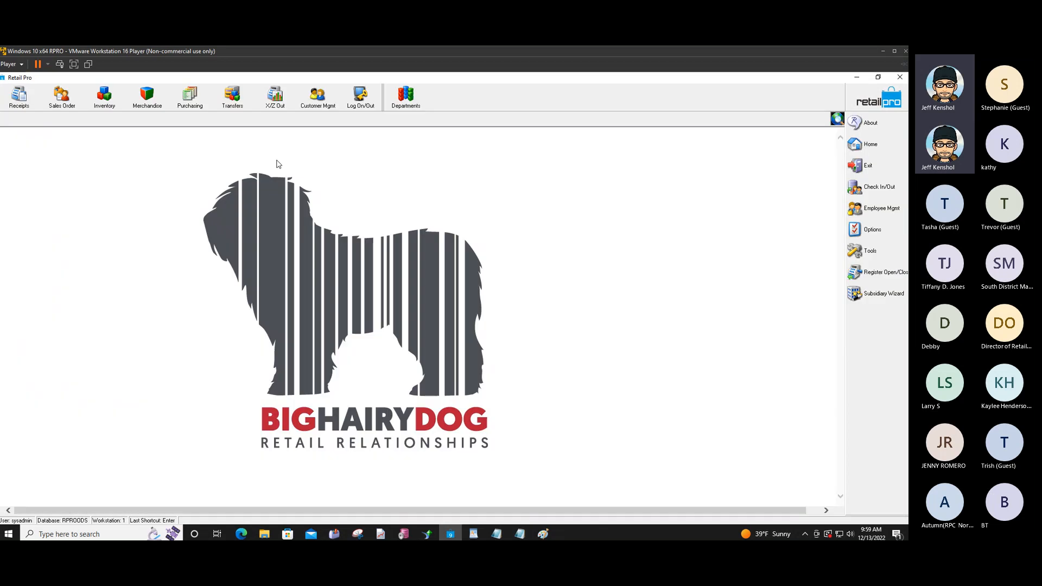
- Create a new quantity adjustment memo for store S1 with Physical as the reason
left_click(147, 97)
left_click(156, 202)
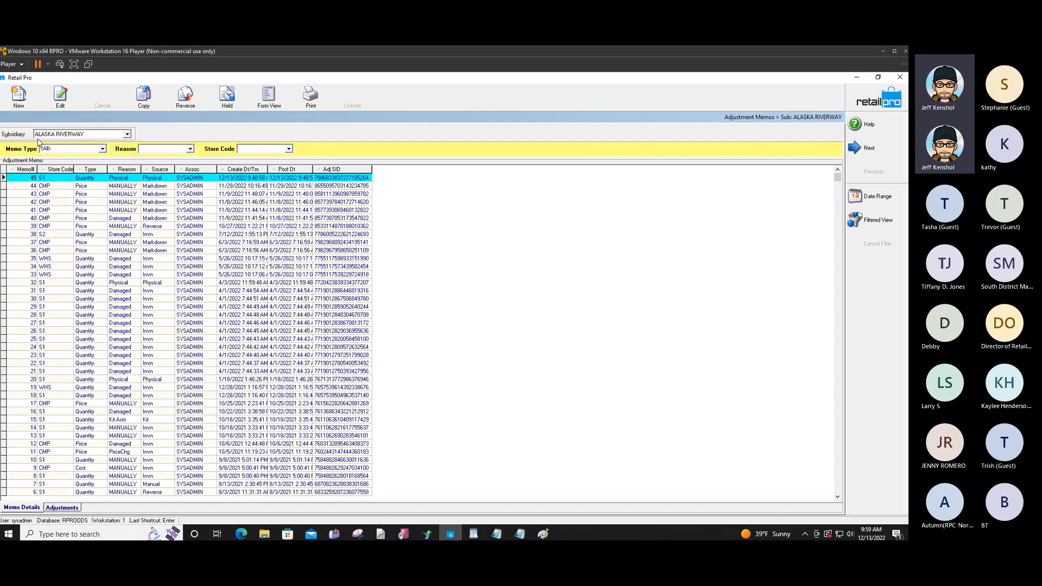
left_click(19, 98)
left_click(388, 313)
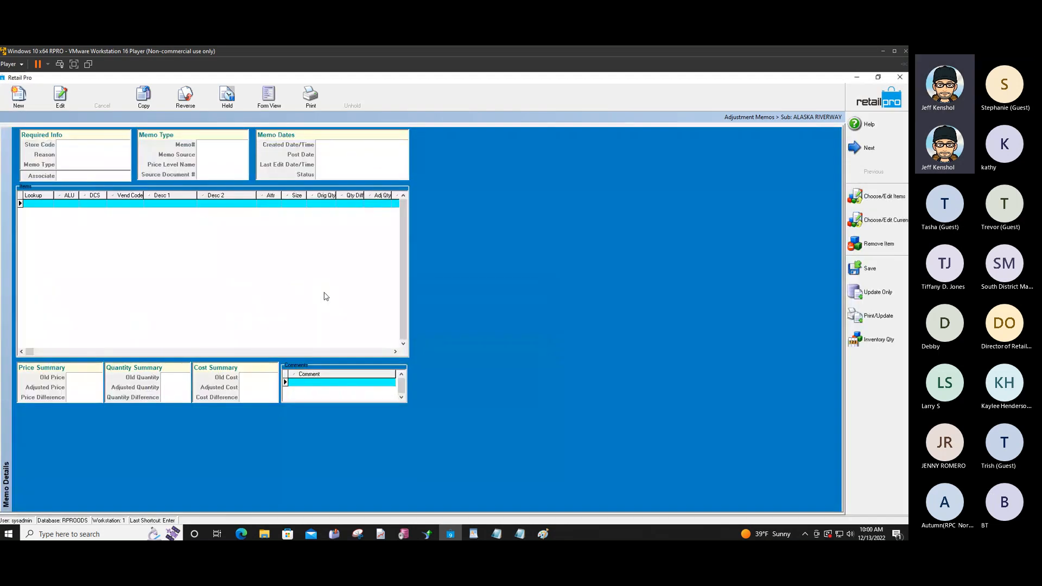
key("Tab")
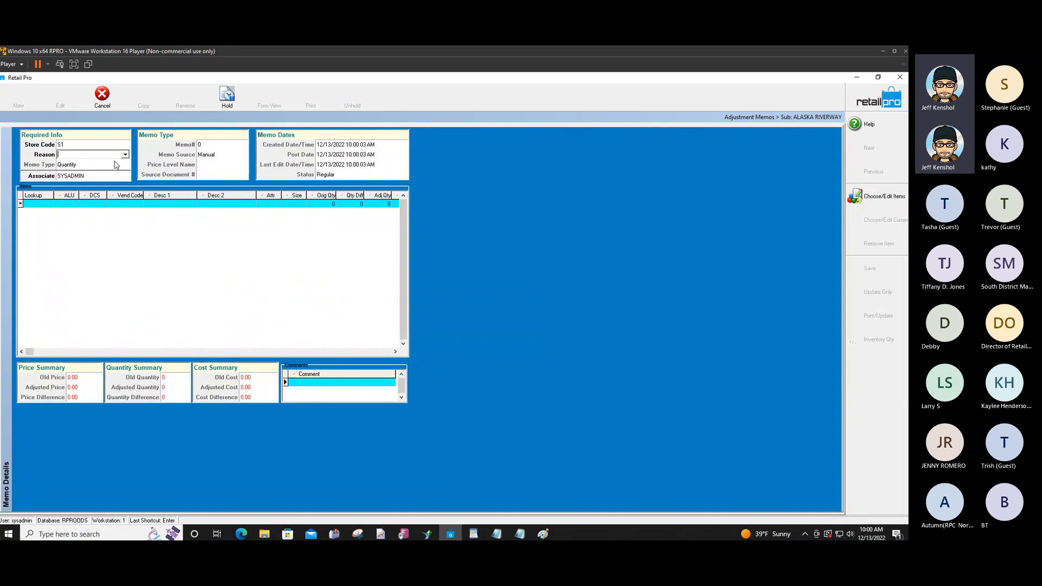
left_click(125, 155)
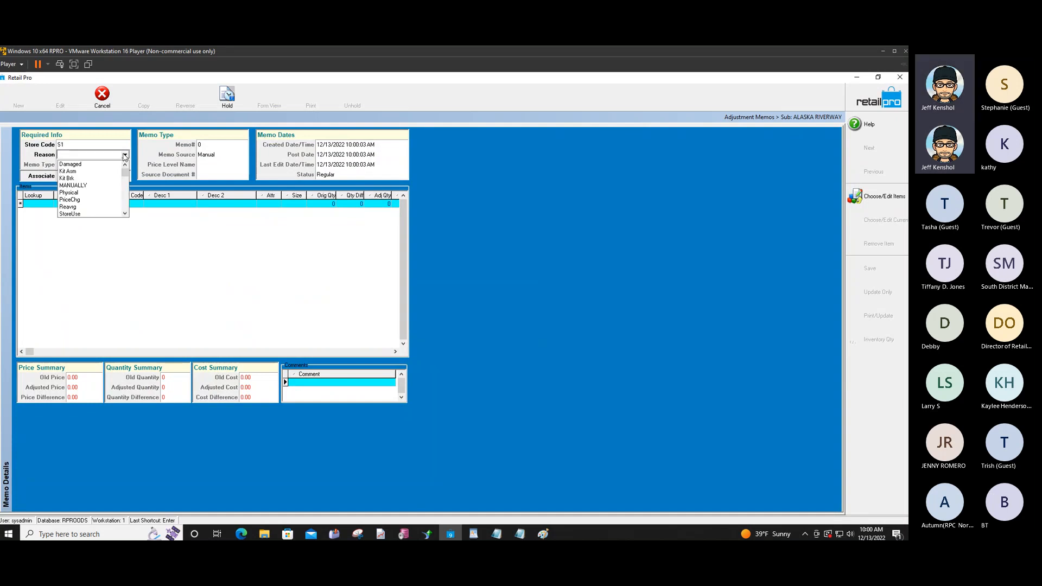
left_click(82, 194)
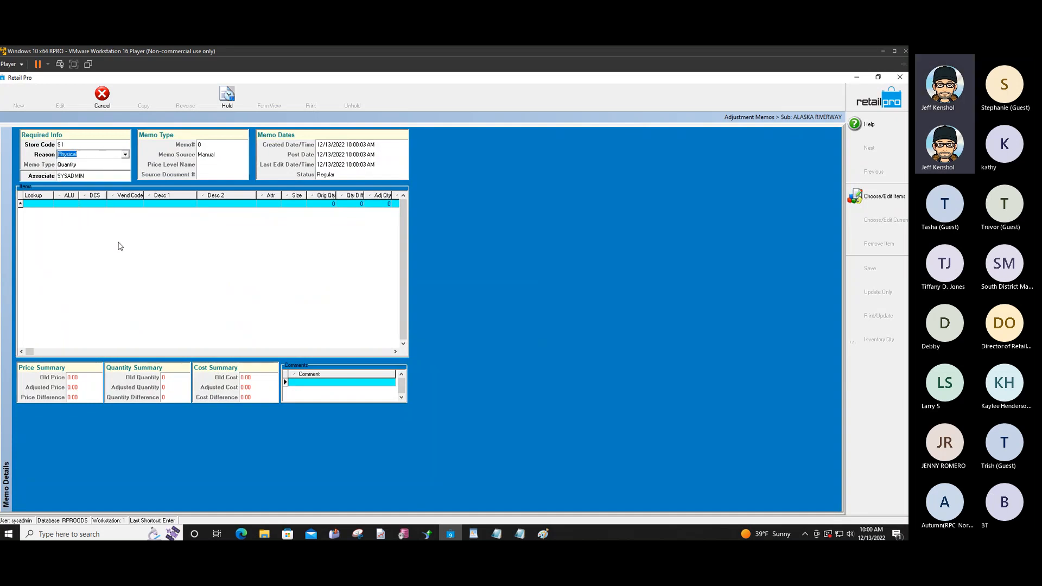
- Add the item with ALU 100026 to the adjustment memo by lookup
left_click(41, 205)
type("100")
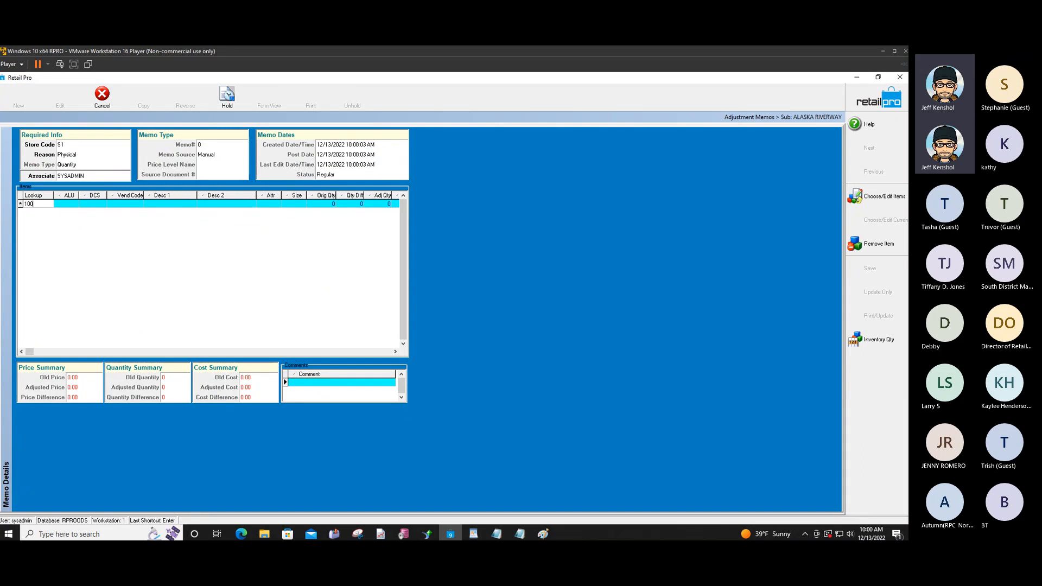
type("028")
double_click(48, 205)
key("Return")
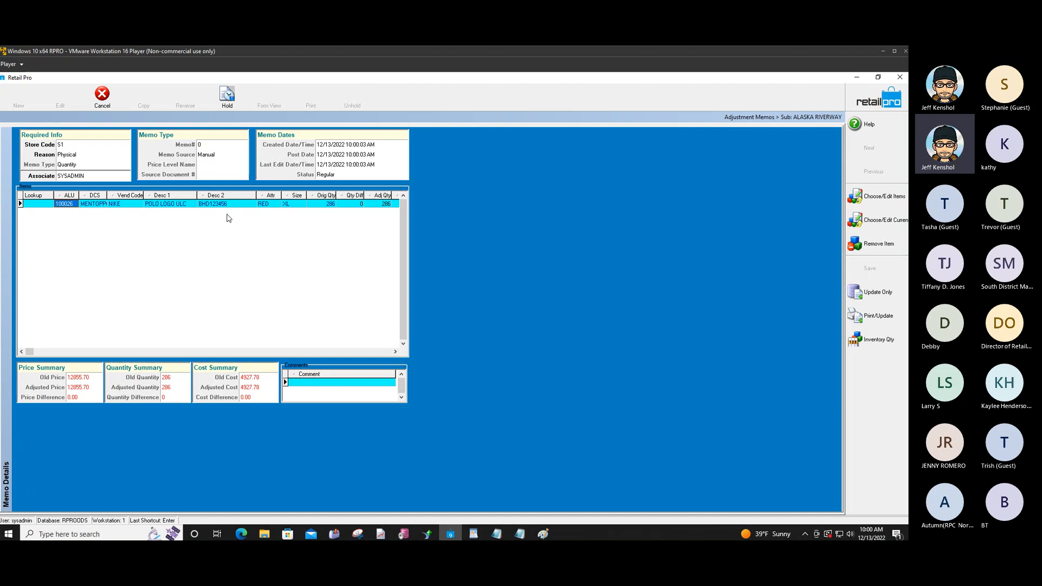
- Set the item's quantity difference to 3 and update the memo without printing it
left_click(354, 206)
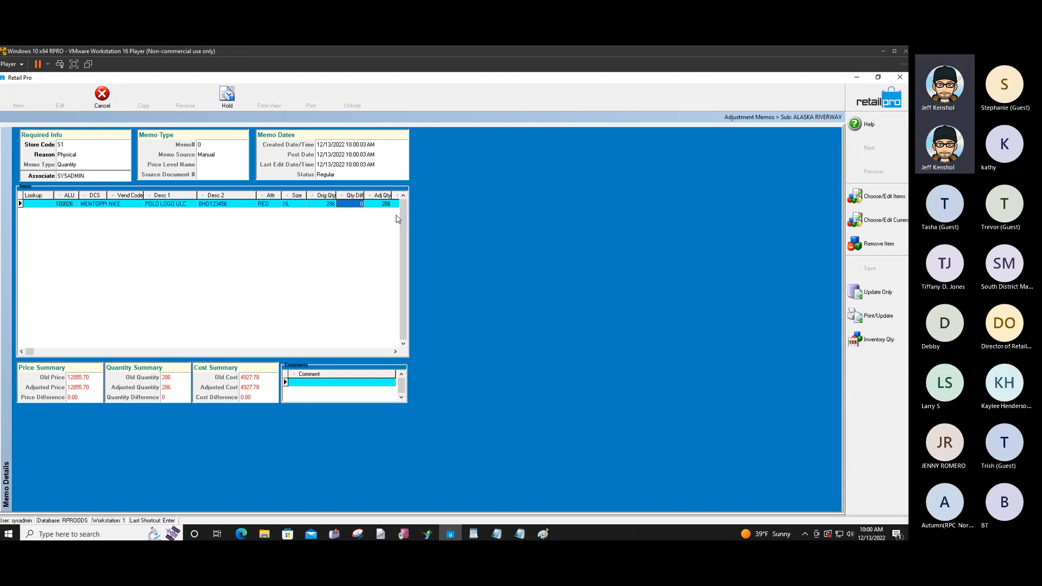
type("3")
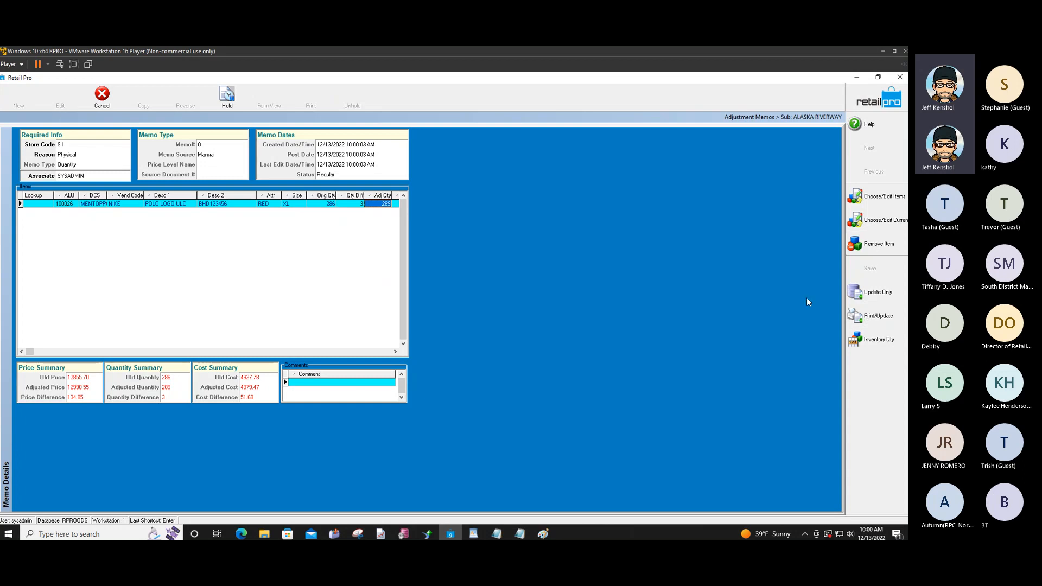
left_click(877, 293)
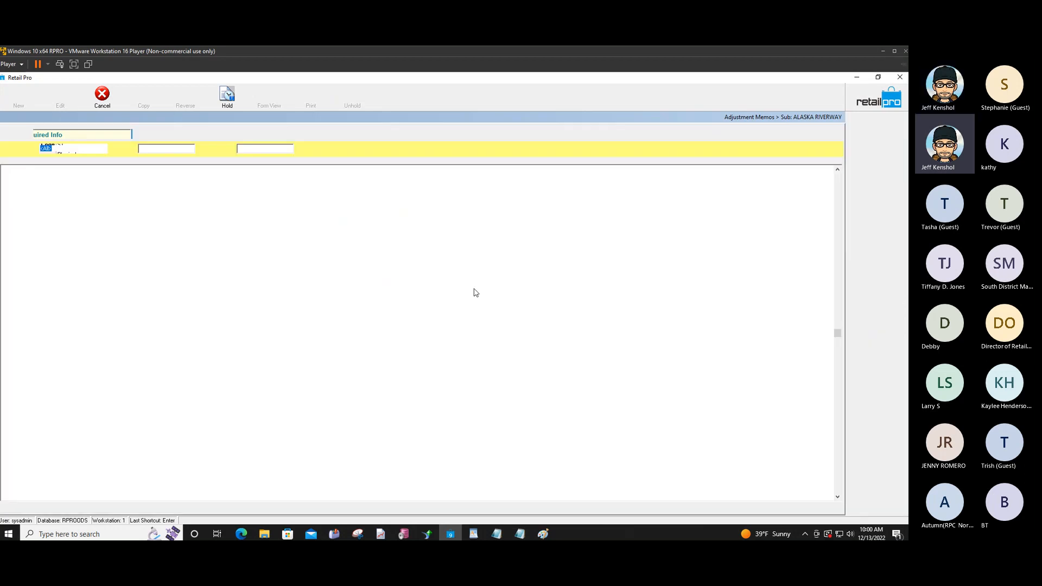
- Compare the reason and source of the two most recent adjustment memos in the list
left_click(122, 186)
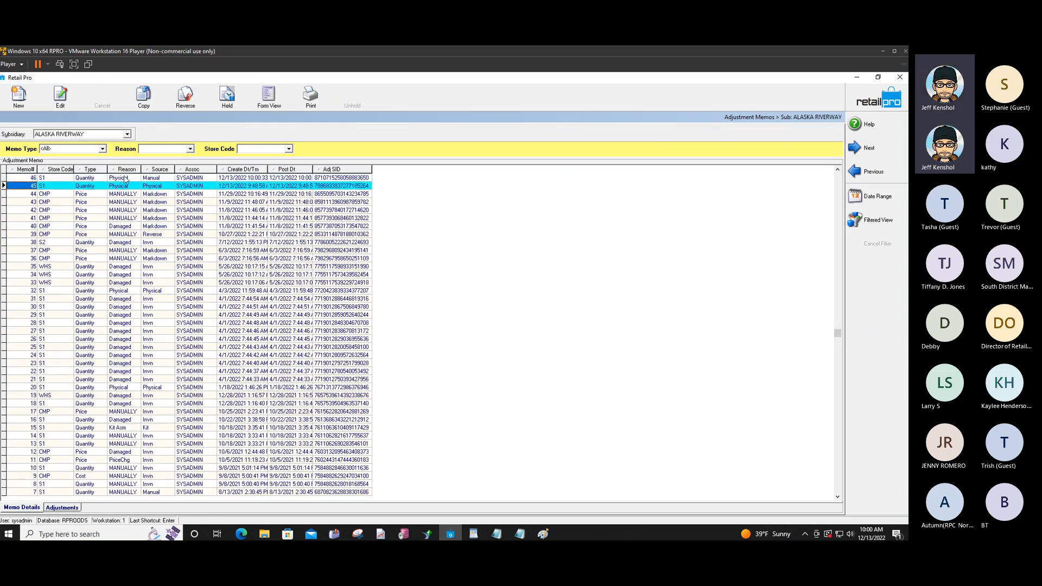
left_click(123, 178)
left_click(128, 186)
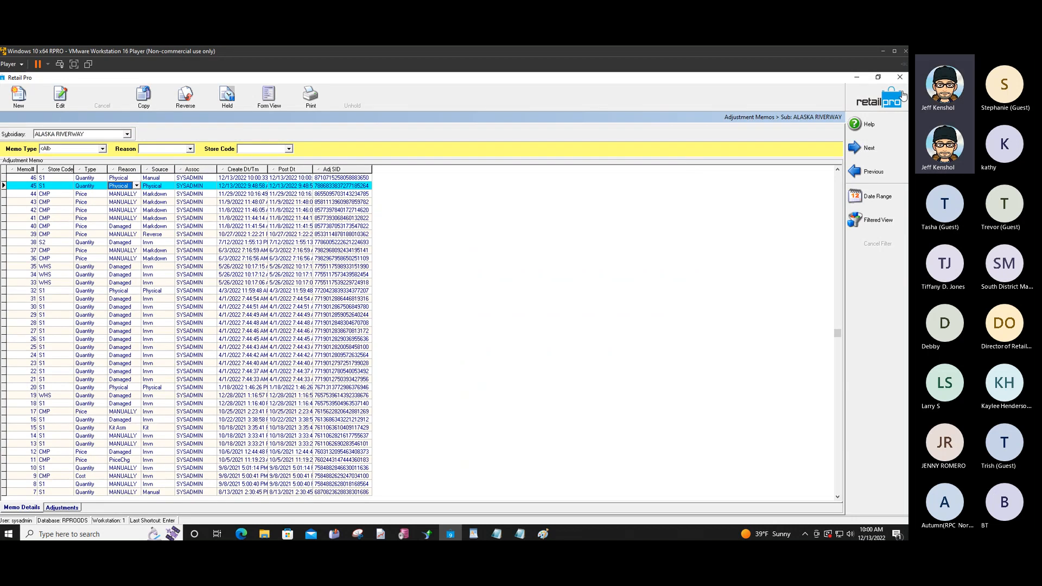
- Switch to Report Viewer, widen the report tree, and select the custom report BHD ADJ: PI Ranked Depts Top 10 Shrink
left_click(856, 79)
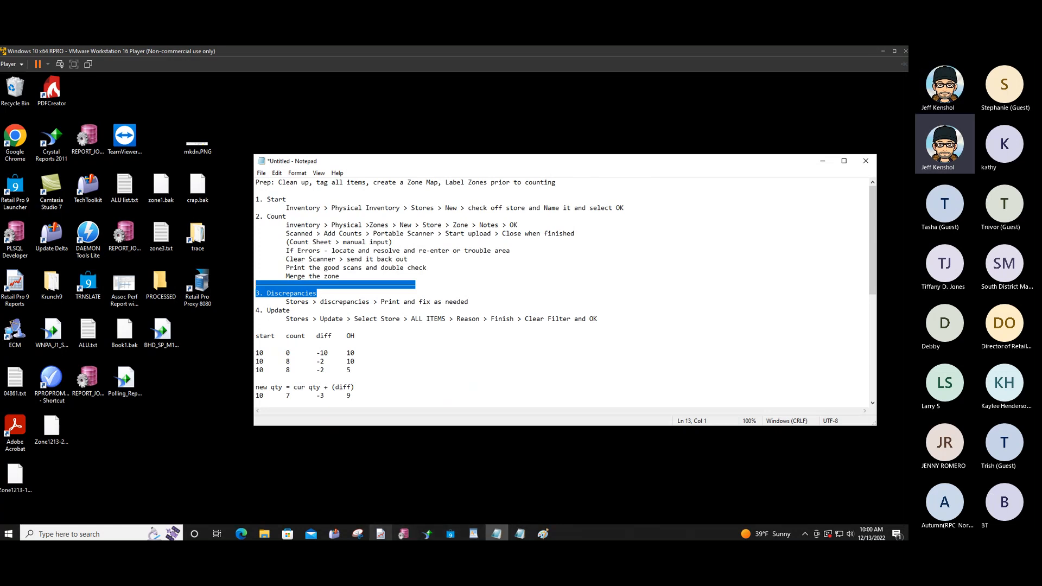
left_click(382, 534)
left_click_drag(81, 193, 83, 156)
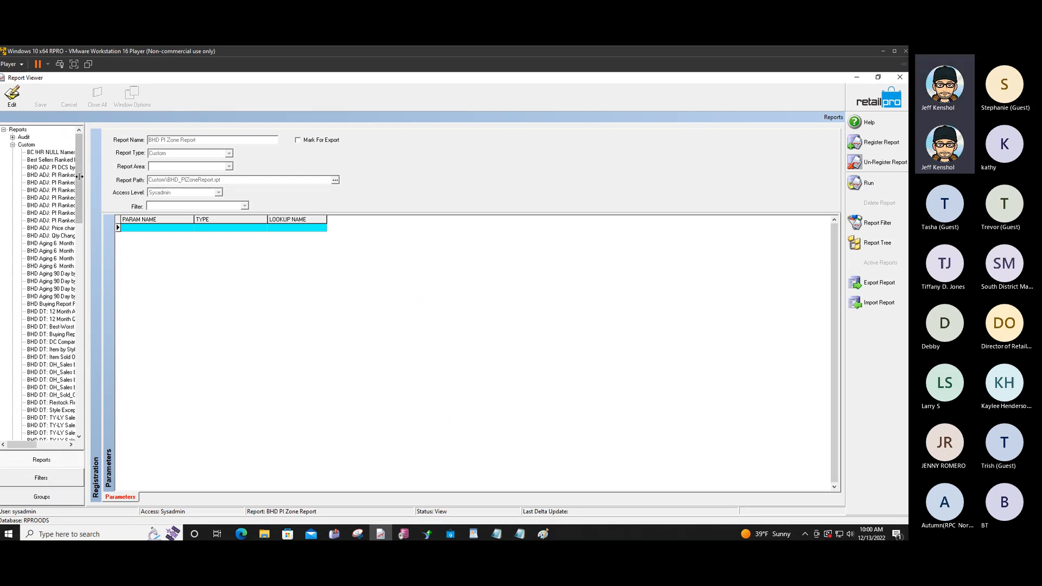
left_click_drag(86, 179, 170, 184)
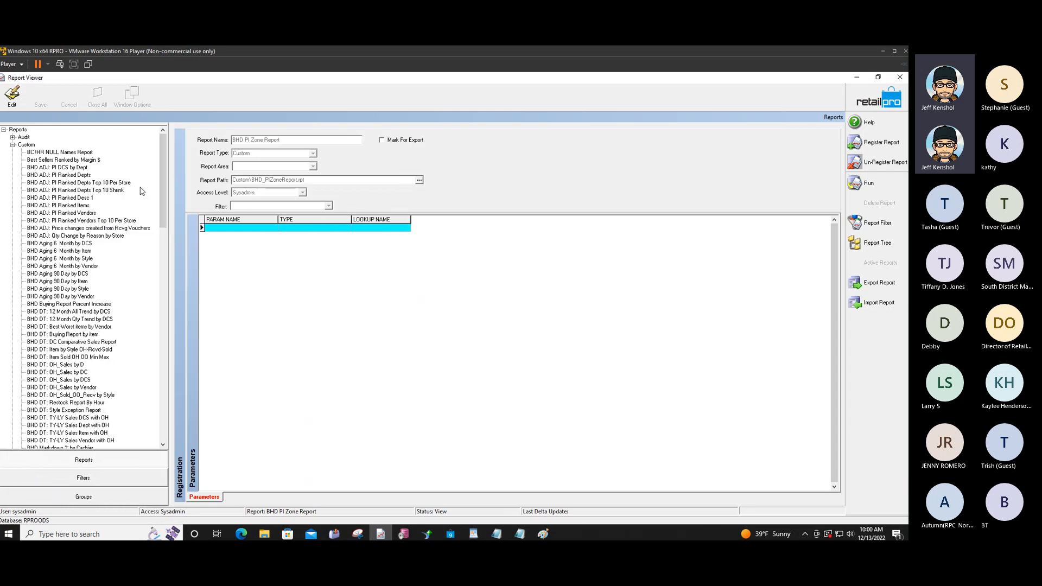
left_click(76, 167)
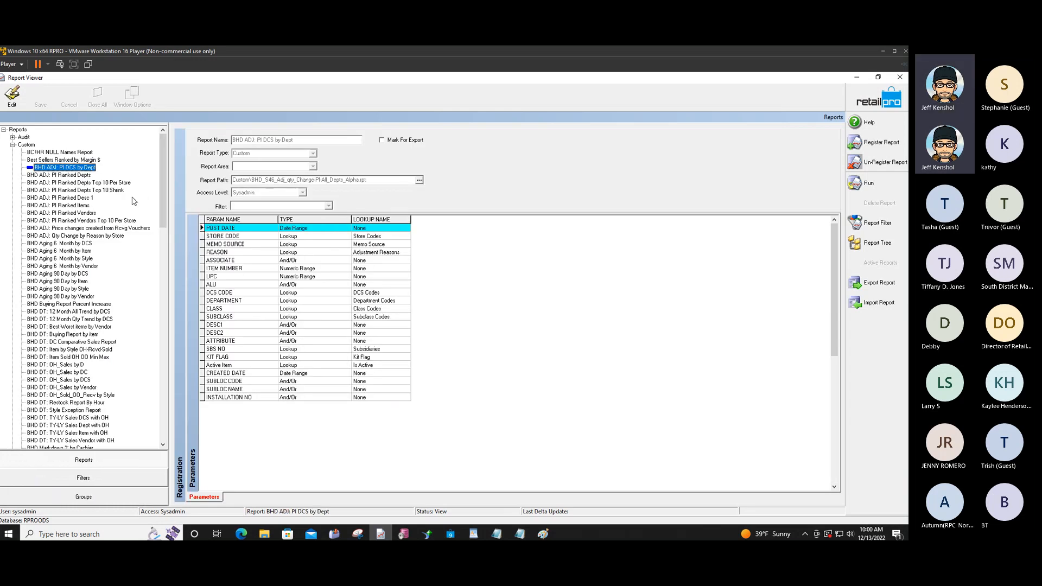
left_click(90, 191)
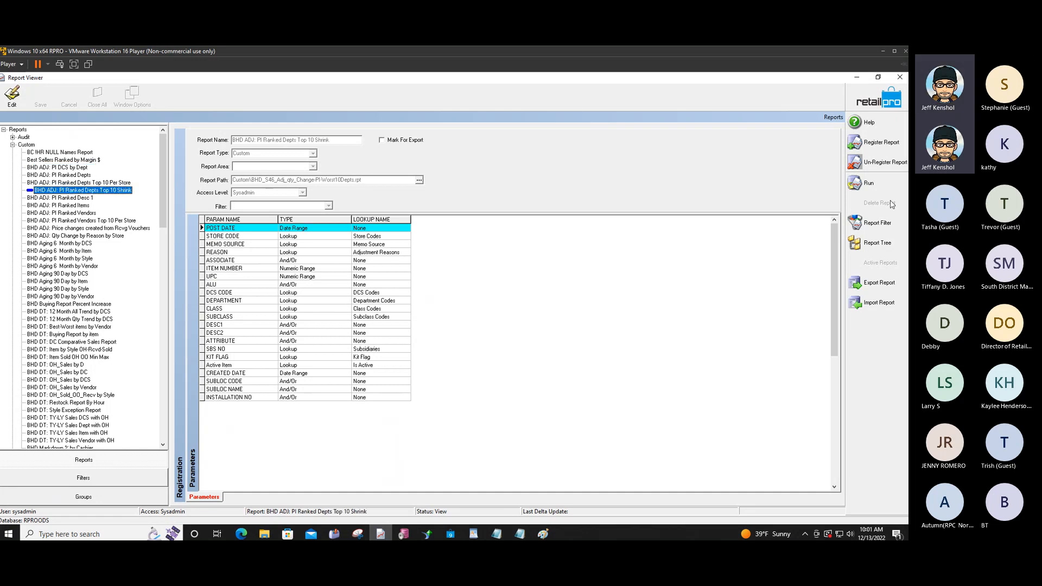
- Run the Top 10 Shrink report filtered to the adjustment reason 1: Physical
left_click(872, 186)
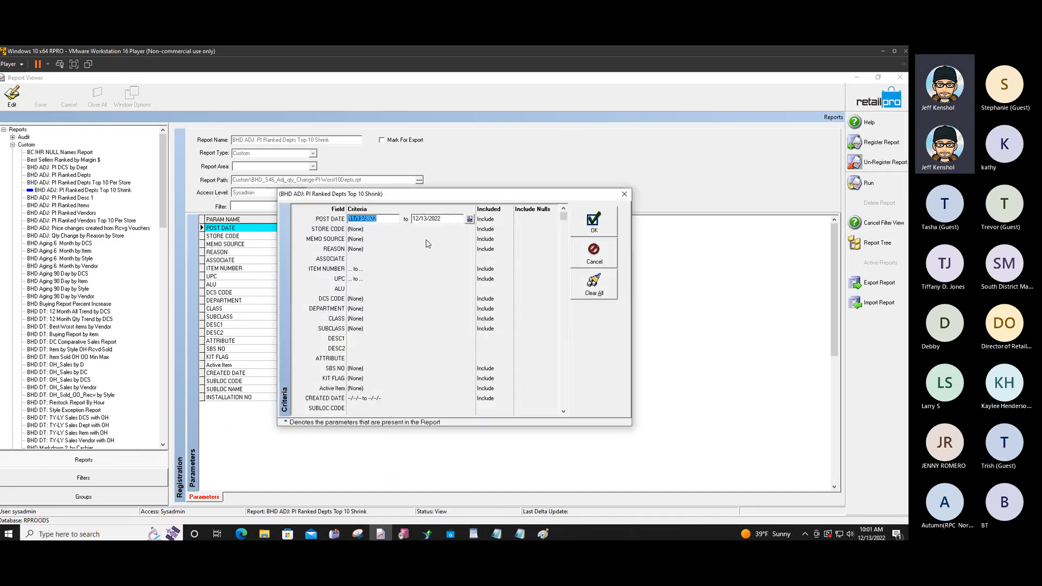
left_click(369, 255)
left_click(474, 249)
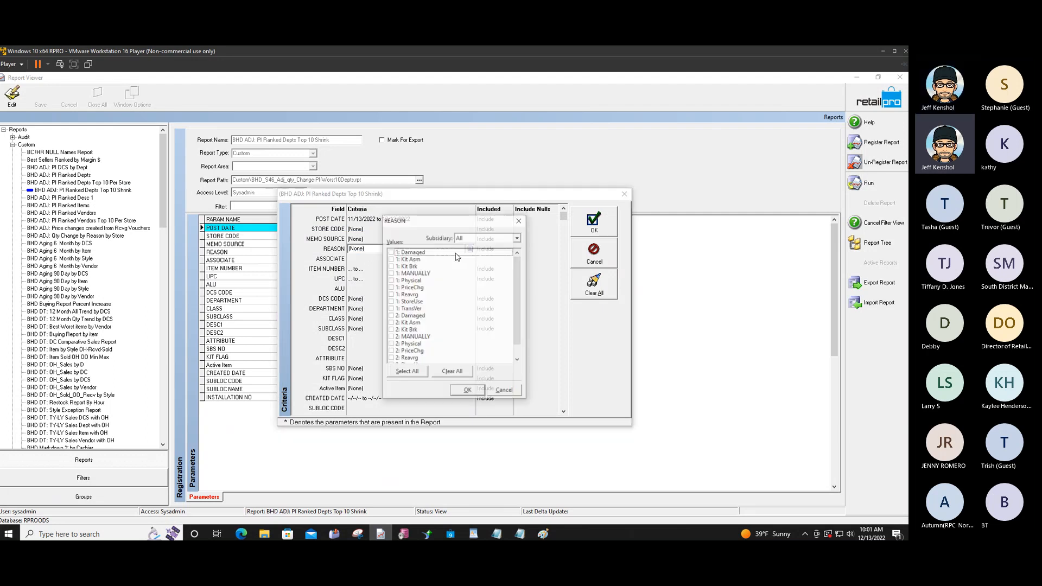
left_click(391, 281)
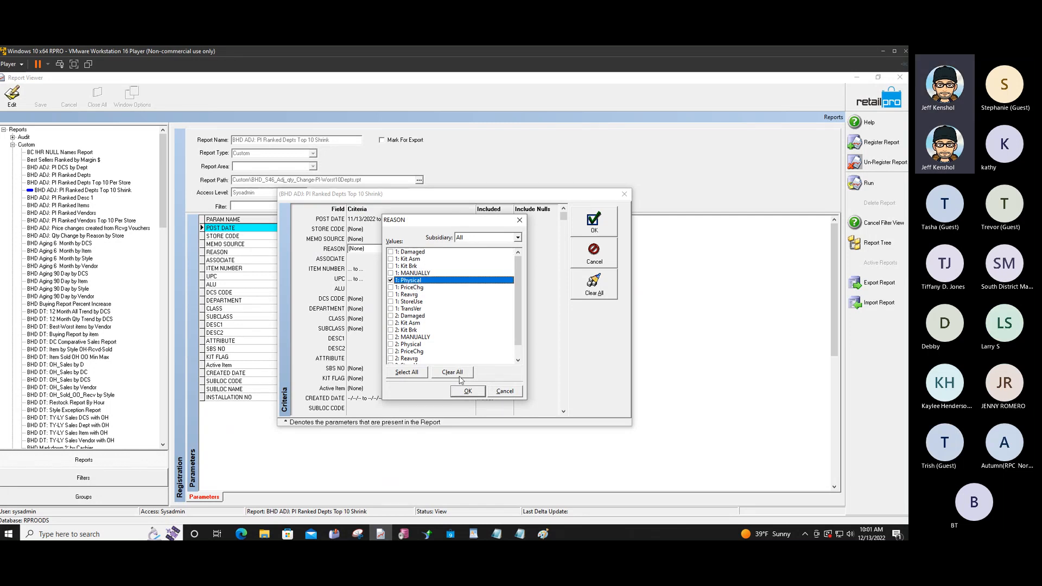
left_click(468, 392)
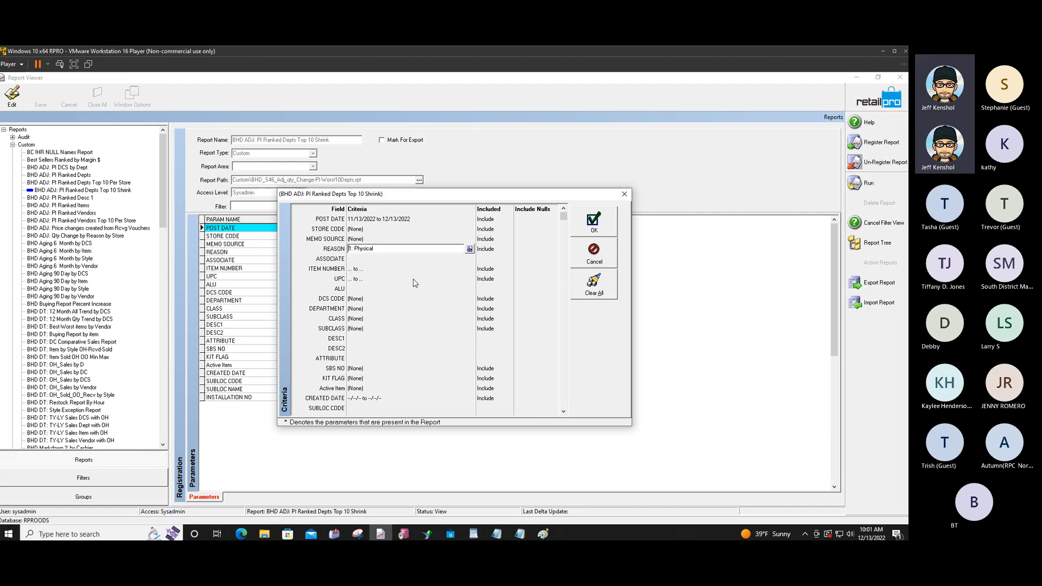
left_click(593, 226)
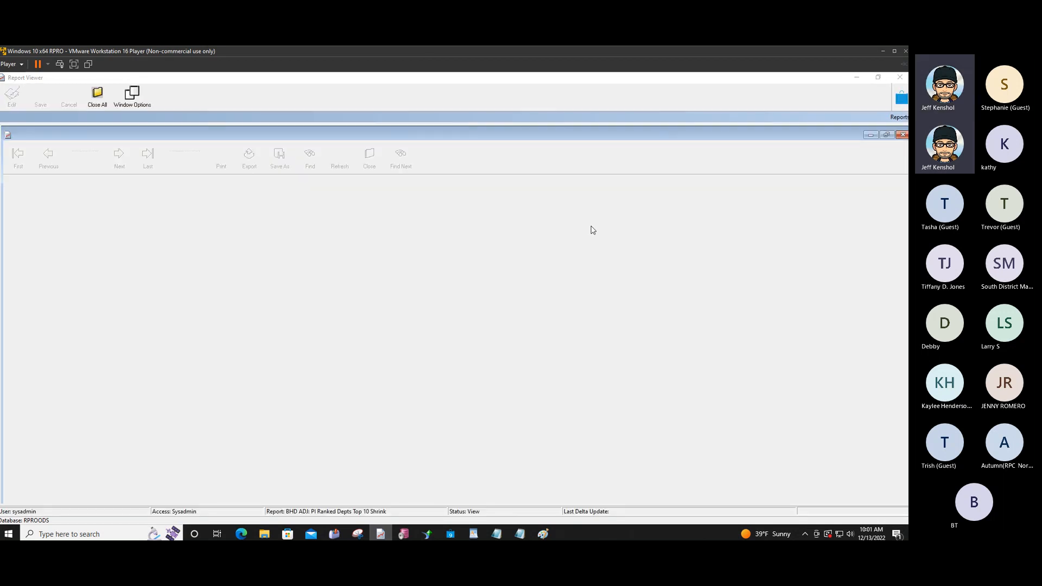
left_click(437, 329)
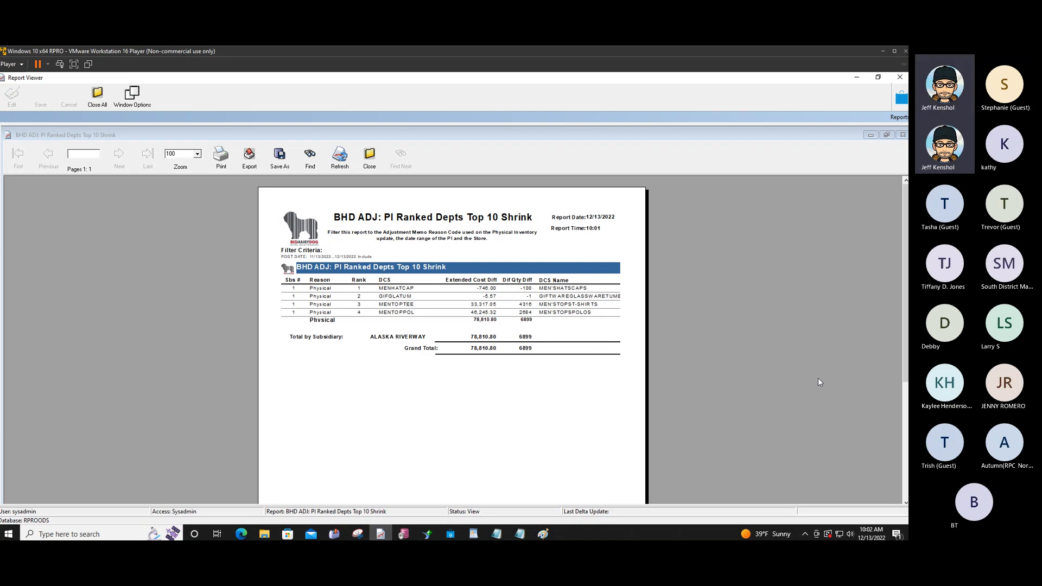
- Close the Top 10 Shrink report and look at the PI Ranked Depts Top 10 Per Store, PI Ranked Depts and PI DCS by Dept reports
left_click(369, 156)
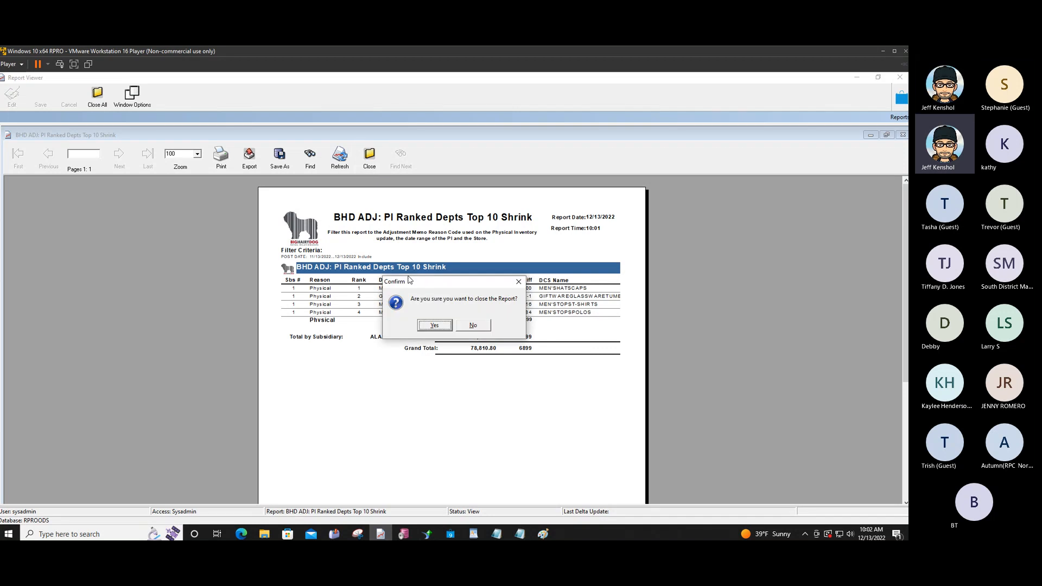
left_click(435, 325)
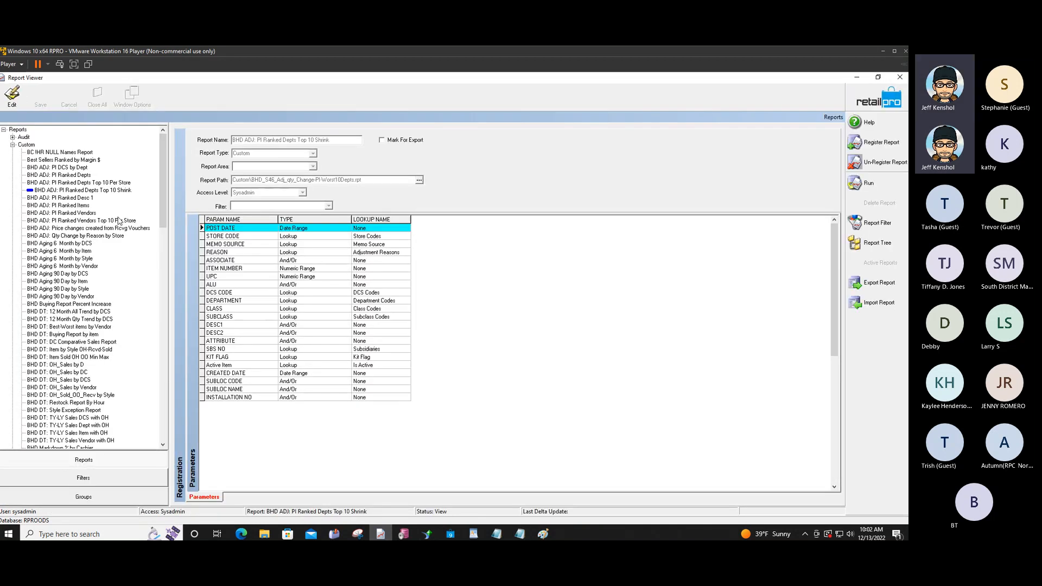
left_click(106, 182)
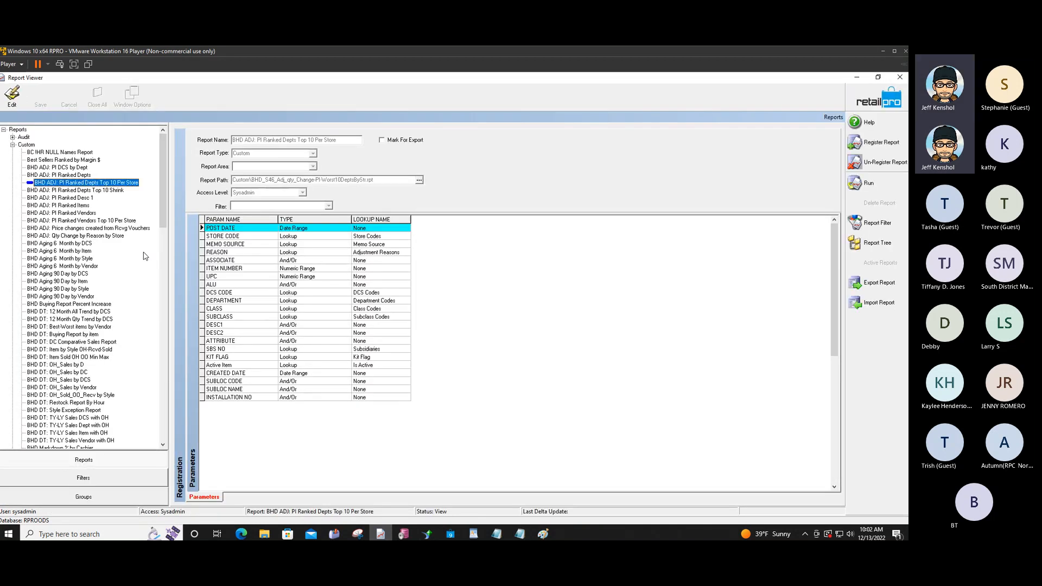
left_click(80, 176)
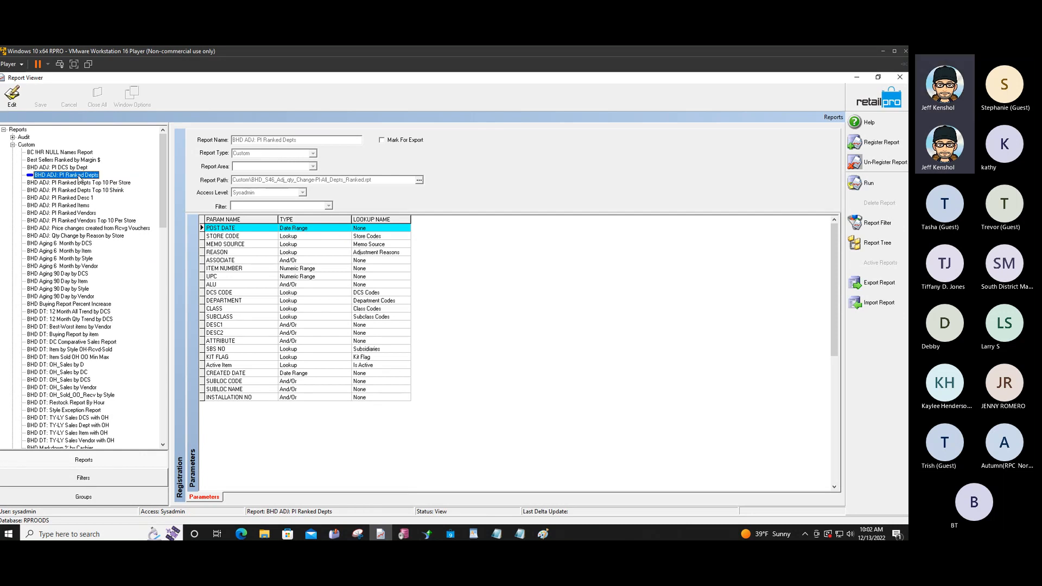
left_click(79, 167)
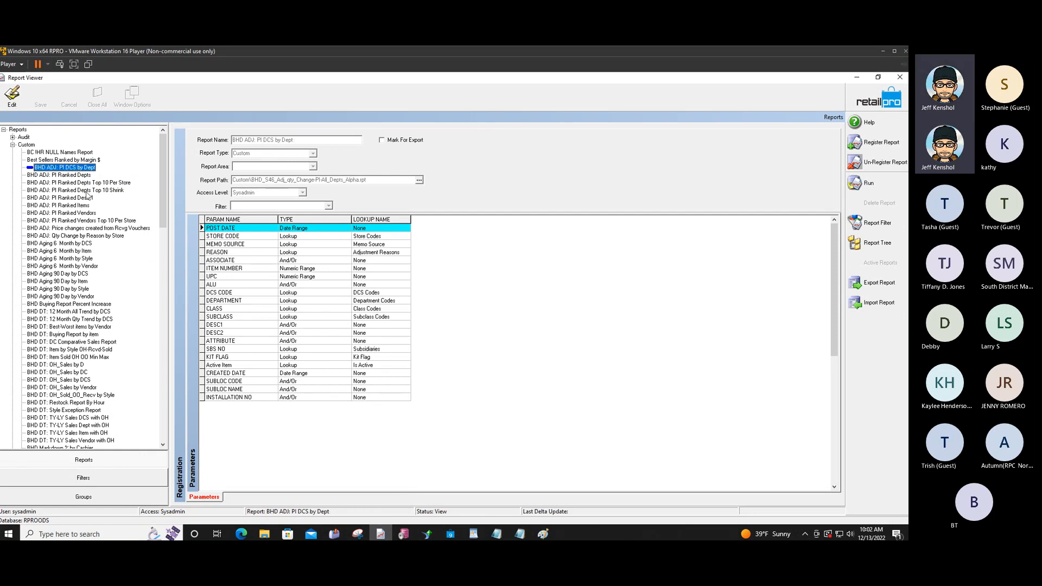
- Compare the report paths and parameters of the PI Ranked Vendors Top 10 Per Store, Items, Depts and Desc 1 reports, finishing on Desc 1
left_click(91, 221)
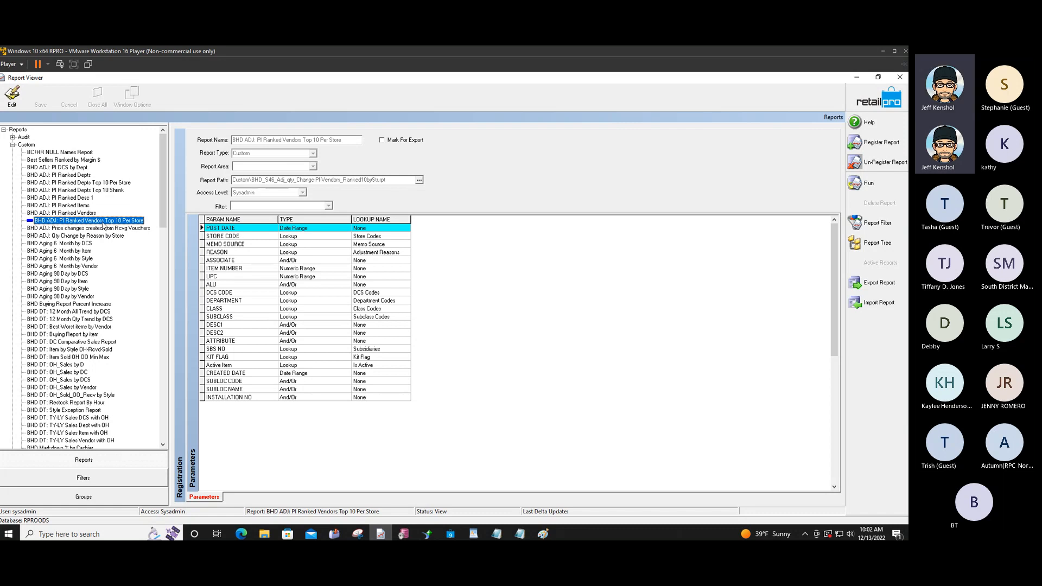
left_click(87, 199)
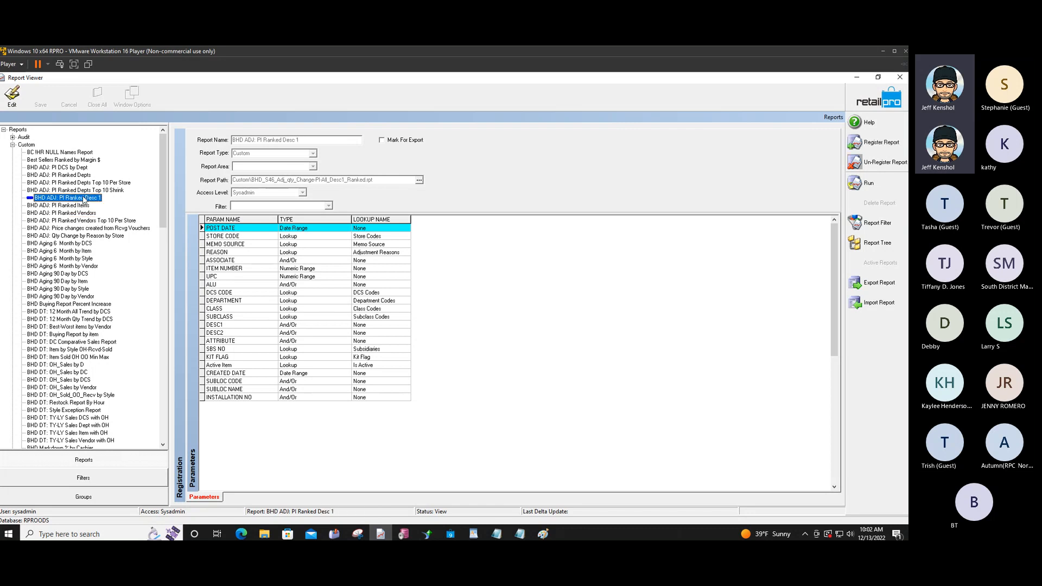
left_click(80, 206)
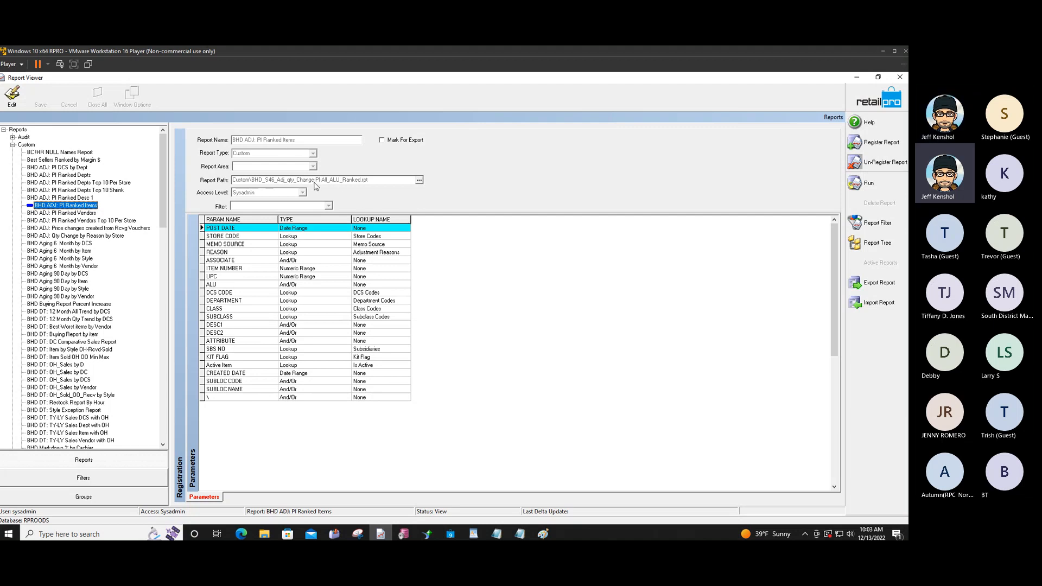
left_click(72, 190)
left_click(73, 183)
left_click(73, 175)
left_click(80, 198)
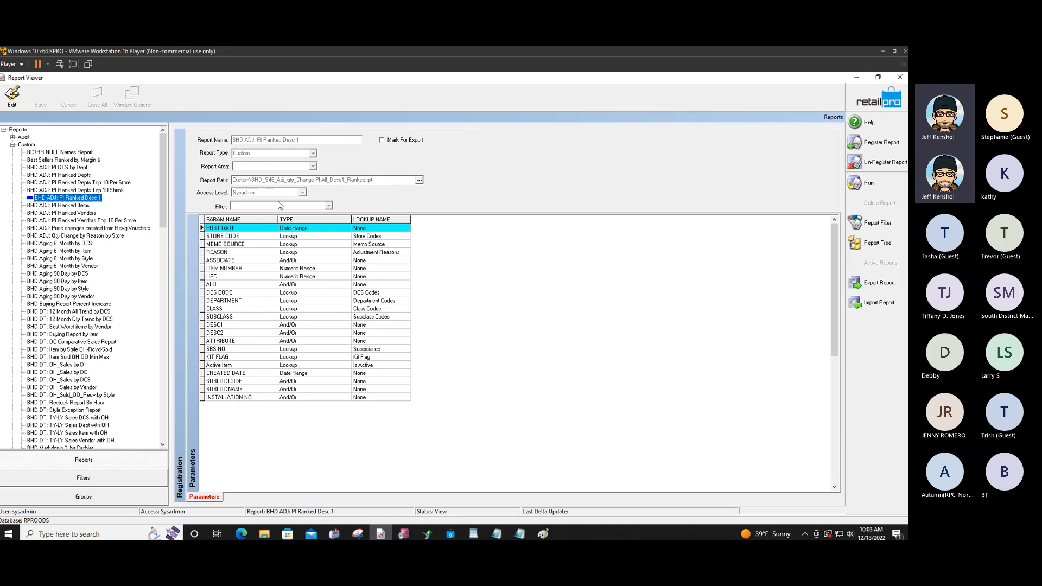
- Leave Report Viewer and switch back to the Adjustment Memos window in Retail Pro
left_click(857, 76)
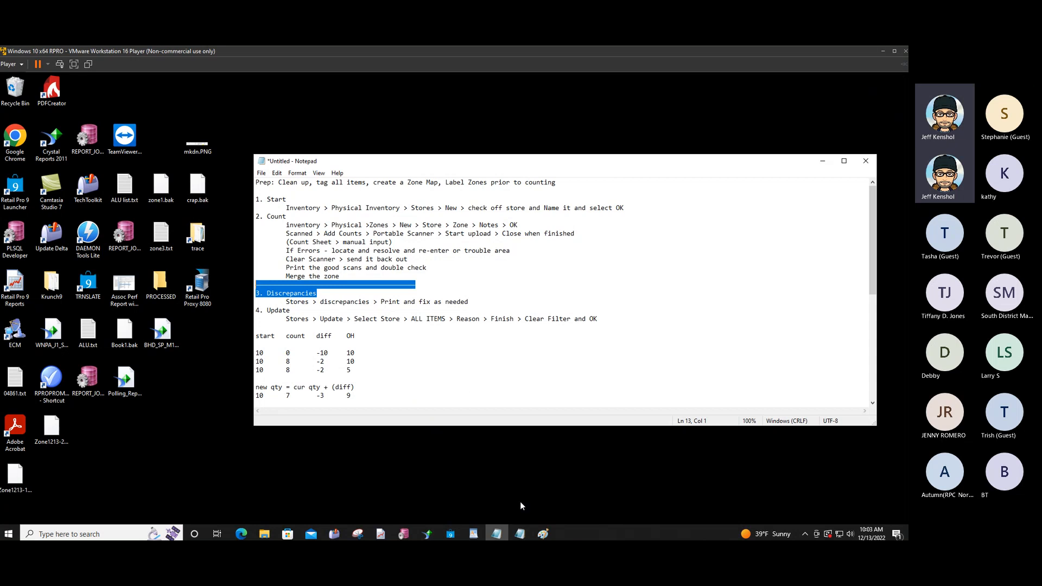
left_click(387, 533)
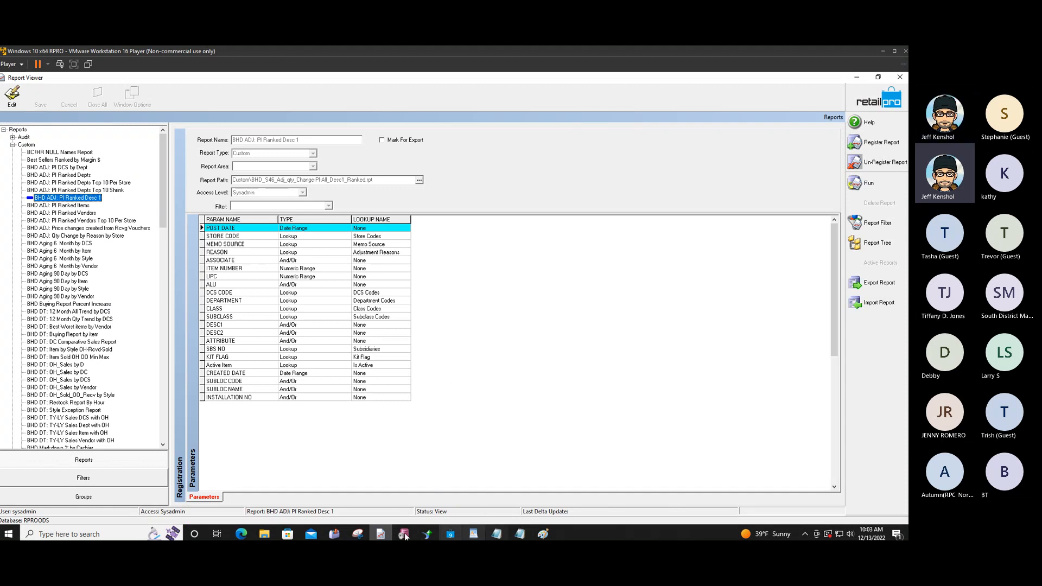
left_click(450, 537)
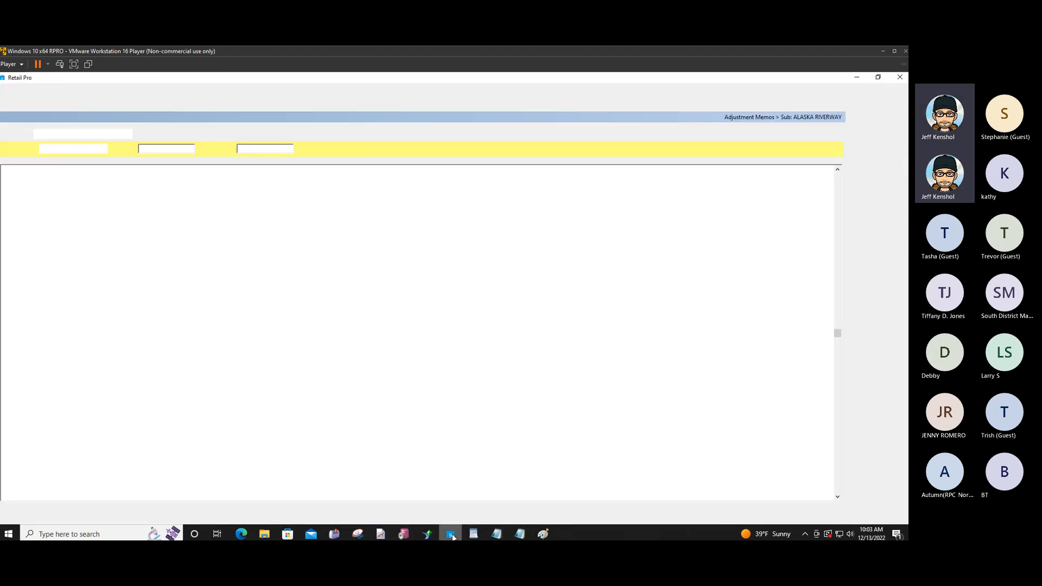